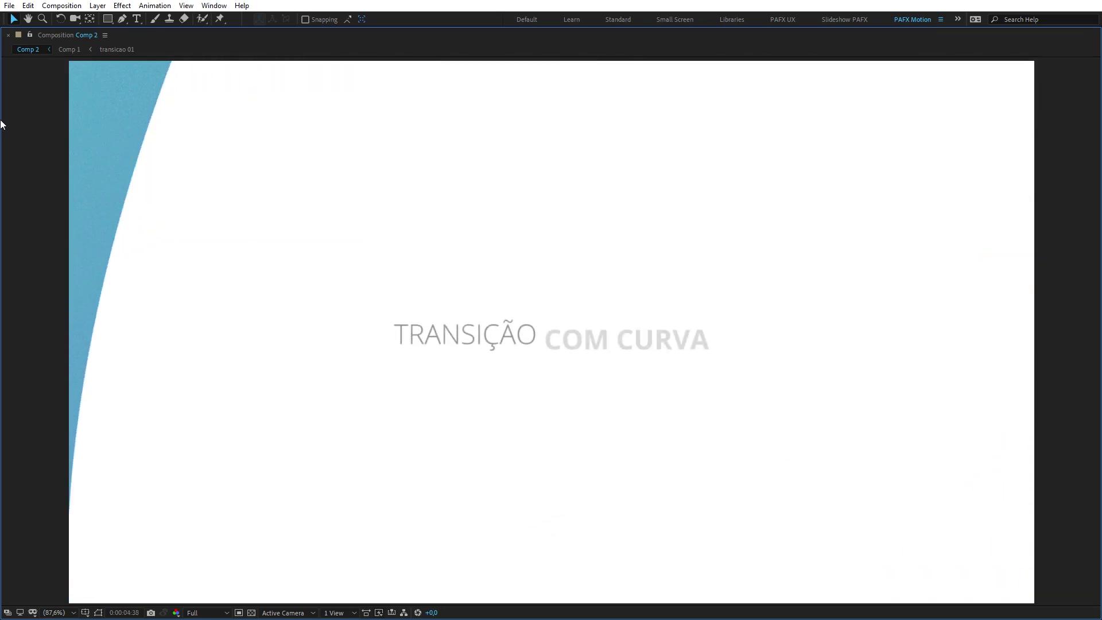
# Create a new 1920 × 1080 composition at 60 fps with a duration of 0:00:10:00.
pyautogui.click(73, 7)
pyautogui.click(78, 18)
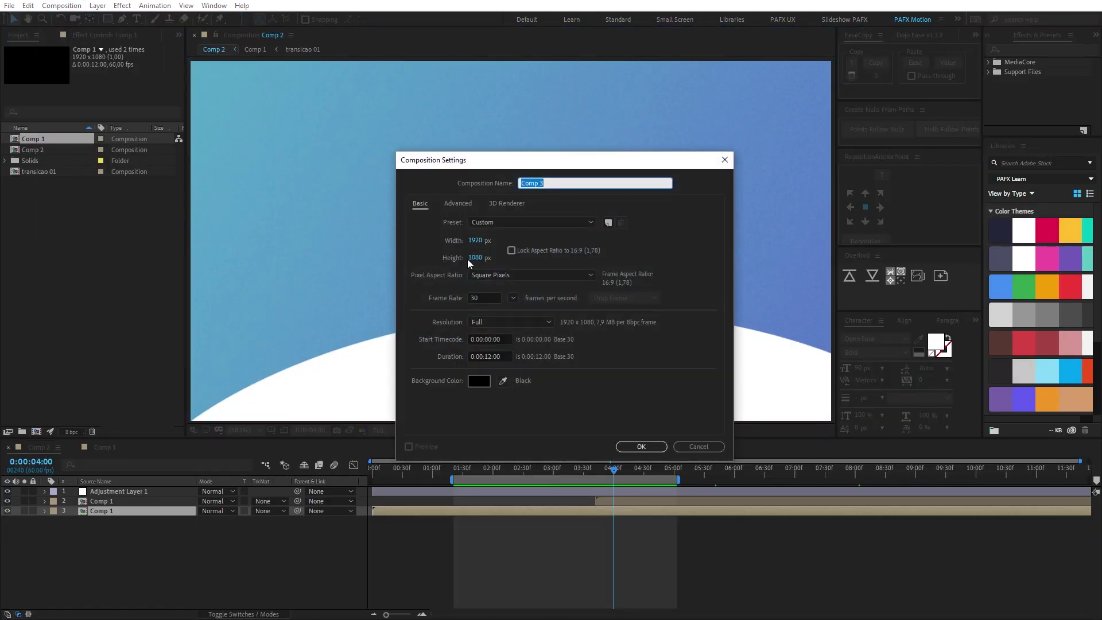
pyautogui.click(484, 298)
pyautogui.write('60')
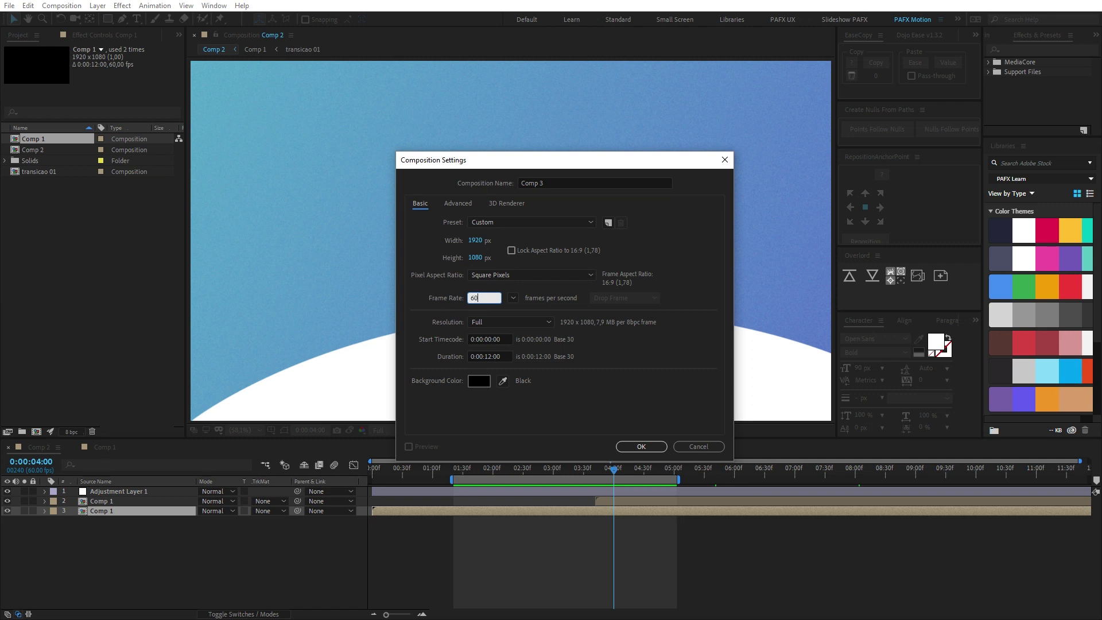
pyautogui.click(481, 355)
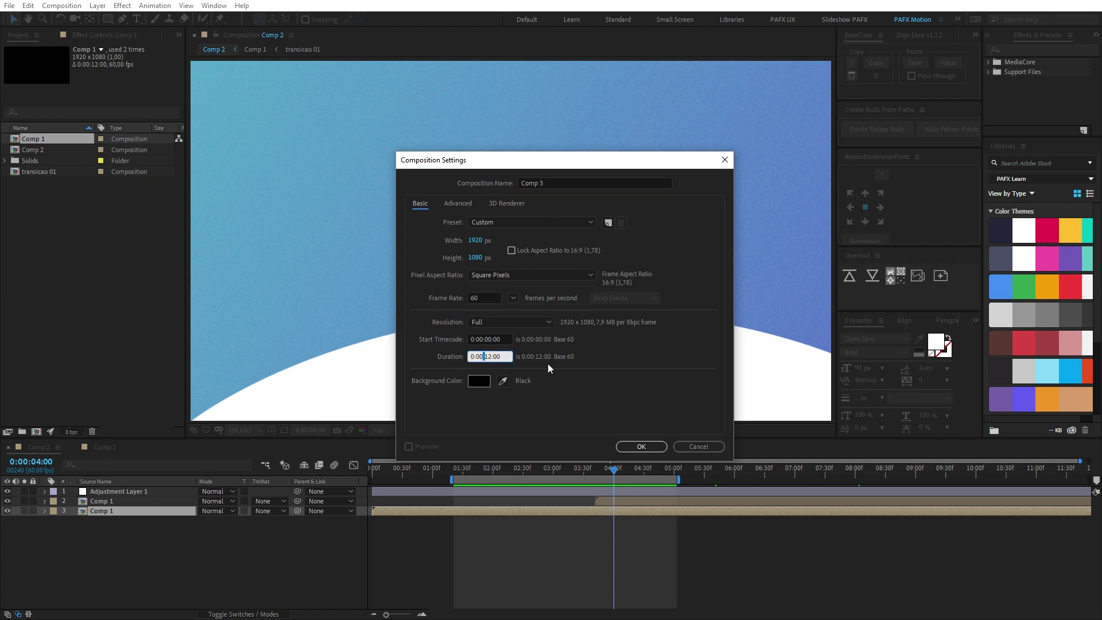
pyautogui.write('0')
pyautogui.click(642, 446)
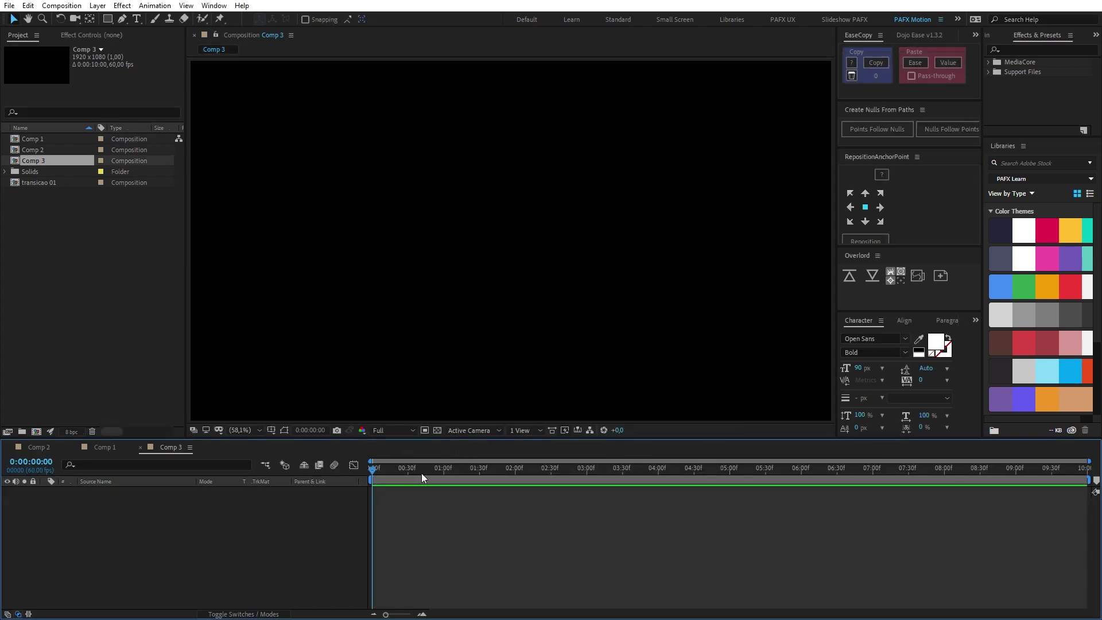
# Add a rectangle shape layer covering the whole frame and set its fill to black (000000).
pyautogui.click(478, 468)
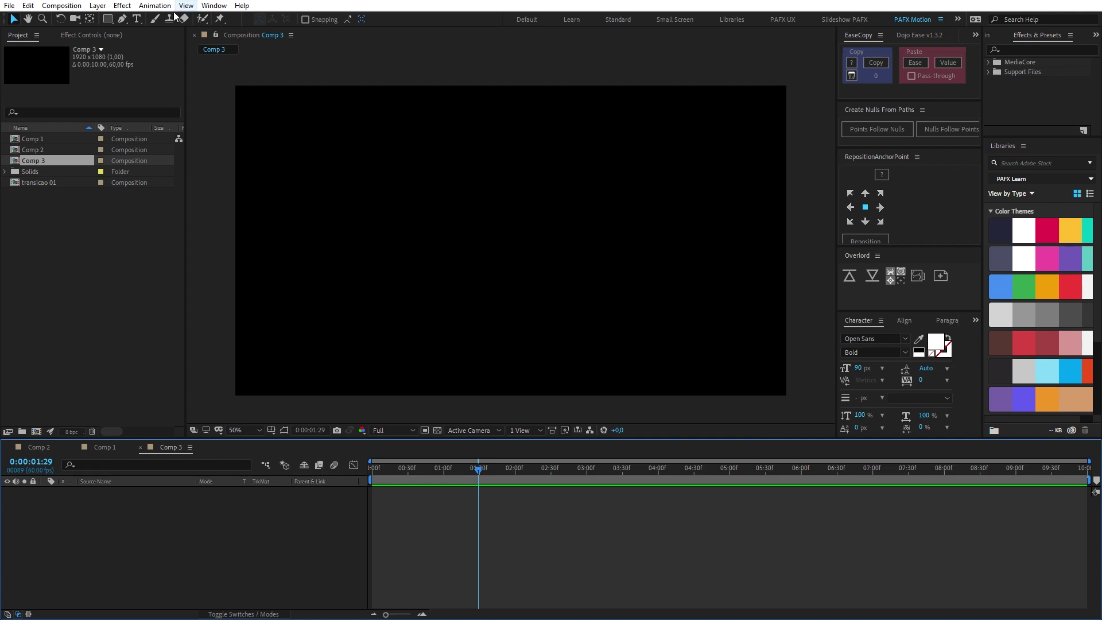
pyautogui.click(107, 19)
pyautogui.doubleClick(107, 18)
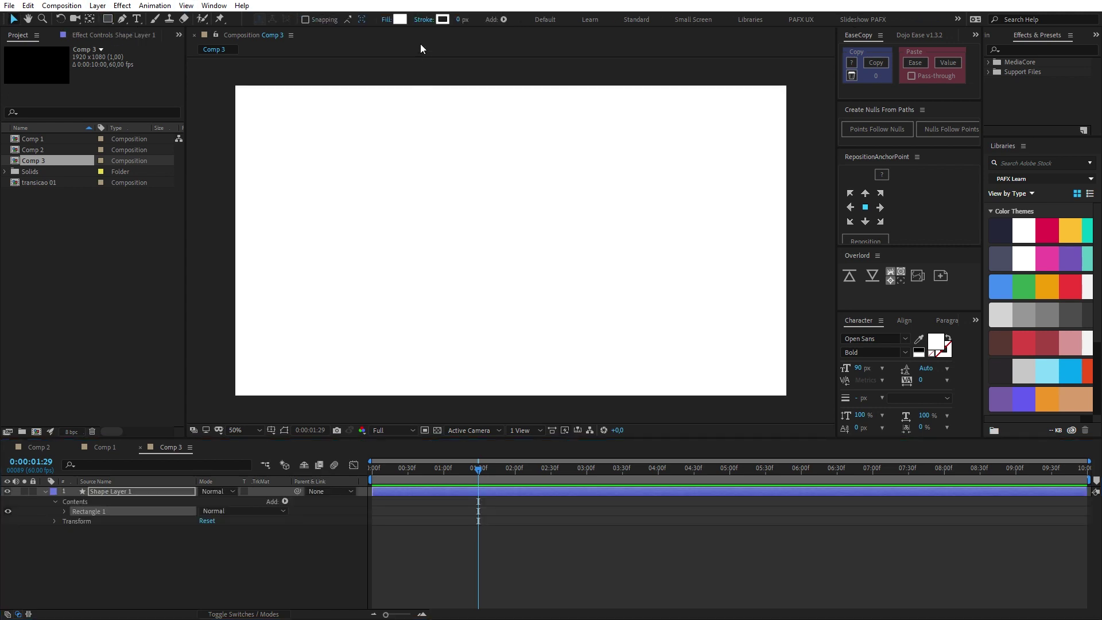
pyautogui.click(402, 20)
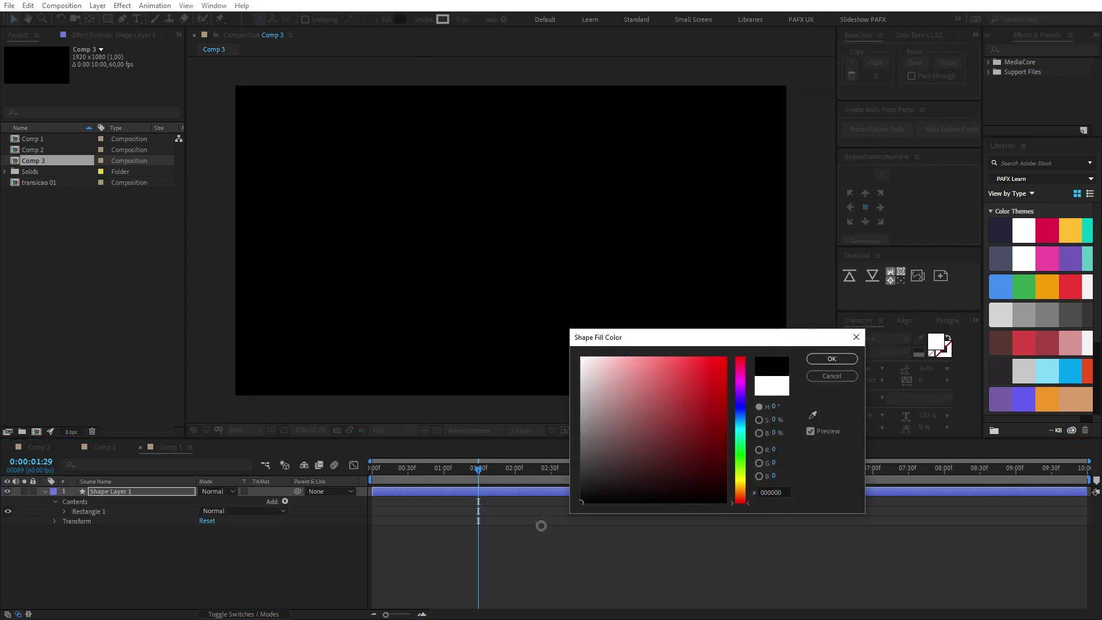
pyautogui.click(832, 359)
# Rename the black shape layer as bg, collapse its properties and lock it.
pyautogui.click(99, 494)
pyautogui.press('Return')
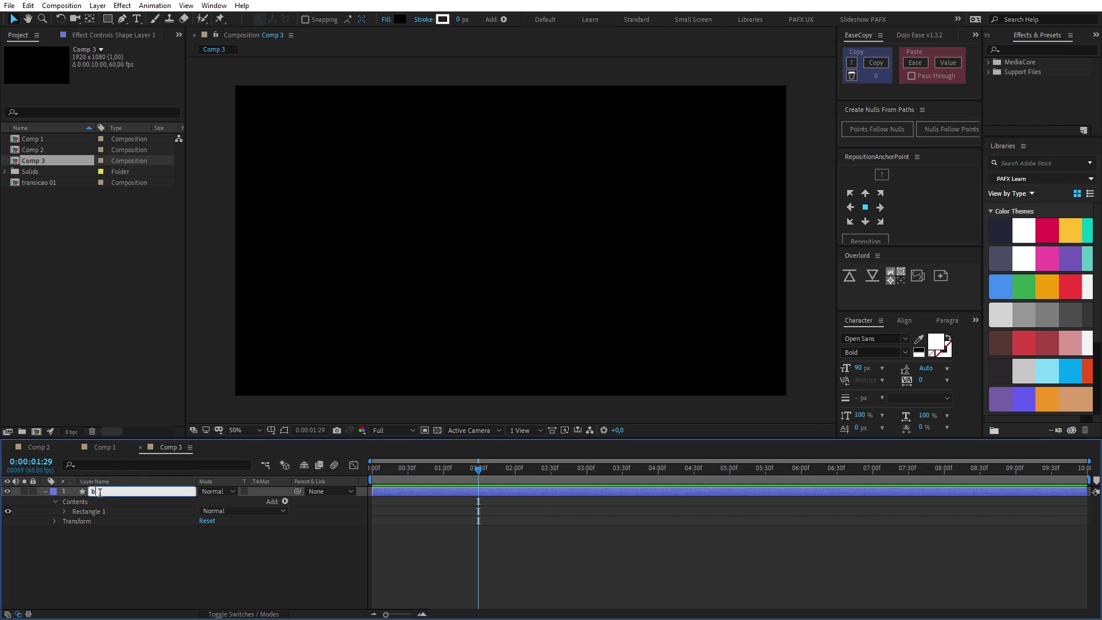
pyautogui.write('bg')
pyautogui.press('Return')
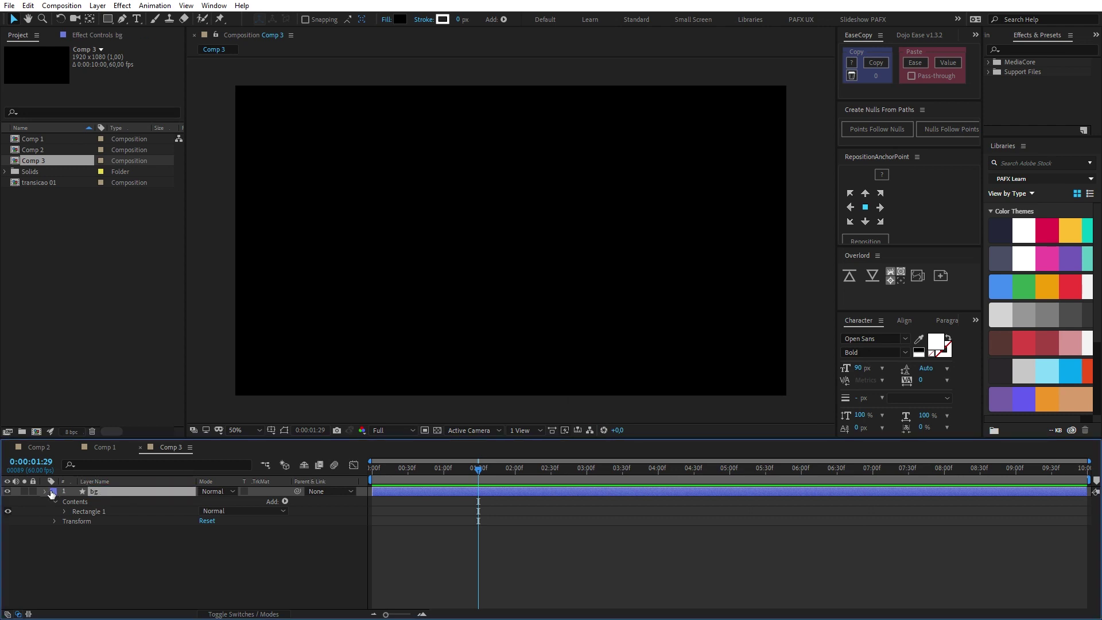
pyautogui.click(45, 492)
pyautogui.click(33, 492)
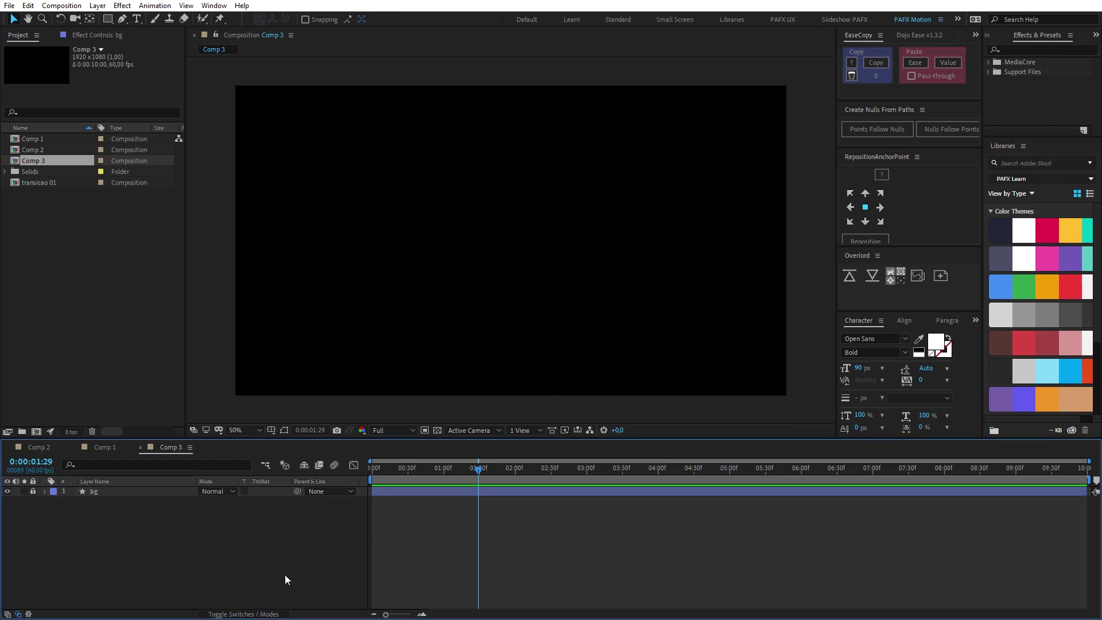
# Add a second full-frame rectangle shape layer and set its fill to white (FFFFFF).
pyautogui.doubleClick(108, 19)
pyautogui.click(402, 19)
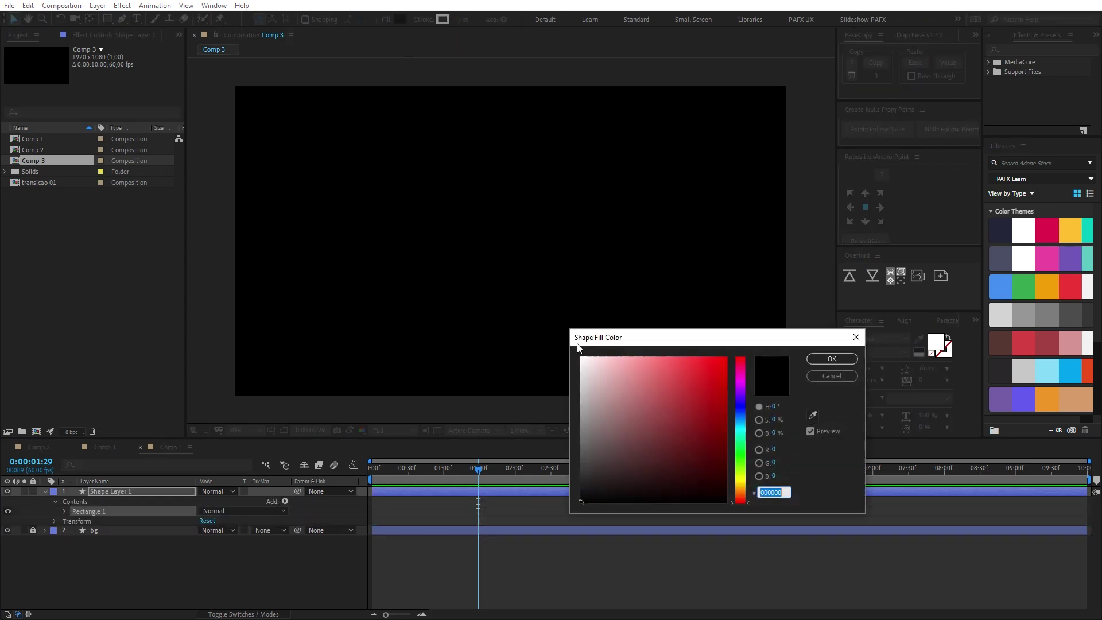
pyautogui.click(581, 357)
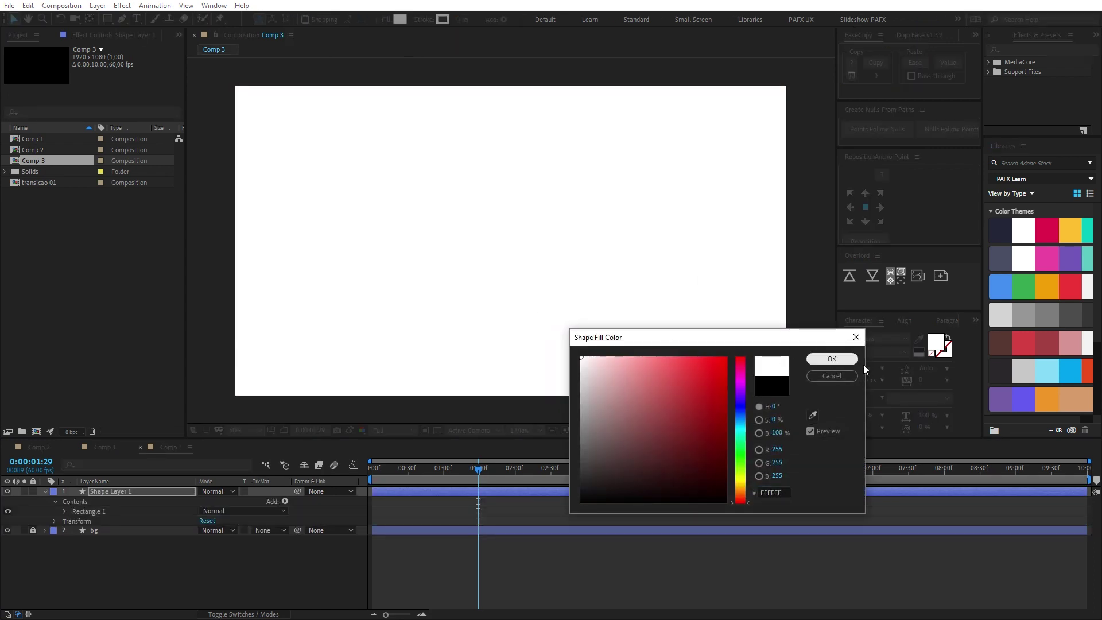
pyautogui.click(832, 359)
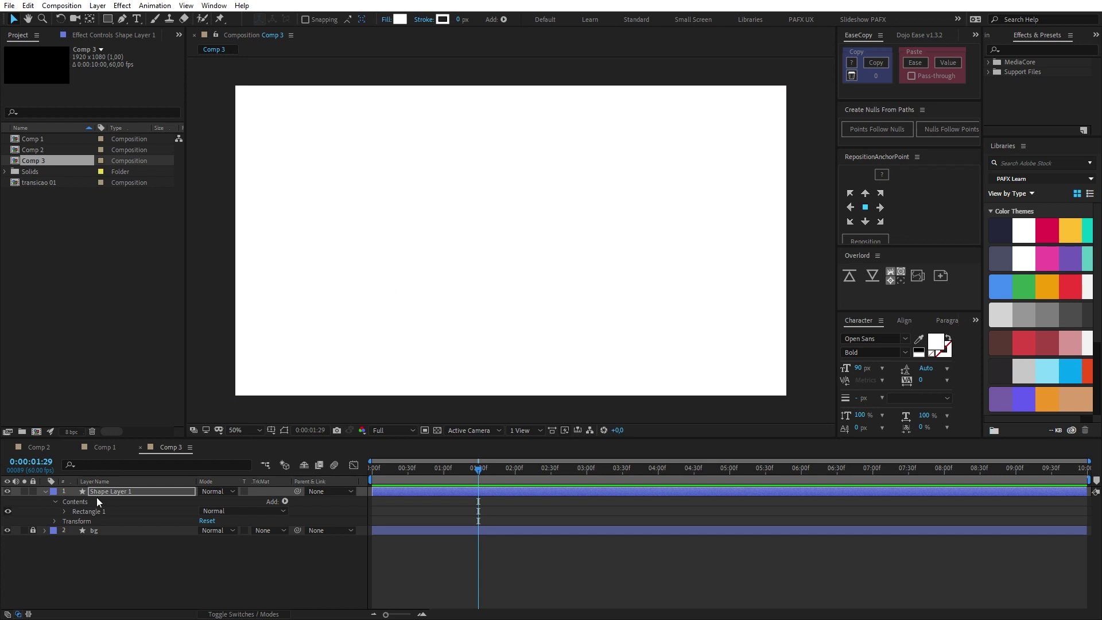
# Try moving the white layer's anchor point to its top-left corner and placing that corner at the composition's bottom-left corner.
pyautogui.click(494, 294)
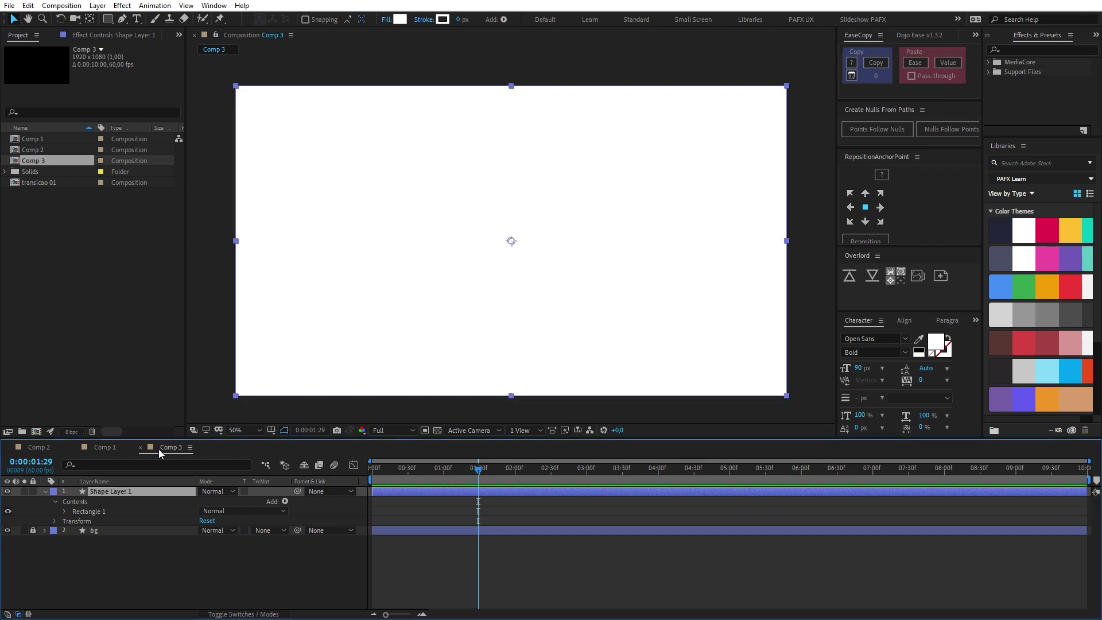
pyautogui.press('y')
pyautogui.moveTo(514, 240); pyautogui.dragTo(442, 168)
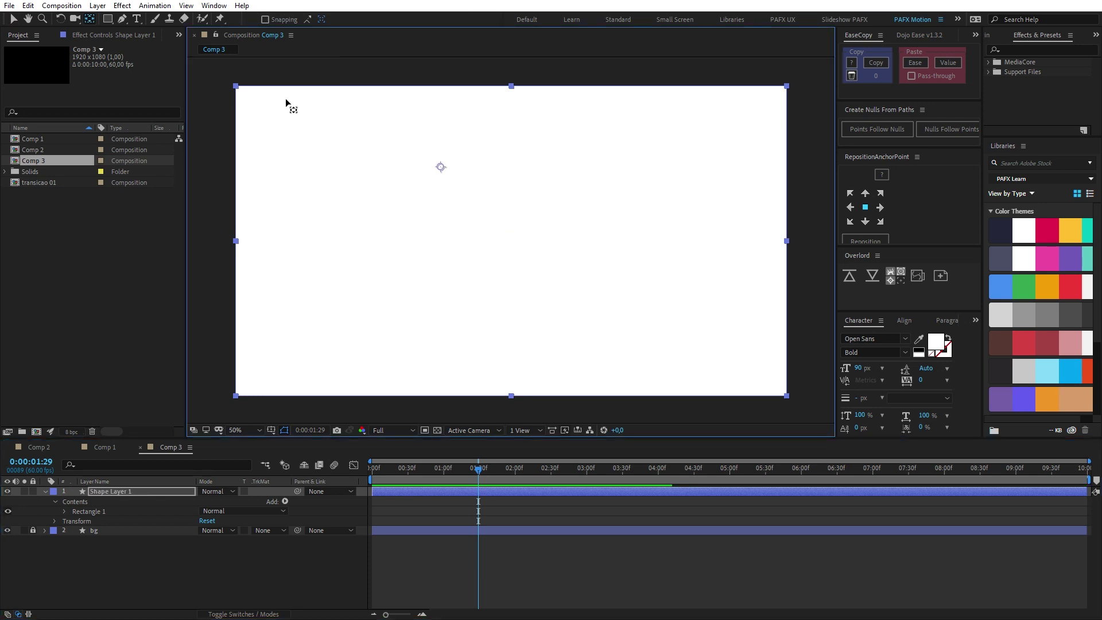
pyautogui.moveTo(285, 102); pyautogui.dragTo(237, 398)
pyautogui.press('v')
# Rotate the white layer counterclockwise around its corner to test how it sweeps across the frame.
pyautogui.press('r')
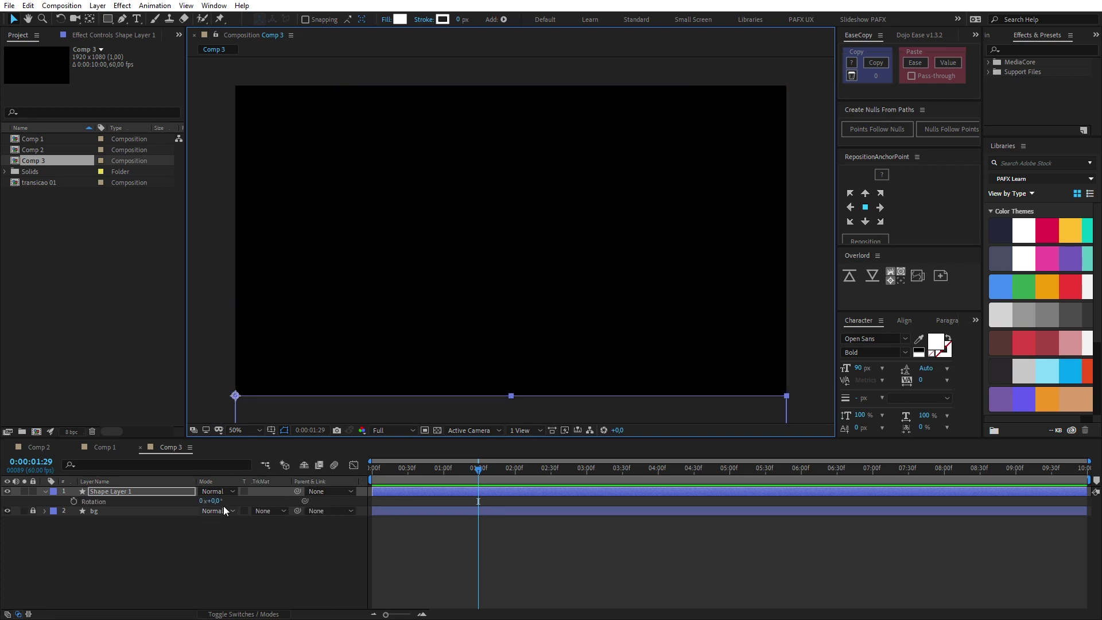
pyautogui.moveTo(212, 501)
pyautogui.mouseDown()
pyautogui.moveTo(194, 510)
pyautogui.moveTo(220, 502)
pyautogui.mouseUp()
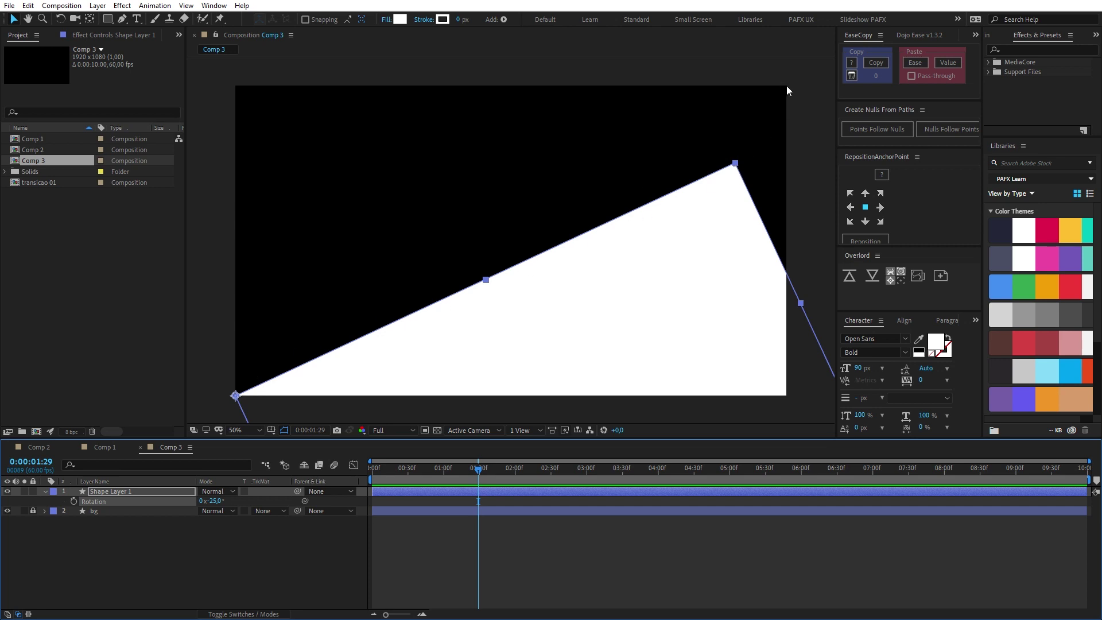
pyautogui.moveTo(212, 501); pyautogui.dragTo(103, 501)
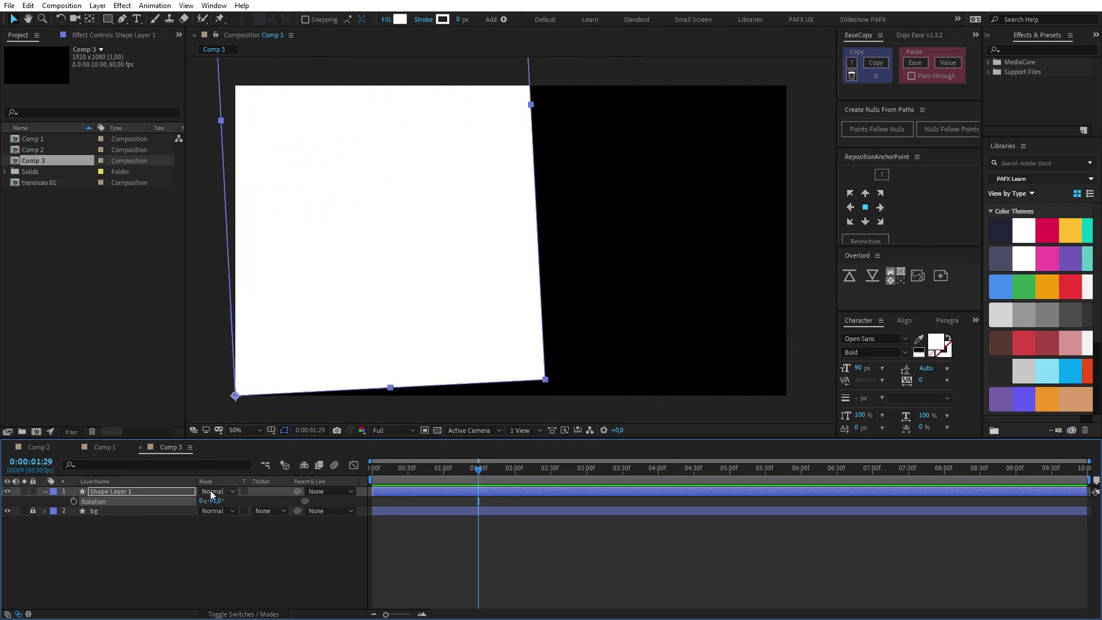
pyautogui.moveTo(213, 502); pyautogui.dragTo(408, 285)
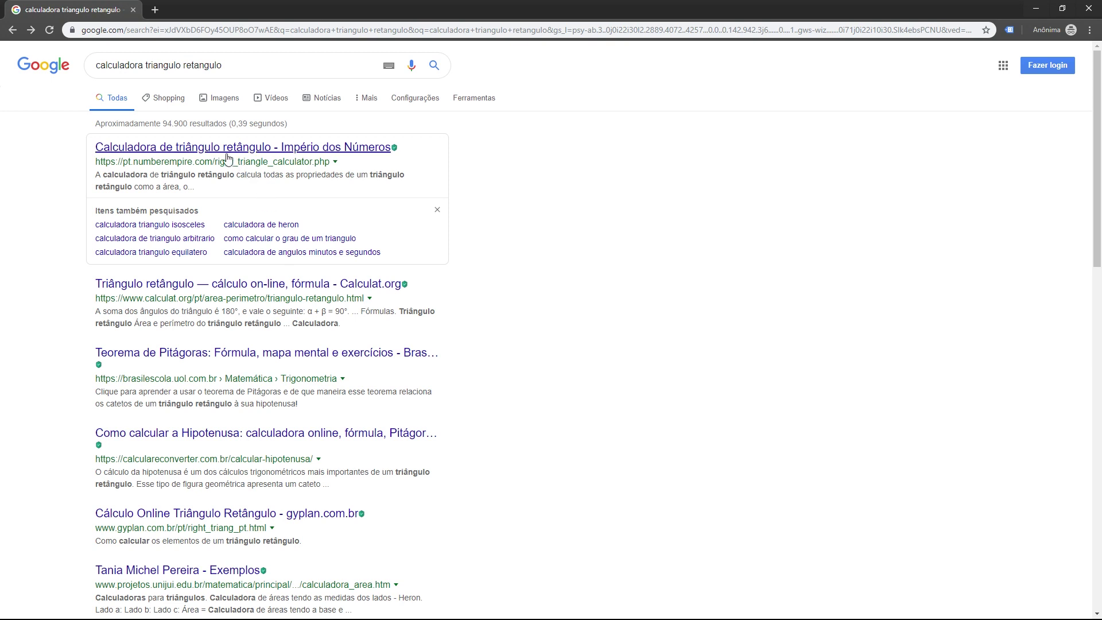
# In the browser, open the numberempire right triangle calculator from the search results.
pyautogui.click(226, 157)
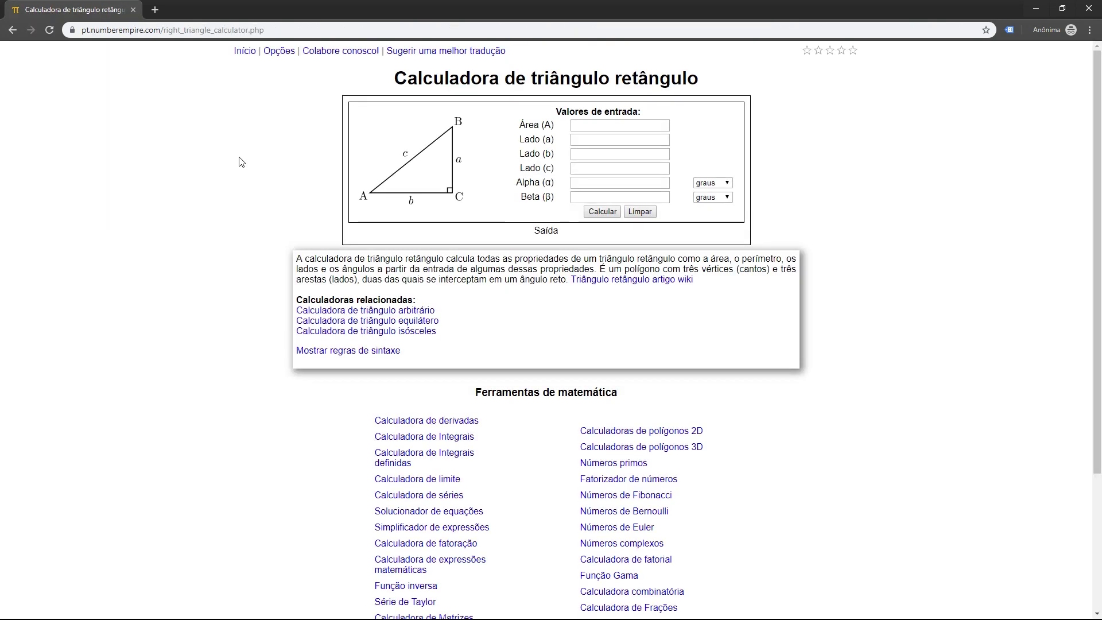
pyautogui.click(12, 30)
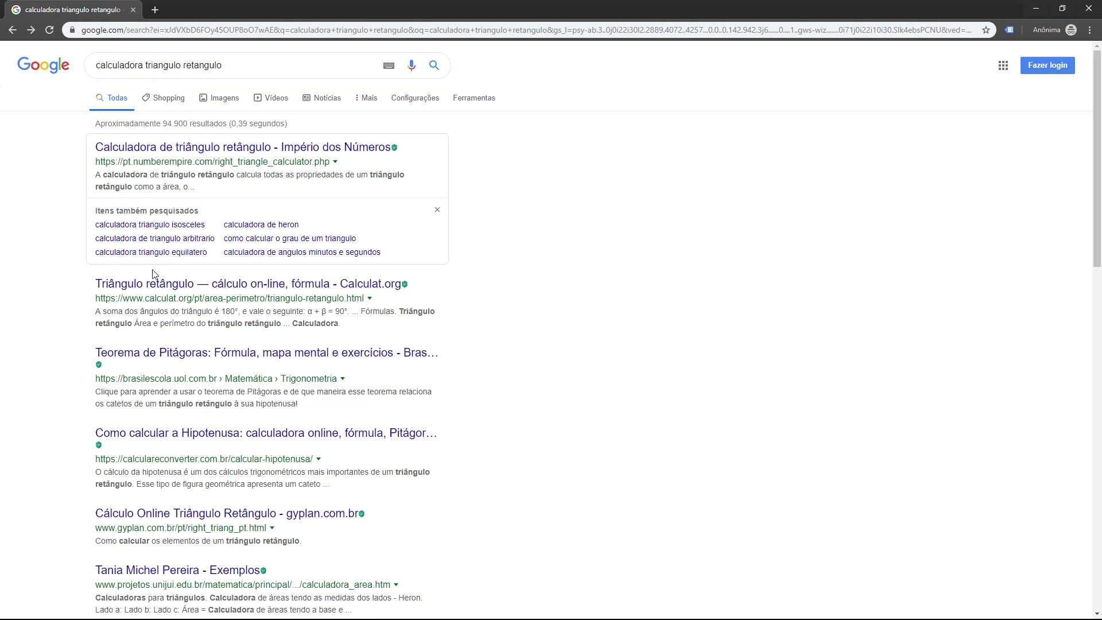
pyautogui.hotkey('alt', 'Right')
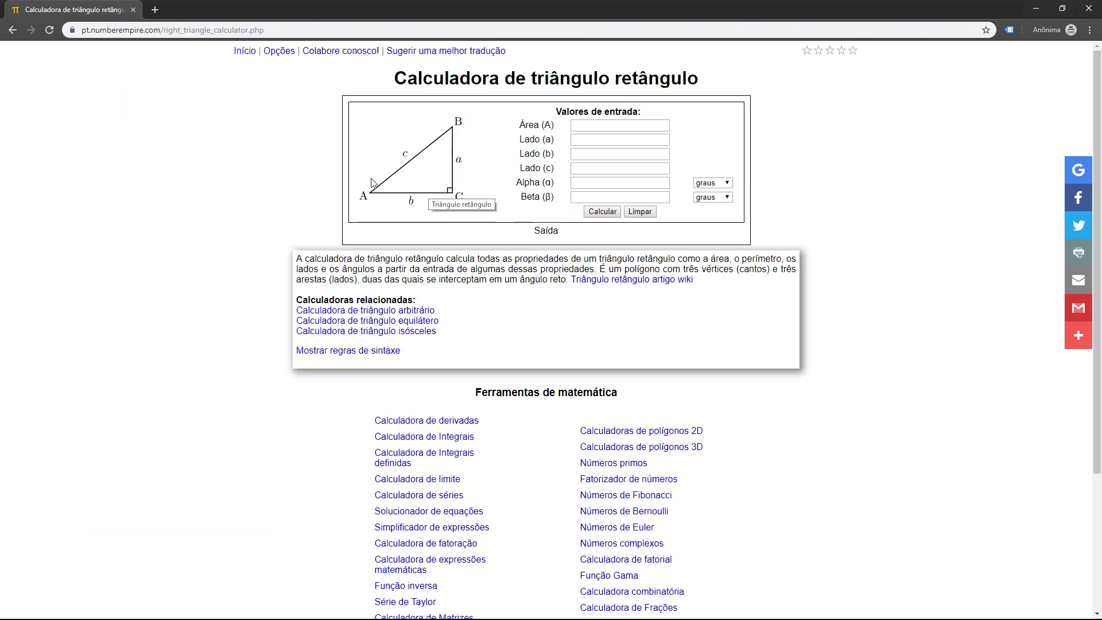
# Calculate the hypotenuse of a right triangle with side a = 1080 and side b = 1920, and highlight the result.
pyautogui.click(587, 154)
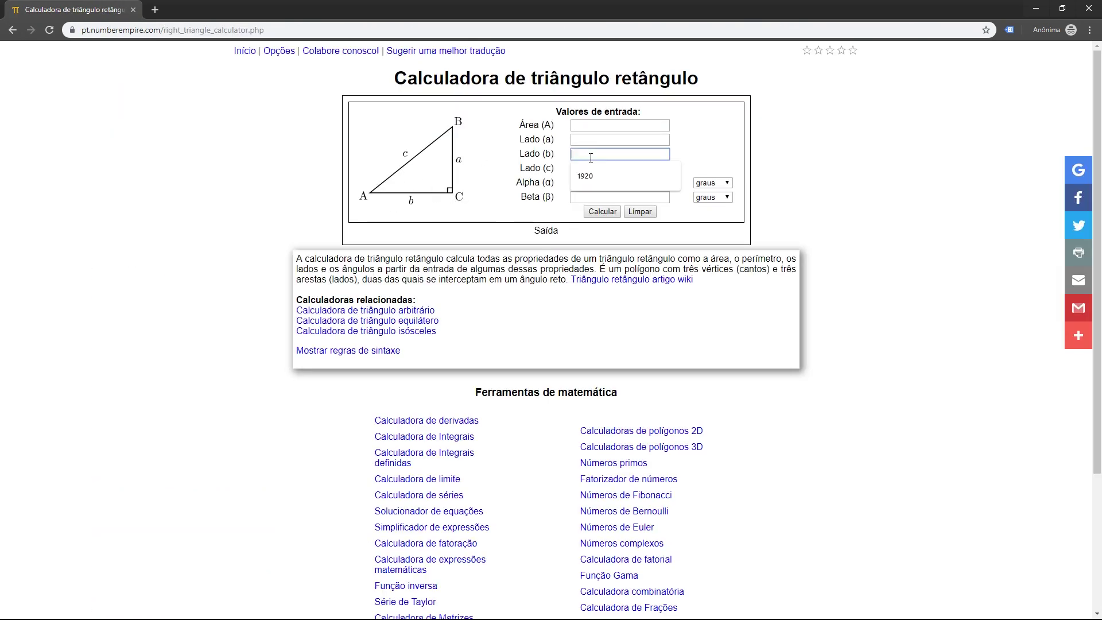
pyautogui.click(590, 162)
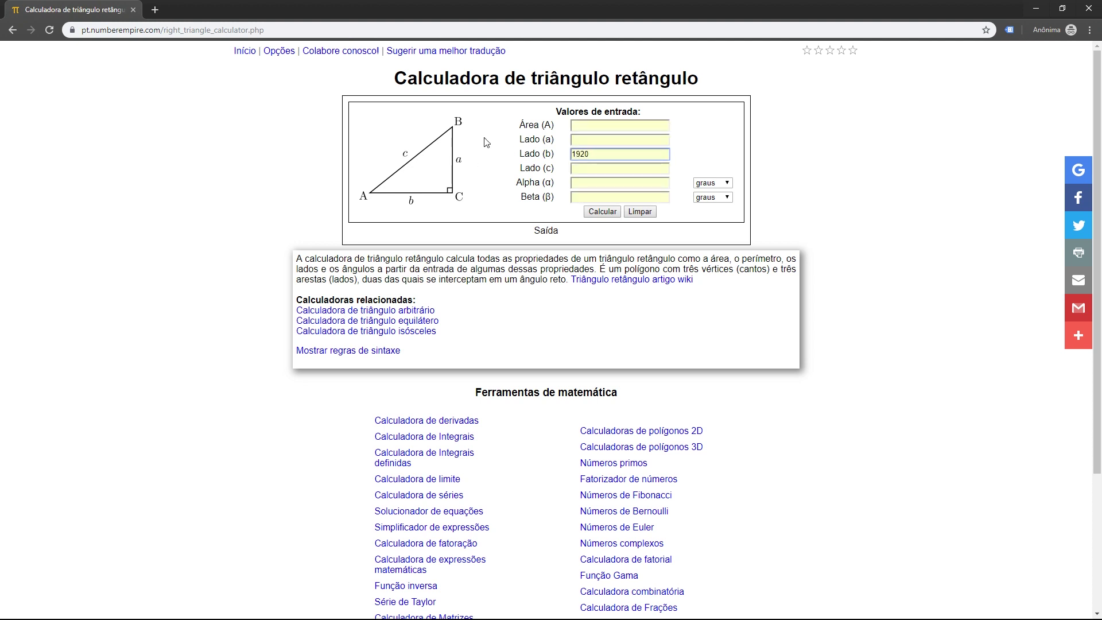
pyautogui.click(600, 138)
pyautogui.click(592, 161)
pyautogui.click(597, 211)
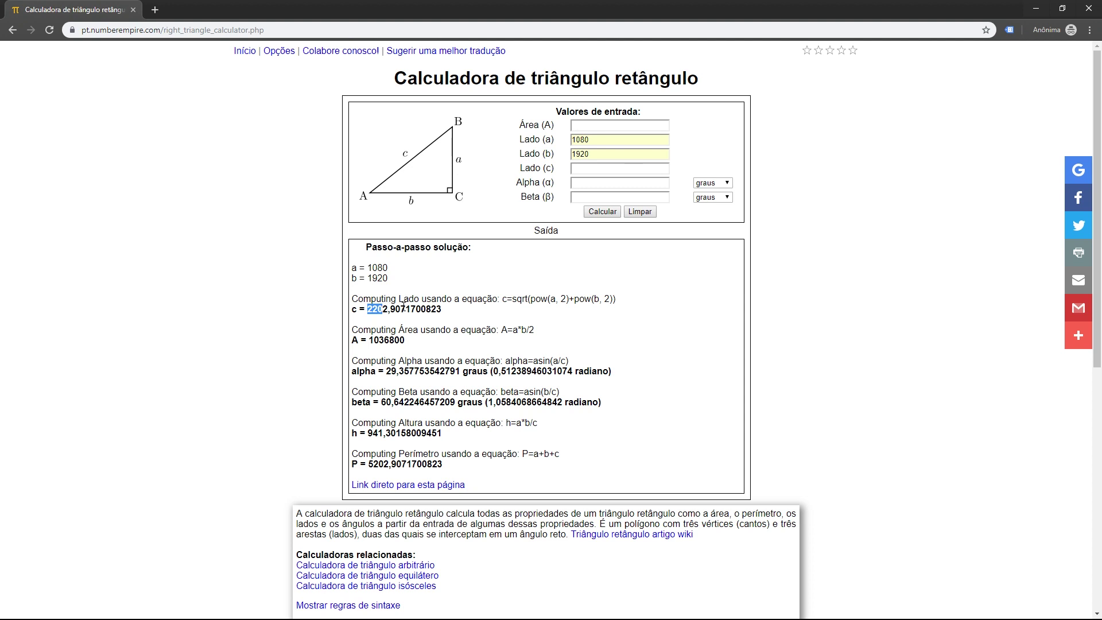
pyautogui.click(373, 309)
pyautogui.moveTo(379, 312); pyautogui.dragTo(388, 310)
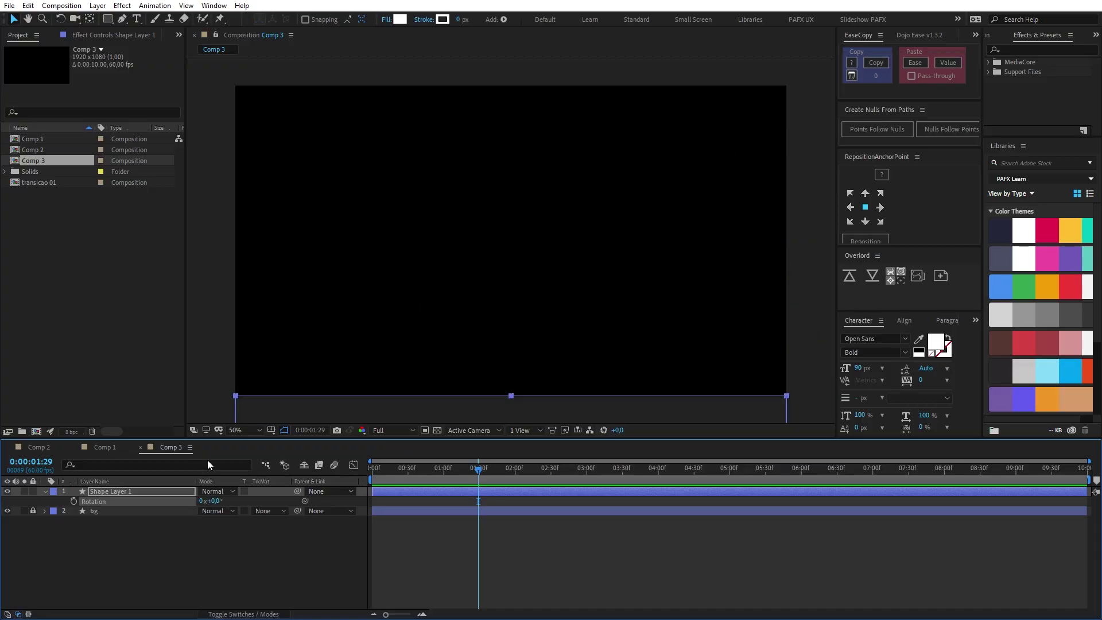
# Back in After Effects, undo the white layer's placement and anchor point changes and reveal its modified properties.
pyautogui.click(117, 490)
pyautogui.hotkey('ctrl', 'z')
pyautogui.press('u')
pyautogui.press('u')
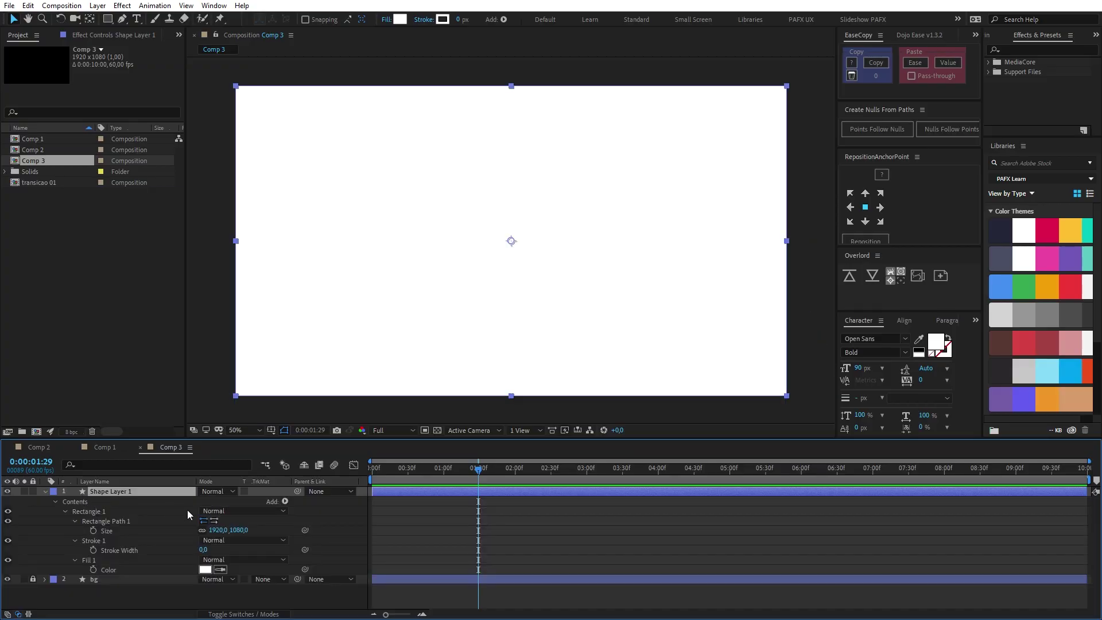
# Set the white rectangle path's size to 2203 × 2203.
pyautogui.click(226, 532)
pyautogui.write('2203')
pyautogui.press('Tab')
pyautogui.write('2')
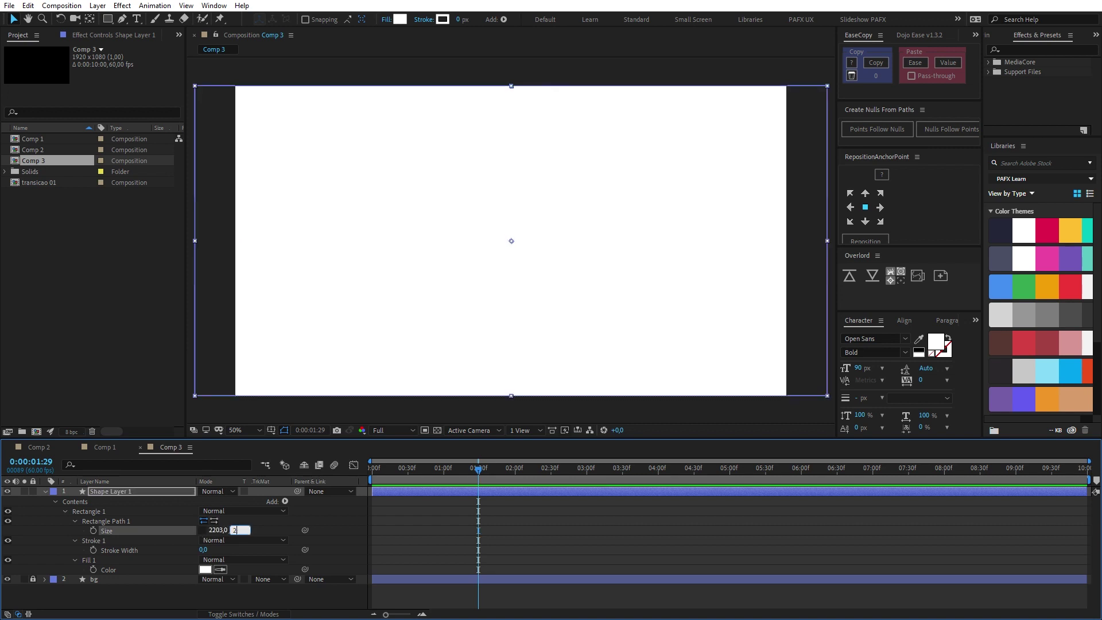
pyautogui.press('Return')
# Move the white square's anchor point to its top-left corner and place that corner at the composition's bottom-left corner.
pyautogui.press(',')
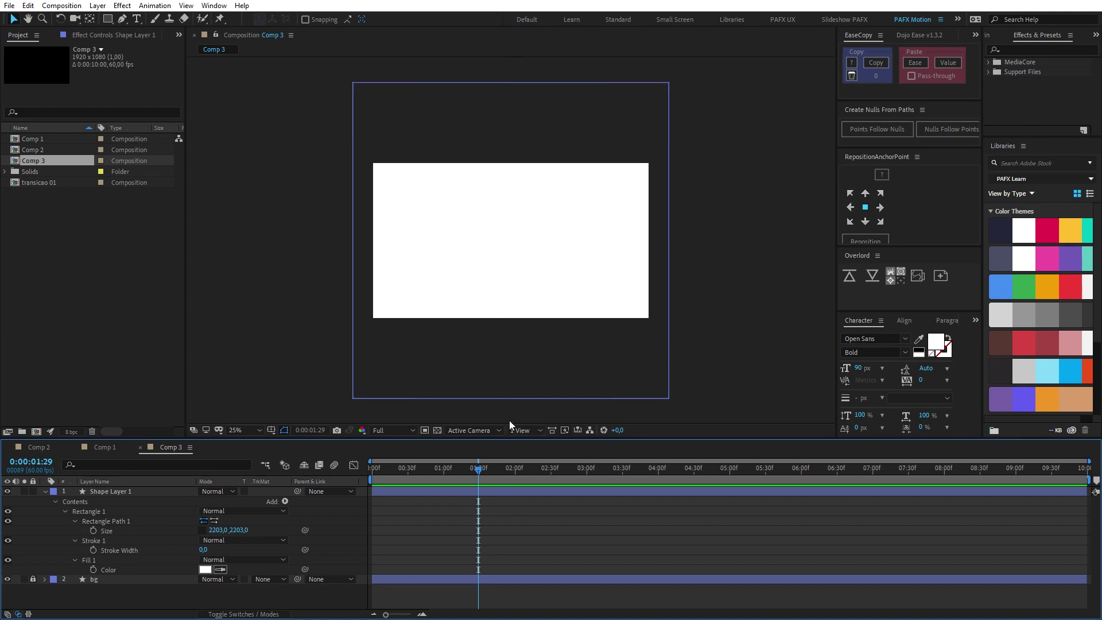
pyautogui.click(513, 206)
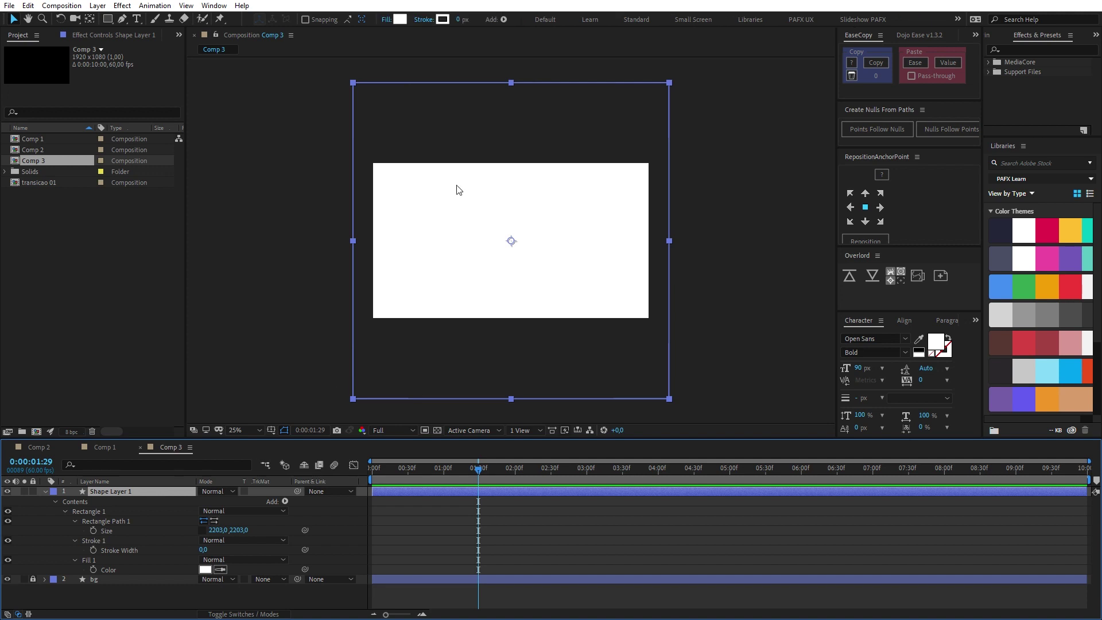
pyautogui.press('y')
pyautogui.moveTo(512, 241); pyautogui.dragTo(373, 323)
pyautogui.press('v')
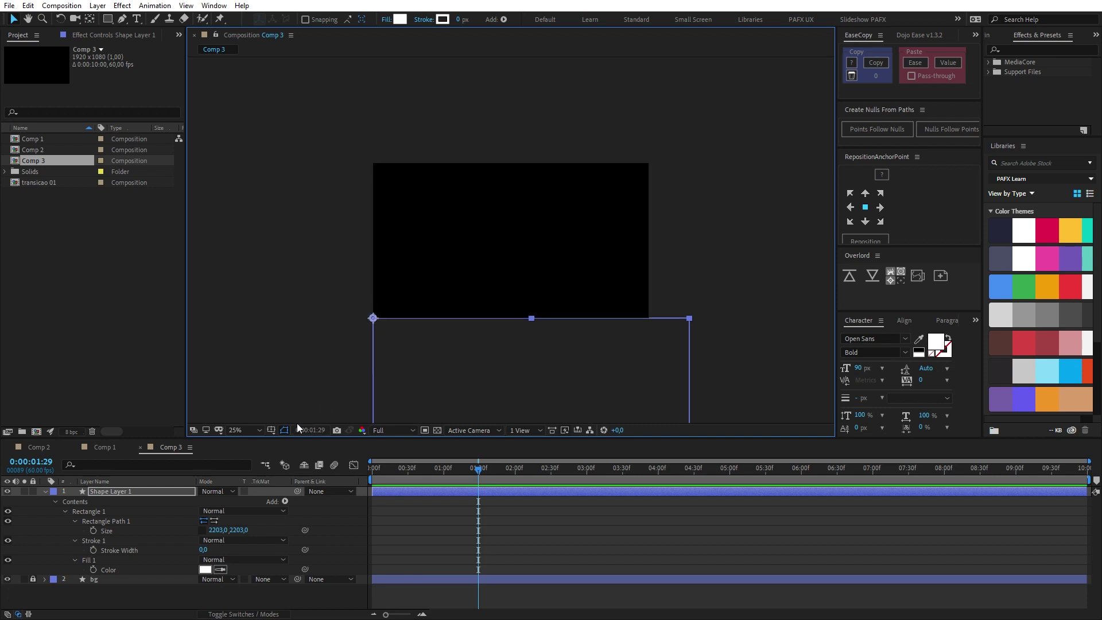
# Rotate the white square slightly as a test and set its rotation back to 0°.
pyautogui.press('r')
pyautogui.moveTo(221, 502)
pyautogui.mouseDown()
pyautogui.moveTo(163, 501)
pyautogui.moveTo(216, 502)
pyautogui.mouseUp()
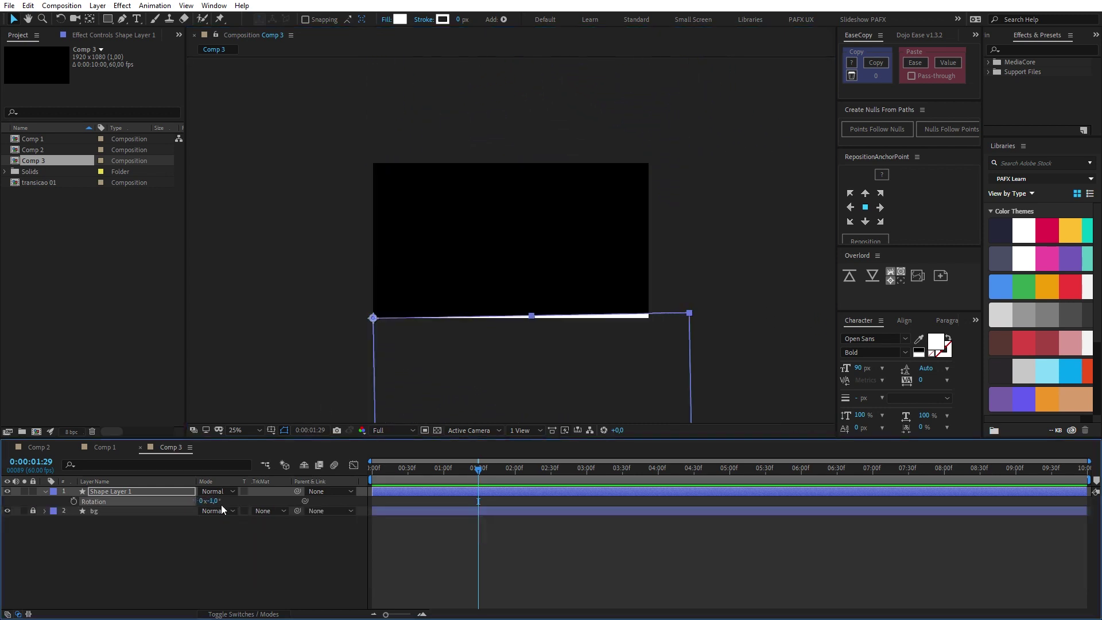
pyautogui.click(213, 502)
pyautogui.write('0')
pyautogui.press('Return')
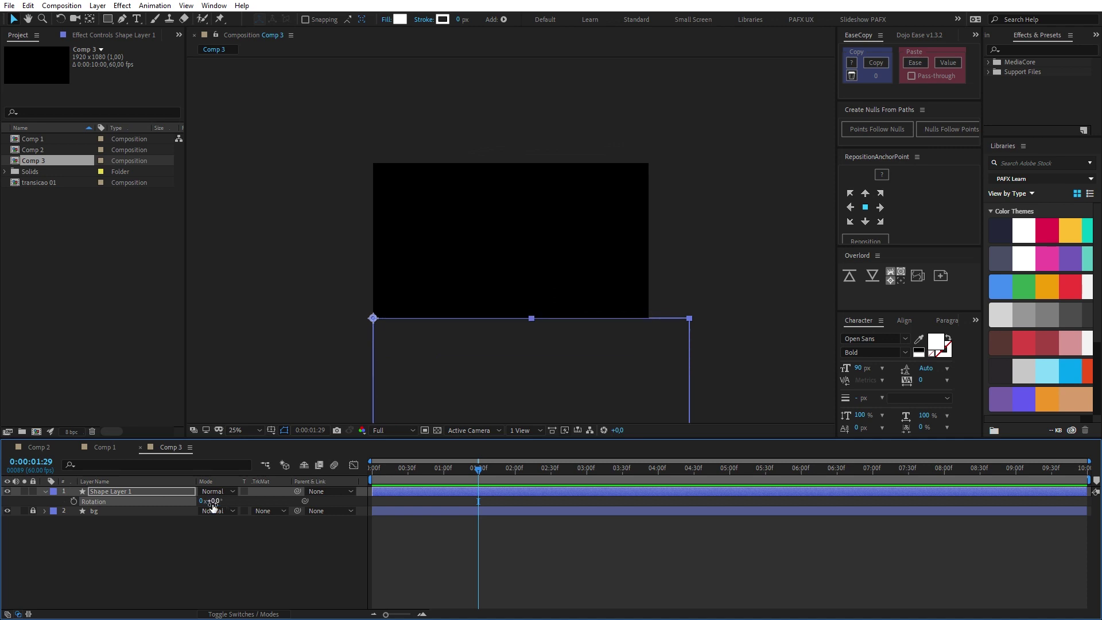
# Keyframe the white square's rotation from 0° at the composition start to -90° at 0:00:01:50.
pyautogui.press('Home')
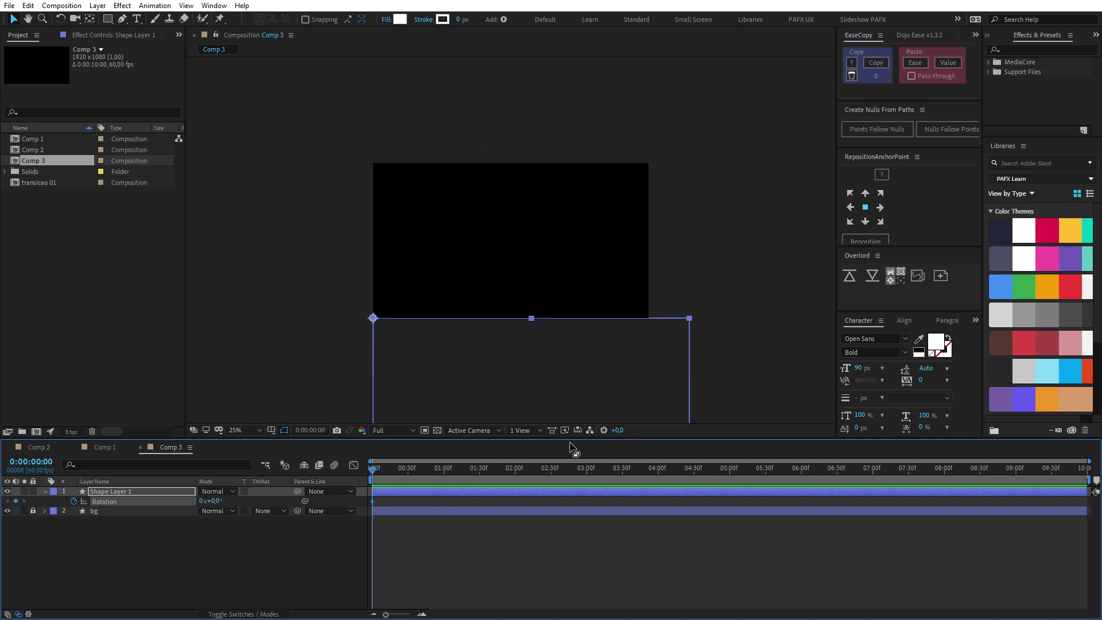
pyautogui.moveTo(488, 470); pyautogui.dragTo(504, 470)
pyautogui.click(213, 503)
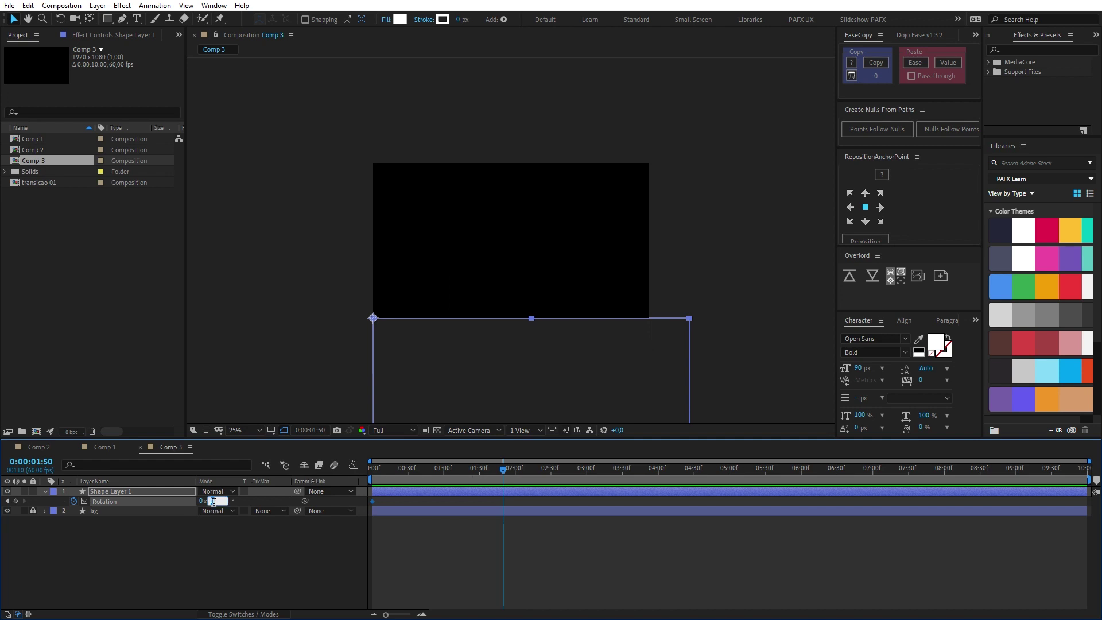
pyautogui.write('-90')
pyautogui.press('Return')
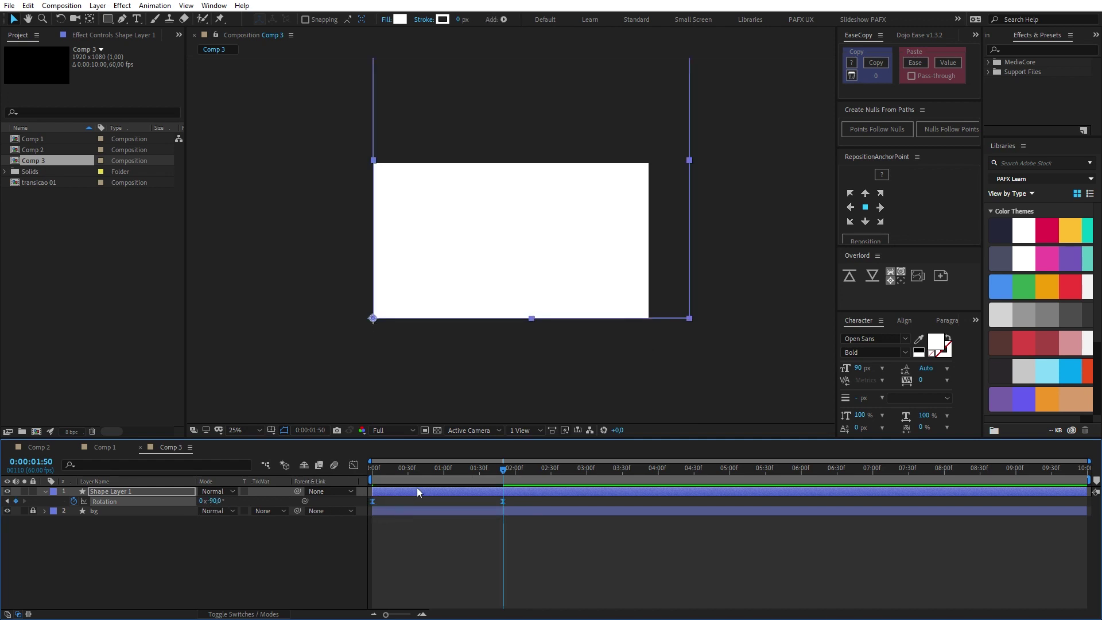
# Set the incoming and outgoing velocity influence of both rotation keyframes to 80%.
pyautogui.hotkey('ctrl', 'shift', 'k')
pyautogui.click(574, 266)
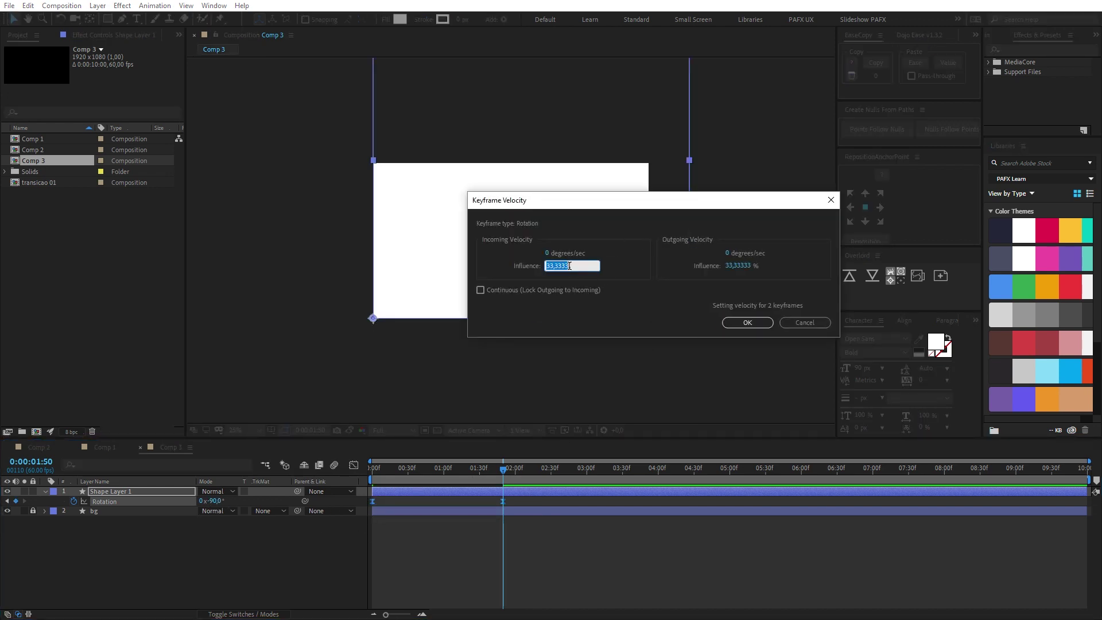
pyautogui.write('80')
pyautogui.press('Tab')
pyautogui.write('80')
pyautogui.press('Return')
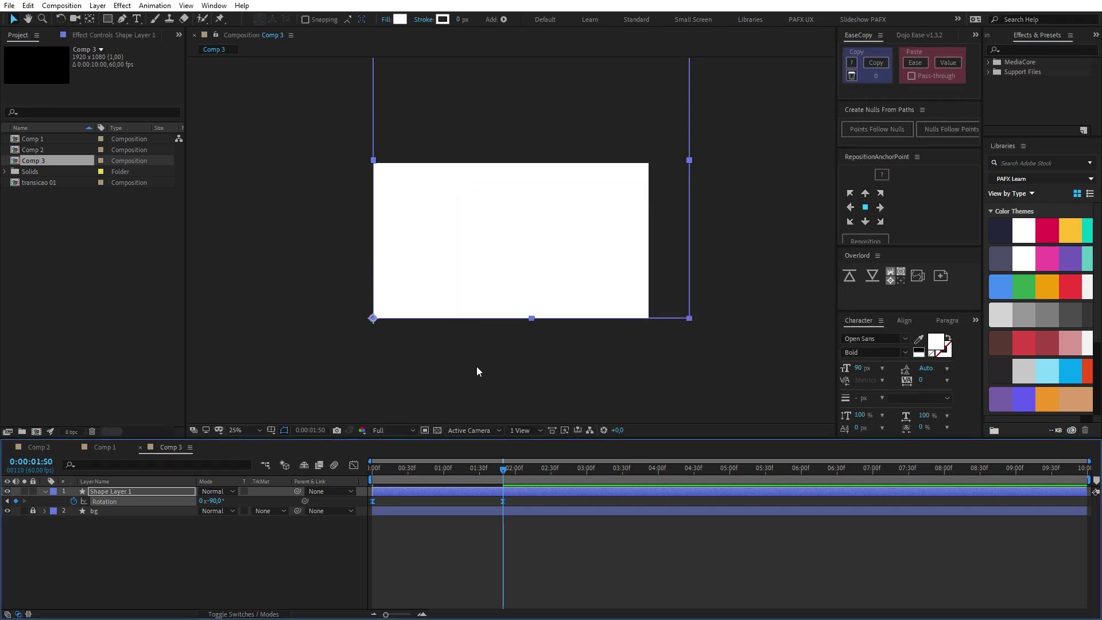
# End the work area at about 0:00:02:13 and preview the rotation animation.
pyautogui.moveTo(525, 470); pyautogui.dragTo(530, 470)
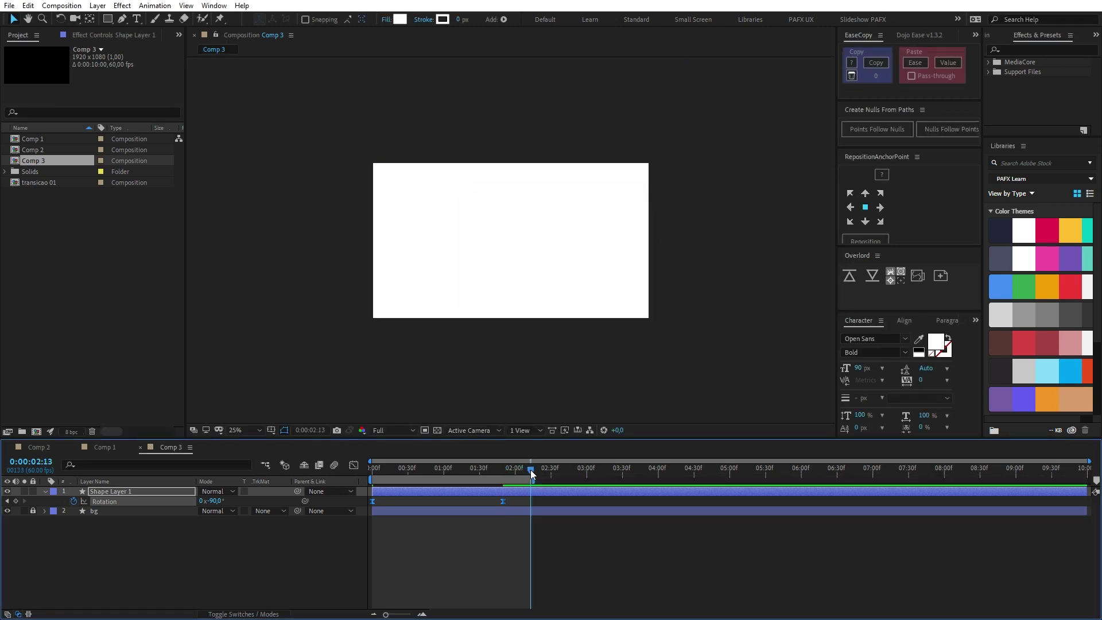
pyautogui.press('space')
pyautogui.moveTo(438, 470); pyautogui.dragTo(428, 469)
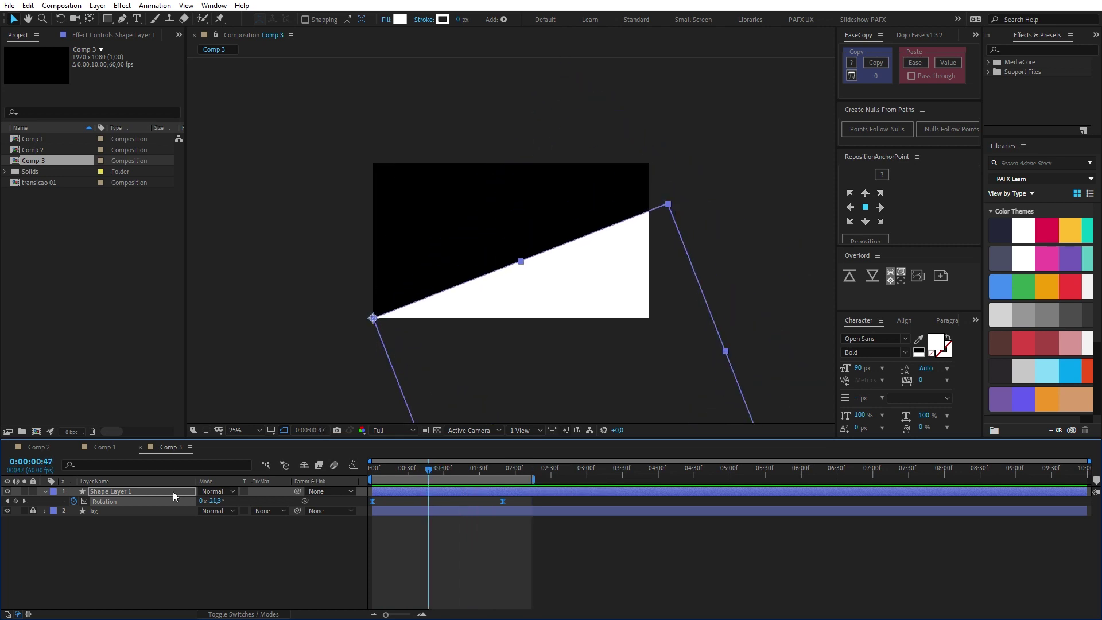
# Reveal the white shape layer's modified properties and convert its rectangle path to a Bezier path.
pyautogui.press('u')
pyautogui.press('u')
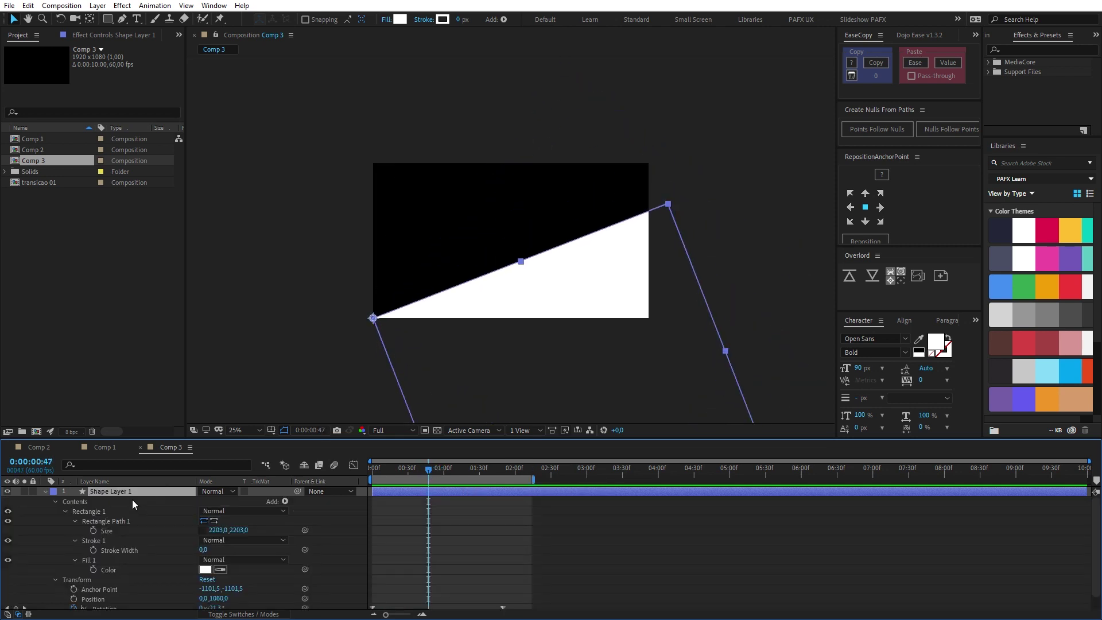
pyautogui.rightClick(96, 520)
pyautogui.click(115, 525)
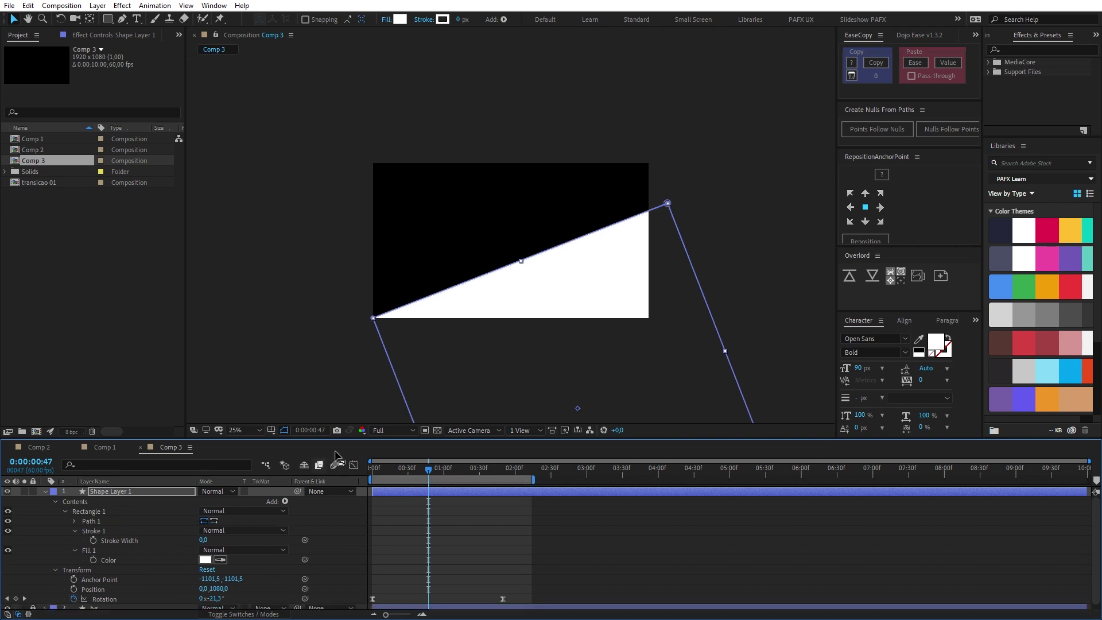
# With the Pen tool, pull smooth handles along the edge from the midpoint of the white square's upper edge.
pyautogui.press('.')
pyautogui.press("'")
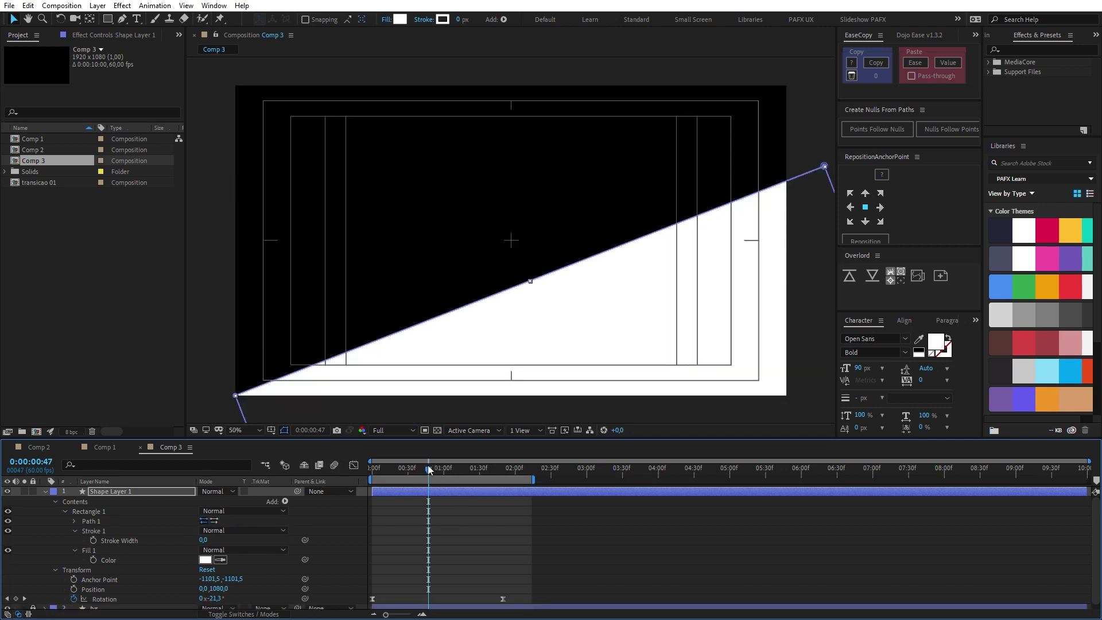
pyautogui.moveTo(428, 472); pyautogui.dragTo(432, 472)
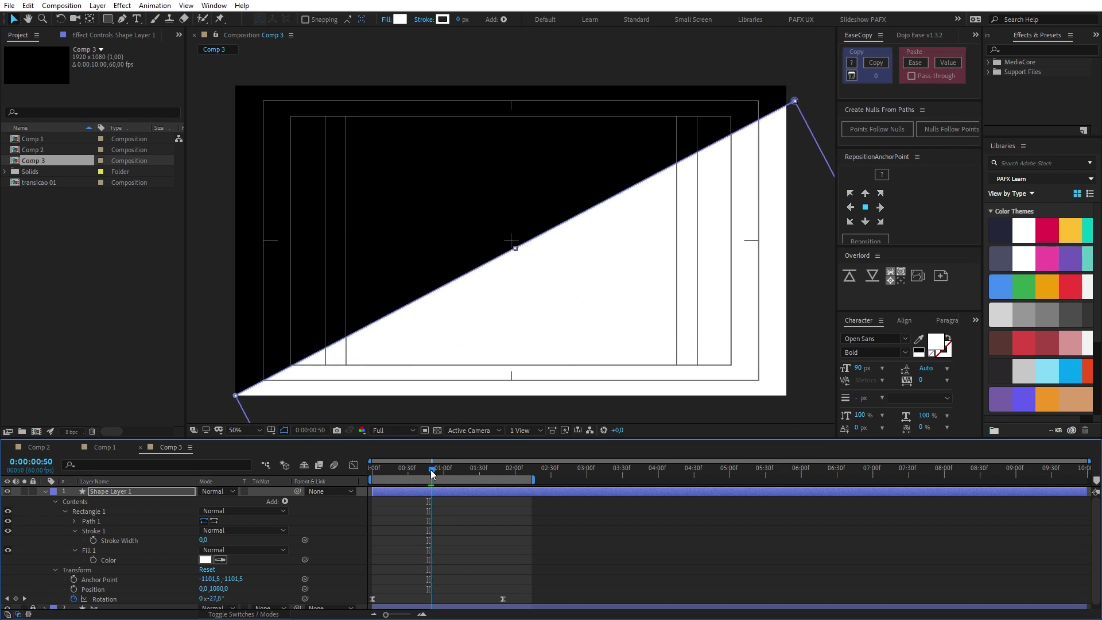
pyautogui.press('g')
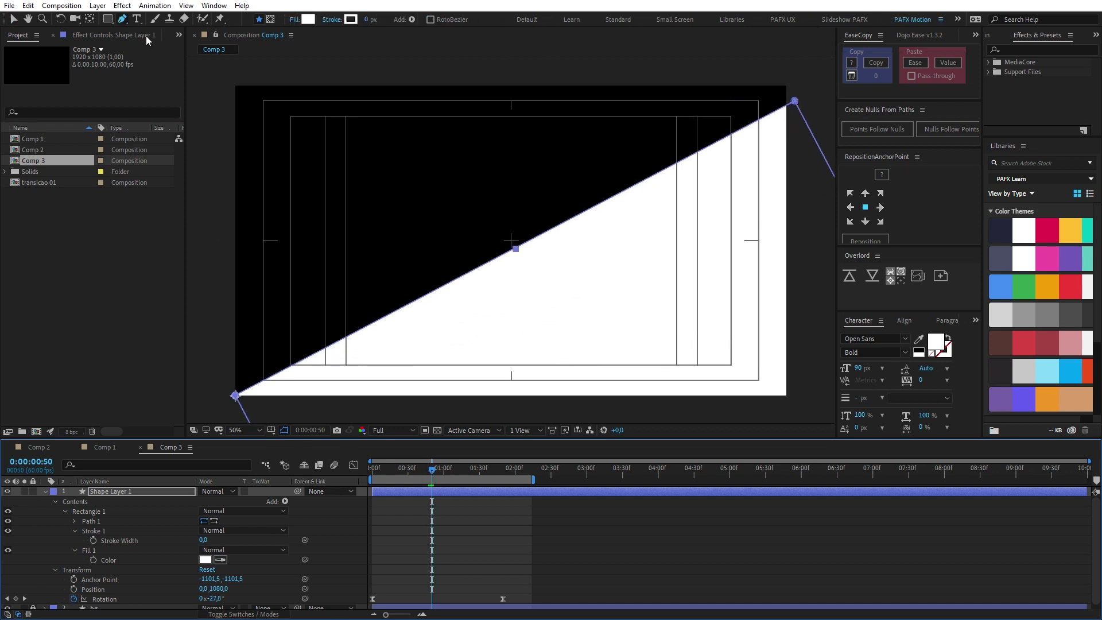
pyautogui.moveTo(516, 251); pyautogui.dragTo(626, 205)
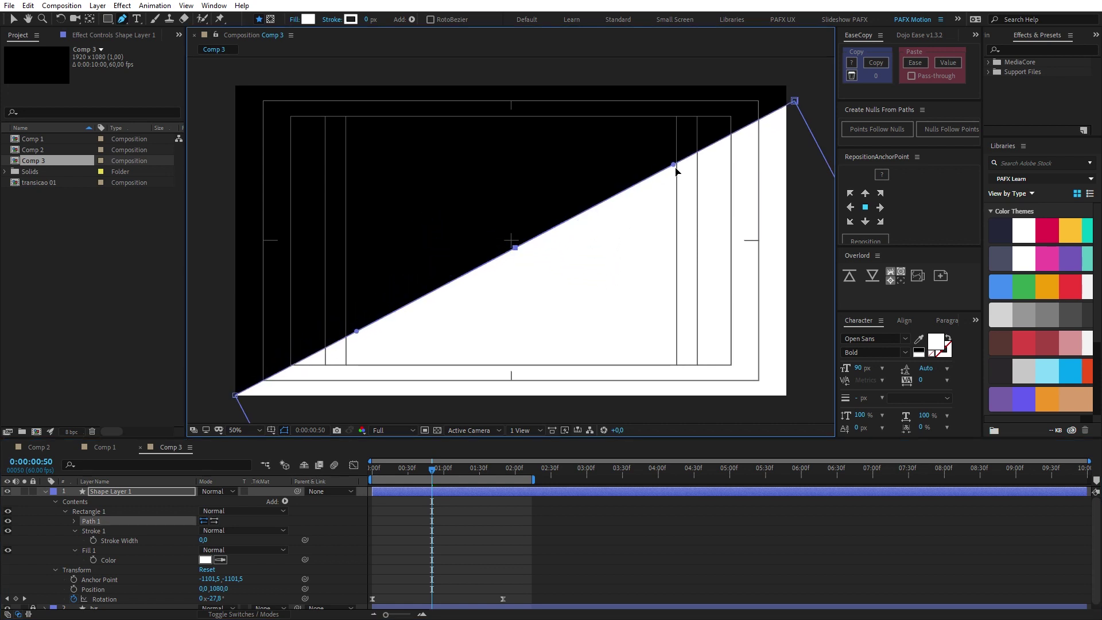
# Add a path keyframe at the composition start and show only the layer's keyframed properties.
pyautogui.press('Home')
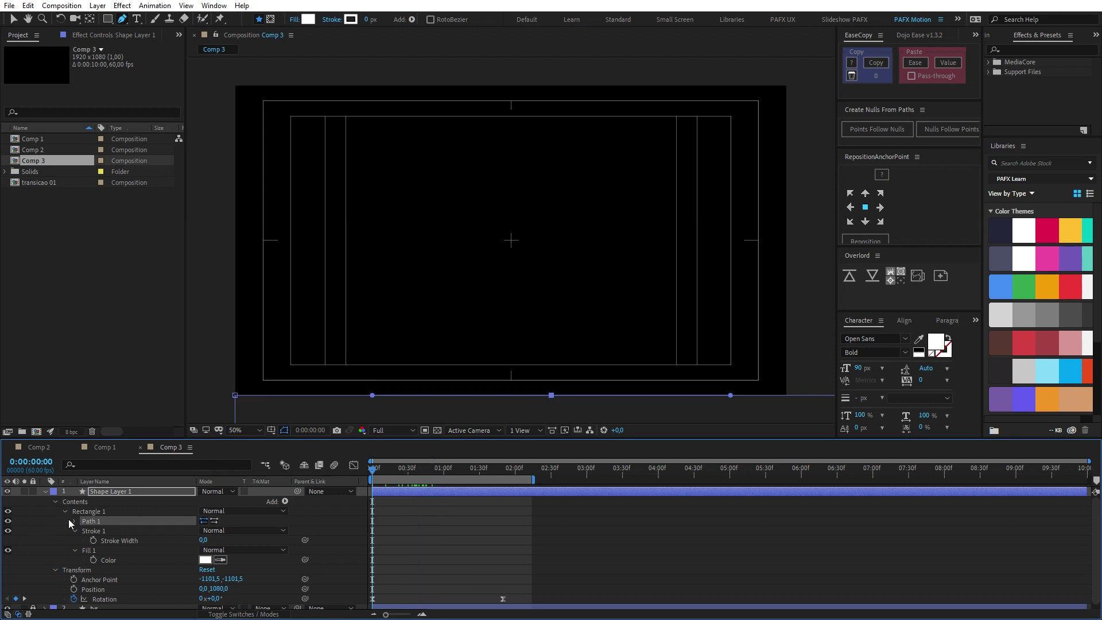
pyautogui.click(71, 522)
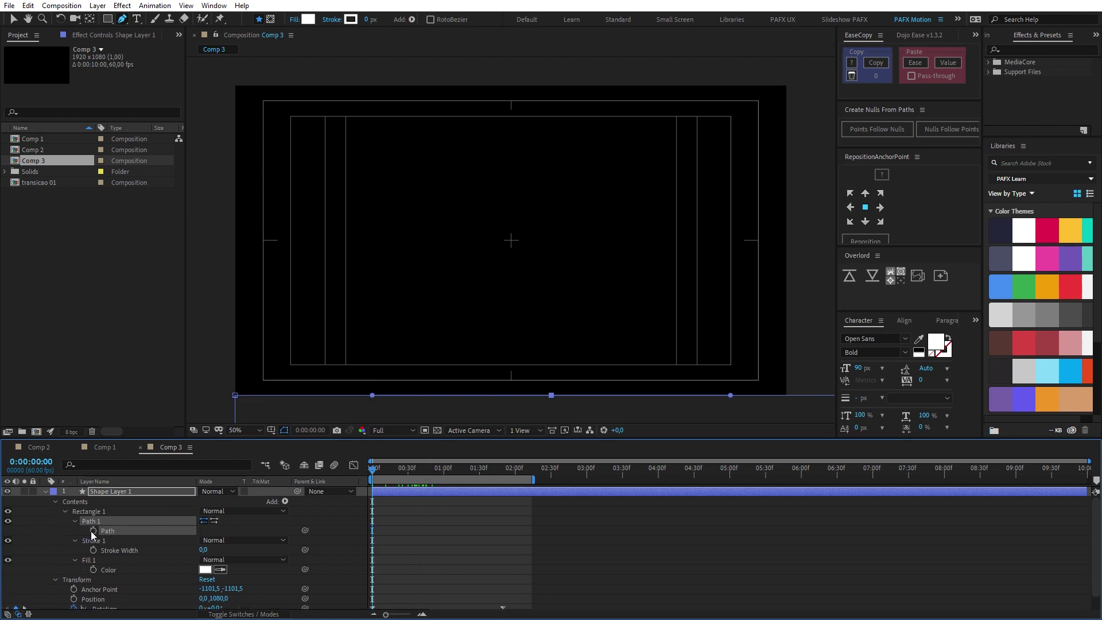
pyautogui.click(92, 531)
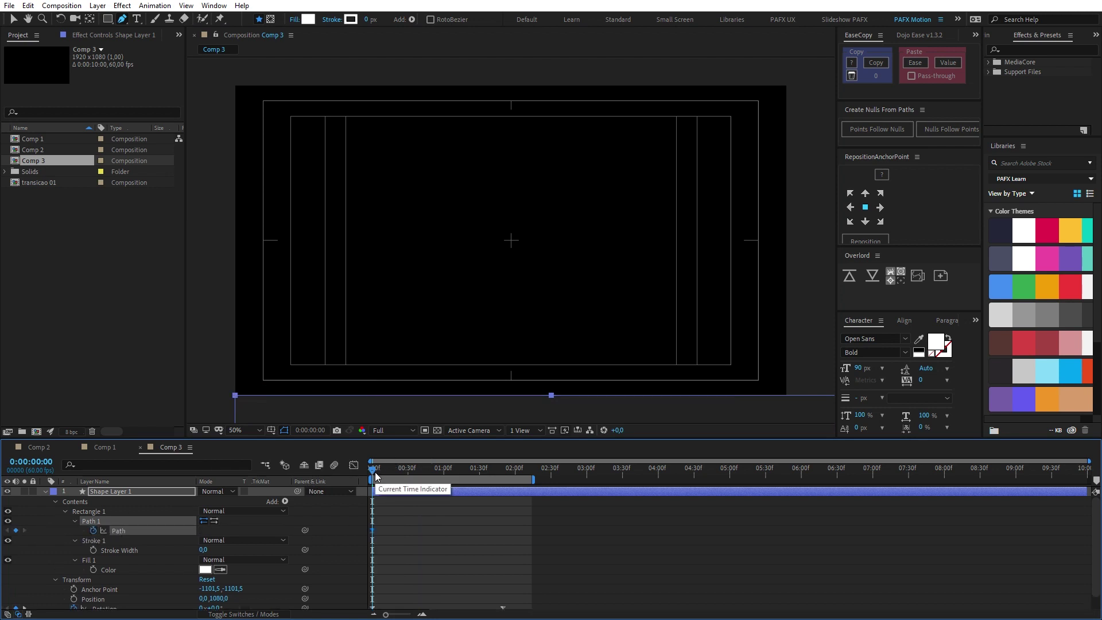
pyautogui.press('u')
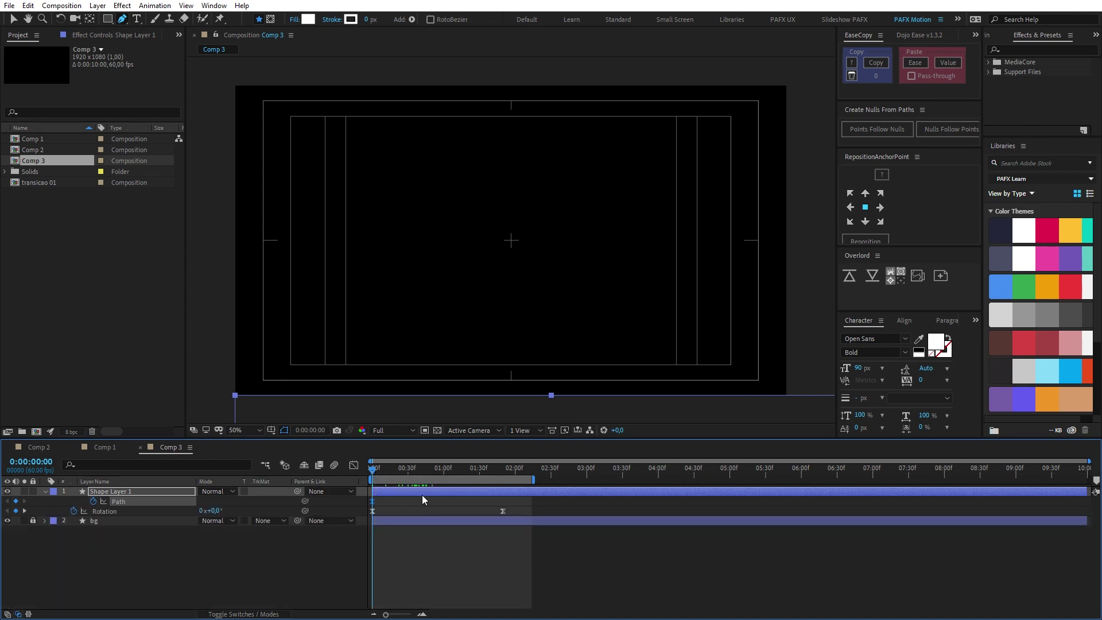
# At 0:00:00:30, raise the midpoint of the white shape's upper edge toward the composition's middle to form a curved bulge.
pyautogui.click(408, 472)
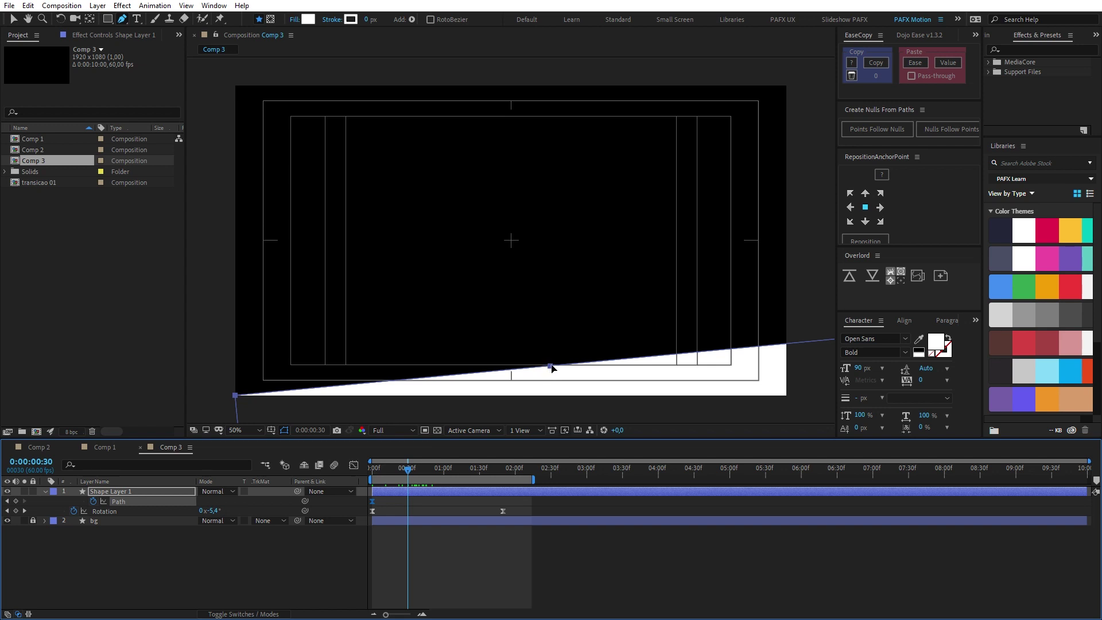
pyautogui.click(548, 383)
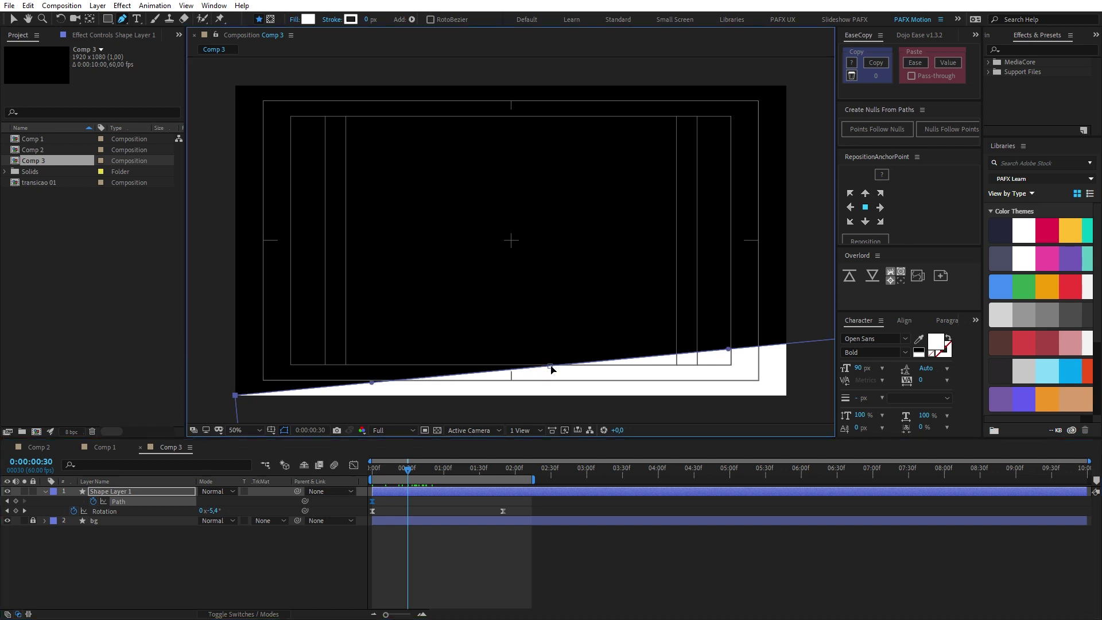
pyautogui.click(551, 366)
pyautogui.moveTo(551, 368); pyautogui.dragTo(539, 256)
pyautogui.press(',')
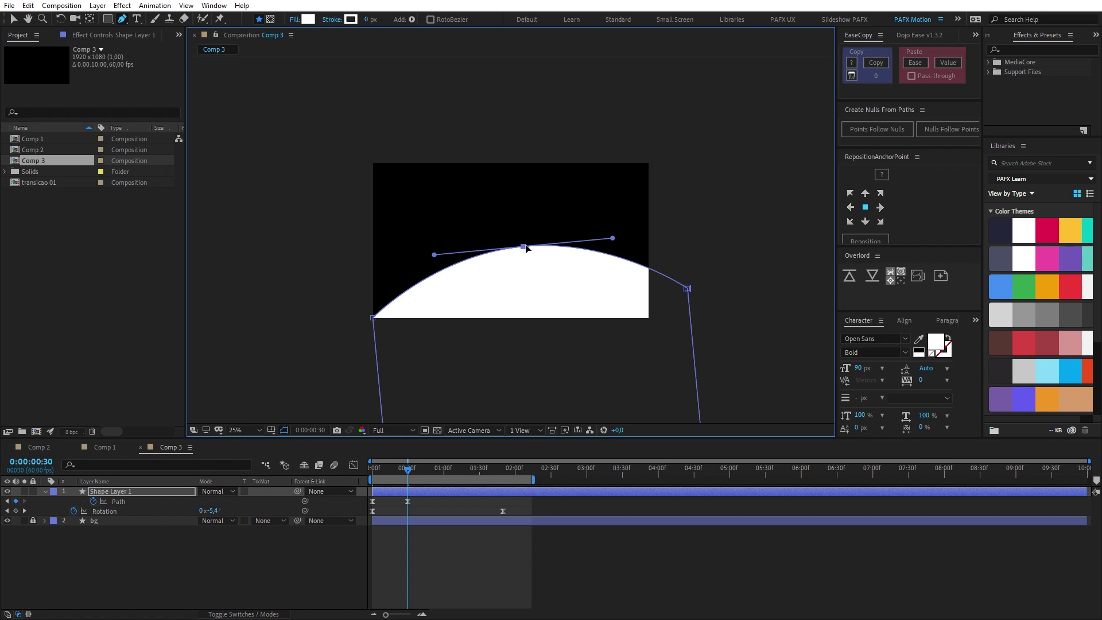
pyautogui.moveTo(526, 248); pyautogui.dragTo(525, 246)
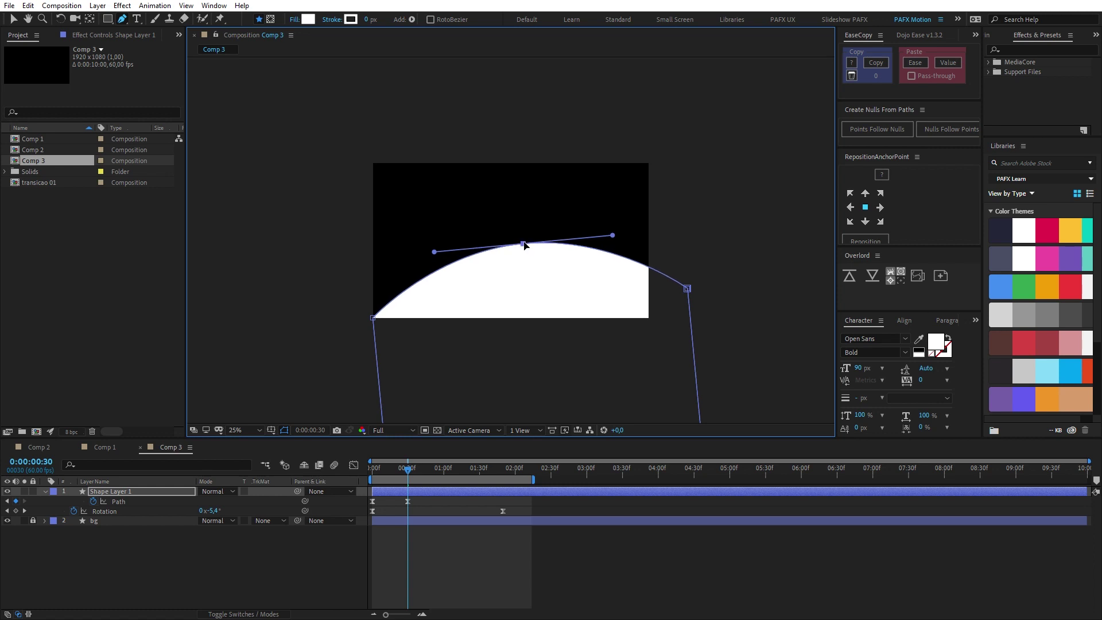
pyautogui.press('.')
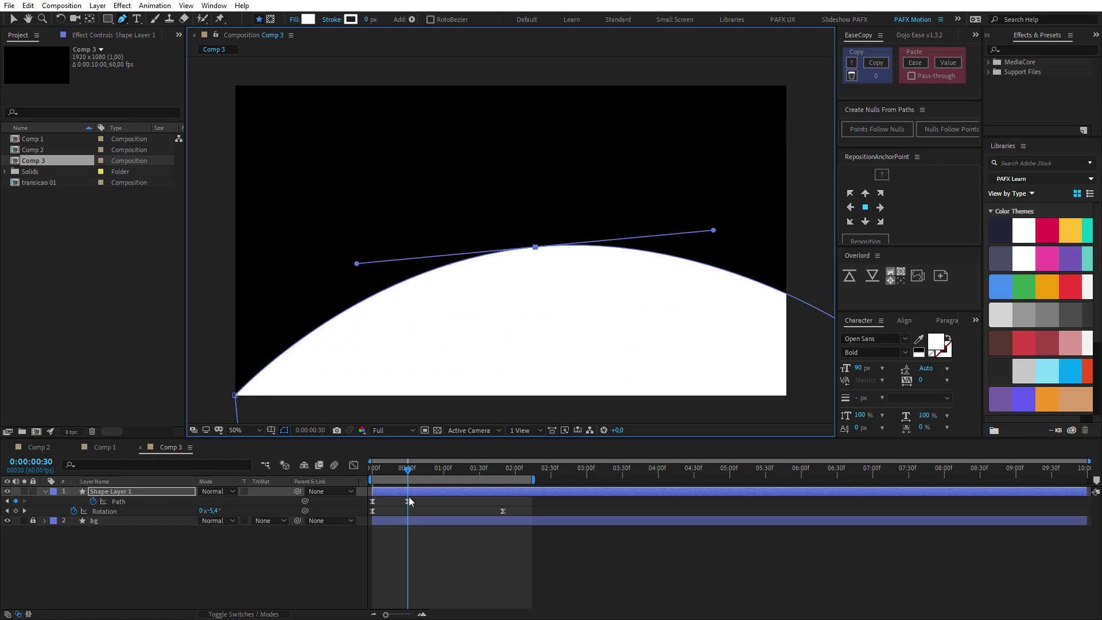
# Copy the straight-edged starting path keyframe to 0:00:01:50 and select all path keyframes.
pyautogui.moveTo(408, 472); pyautogui.dragTo(503, 472)
pyautogui.click(372, 502)
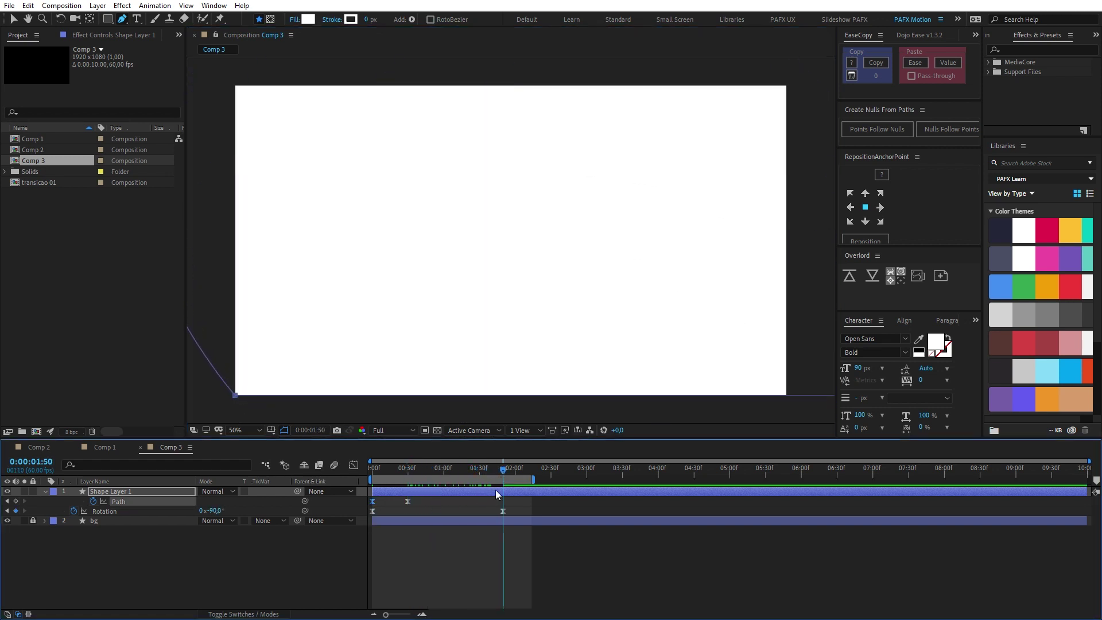
pyautogui.hotkey('ctrl', 'v')
pyautogui.moveTo(514, 503); pyautogui.dragTo(340, 487)
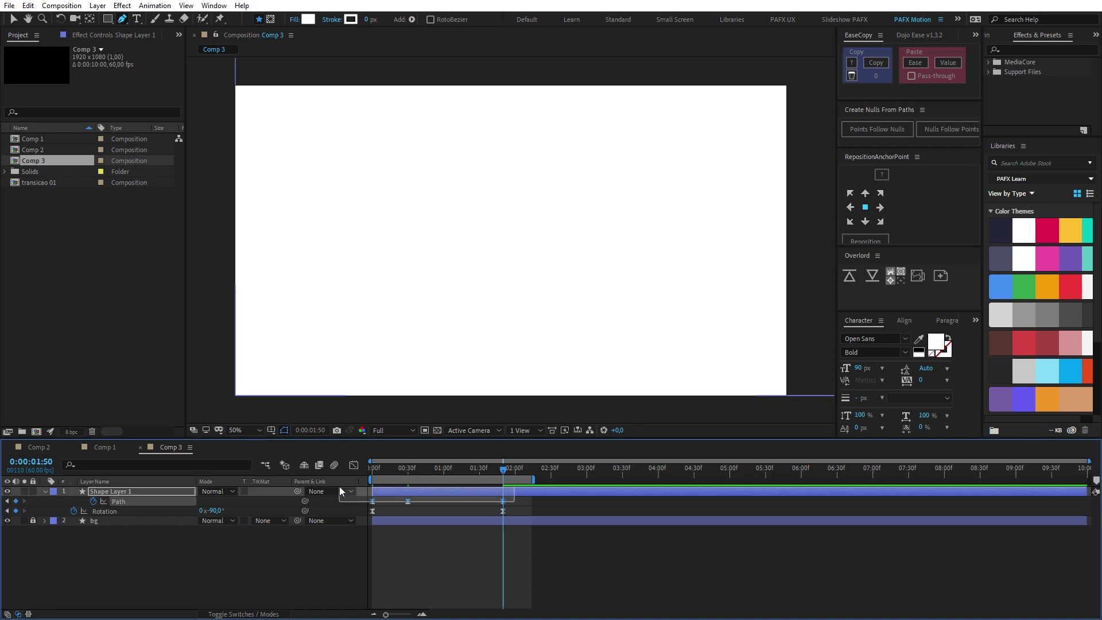
# Preview the curved transition and shift the last path keyframe ten frames earlier.
pyautogui.press('space')
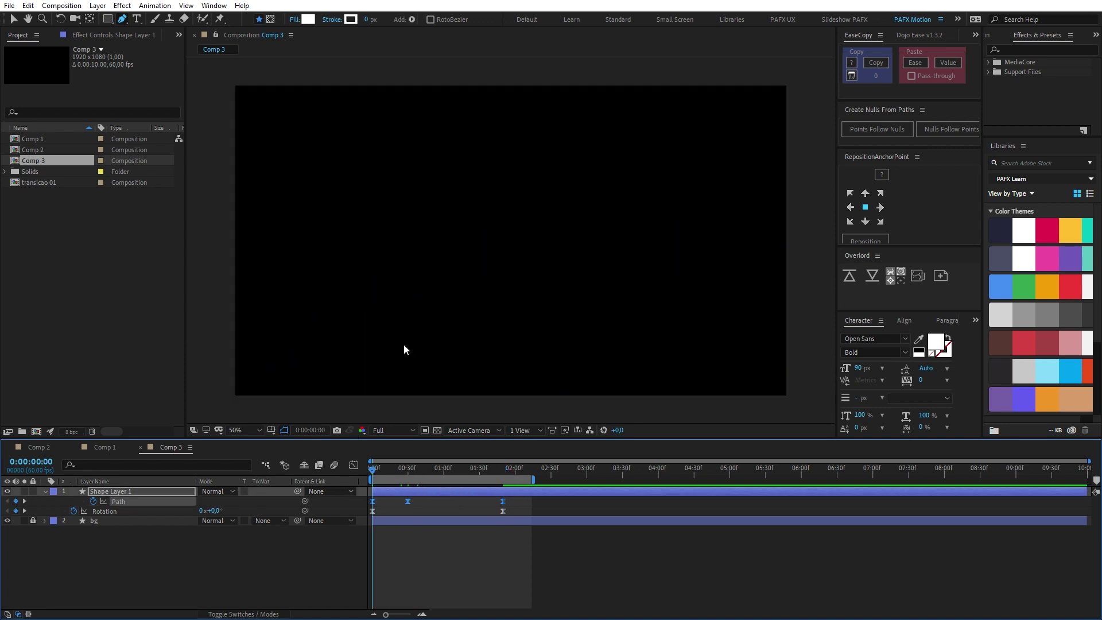
pyautogui.scroll(-2, 472, 285)
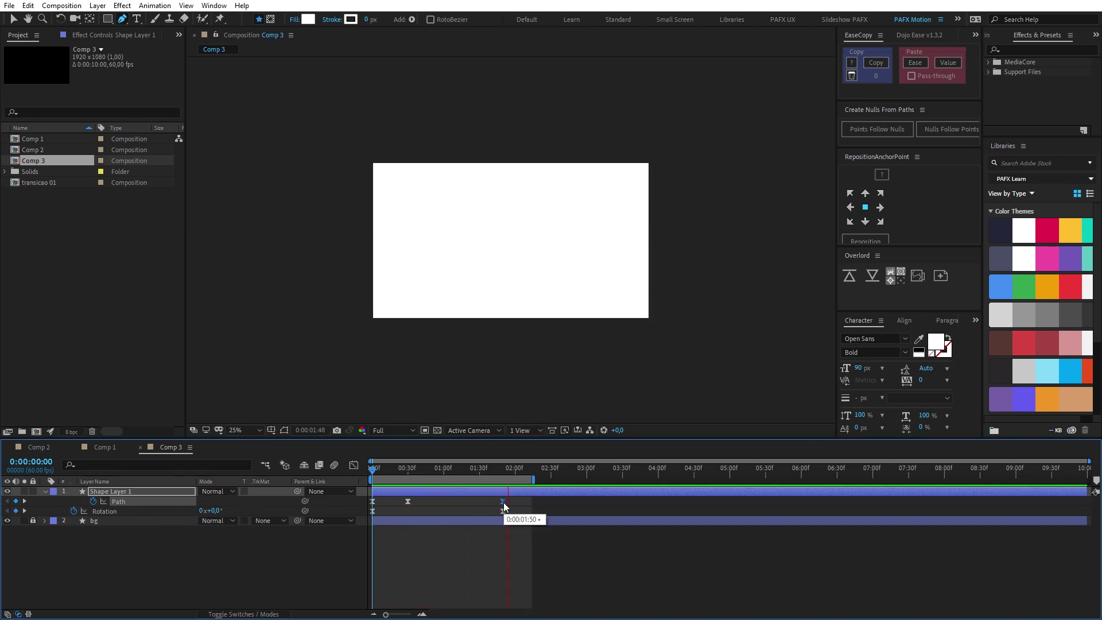
pyautogui.hotkey('alt', 'shift', 'Left')
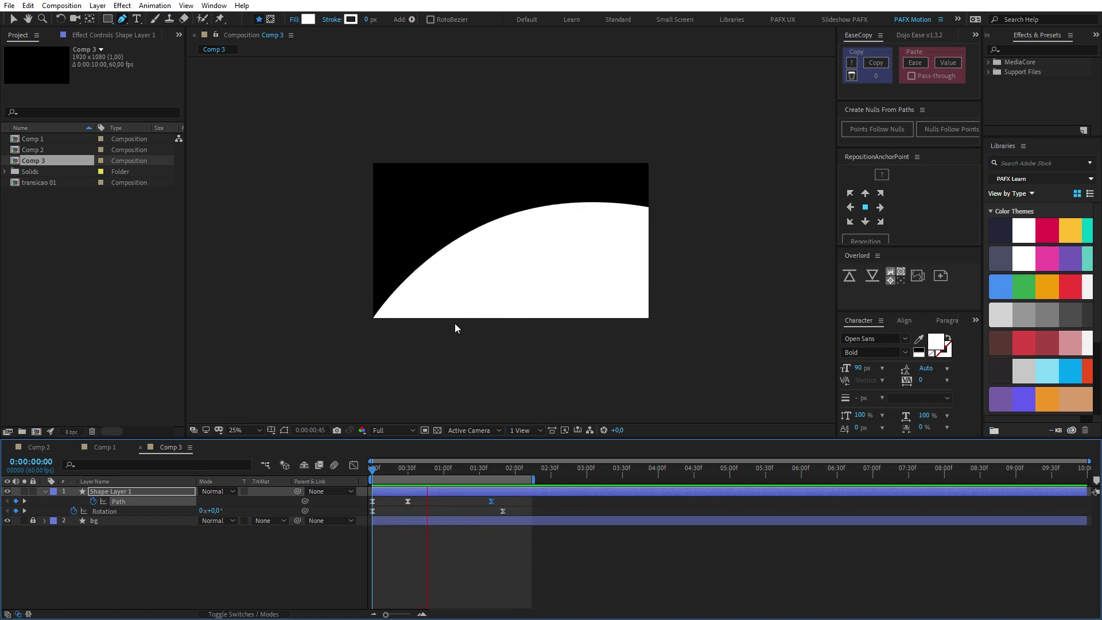
# Lengthen the last path keyframe's incoming ease slightly in the speed graph and return to the layer bar view.
pyautogui.click(354, 465)
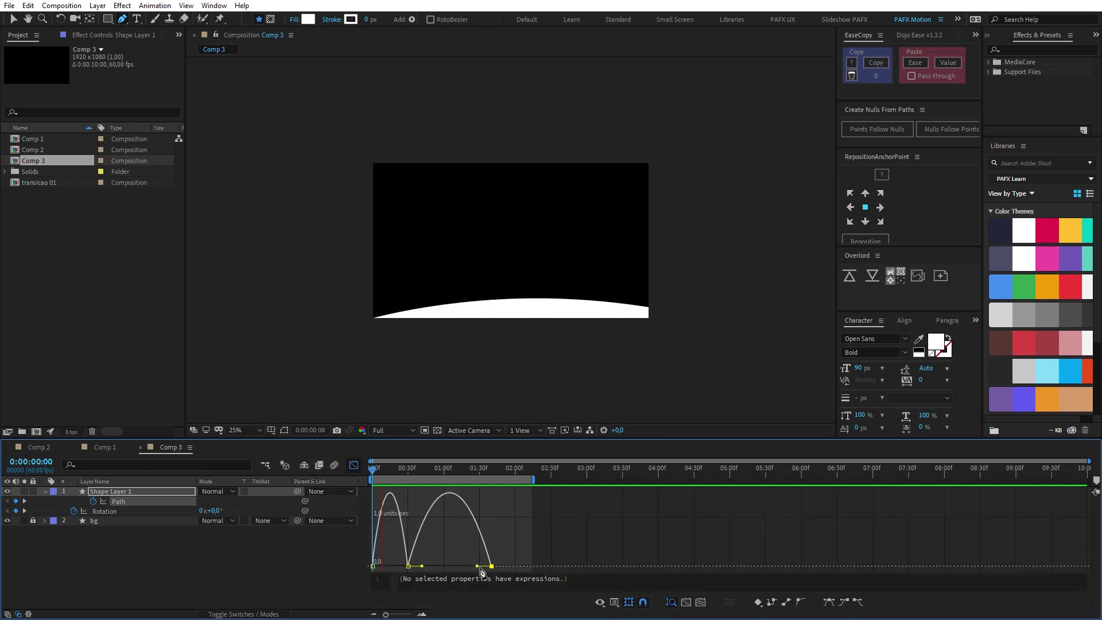
pyautogui.moveTo(477, 567); pyautogui.dragTo(464, 566)
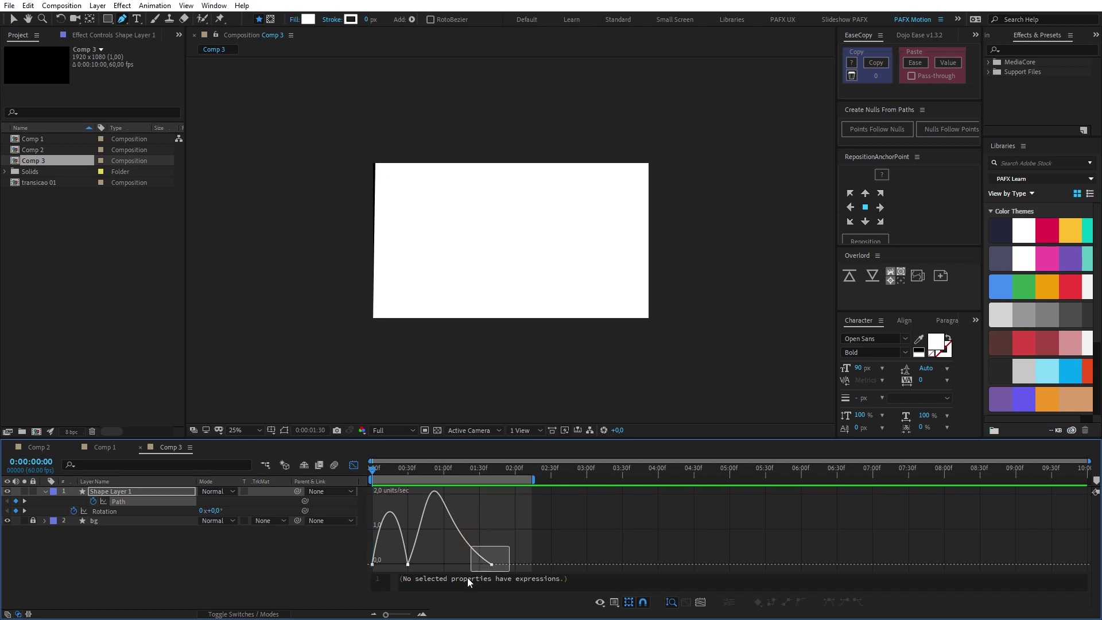
pyautogui.moveTo(464, 566); pyautogui.dragTo(469, 566)
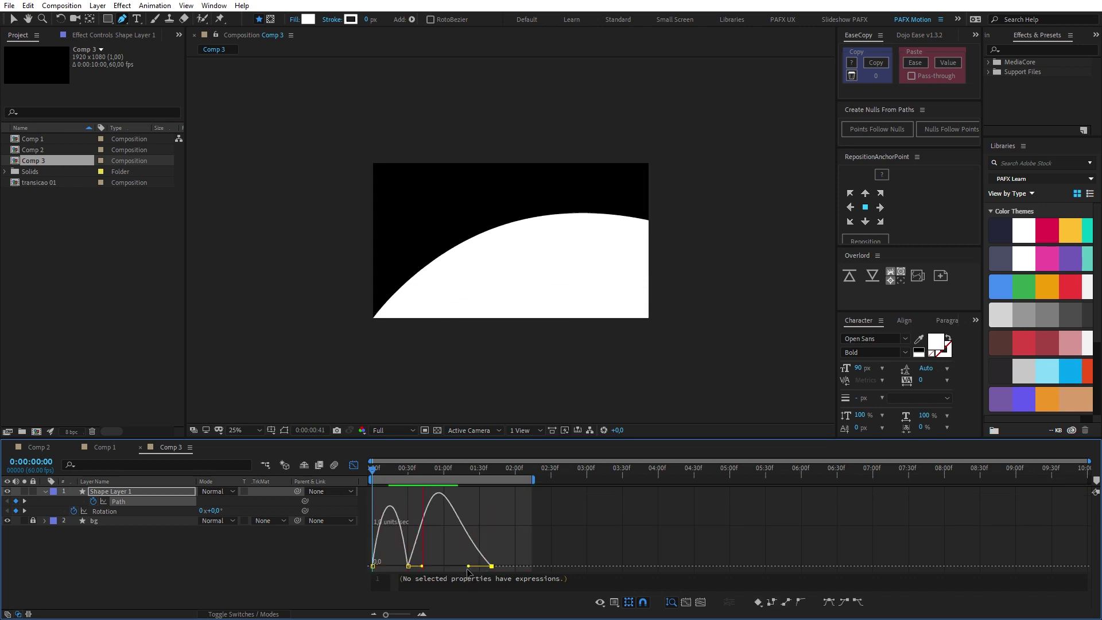
pyautogui.hotkey('shift', 'F3')
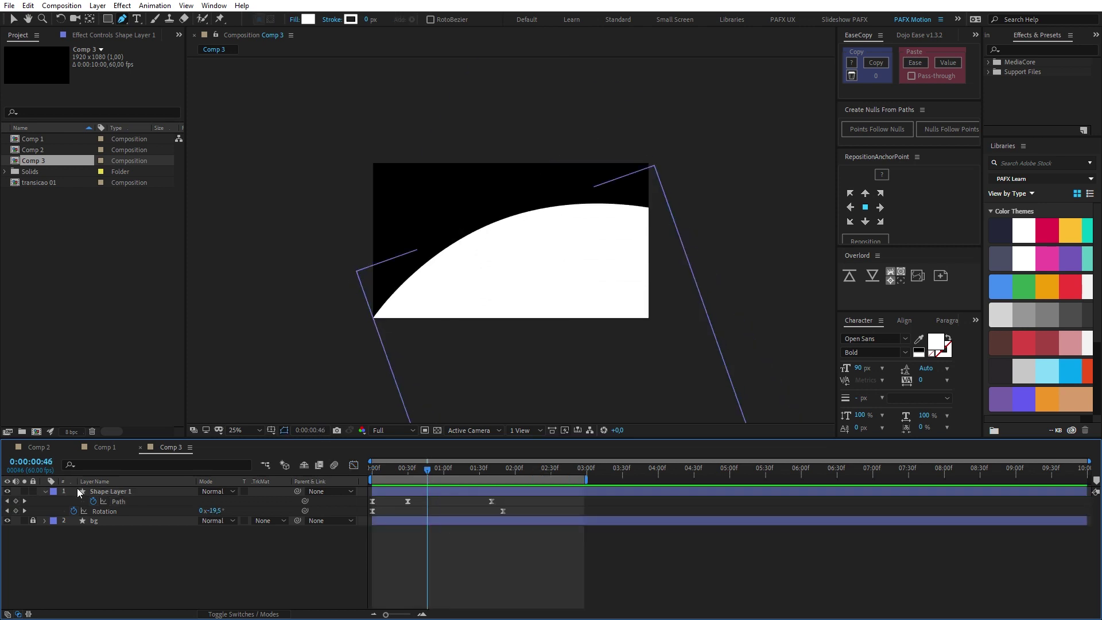
# Pre-compose Shape Layer 1 as "transicao 01" with all attributes moved into the new composition.
pyautogui.click(113, 492)
pyautogui.hotkey('ctrl', 'shift', 'c')
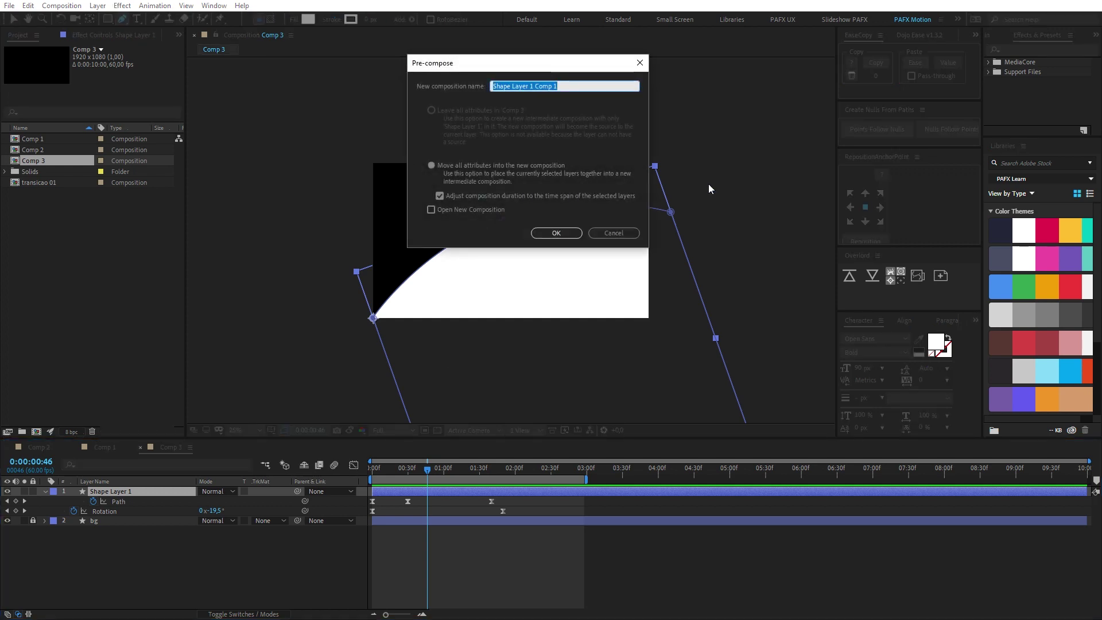
pyautogui.write('transicao 01')
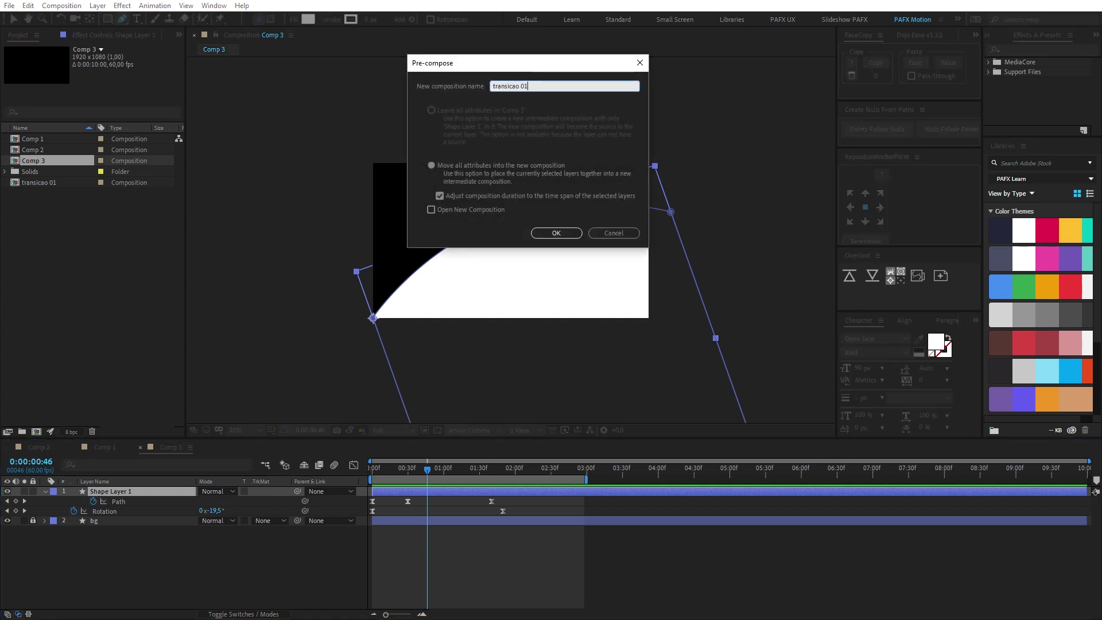
pyautogui.press('Return')
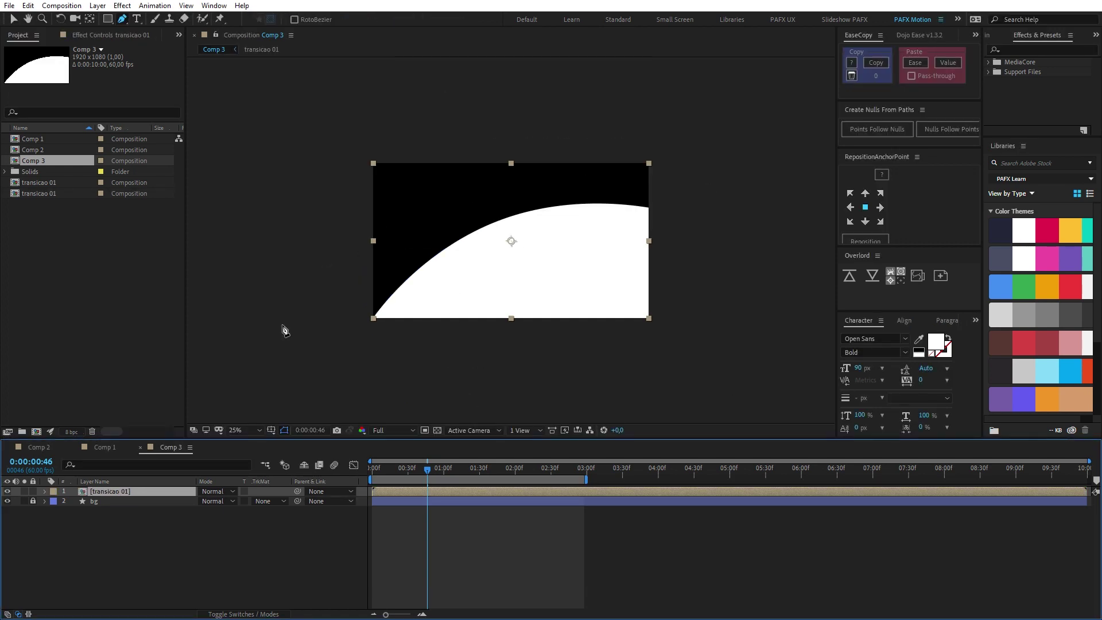
# Apply the Gradient Ramp effect to the transicao 01 layer.
pyautogui.moveTo(376, 471); pyautogui.dragTo(422, 469)
pyautogui.hotkey('ctrl', 'space')
pyautogui.write('gradient')
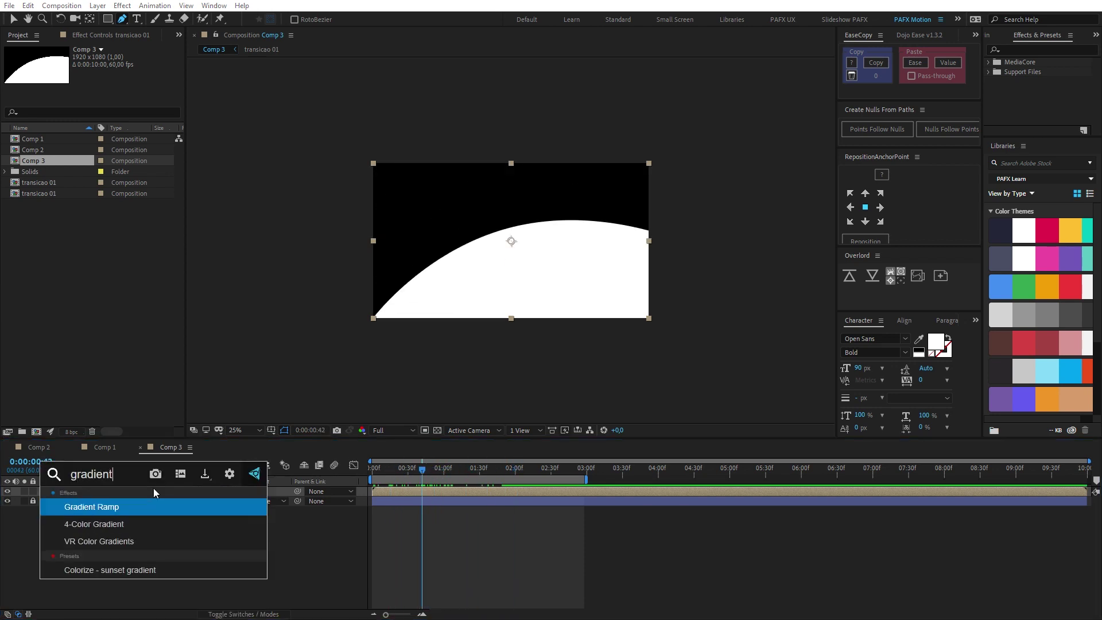
pyautogui.press('Escape')
pyautogui.press('v')
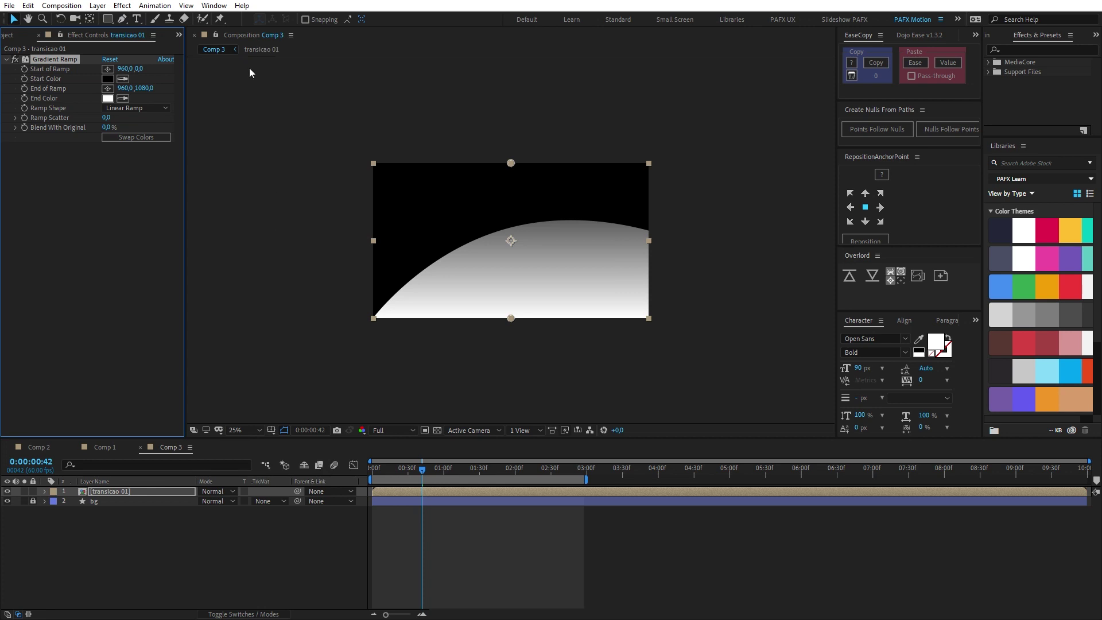
# Sample the ramp's start color from the pink library swatch and its end color from the purple one.
pyautogui.click(1057, 256)
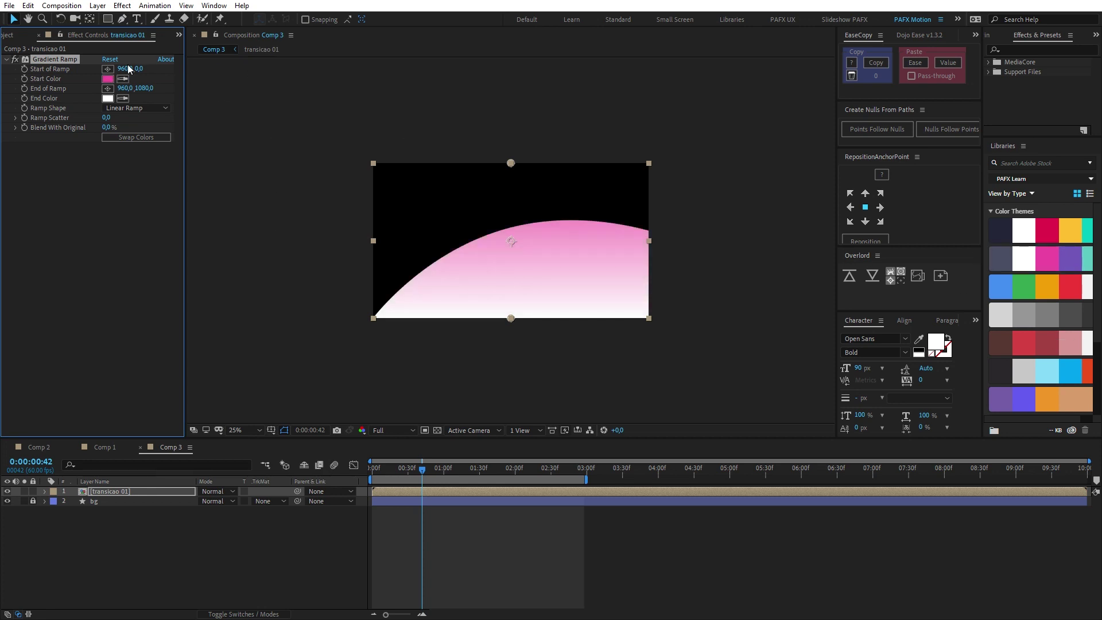
pyautogui.click(172, 100)
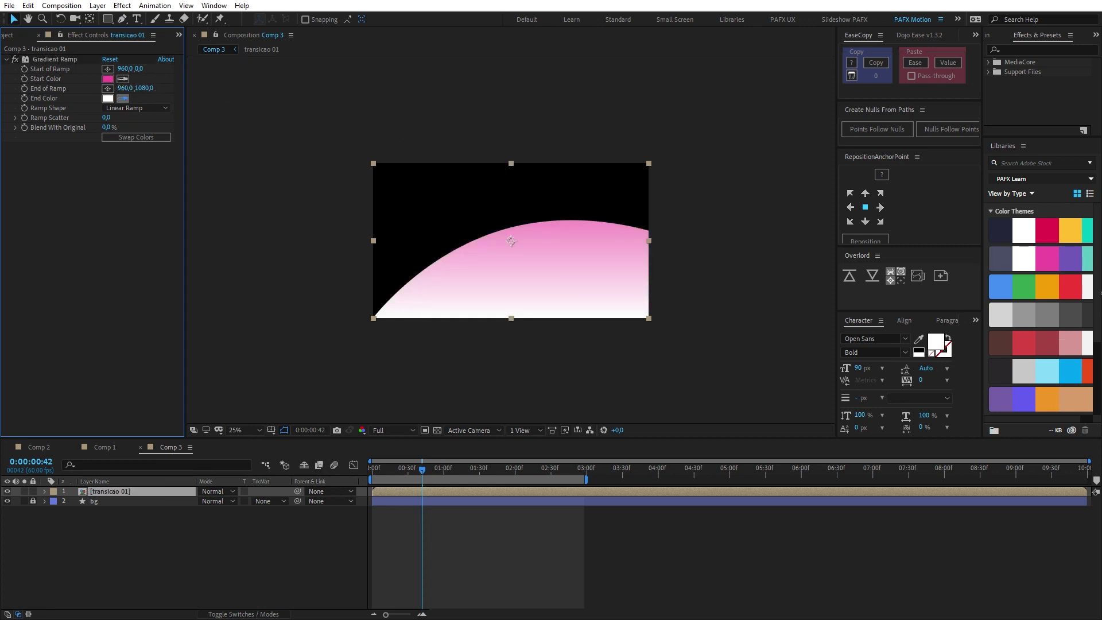
pyautogui.click(1064, 261)
# Place the ramp's start point just outside the frame's upper-left corner and its end point just outside the lower-right corner.
pyautogui.moveTo(427, 468); pyautogui.dragTo(510, 468)
pyautogui.moveTo(511, 163); pyautogui.dragTo(368, 162)
pyautogui.moveTo(511, 318); pyautogui.dragTo(655, 321)
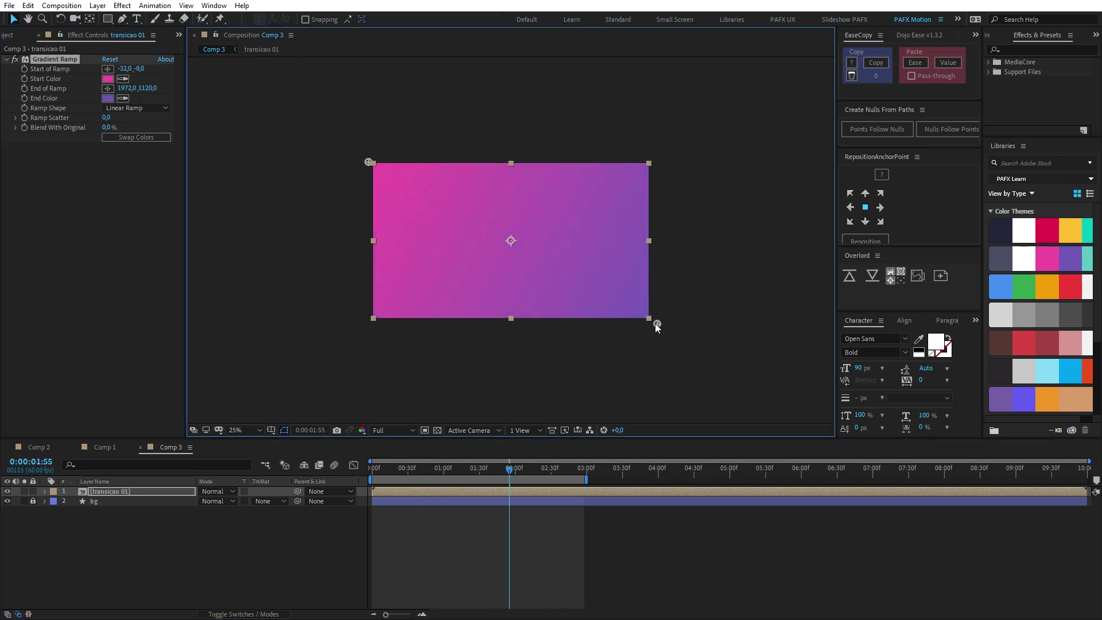
# Soften the ramp's start color to about E572B0 and move its start point outward to -284, -204.
pyautogui.click(108, 79)
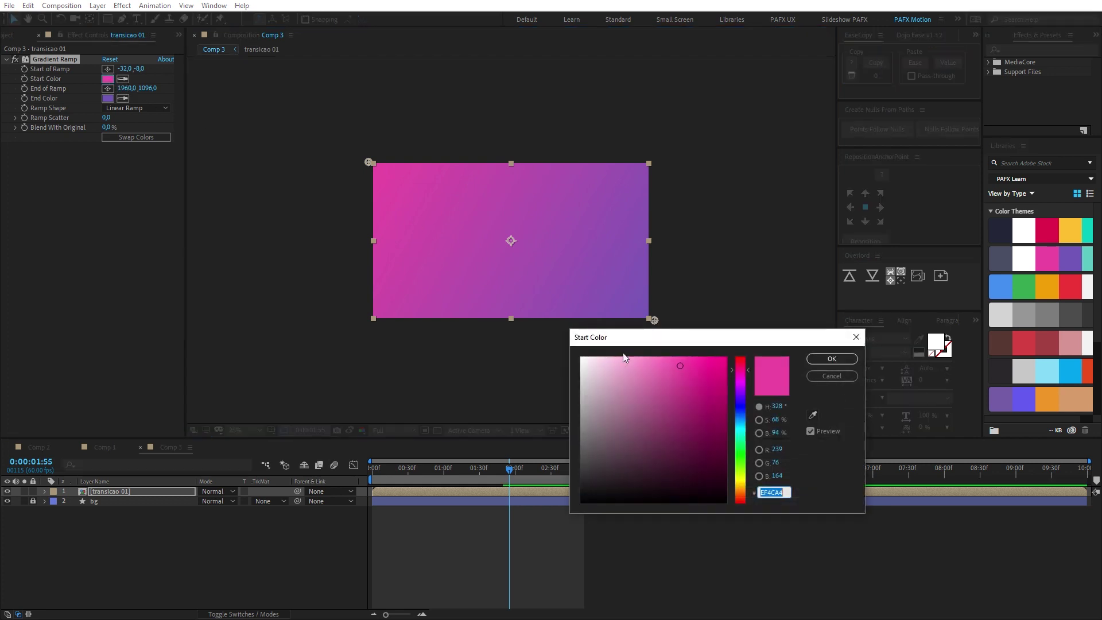
pyautogui.click(657, 371)
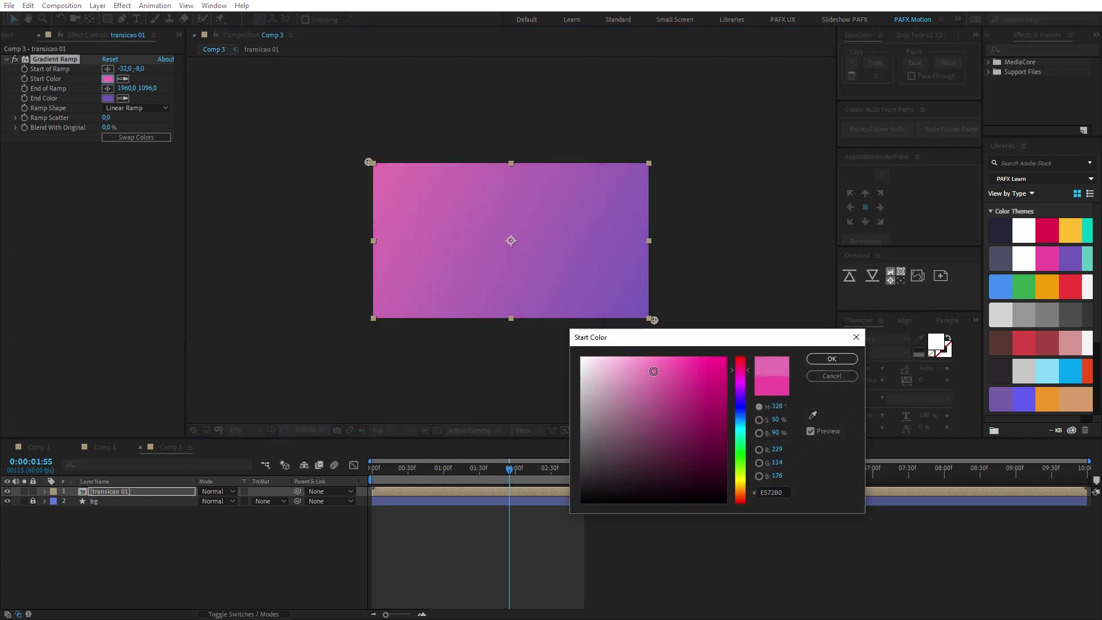
pyautogui.click(832, 359)
pyautogui.click(727, 536)
pyautogui.scroll(-1, 616, 315)
pyautogui.scroll(1, 616, 316)
pyautogui.click(50, 59)
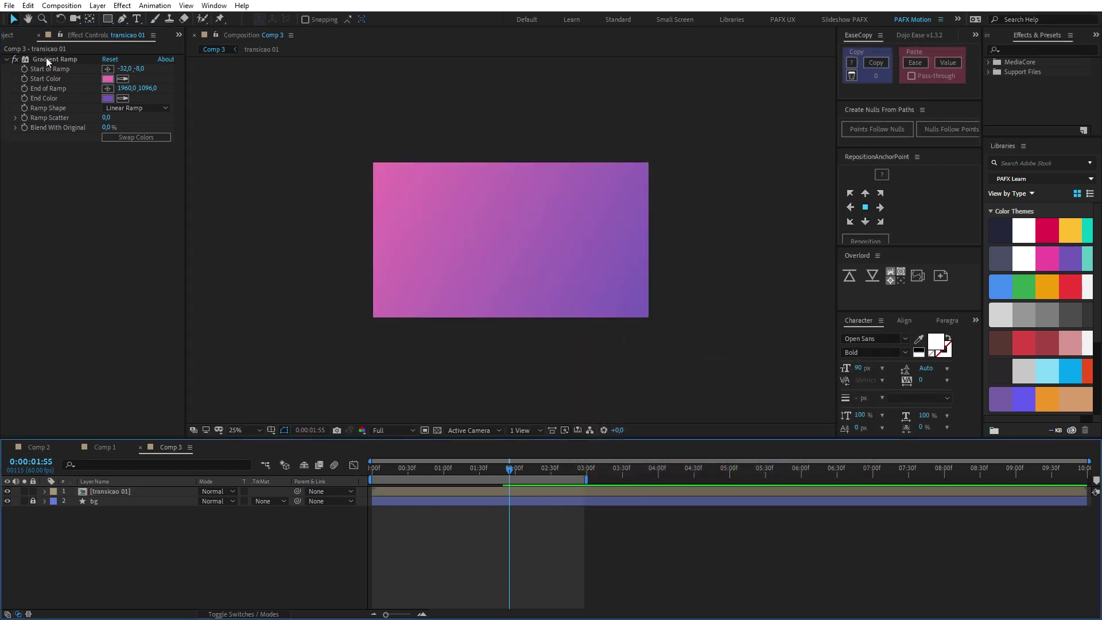
pyautogui.moveTo(368, 161); pyautogui.dragTo(342, 139)
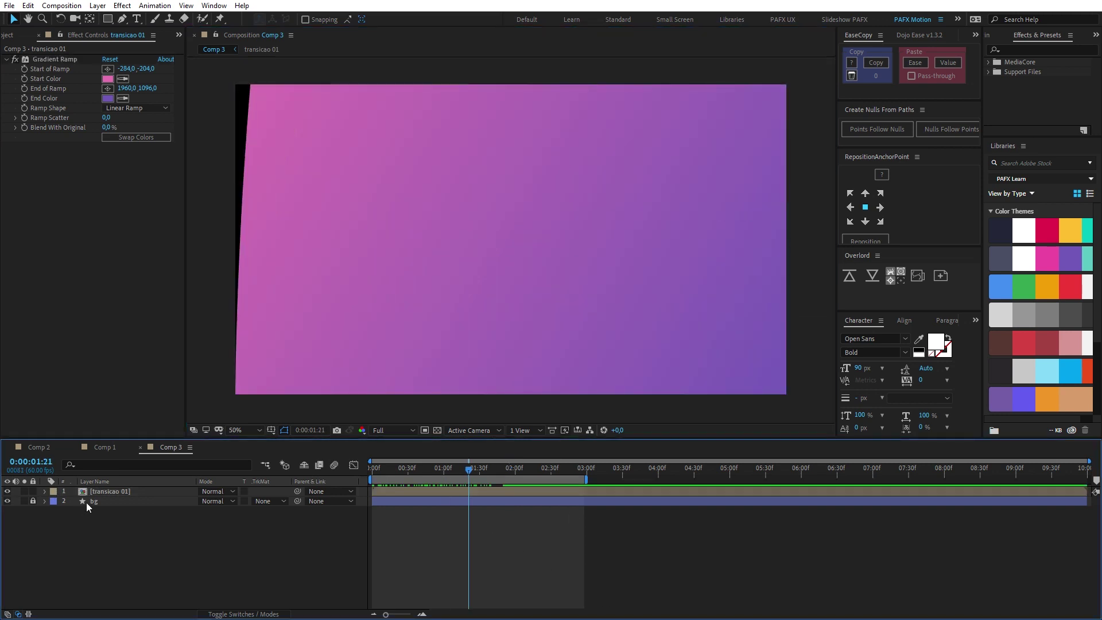
# Duplicate the transicao 01 layer and delete Gradient Ramp from the lower copy.
pyautogui.hotkey('ctrl', 'd')
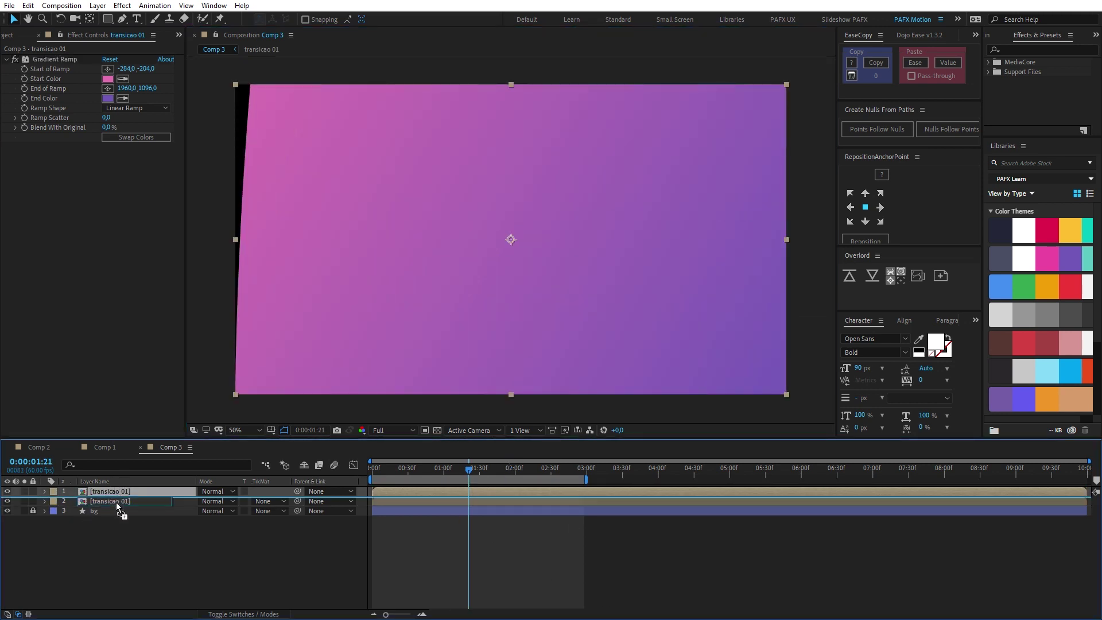
pyautogui.click(116, 502)
pyautogui.click(46, 59)
pyautogui.press('Delete')
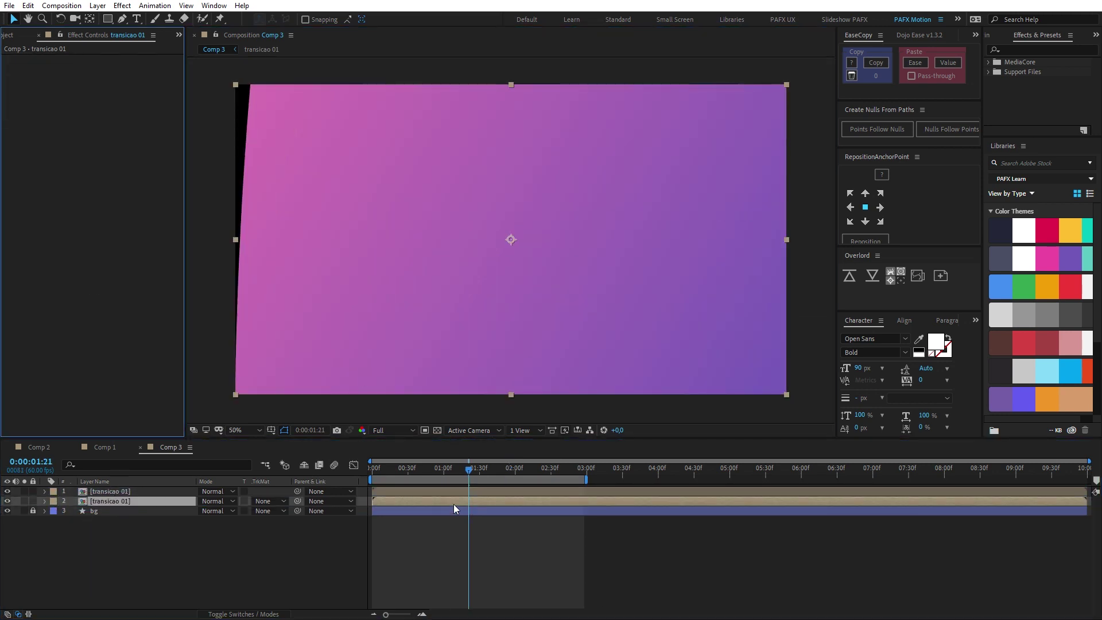
# Delay the gradient copy to start just before the 1-second mark and preview its overlap with the white layer.
pyautogui.moveTo(435, 494); pyautogui.dragTo(518, 492)
pyautogui.press('Home')
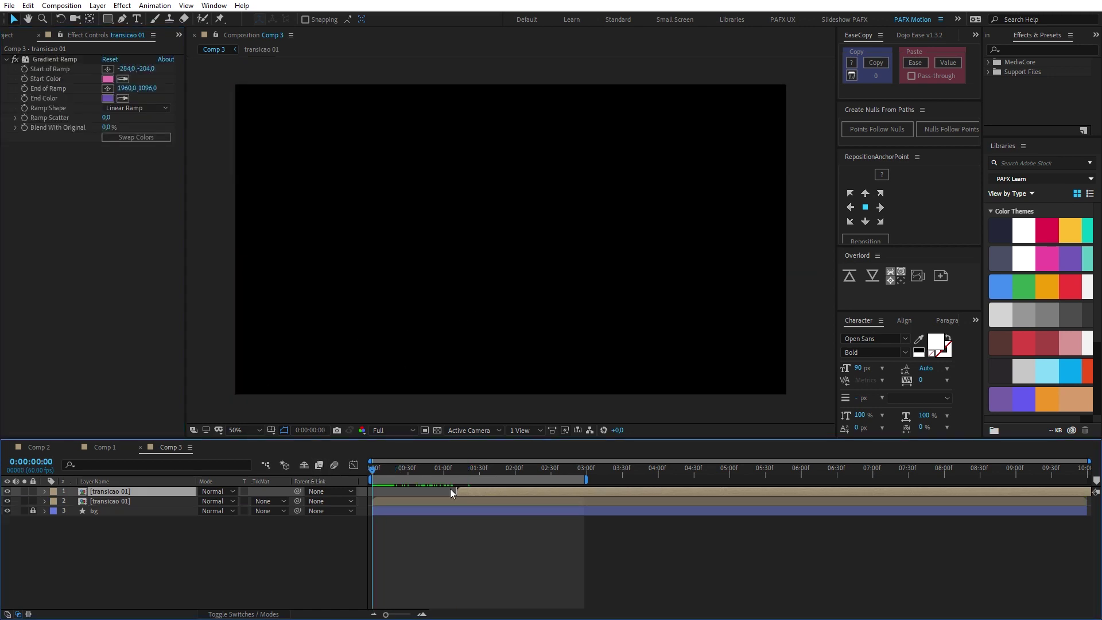
pyautogui.press(',')
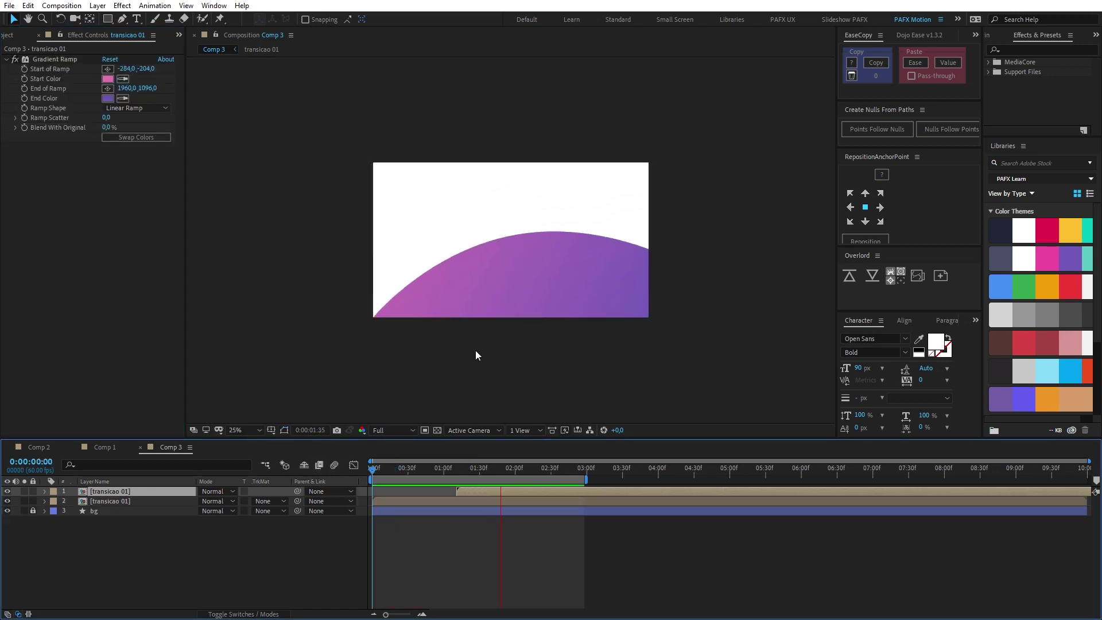
pyautogui.moveTo(428, 466); pyautogui.dragTo(470, 460)
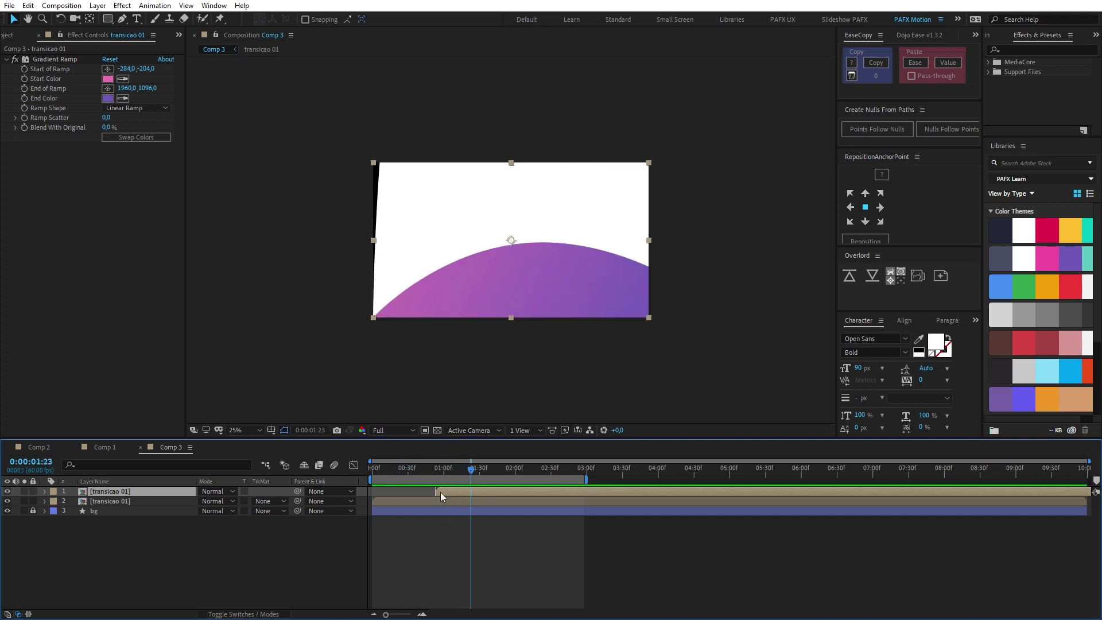
# Try a vertical flip on the gradient layer and undo it after previewing the transition.
pyautogui.rightClick(466, 492)
pyautogui.moveTo(554, 228)
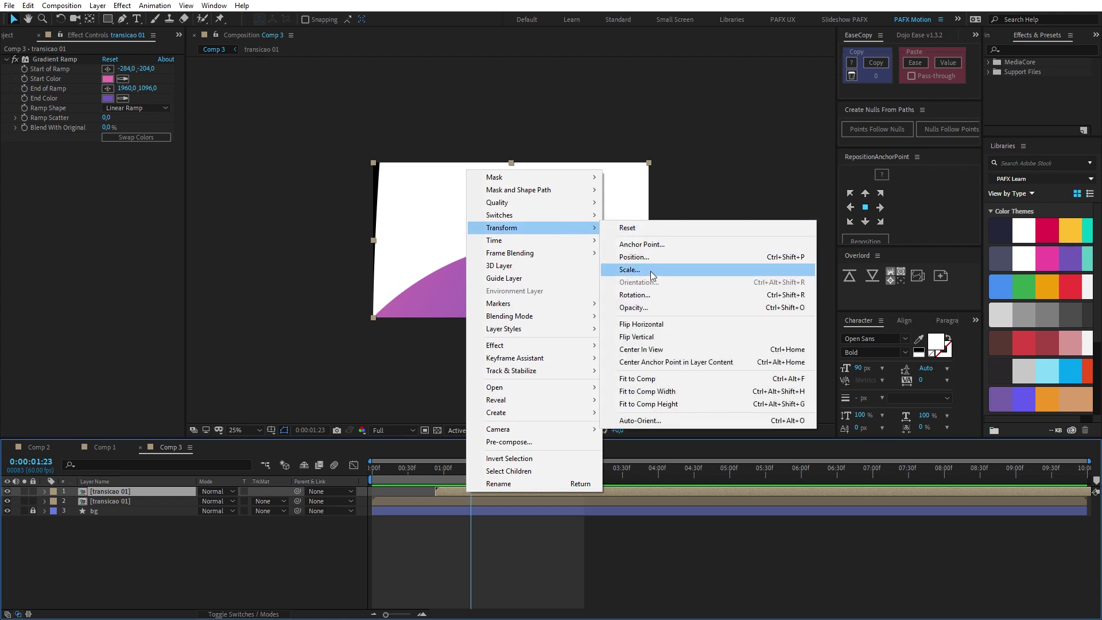
pyautogui.click(648, 337)
pyautogui.moveTo(446, 468); pyautogui.dragTo(415, 470)
pyautogui.press('space')
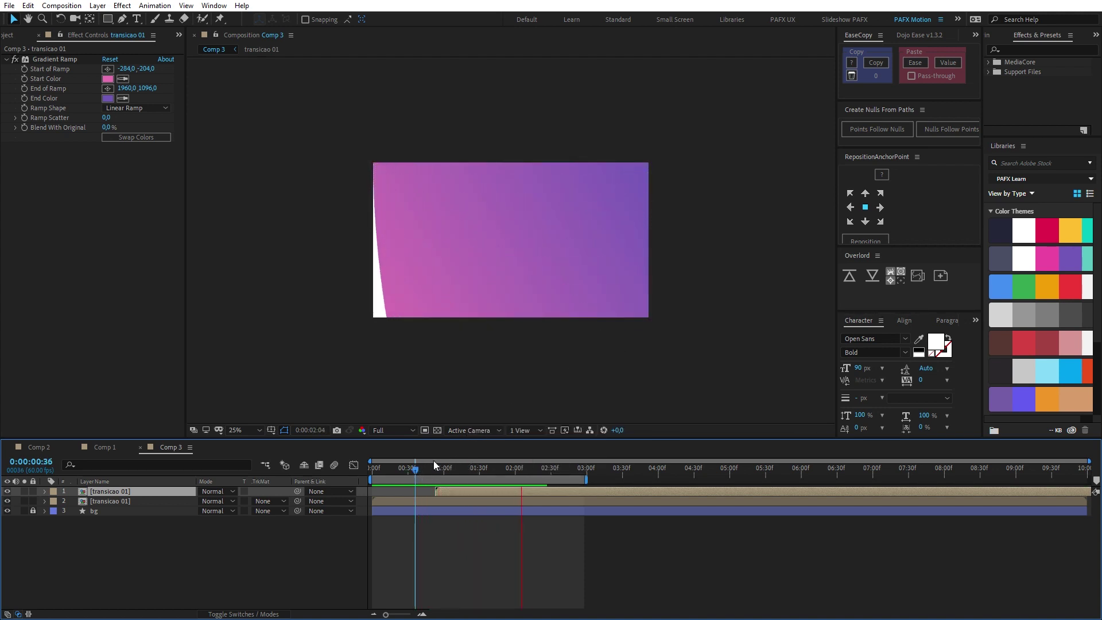
pyautogui.click(482, 468)
pyautogui.hotkey('ctrl', 'z')
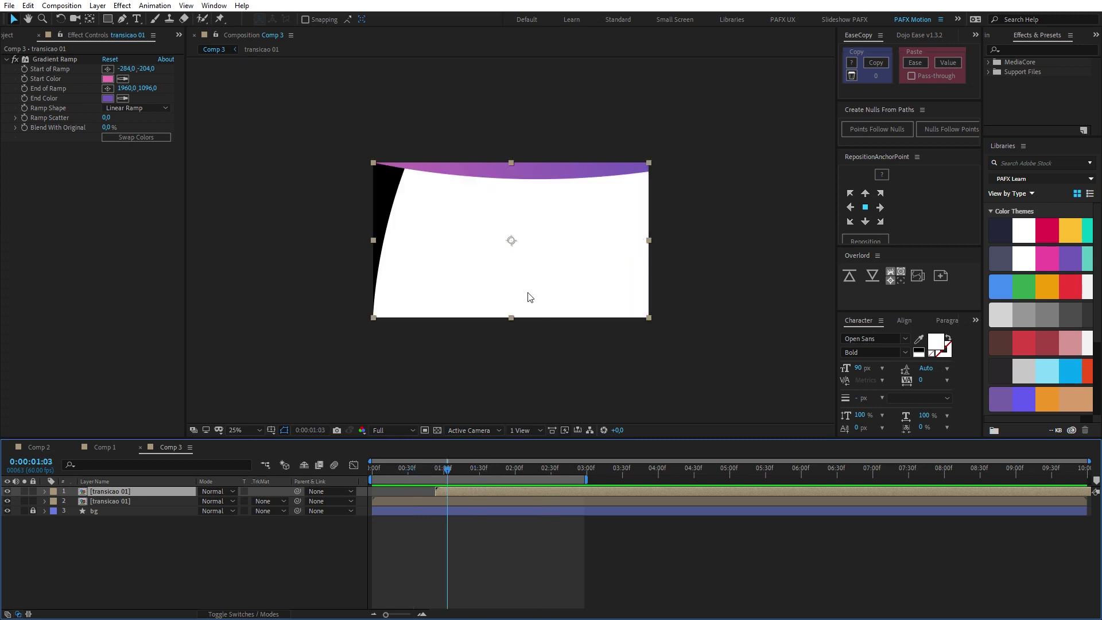
pyautogui.hotkey('ctrl', 'z')
pyautogui.hotkey('ctrl', 'z')
# Flip the gradient layer horizontally and check its motion up to 0:00:01:56.
pyautogui.rightClick(499, 229)
pyautogui.moveTo(564, 286)
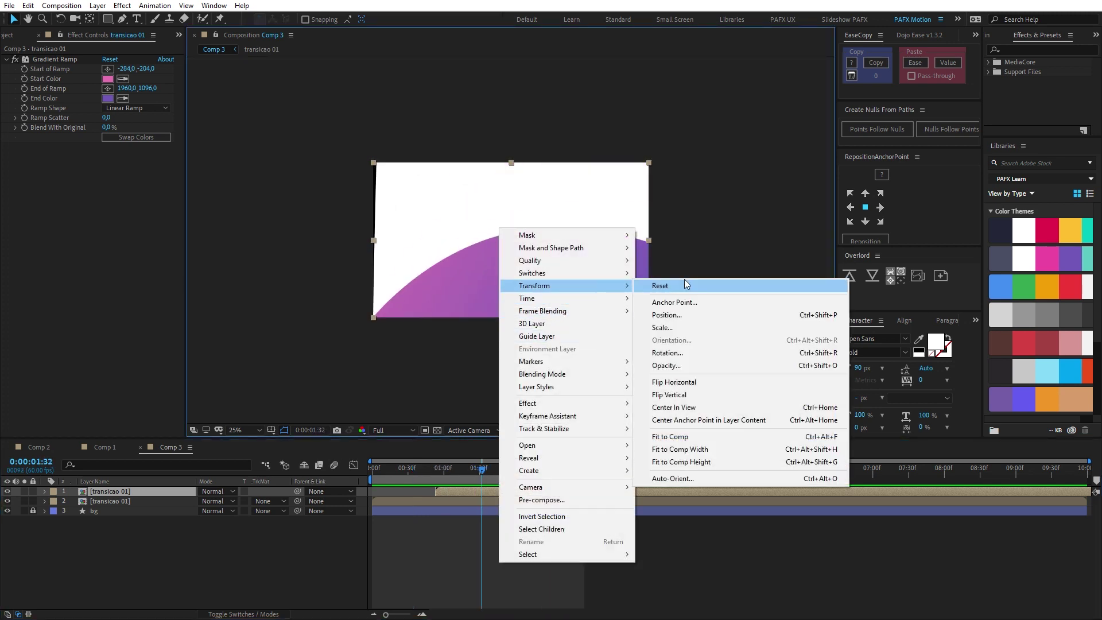
pyautogui.click(687, 395)
pyautogui.moveTo(464, 467); pyautogui.dragTo(510, 481)
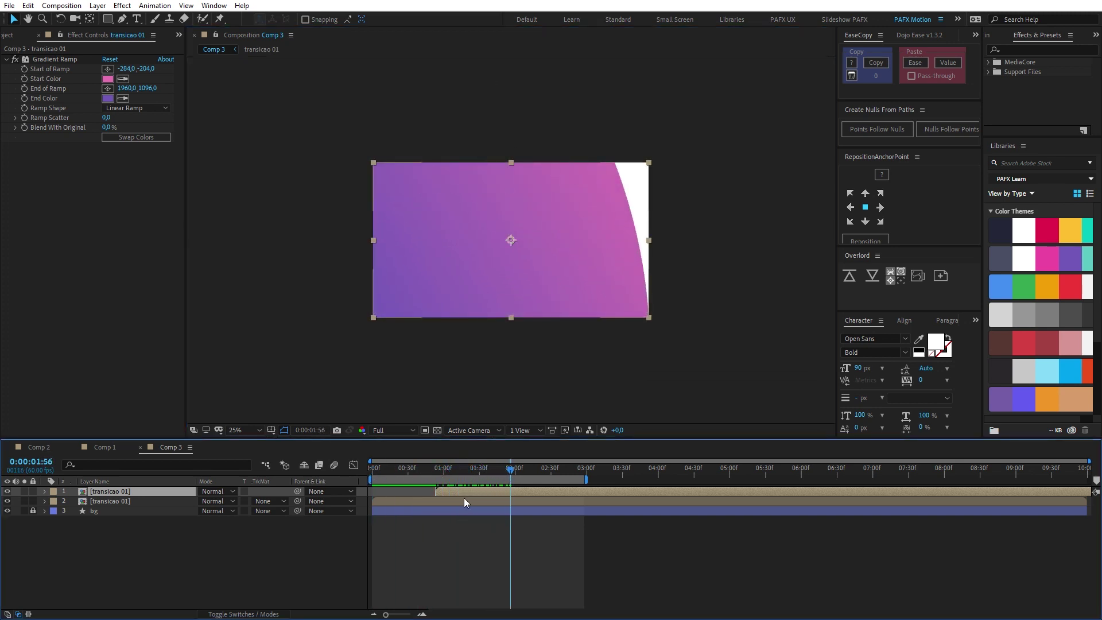
# Add a vertically flipped duplicate of the gradient layer, starting shortly before the 2-second mark.
pyautogui.hotkey('ctrl', 'd')
pyautogui.moveTo(466, 492); pyautogui.dragTo(526, 493)
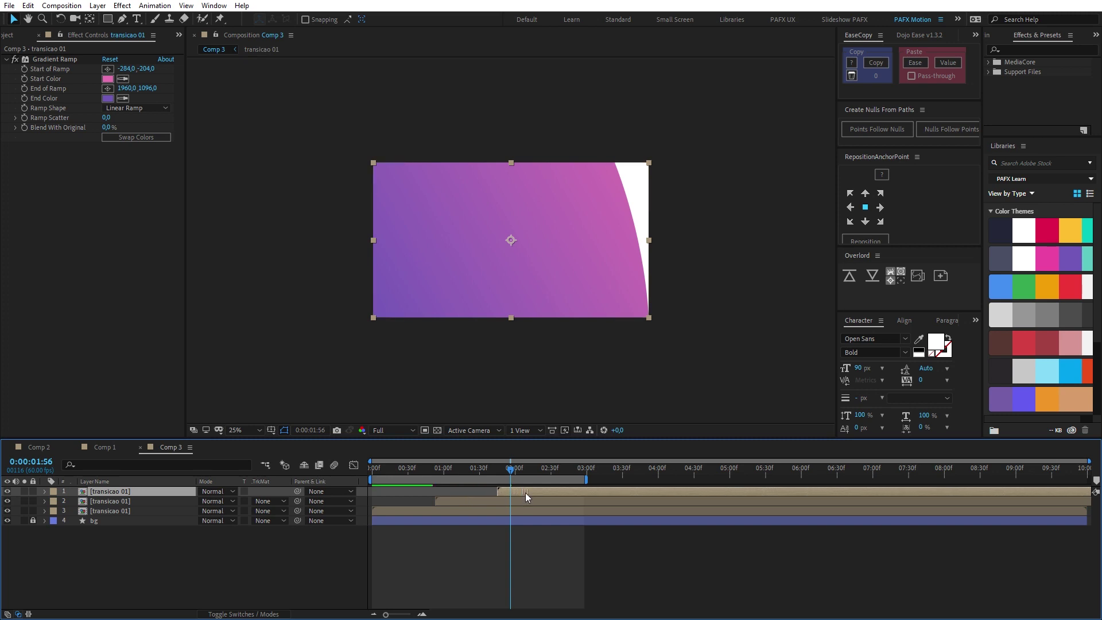
pyautogui.rightClick(530, 492)
pyautogui.moveTo(666, 225)
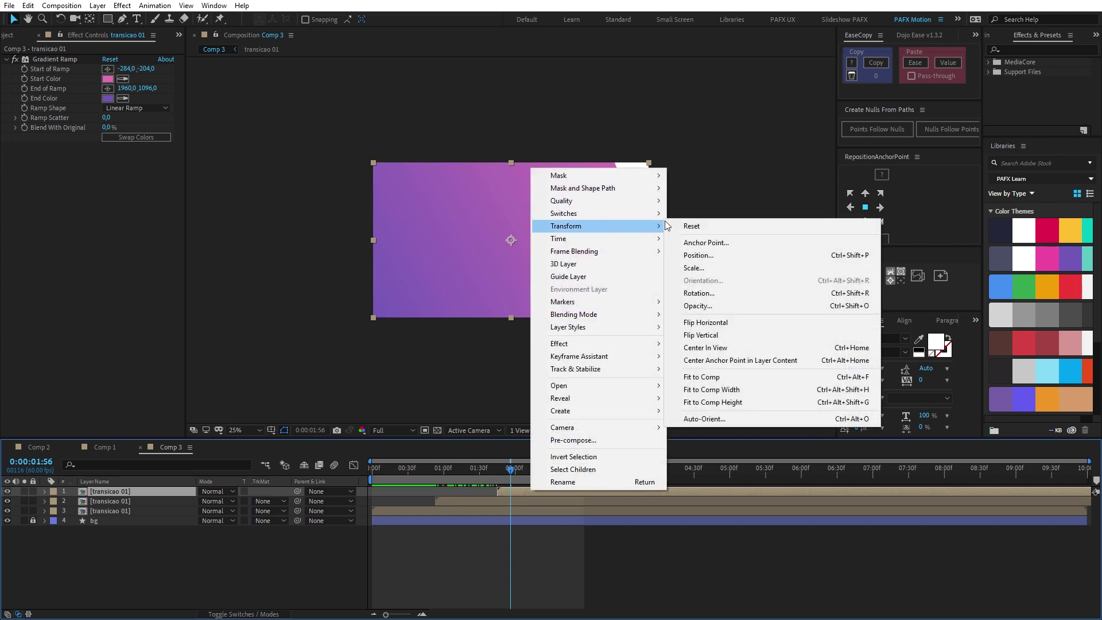
pyautogui.click(705, 335)
pyautogui.moveTo(510, 468); pyautogui.dragTo(535, 474)
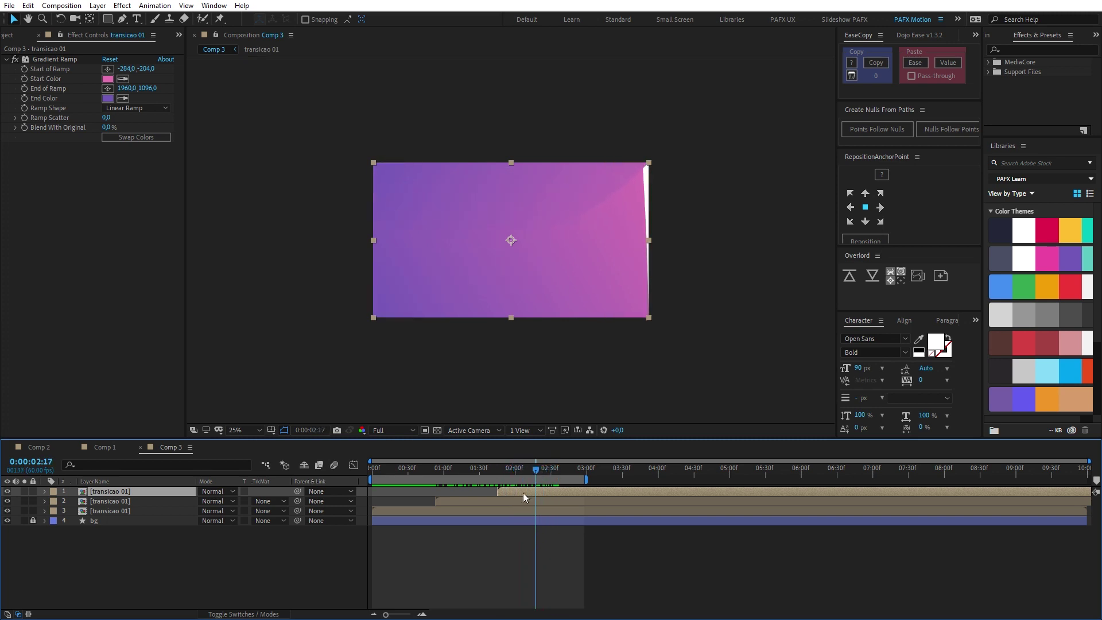
# Sample the turquoise library swatch for the top layer's ramp start and end colors and check the frame at 0:00:03:01.
pyautogui.click(123, 81)
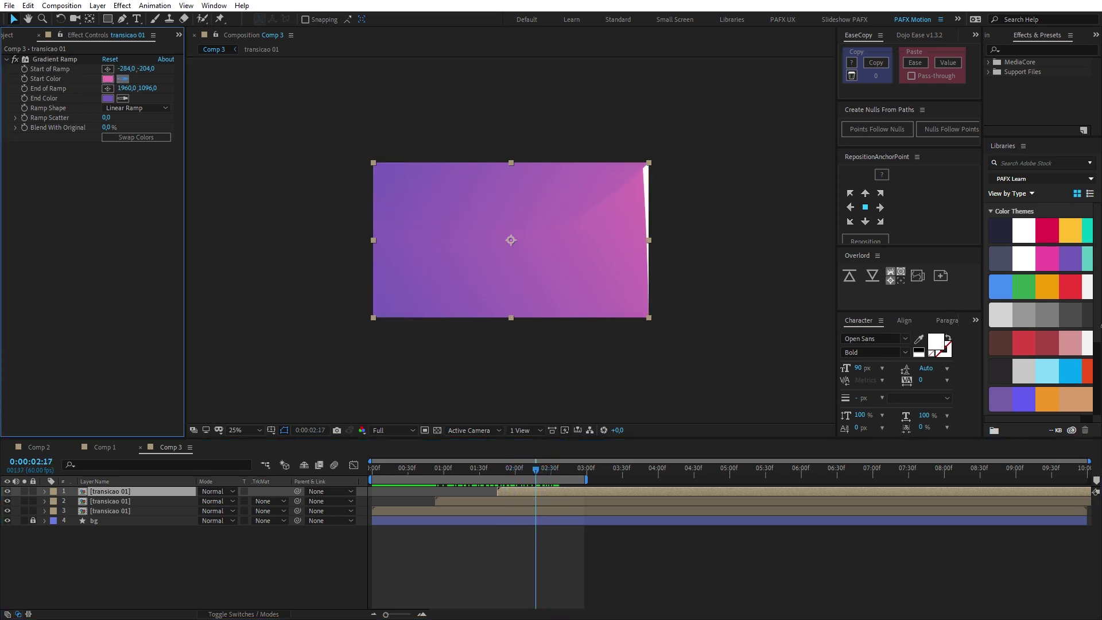
pyautogui.click(1089, 260)
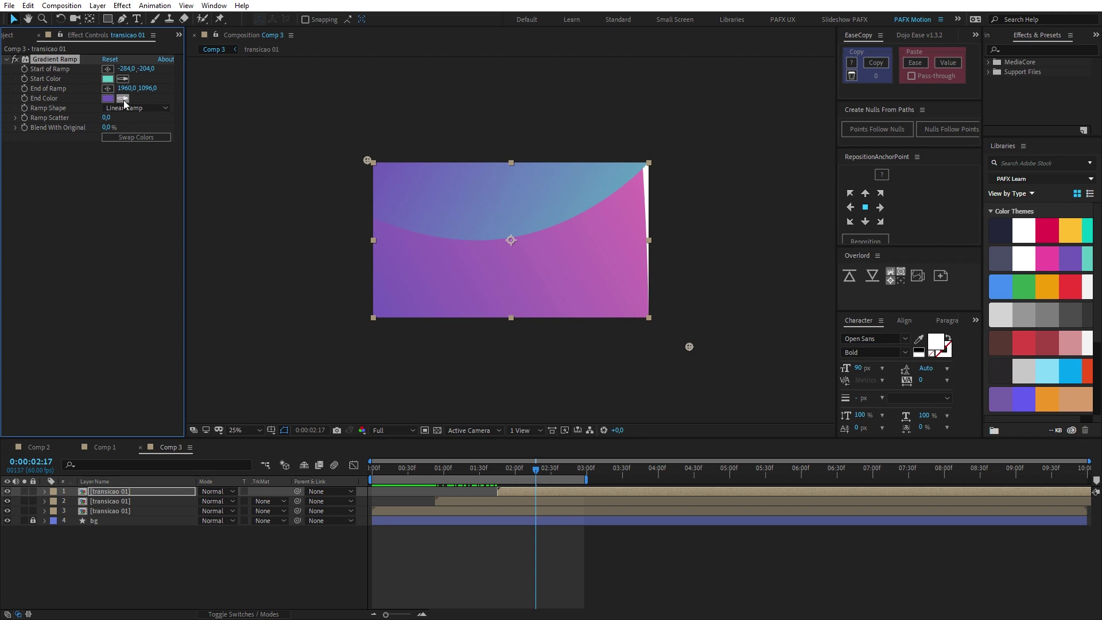
pyautogui.click(106, 77)
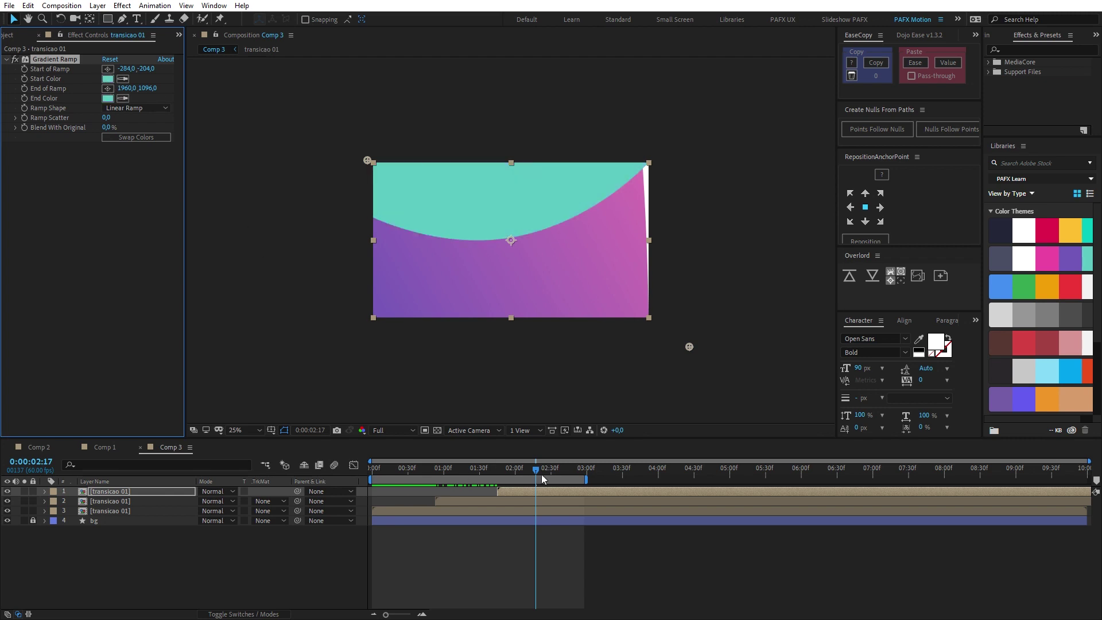
pyautogui.moveTo(543, 479); pyautogui.dragTo(587, 479)
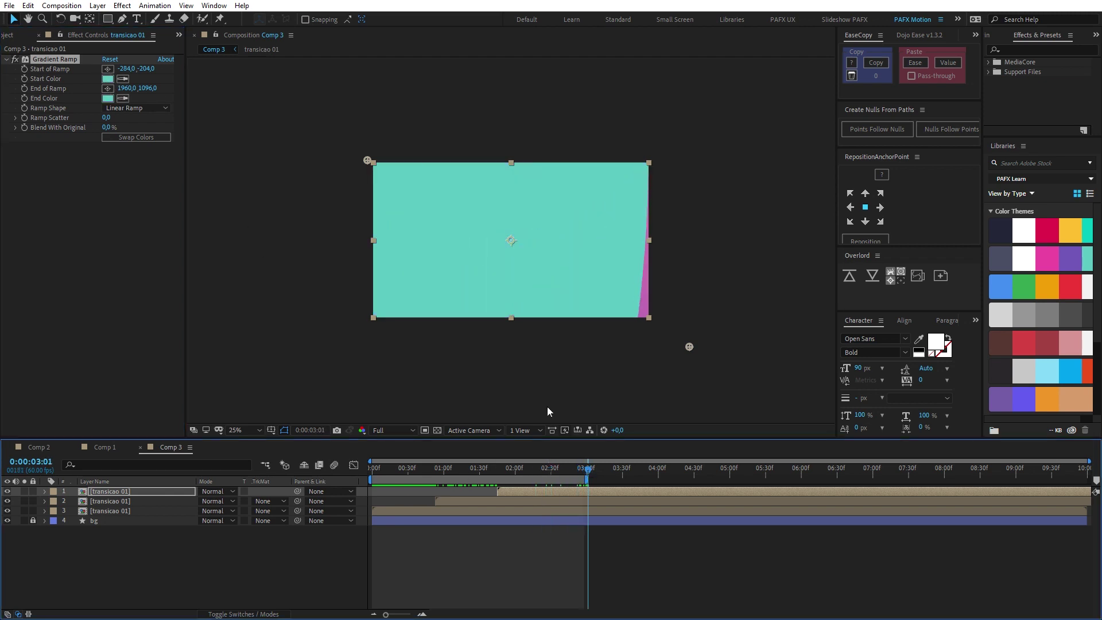
# Change the top layer's ramp to a blue blend with a start color of about 5AB0C9.
pyautogui.click(107, 78)
pyautogui.moveTo(750, 434); pyautogui.dragTo(749, 426)
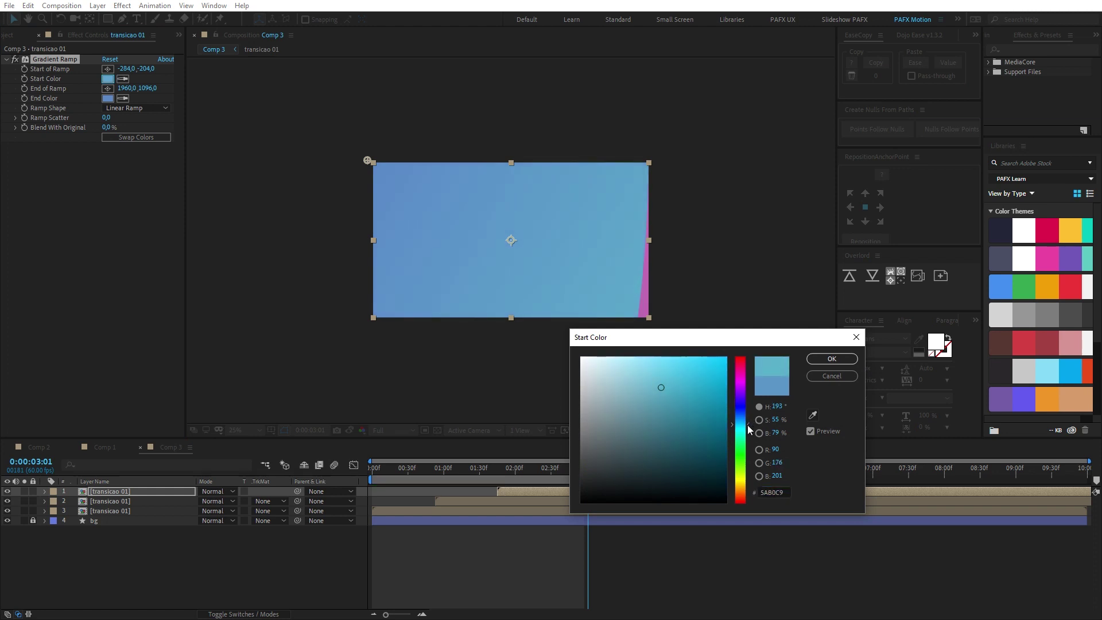
pyautogui.click(832, 359)
pyautogui.click(642, 579)
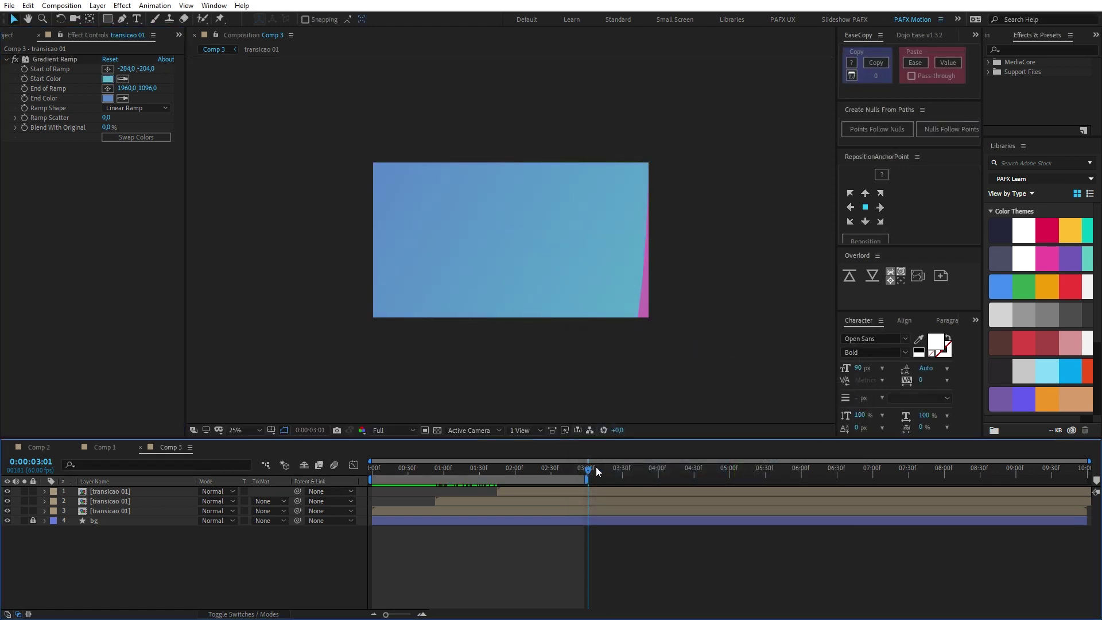
# Extend the work area to about 0:00:03:36 and preview the three layered transitions.
pyautogui.moveTo(596, 467); pyautogui.dragTo(660, 462)
pyautogui.scroll(2, 449, 333)
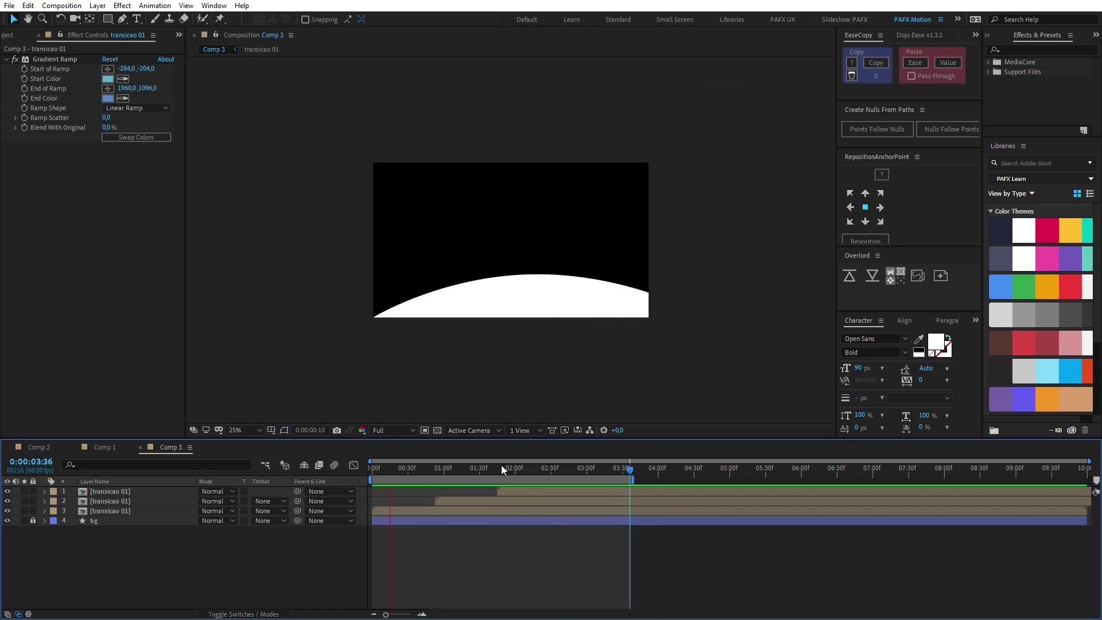
pyautogui.click(544, 468)
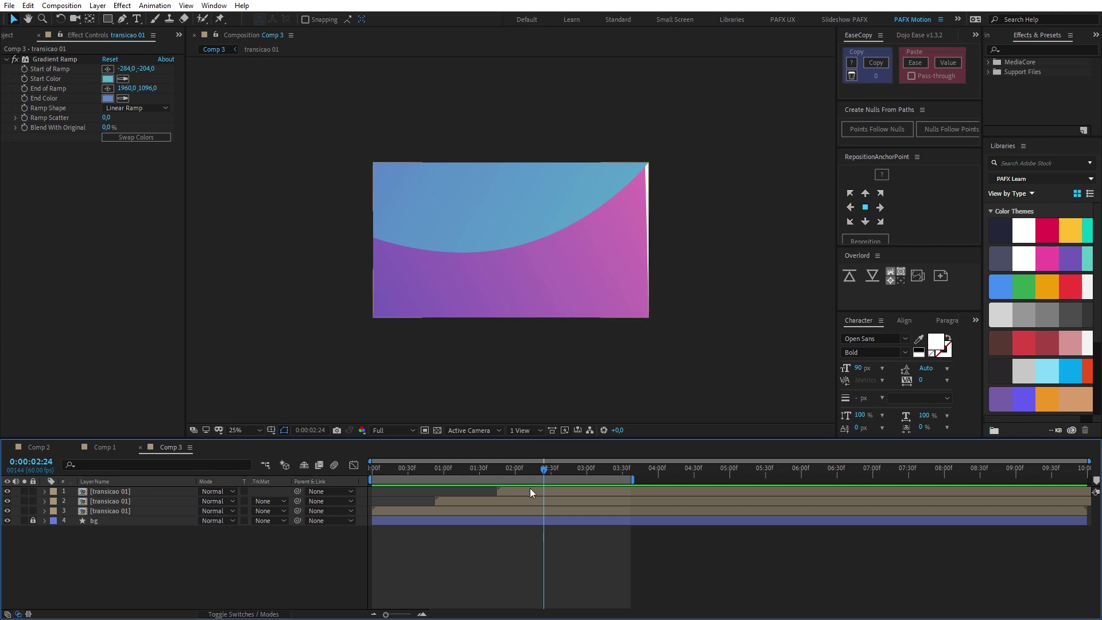
# Flip the top blue layer horizontally and preview the new sweep direction.
pyautogui.click(552, 489)
pyautogui.rightClick(546, 491)
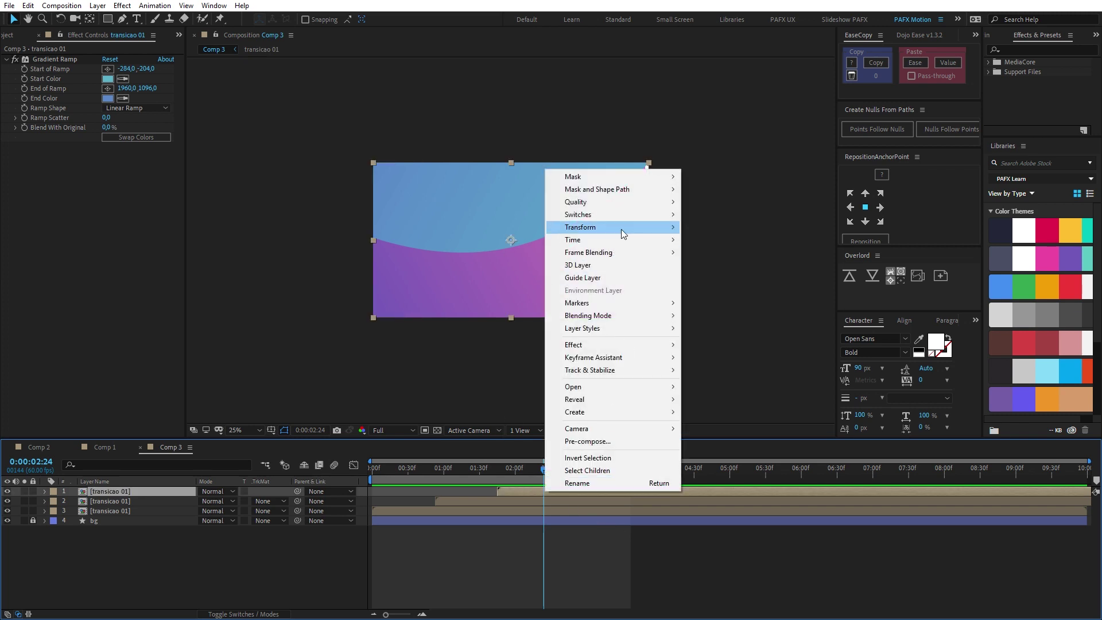
pyautogui.moveTo(621, 229)
pyautogui.click(720, 324)
pyautogui.moveTo(499, 470); pyautogui.dragTo(447, 475)
pyautogui.press('space')
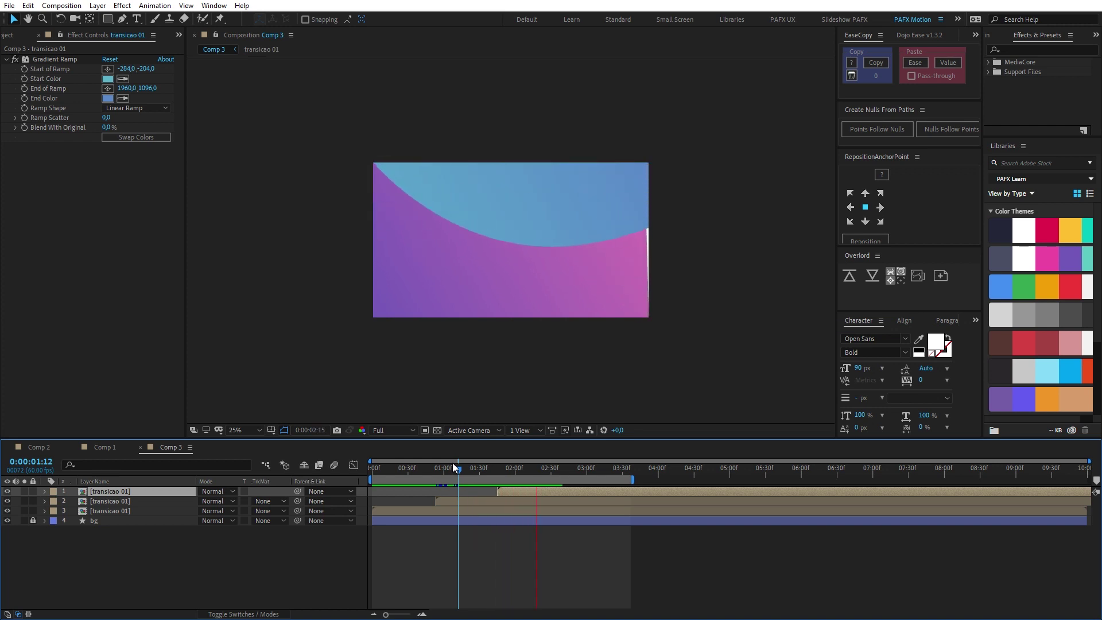
# Retime the two upper gradient layers to start near 1.5 seconds and just after 2 seconds.
pyautogui.keyDown('shift'); pyautogui.click(488, 505); pyautogui.keyUp('shift')
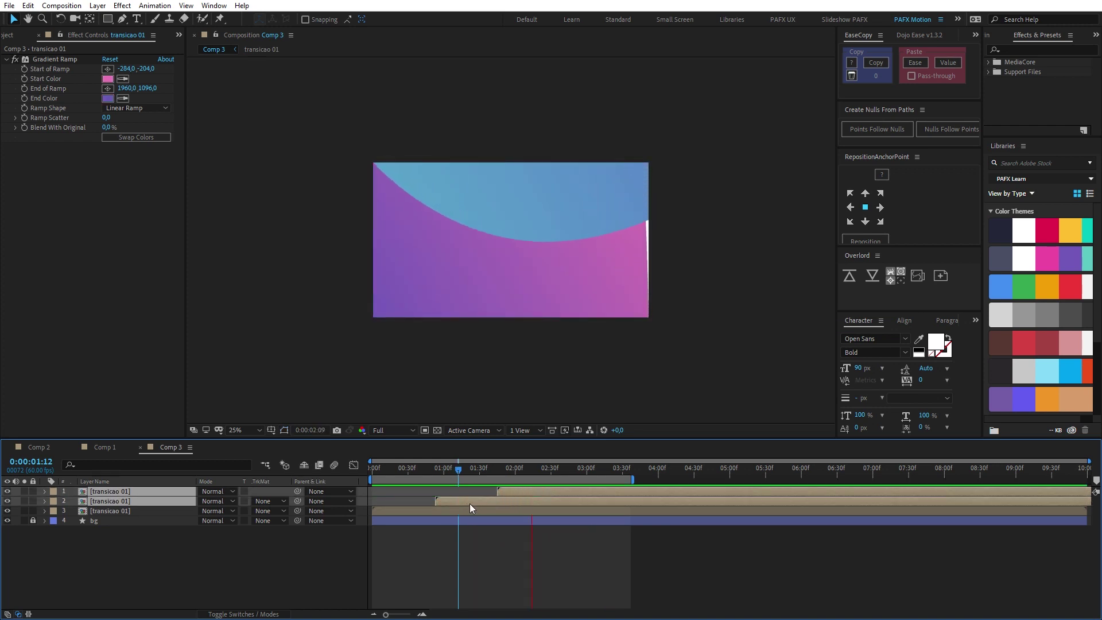
pyautogui.moveTo(470, 504); pyautogui.dragTo(506, 504)
pyautogui.click(378, 469)
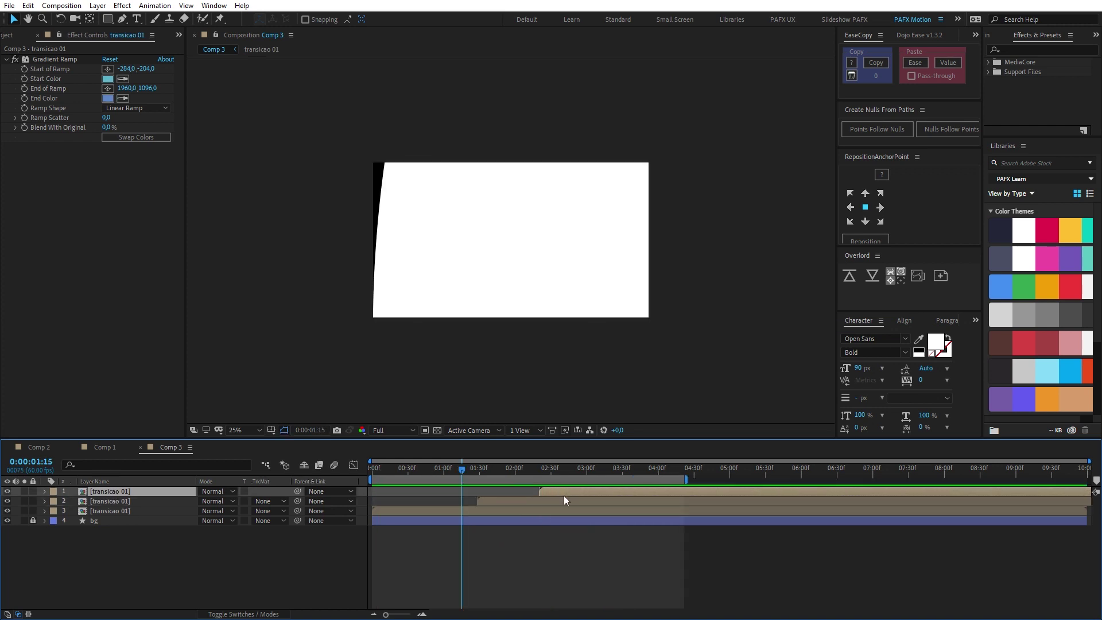
pyautogui.moveTo(564, 495); pyautogui.dragTo(540, 495)
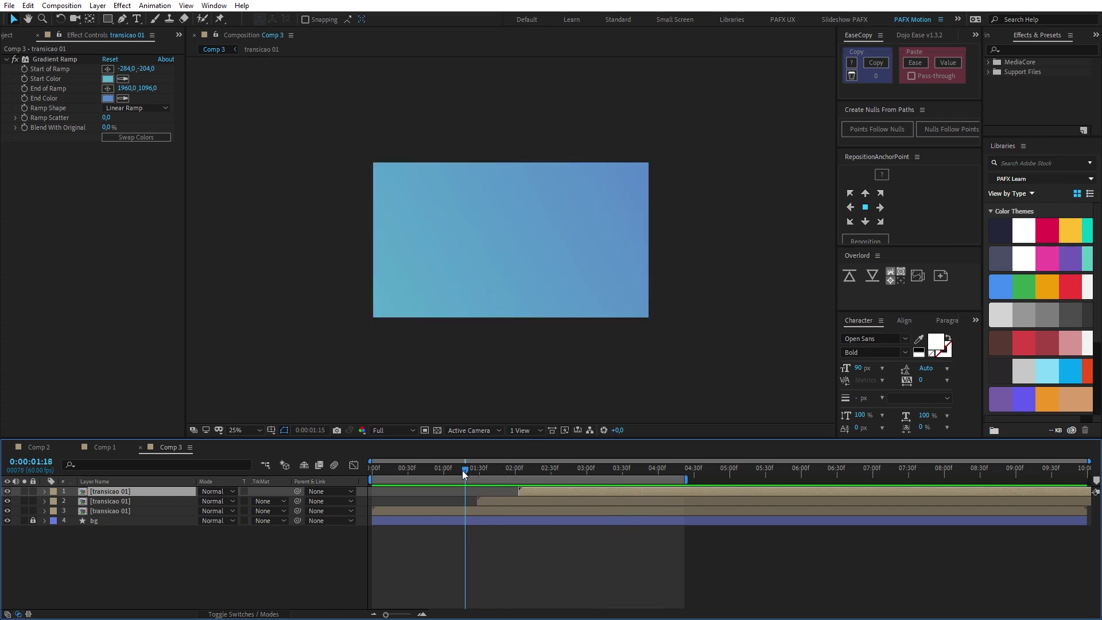
# Preview the retimed gradient transitions from the start of the composition.
pyautogui.press('space')
pyautogui.moveTo(396, 467); pyautogui.dragTo(304, 474)
pyautogui.press('space')
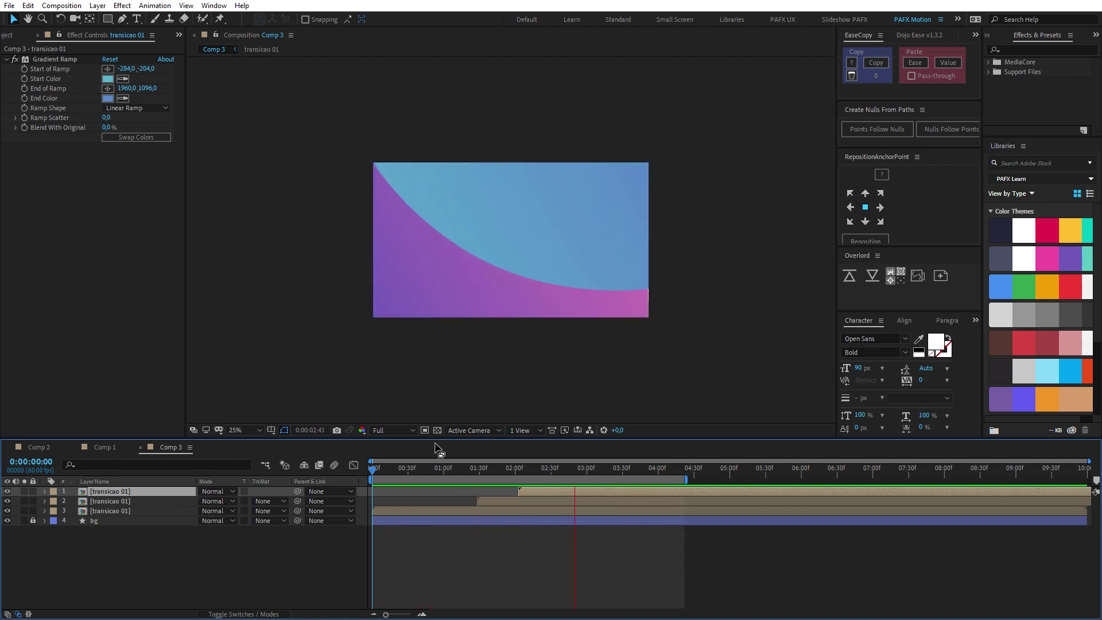
pyautogui.press('space')
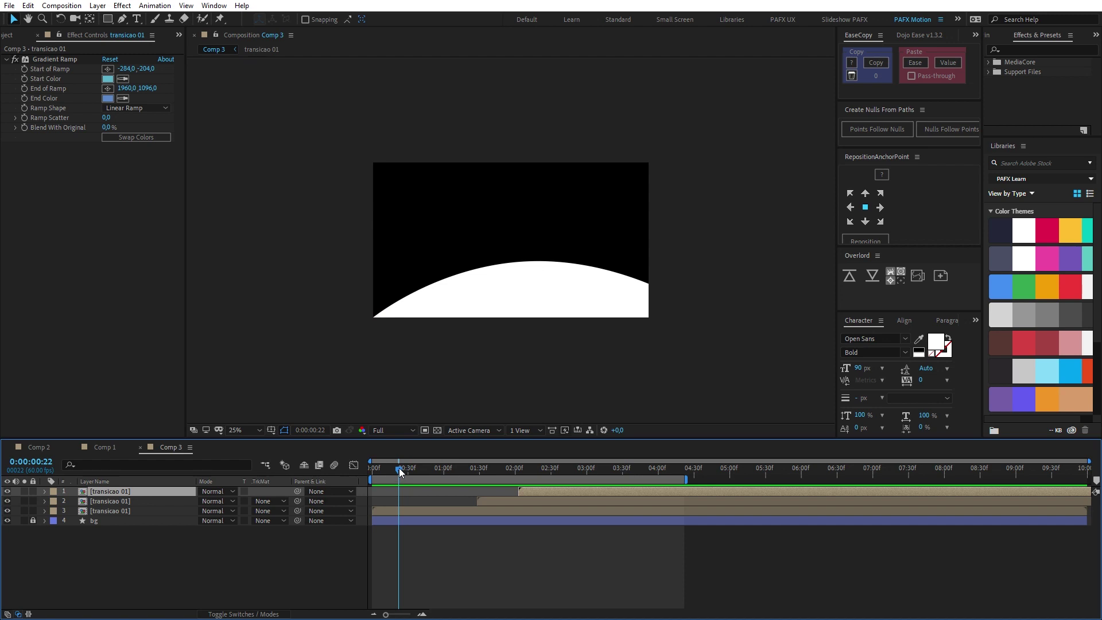
# Start a new text layer in the middle of the frame at about 0:00:01:23, using Open Sans Light.
pyautogui.moveTo(398, 467); pyautogui.dragTo(471, 467)
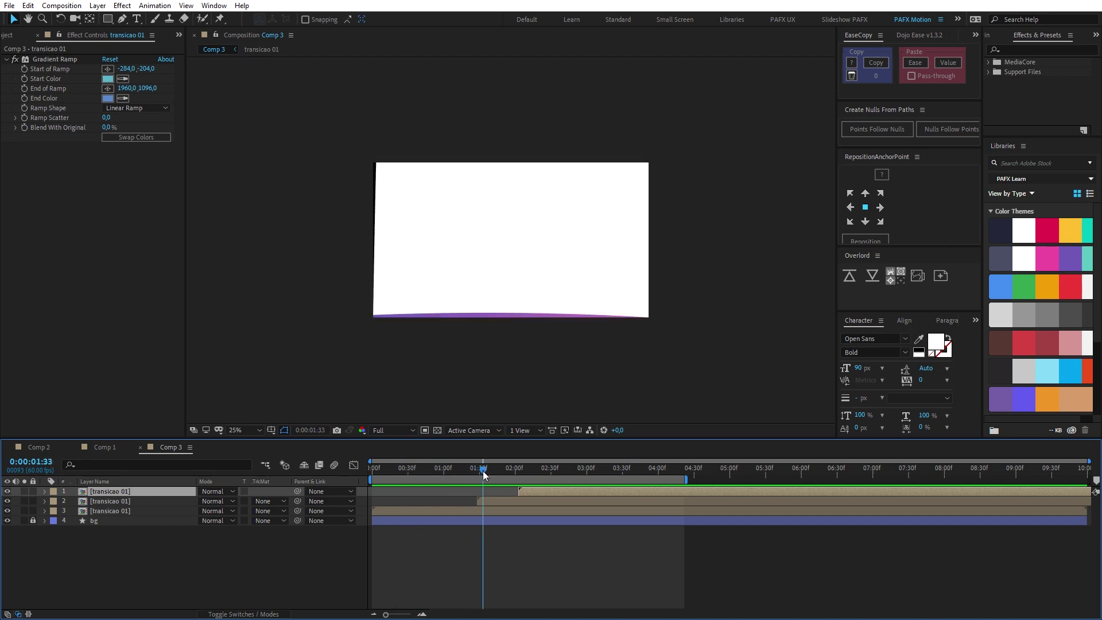
pyautogui.hotkey('ctrl', 'shift', 'a')
pyautogui.hotkey('ctrl', 't')
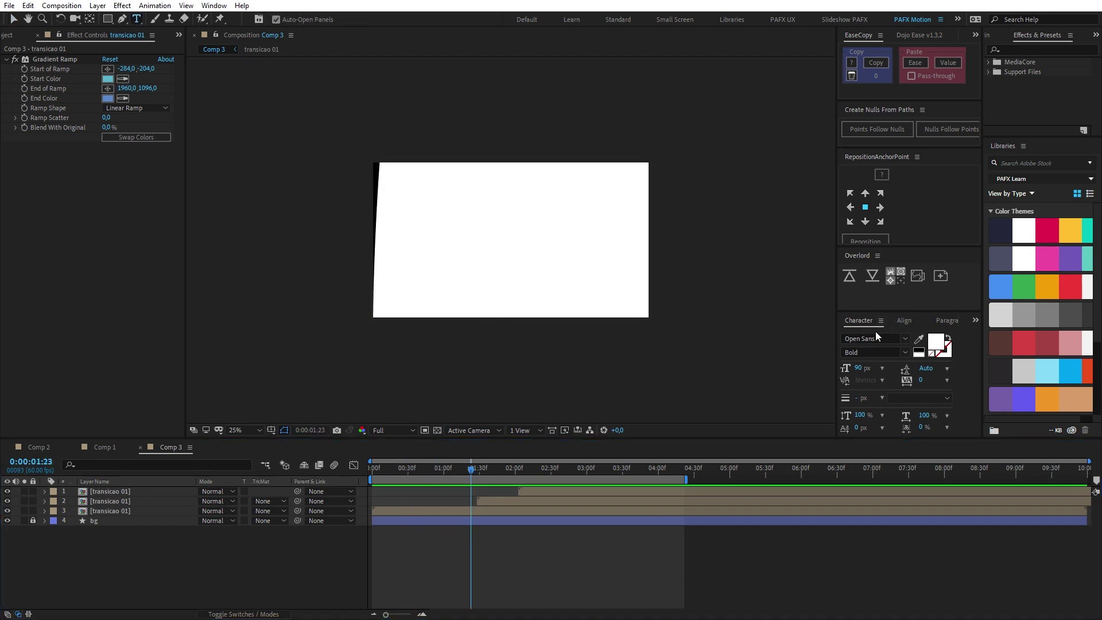
pyautogui.click(906, 353)
pyautogui.click(870, 389)
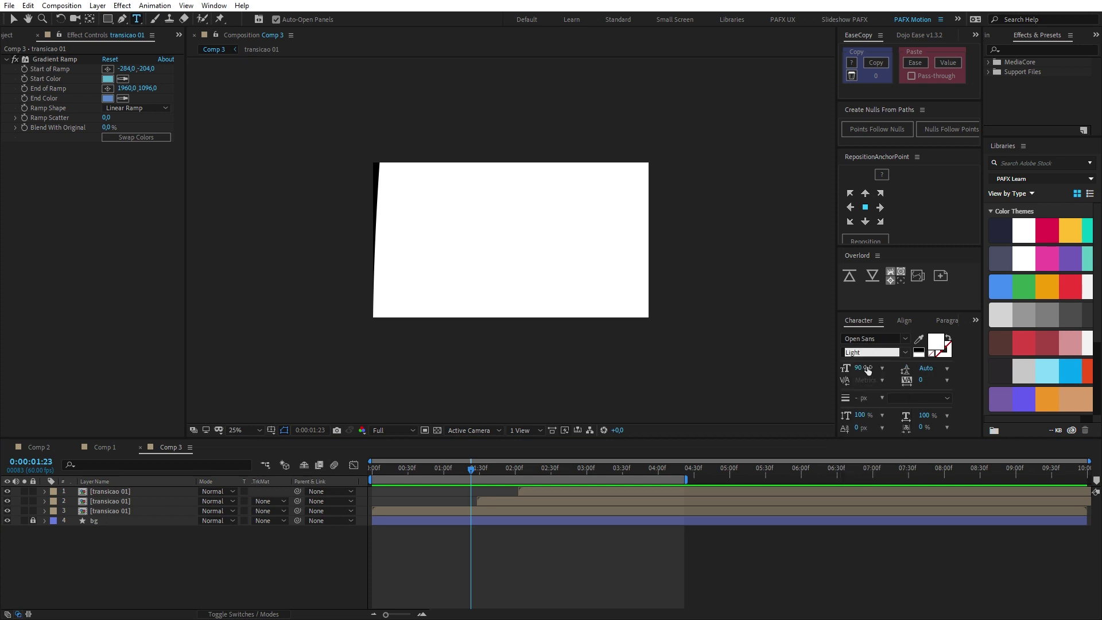
pyautogui.click(494, 238)
pyautogui.scroll(1, 498, 272)
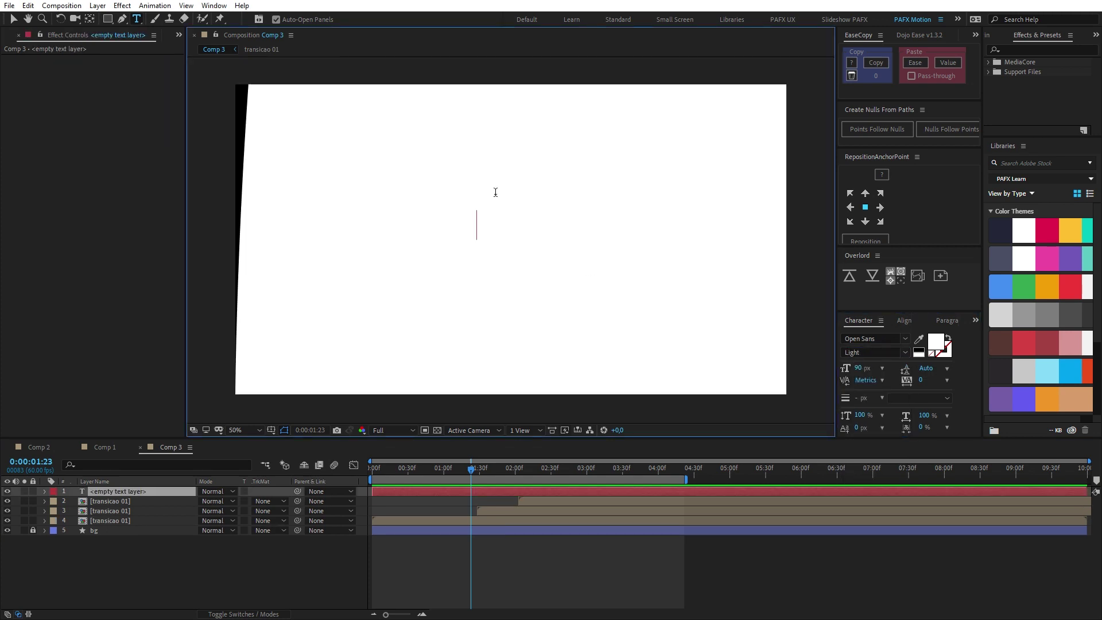
# Fill the text with the theme's dark navy, enter "transição com curva" and centre it in the composition.
pyautogui.click(919, 340)
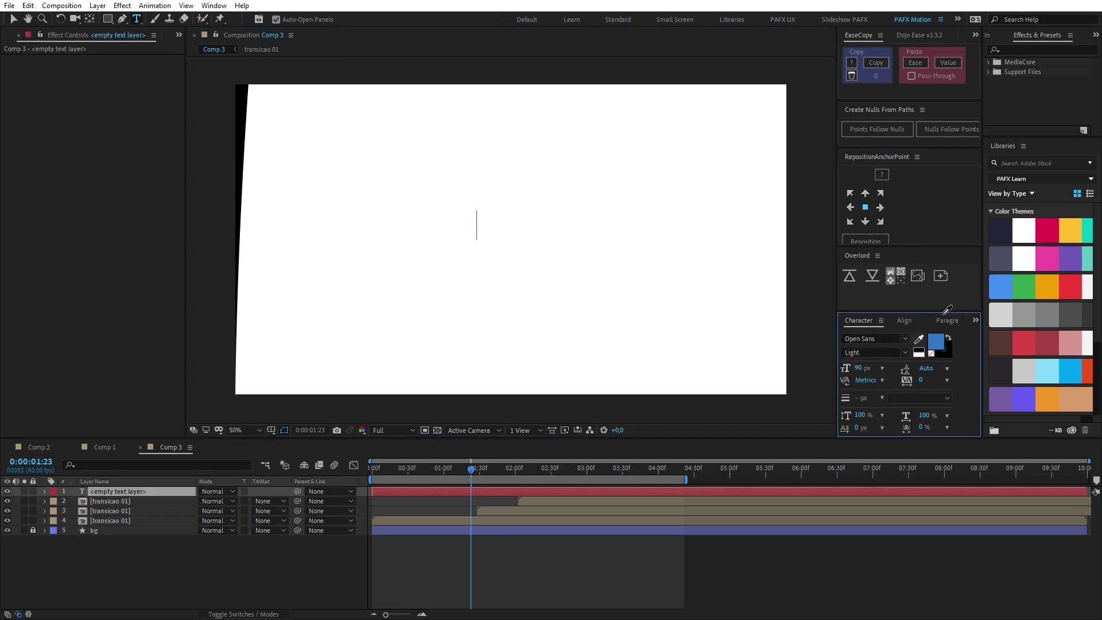
pyautogui.click(997, 232)
pyautogui.click(481, 227)
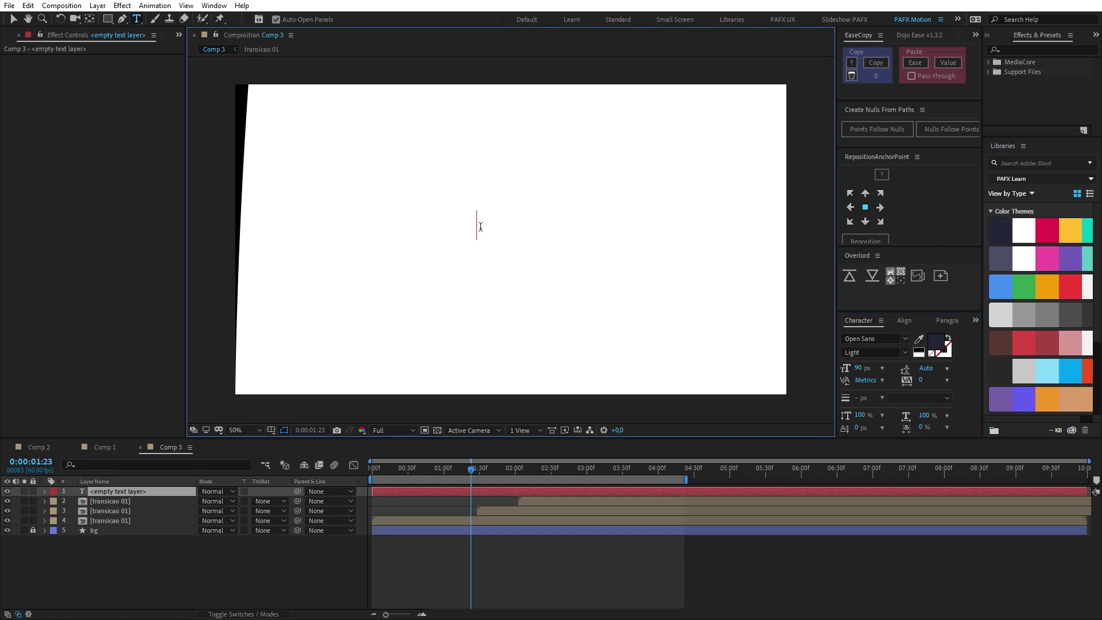
pyautogui.write('transiç')
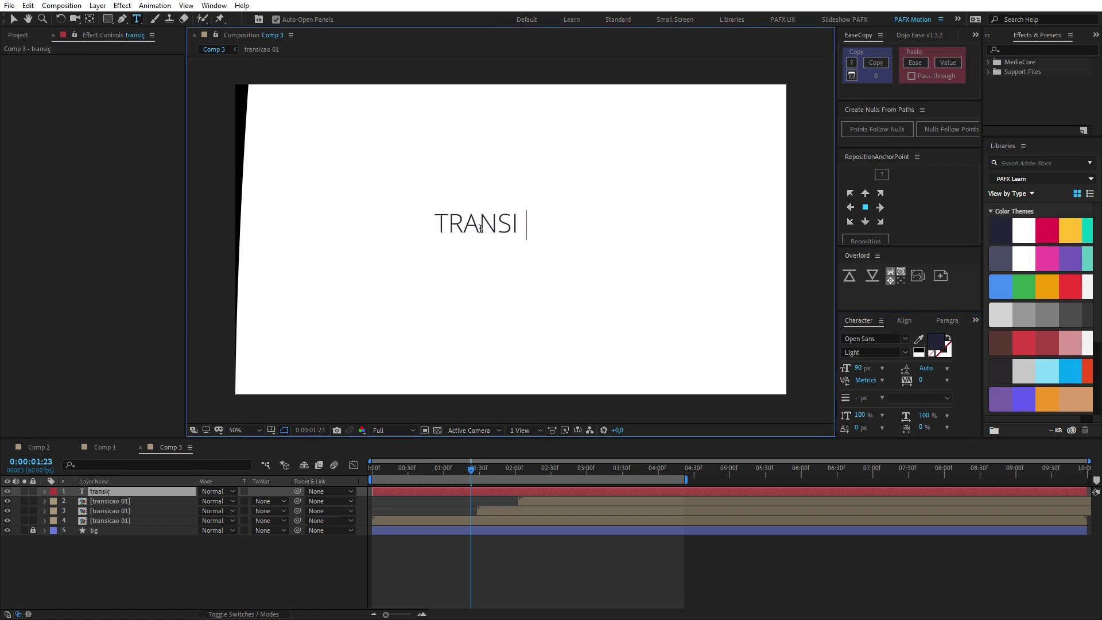
pyautogui.write('ão com curva')
pyautogui.press('KP_Enter')
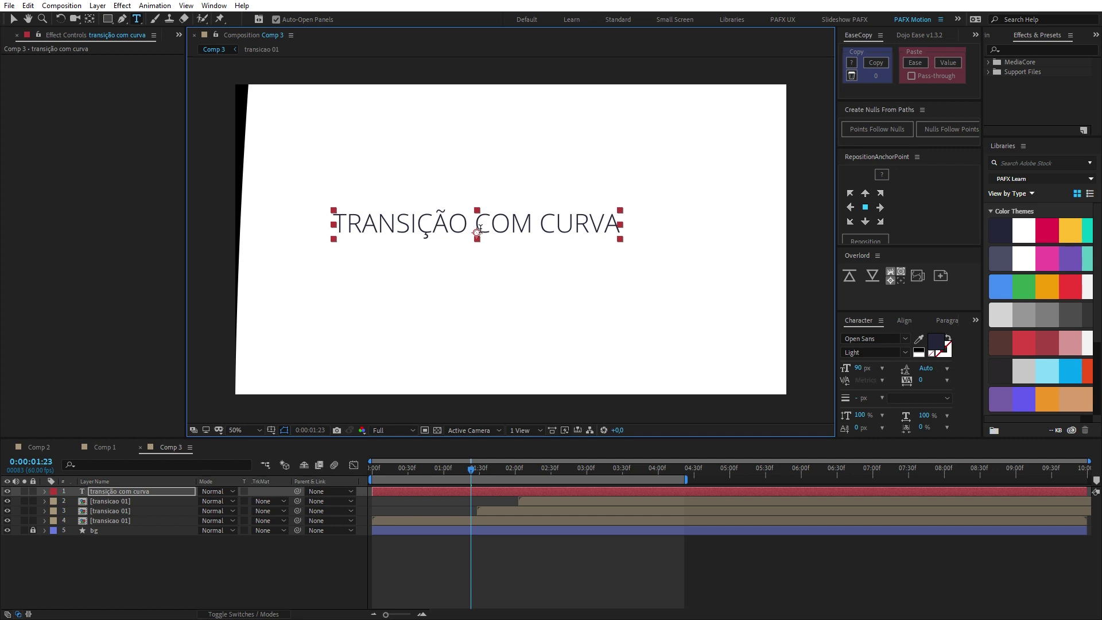
pyautogui.hotkey('ctrl', 'Home')
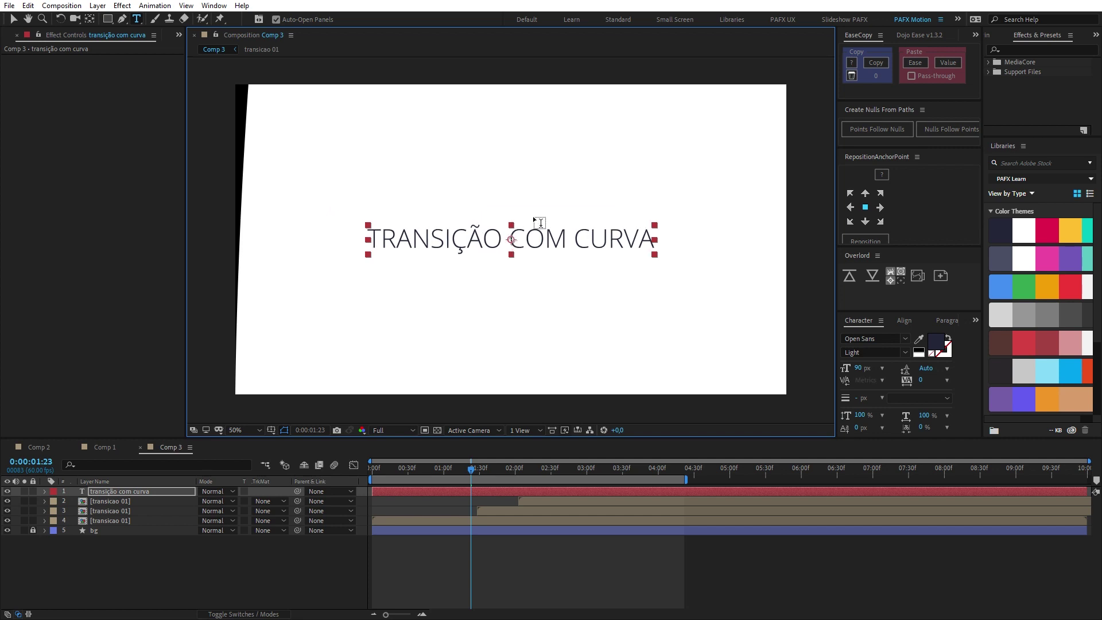
# Set the words "COM CURVA" in the title to Bold.
pyautogui.press('t')
pyautogui.moveTo(509, 239); pyautogui.dragTo(656, 240)
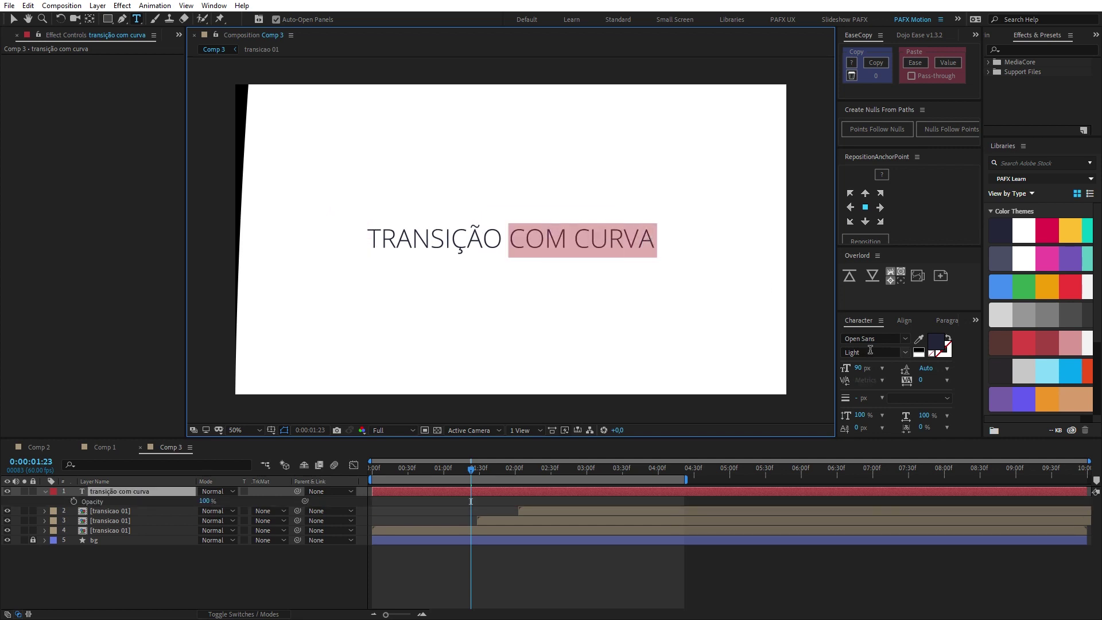
pyautogui.click(899, 350)
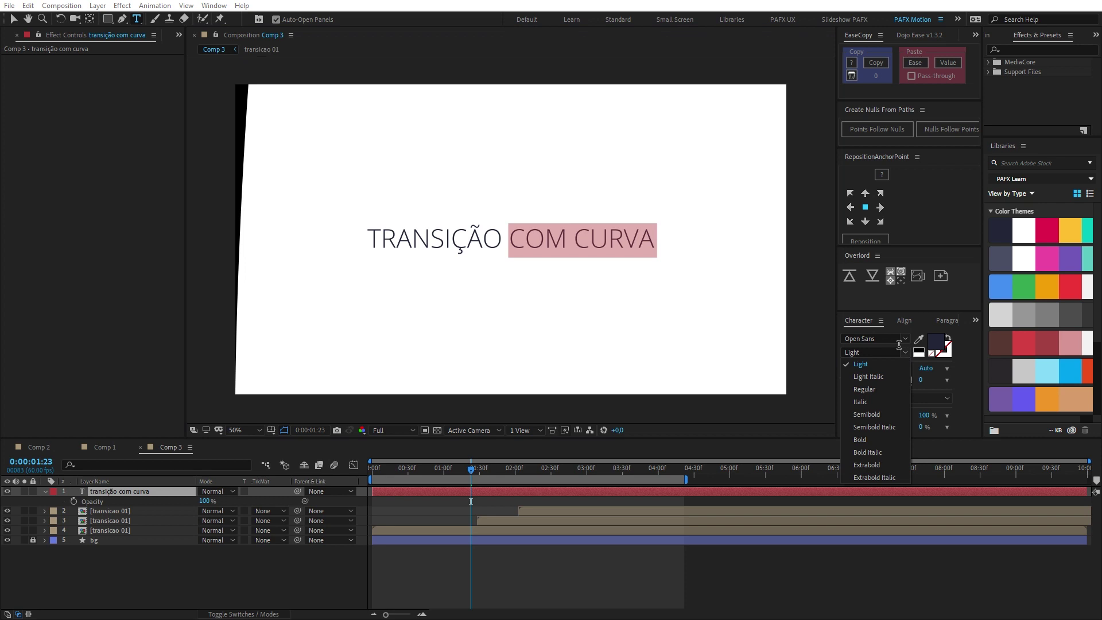
pyautogui.click(867, 439)
pyautogui.click(695, 542)
pyautogui.press(',')
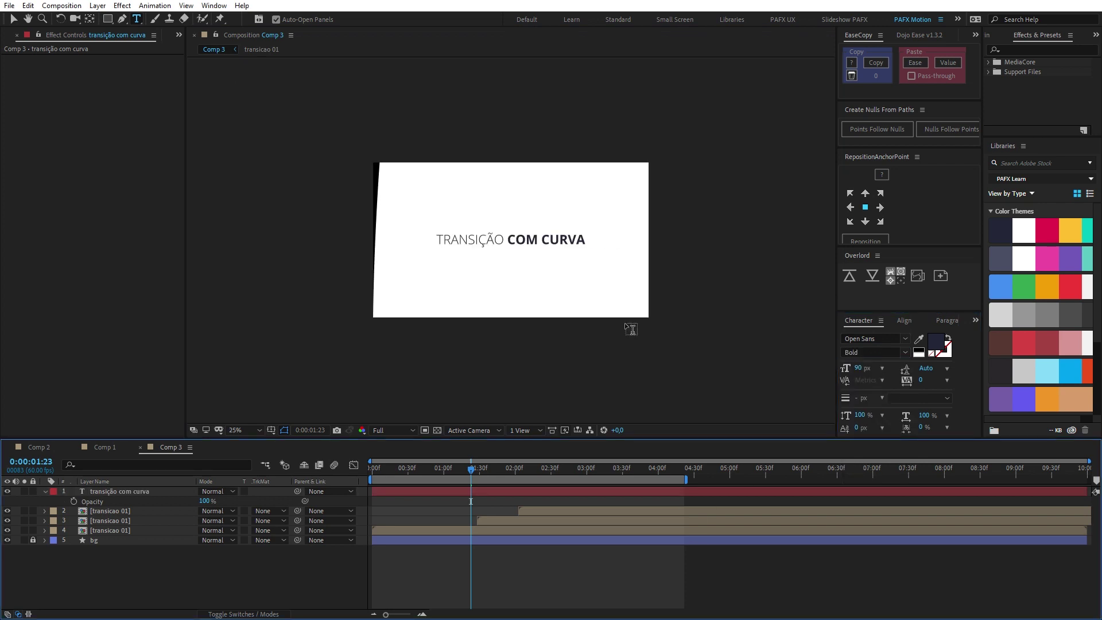
# Scale the title text down to roughly two thirds of its size, keeping it centred in the frame.
pyautogui.press('.')
pyautogui.press('v')
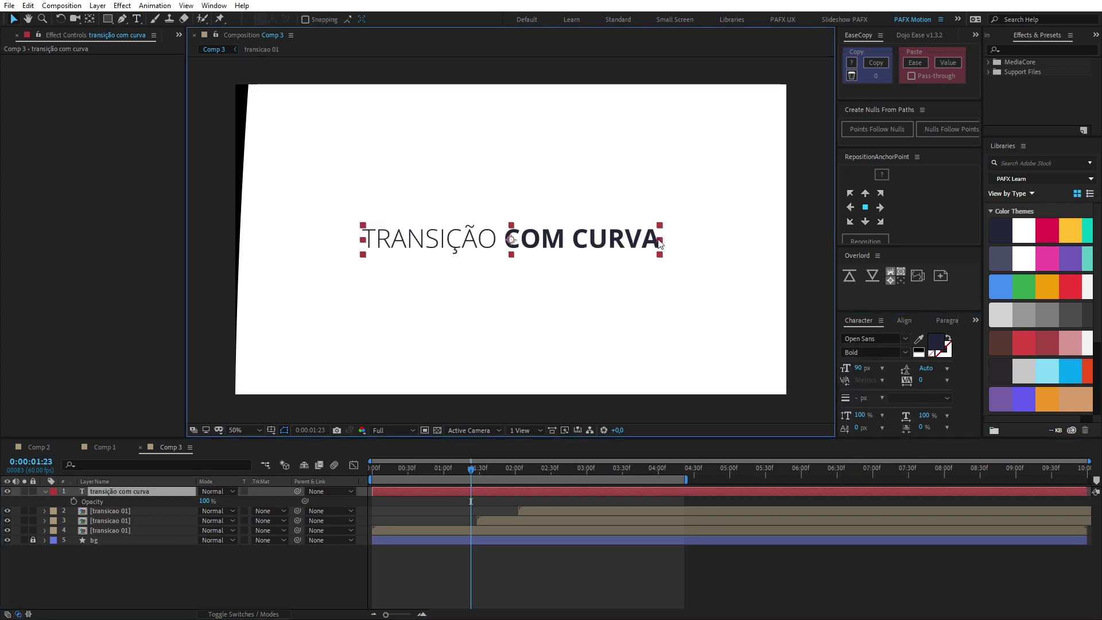
pyautogui.click(606, 303)
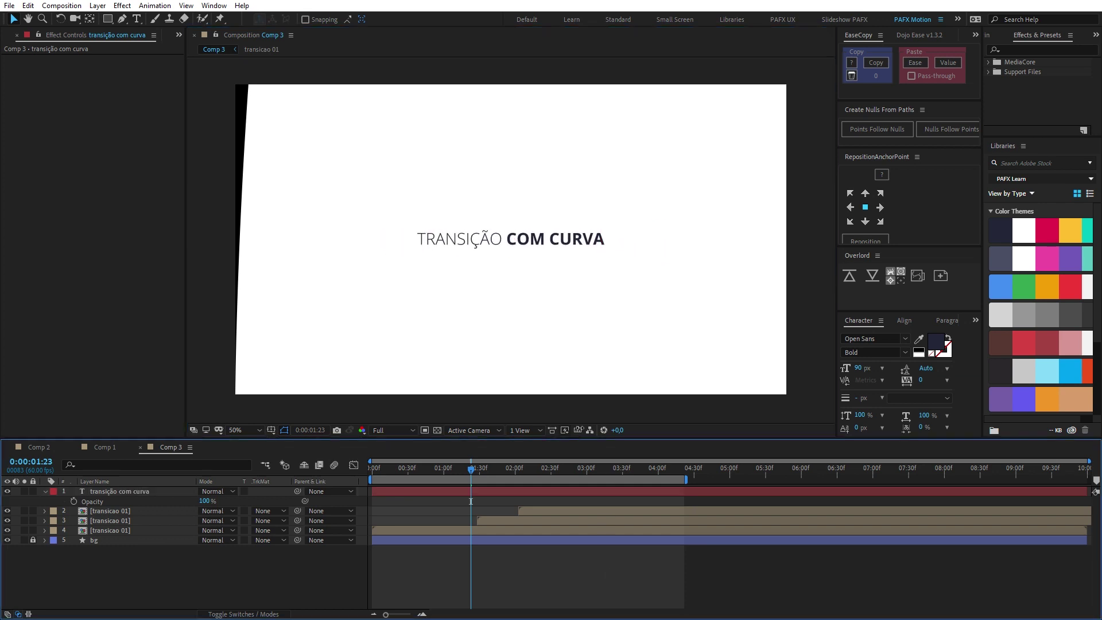
pyautogui.press(',')
pyautogui.press('.')
# Preview the title together with the three transitions from the start.
pyautogui.click(373, 467)
pyautogui.press('space')
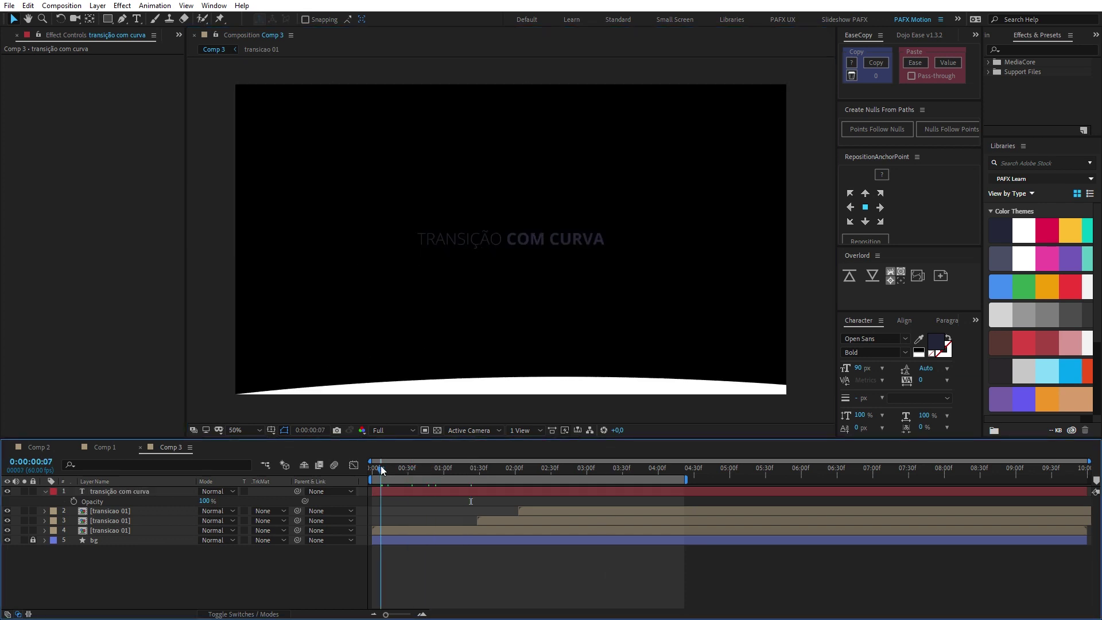
pyautogui.press('space')
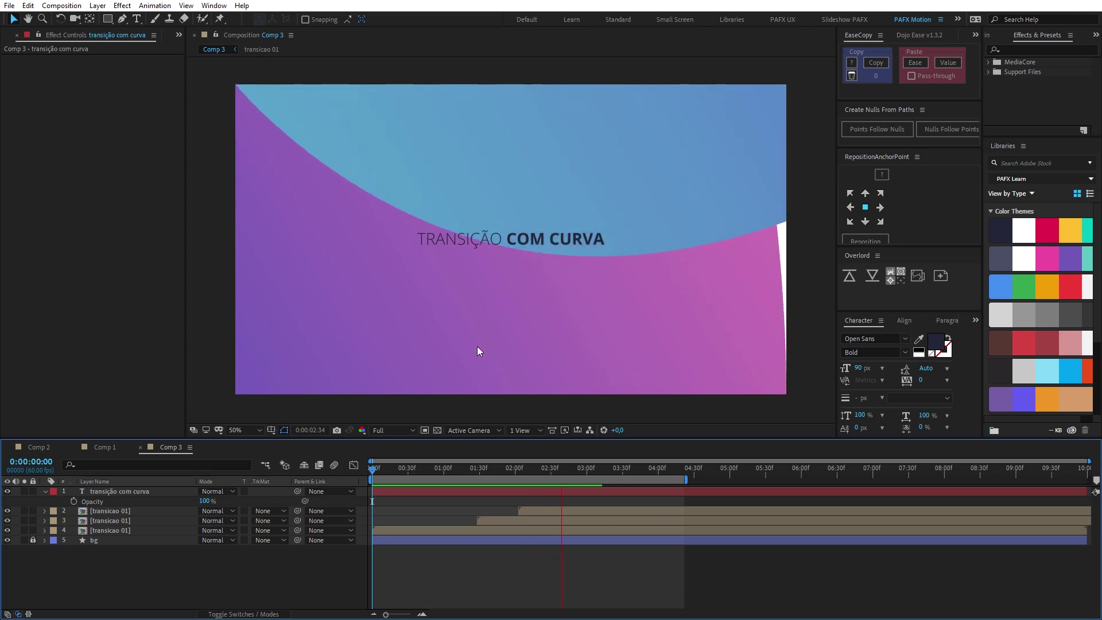
pyautogui.press(',')
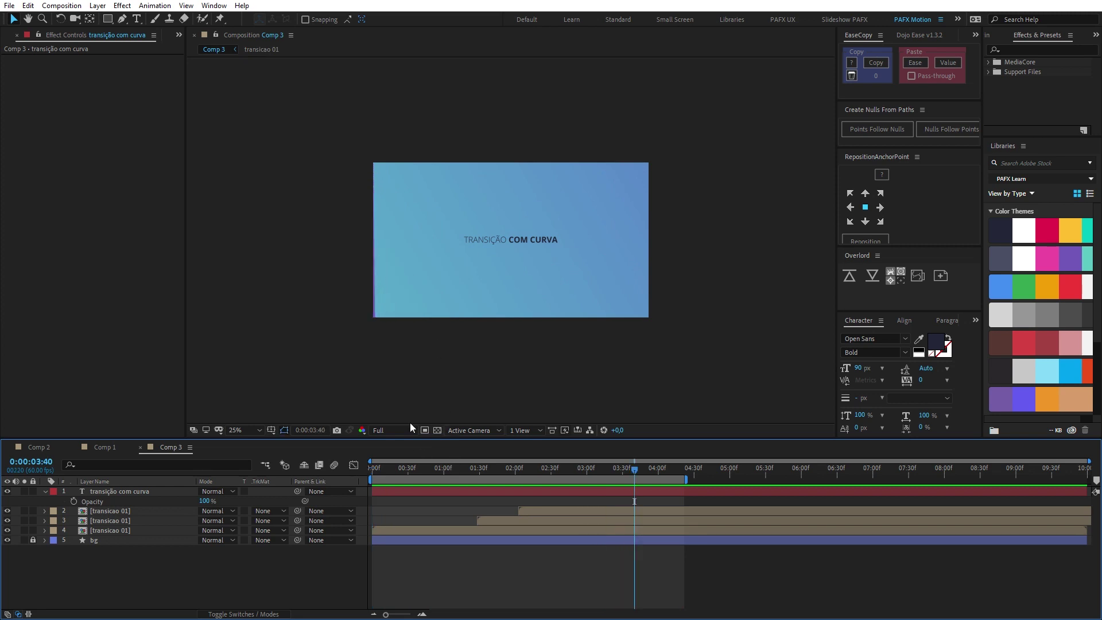
pyautogui.press('.')
# Duplicate the bottom transicao 01 layer, place the copy above the title text and set it as the text's Alpha Matte.
pyautogui.moveTo(427, 466)
pyautogui.mouseDown()
pyautogui.moveTo(405, 470)
pyautogui.moveTo(449, 464)
pyautogui.mouseUp()
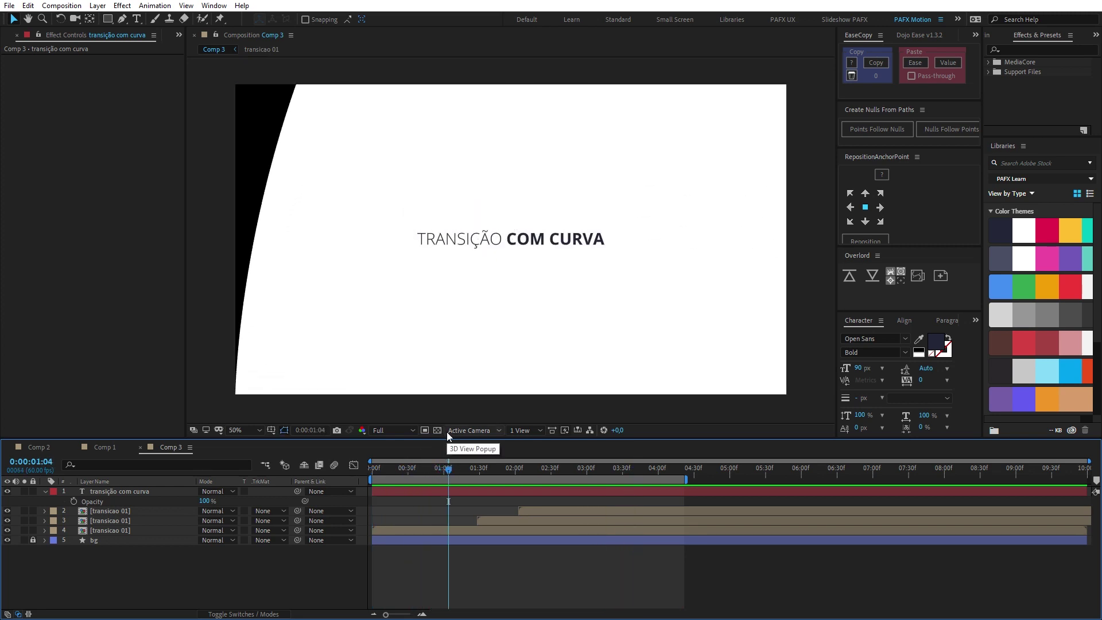
pyautogui.click(115, 492)
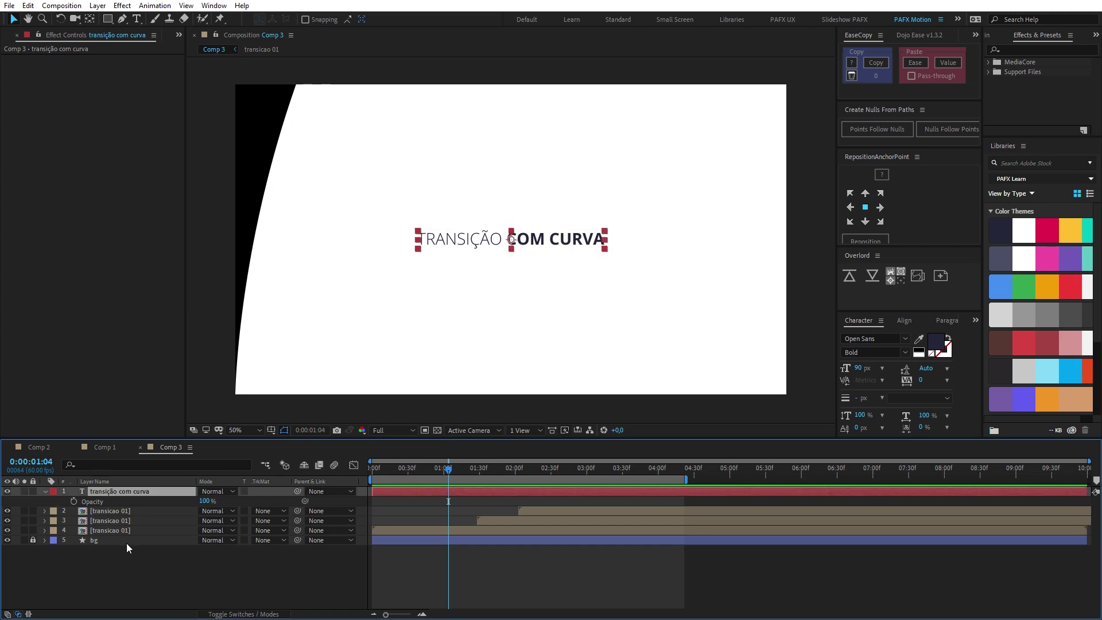
pyautogui.click(137, 531)
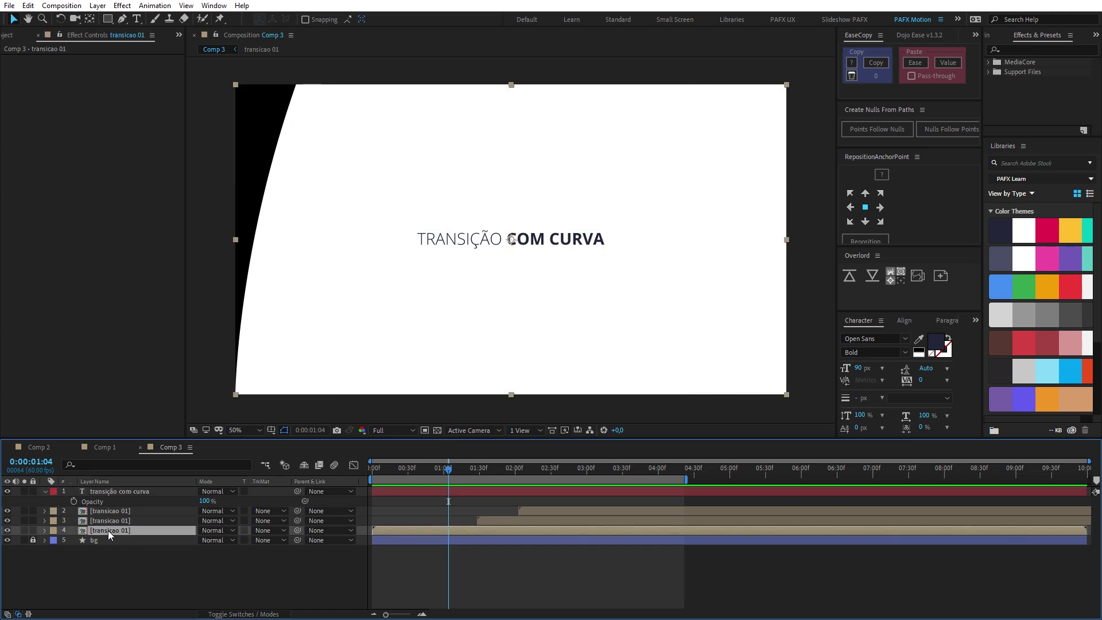
pyautogui.hotkey('ctrl', 'd')
pyautogui.moveTo(122, 534); pyautogui.dragTo(115, 495)
pyautogui.click(126, 503)
pyautogui.click(270, 504)
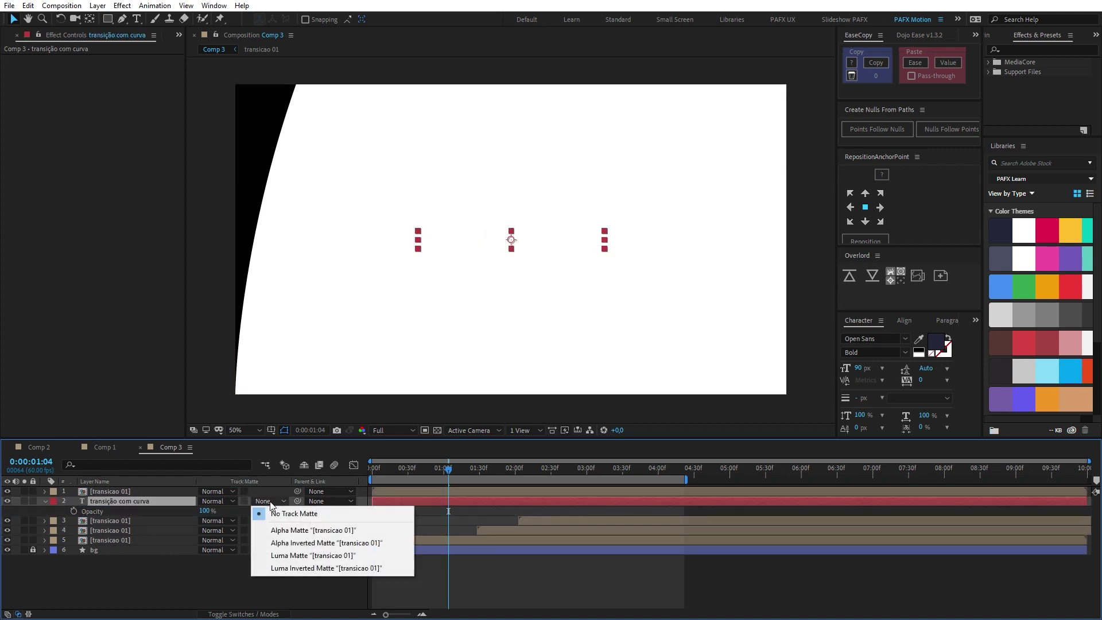
pyautogui.click(299, 531)
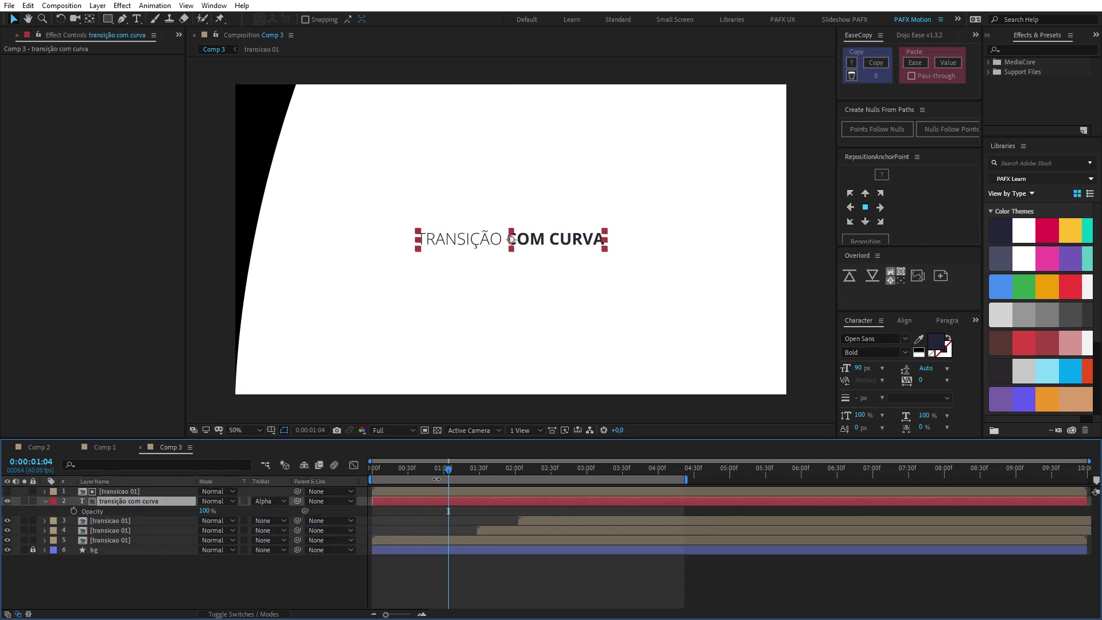
# Move the title text and its matte layer below the two gradient layers and preview the animation up to about 0:00:03:11.
pyautogui.moveTo(442, 470); pyautogui.dragTo(458, 470)
pyautogui.keyDown('shift'); pyautogui.click(123, 491); pyautogui.keyUp('shift')
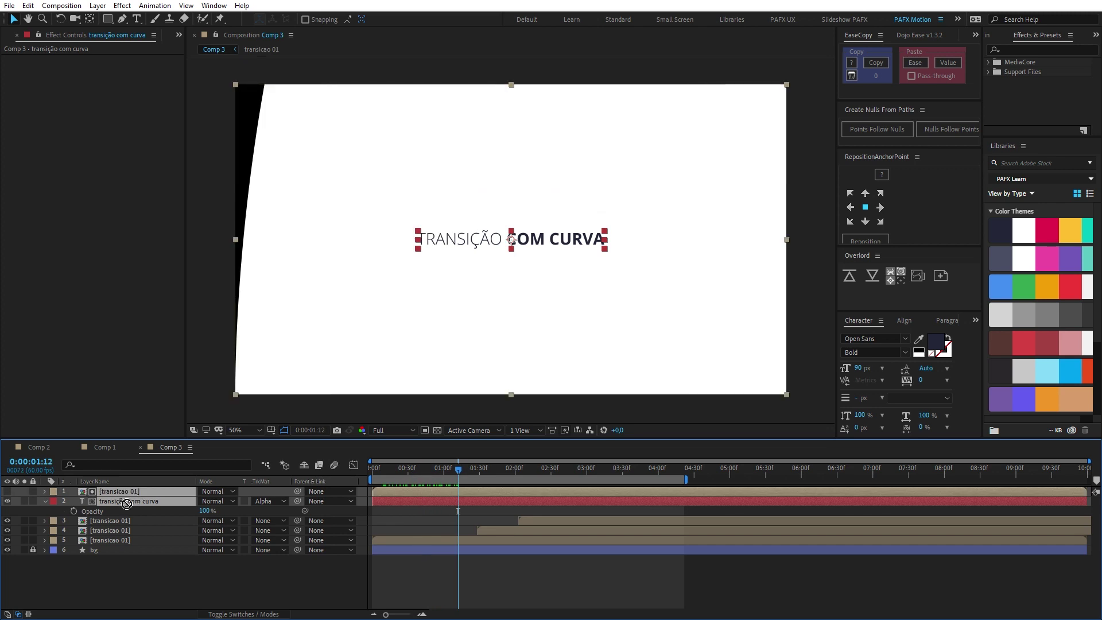
pyautogui.moveTo(126, 501); pyautogui.dragTo(117, 541)
pyautogui.click(384, 577)
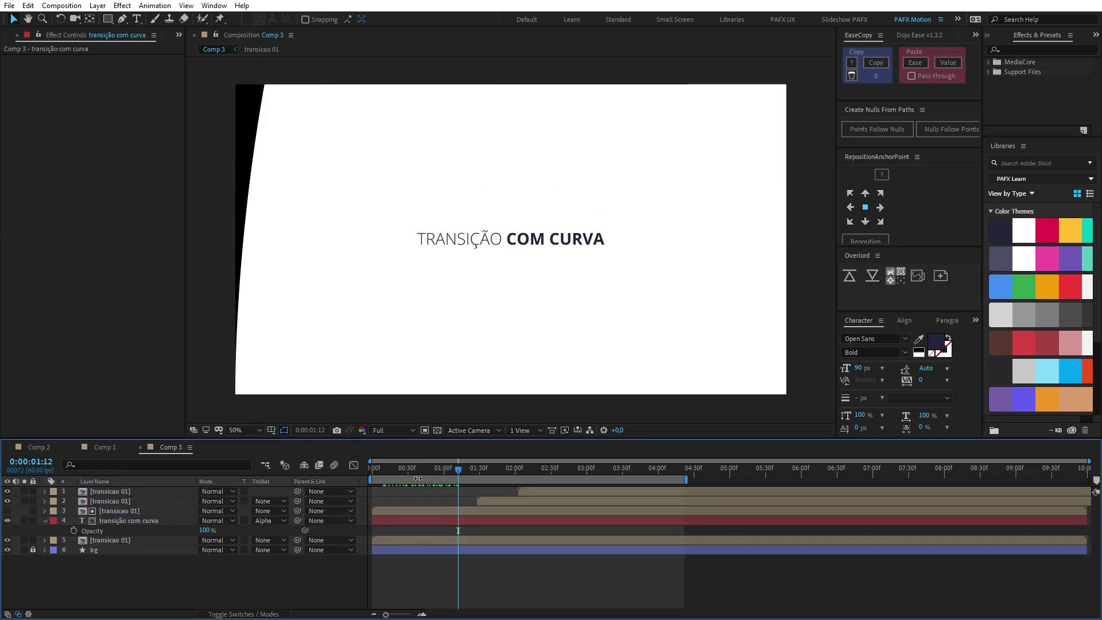
pyautogui.press('Home')
pyautogui.press('space')
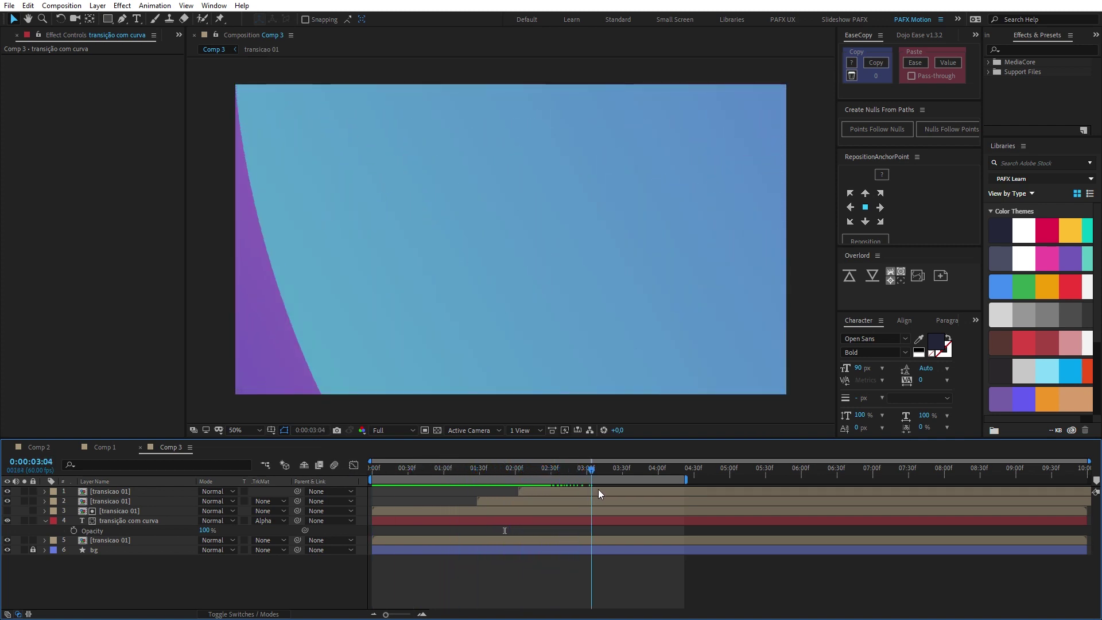
pyautogui.press('space')
# Duplicate the title text to the top of the layer stack without a track matte and fill the copy white.
pyautogui.click(136, 520)
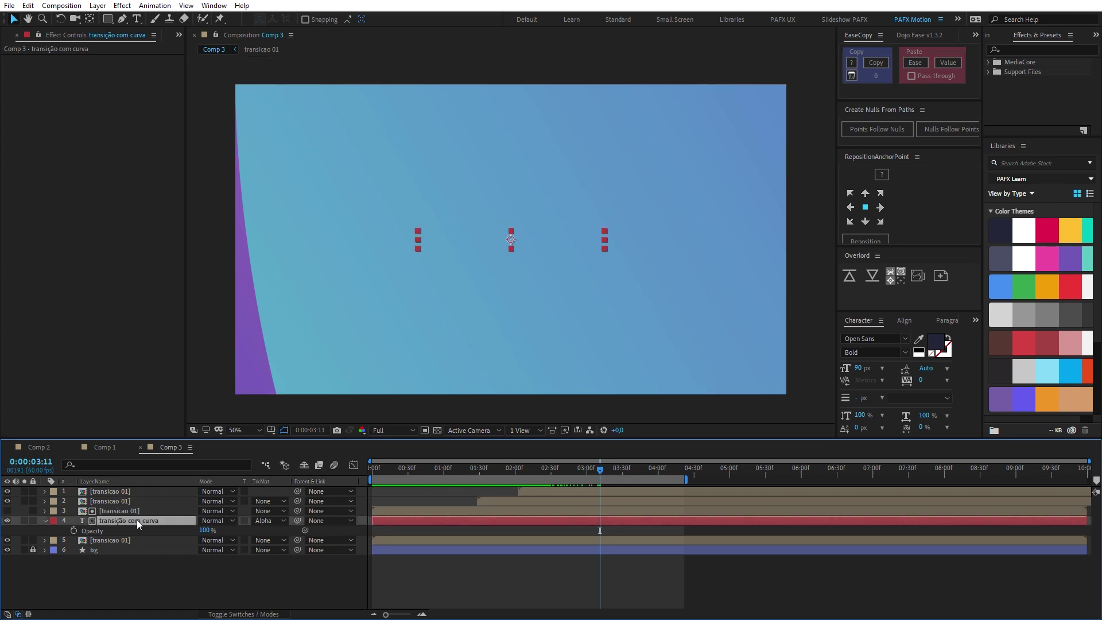
pyautogui.hotkey('ctrl', 'd')
pyautogui.click(267, 521)
pyautogui.click(275, 515)
pyautogui.moveTo(115, 521); pyautogui.dragTo(122, 489)
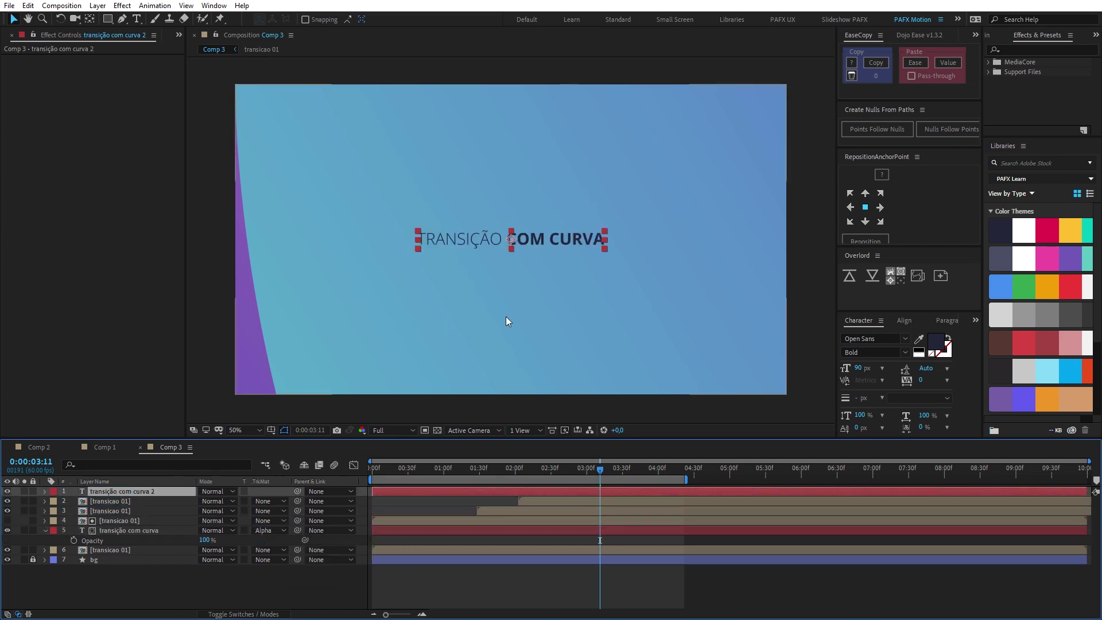
pyautogui.click(919, 339)
pyautogui.click(1025, 230)
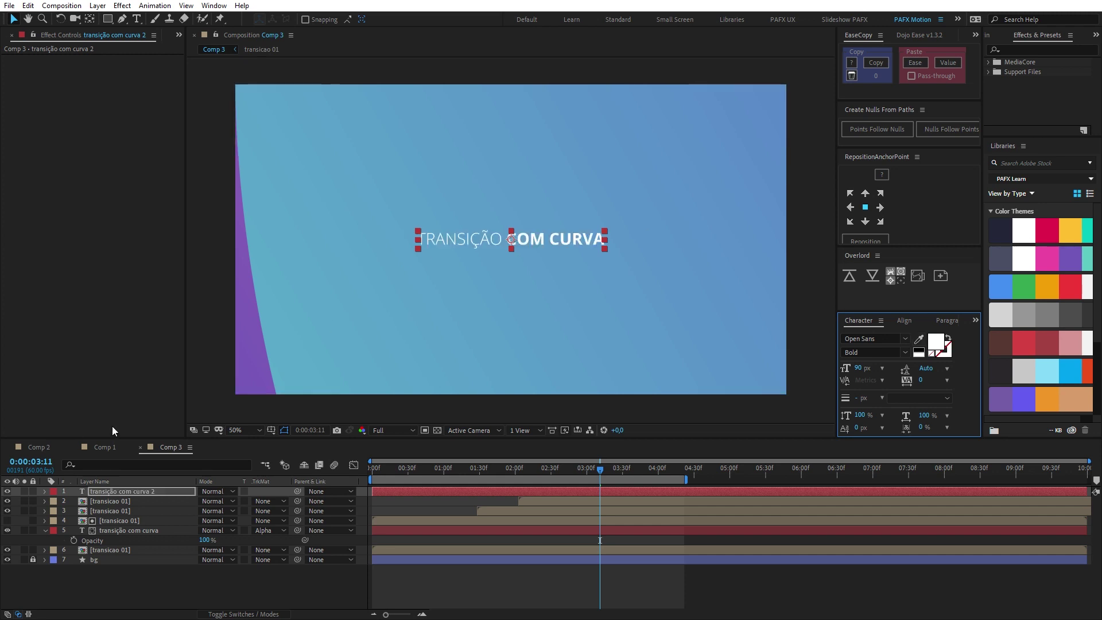
# Change the copied text to "é bem mais foda!" and set "MAIS FODA!" to Bold.
pyautogui.doubleClick(83, 492)
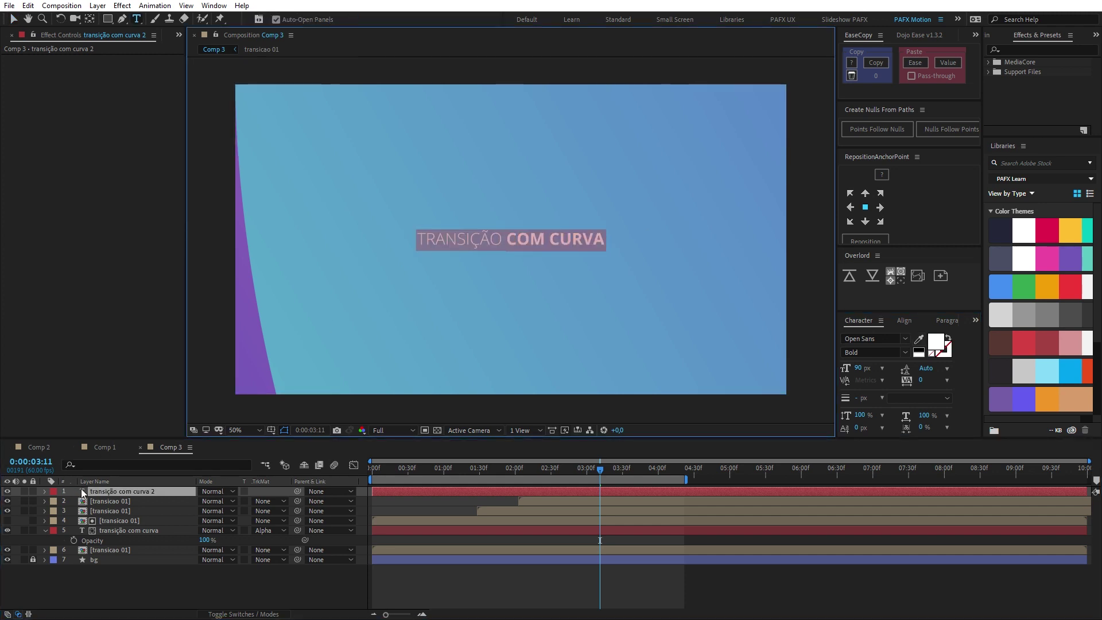
pyautogui.write('É BEM MAIS')
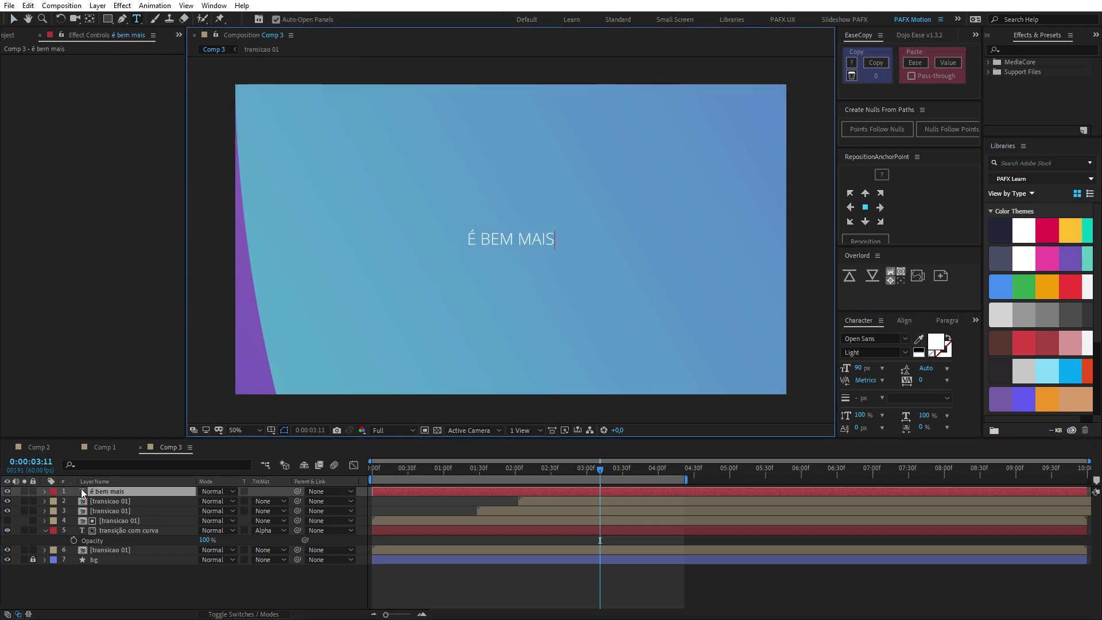
pyautogui.write(' FODA!')
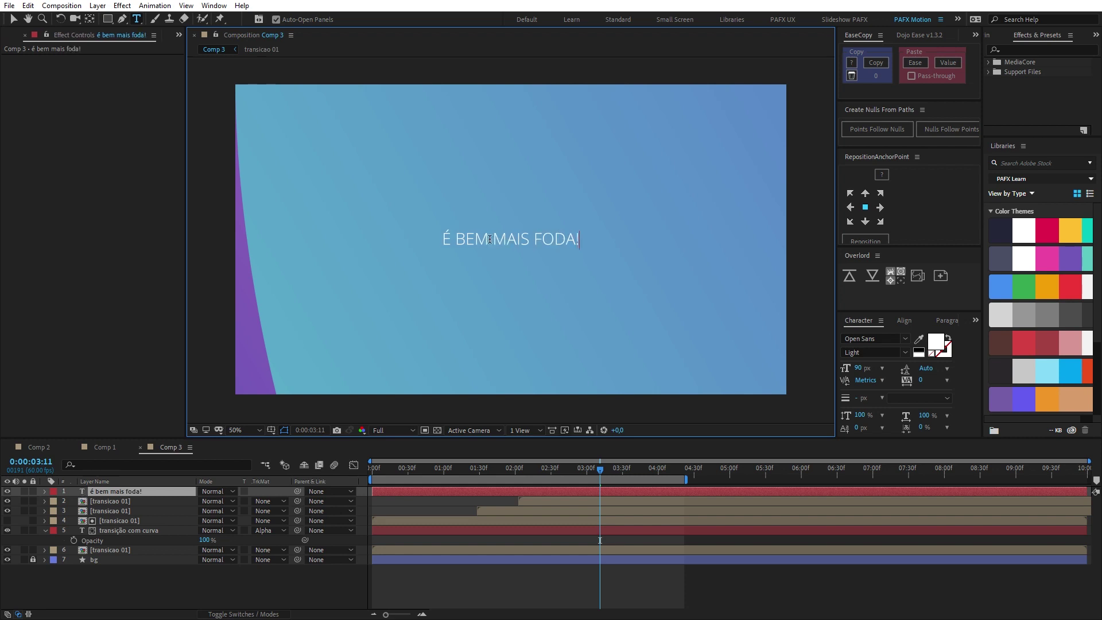
pyautogui.moveTo(491, 239); pyautogui.dragTo(581, 240)
pyautogui.click(905, 352)
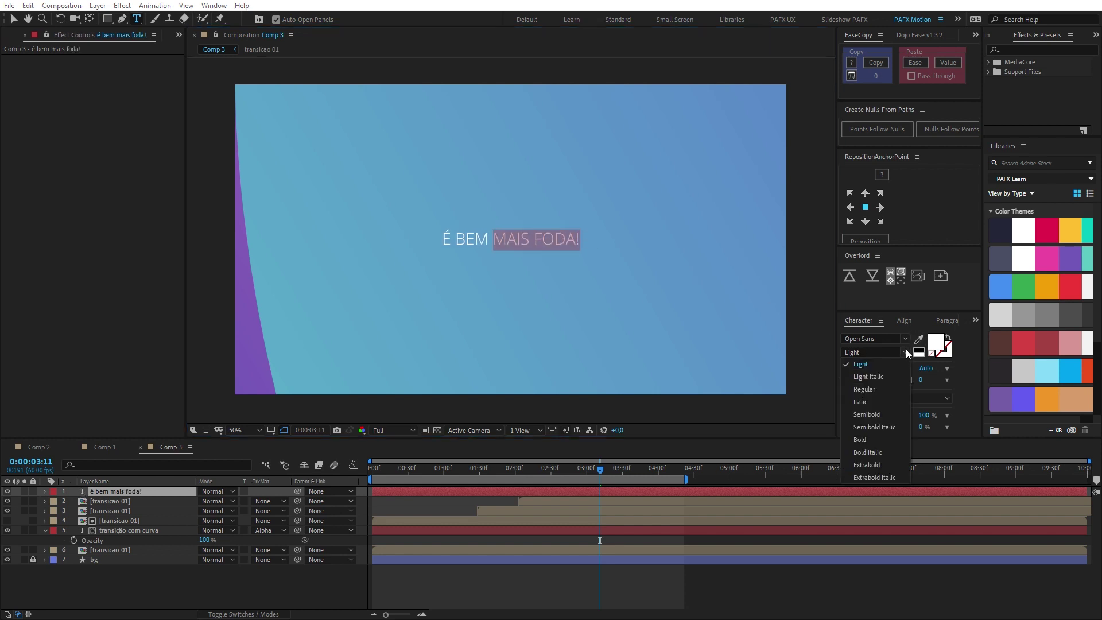
pyautogui.click(876, 440)
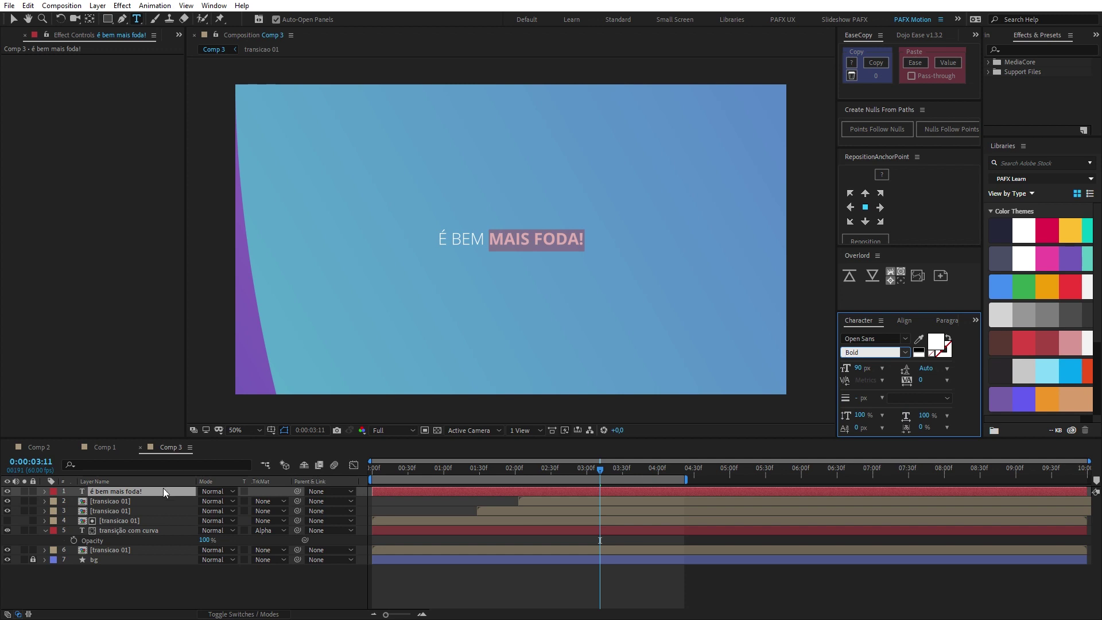
# Finish editing the "é bem mais foda!" text and set the current time to 0:00:03:08.
pyautogui.click(163, 489)
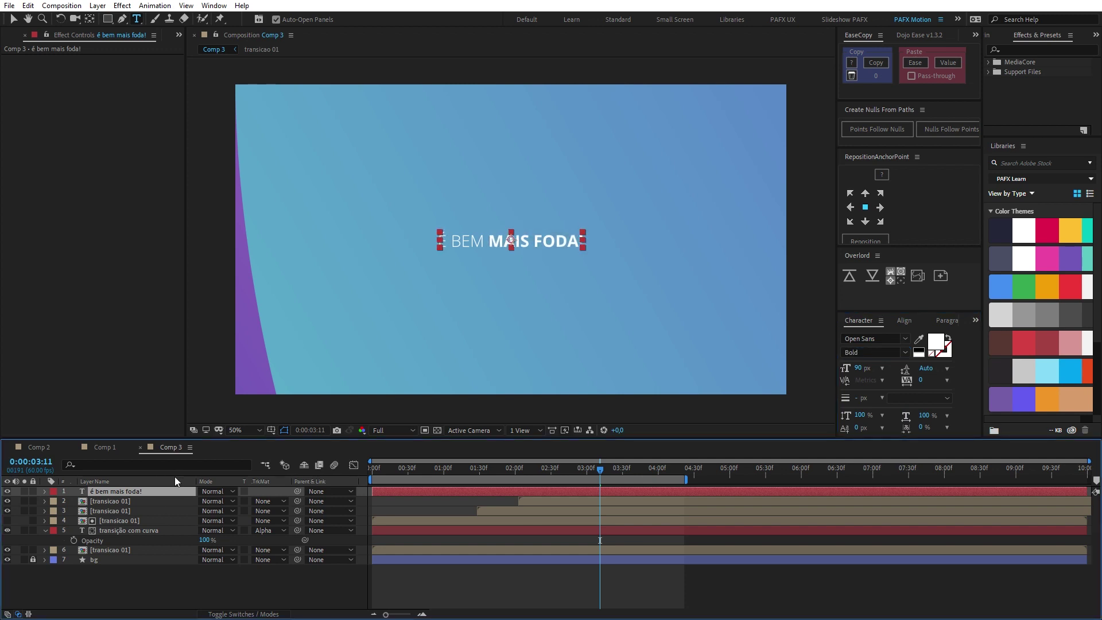
pyautogui.press('v')
pyautogui.click(534, 586)
pyautogui.scroll(-2, 615, 298)
pyautogui.scroll(2, 614, 298)
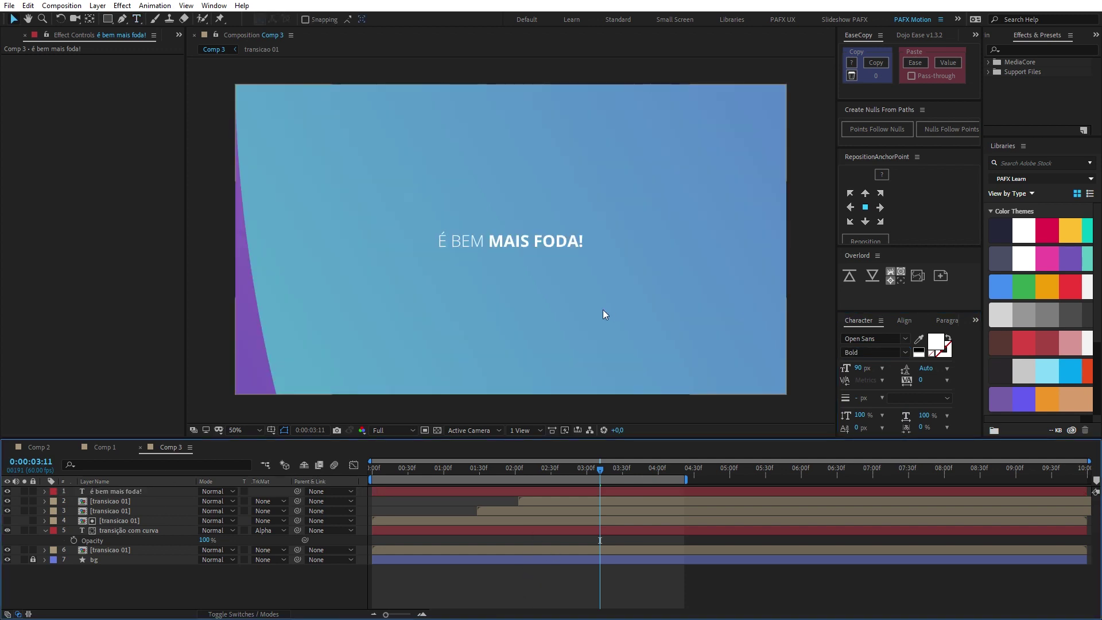
pyautogui.moveTo(596, 471)
pyautogui.mouseDown()
pyautogui.moveTo(551, 470)
pyautogui.moveTo(594, 471)
pyautogui.mouseUp()
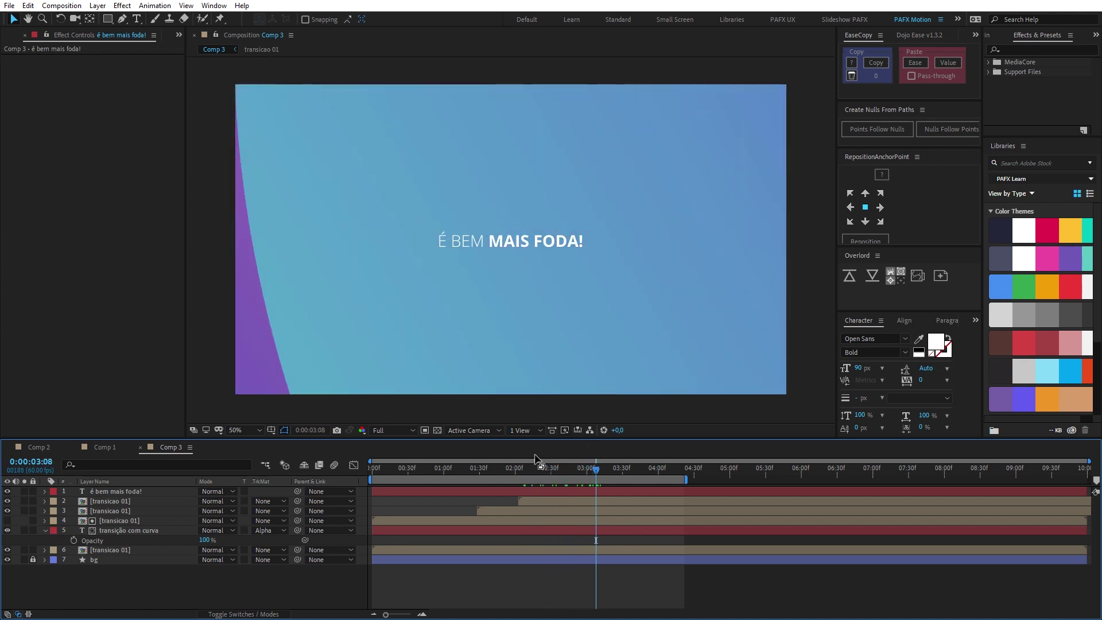
# Duplicate the top transicao 01 layer above the "é bem mais foda!" text, set it as the text's Alpha Matte and preview the reveal.
pyautogui.click(137, 501)
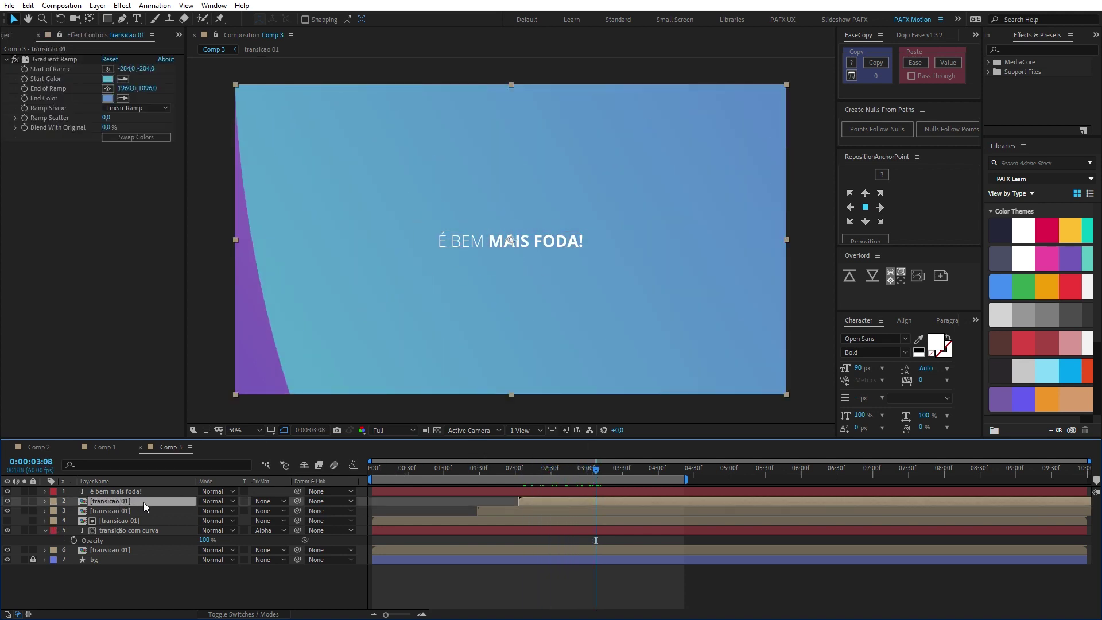
pyautogui.hotkey('ctrl', 'd')
pyautogui.moveTo(135, 503); pyautogui.dragTo(116, 492)
pyautogui.click(138, 502)
pyautogui.click(266, 502)
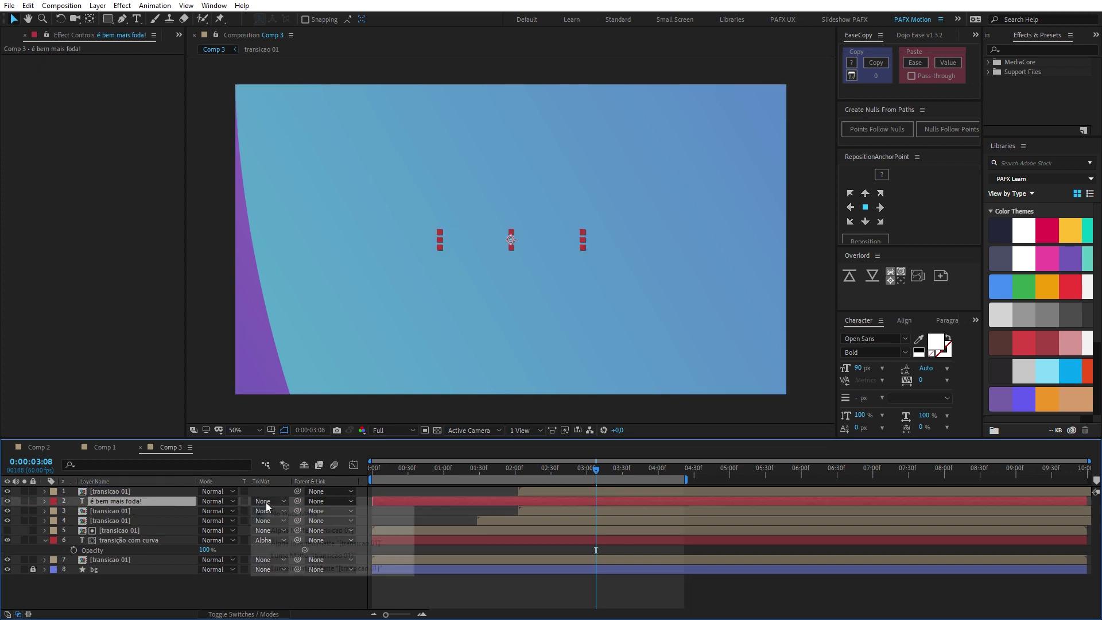
pyautogui.click(287, 527)
pyautogui.moveTo(596, 476); pyautogui.dragTo(520, 478)
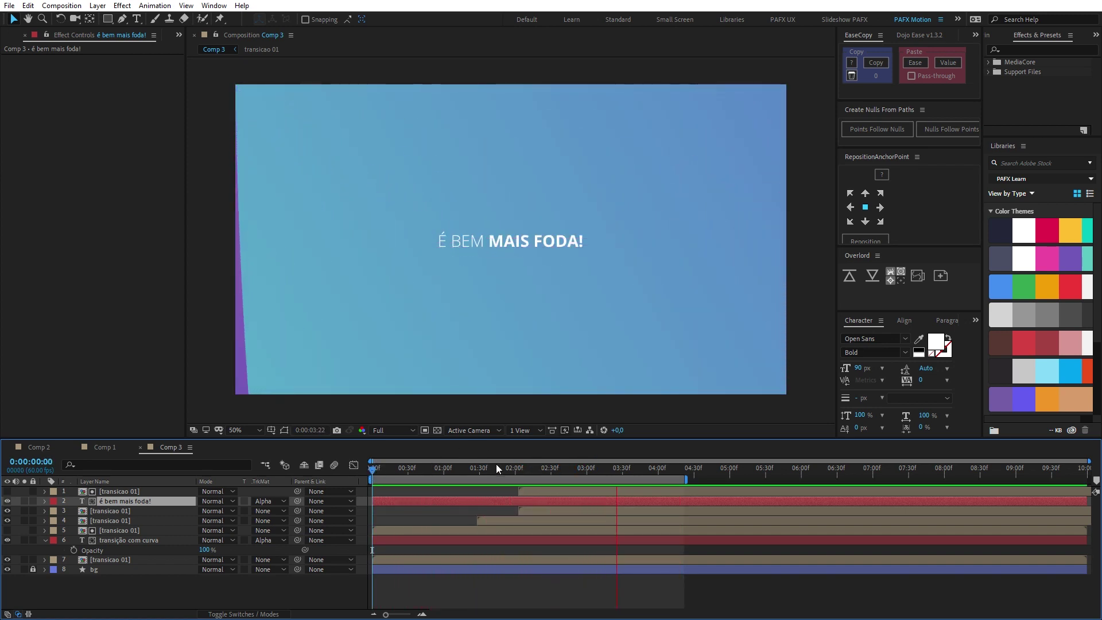
pyautogui.press('space')
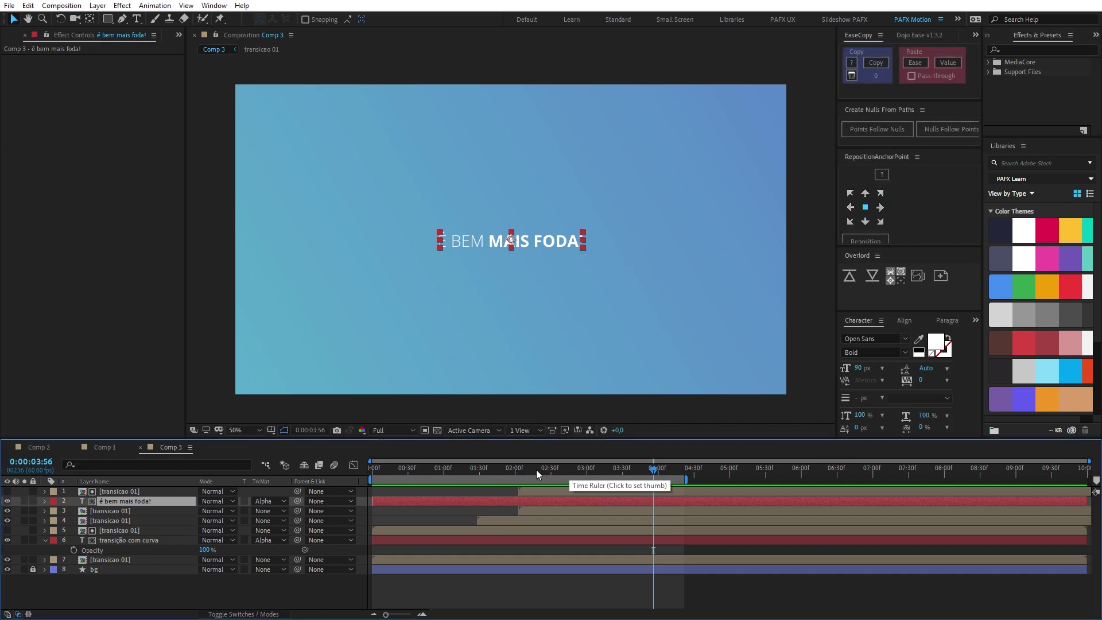
# At 0:00:04:00, draw a straight horizontal underline beneath "MAIS FODA!" with the Pen tool on a new shape layer.
pyautogui.moveTo(537, 469); pyautogui.dragTo(658, 470)
pyautogui.hotkey('ctrl', 'shift', 'a')
pyautogui.click(122, 20)
pyautogui.scroll(4, 507, 294)
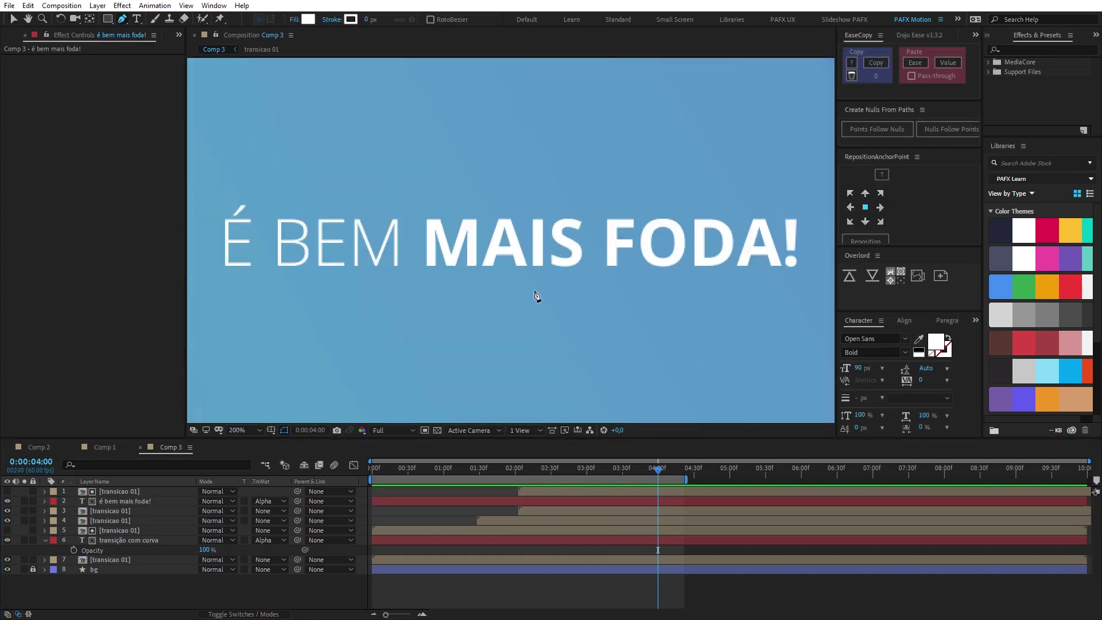
pyautogui.click(717, 292)
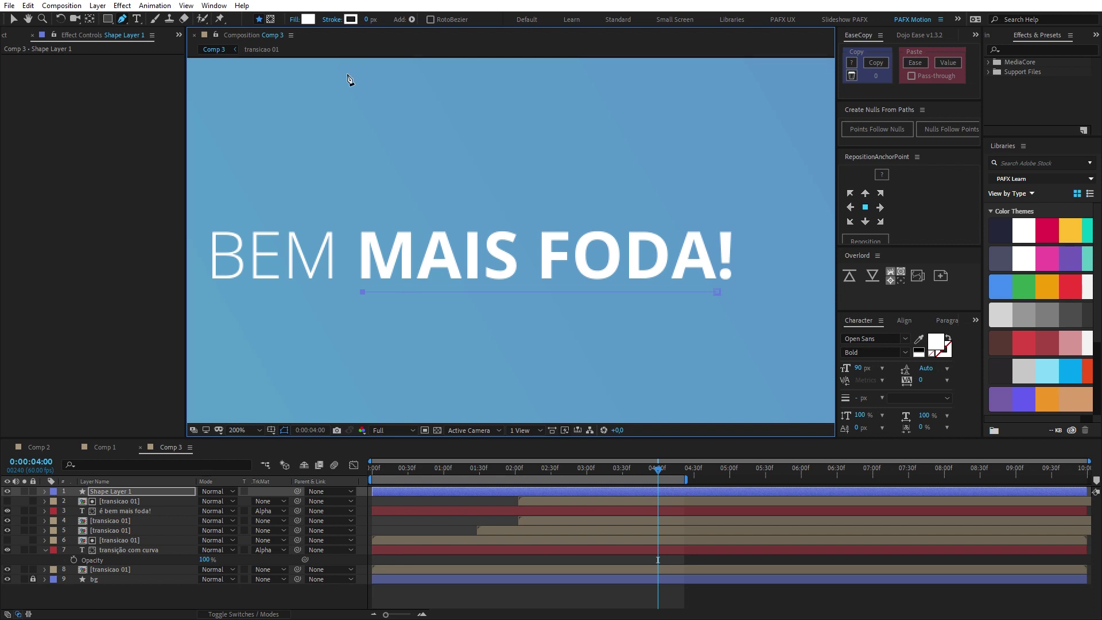
# Set the underline's stroke width to 5 px and check it against the whole frame.
pyautogui.moveTo(363, 19); pyautogui.dragTo(370, 19)
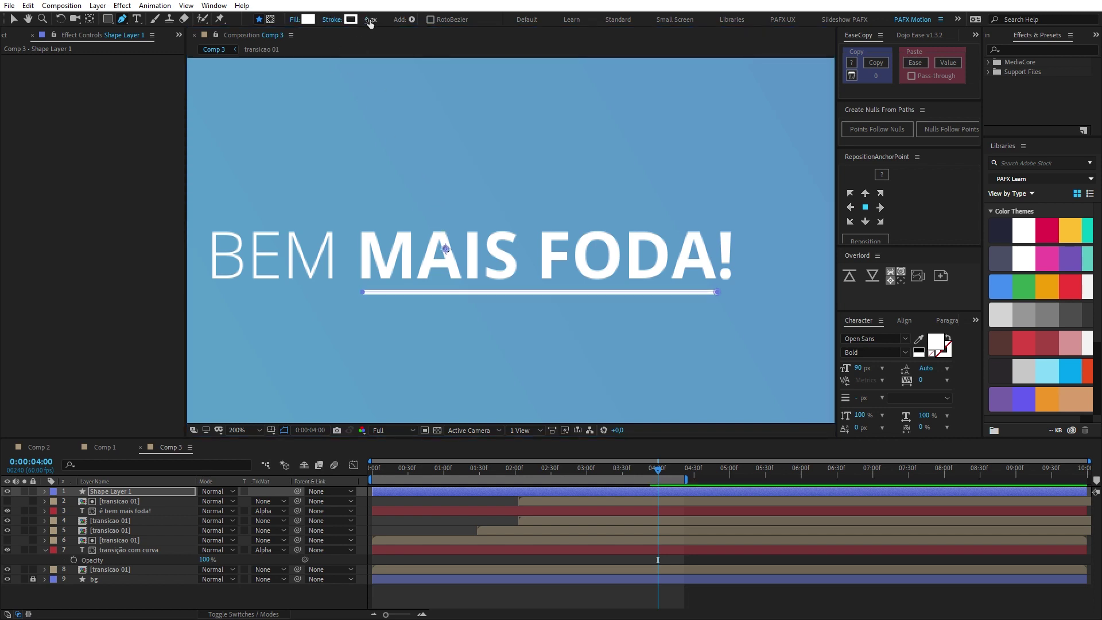
pyautogui.click(368, 19)
pyautogui.write('5')
pyautogui.press('Return')
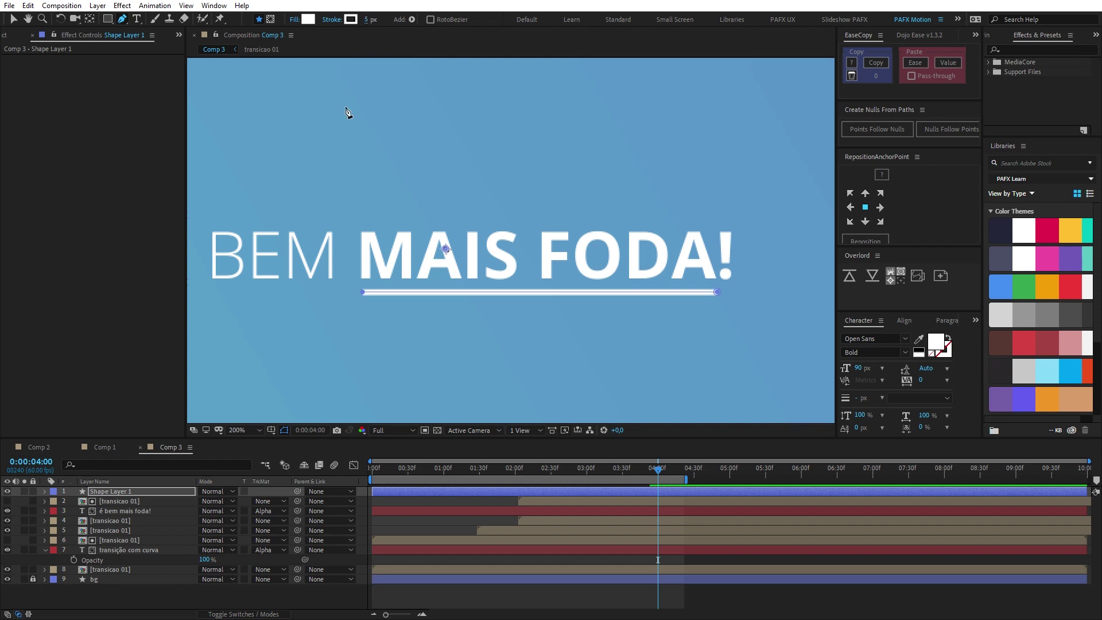
pyautogui.click(544, 596)
pyautogui.scroll(-1, 553, 381)
pyautogui.scroll(-1, 554, 383)
pyautogui.scroll(1, 544, 382)
pyautogui.moveTo(544, 381); pyautogui.dragTo(547, 343)
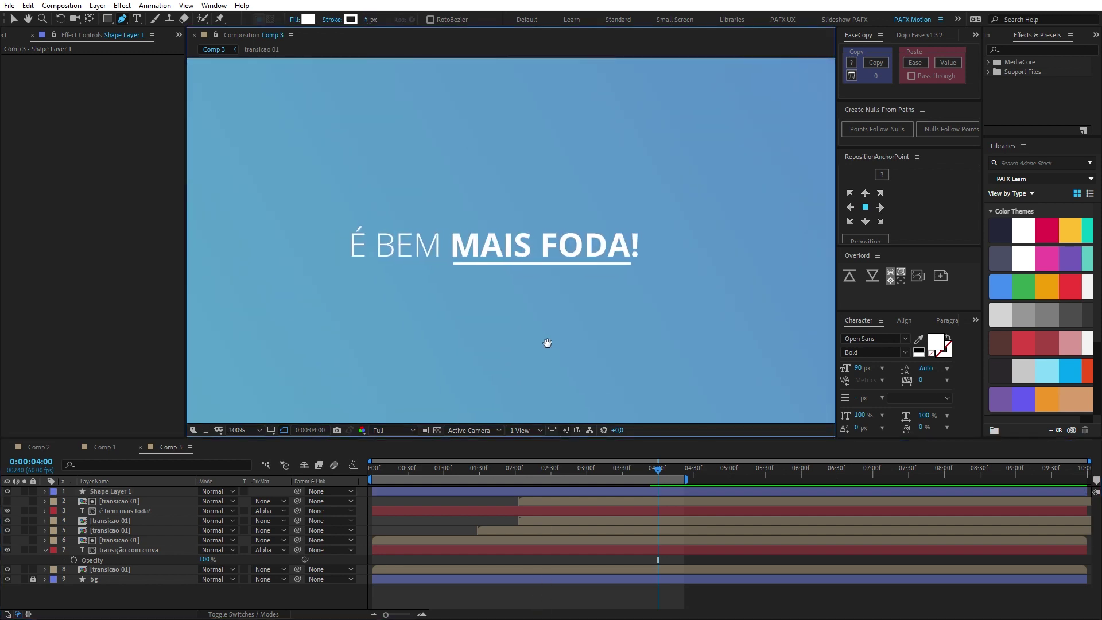
pyautogui.scroll(-2, 553, 353)
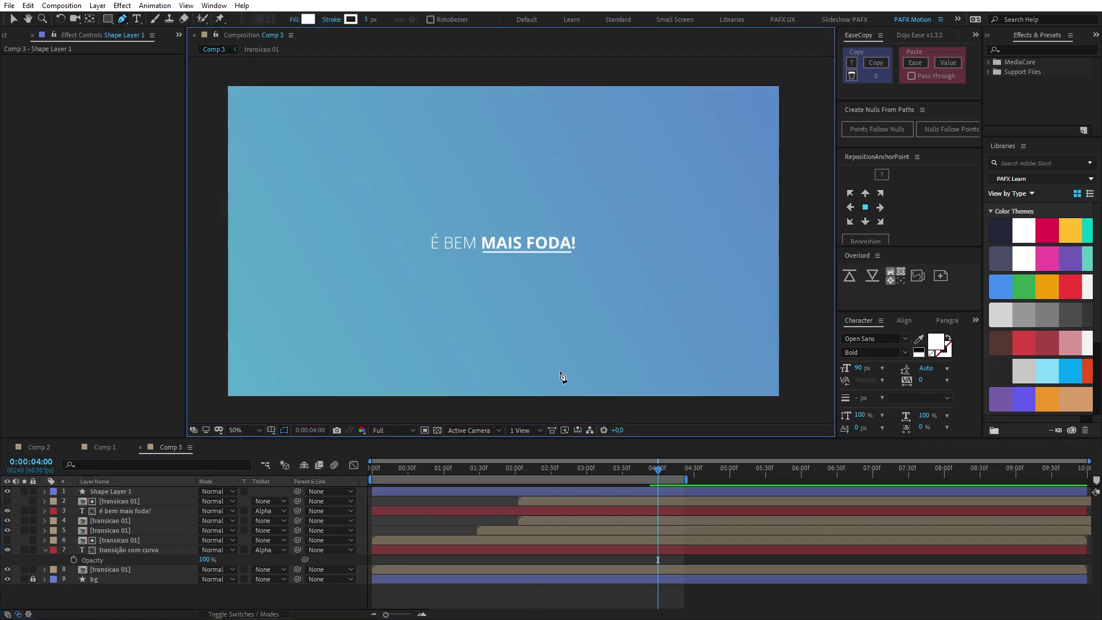
# Set the underline's stroke width to 4 px and deselect the shape layer.
pyautogui.click(552, 492)
pyautogui.click(367, 19)
pyautogui.write('4')
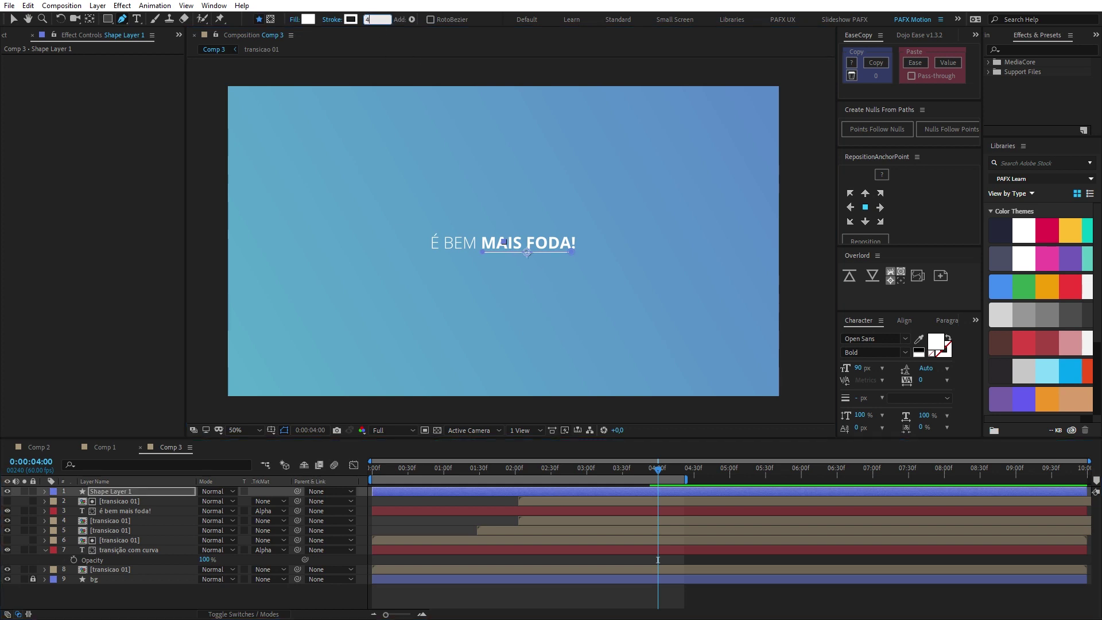
pyautogui.press('Return')
pyautogui.click(575, 591)
# Select the underline's start point beneath the "M" of "MAIS" and check its alignment with the text up close.
pyautogui.moveTo(613, 305); pyautogui.dragTo(620, 306)
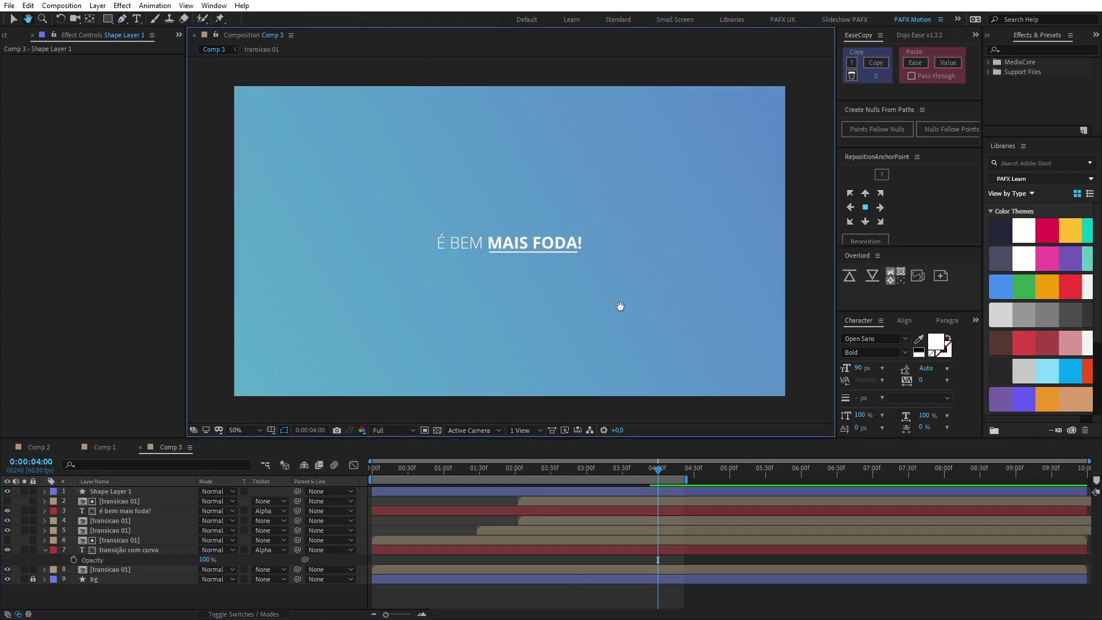
pyautogui.scroll(6, 536, 266)
pyautogui.press('g')
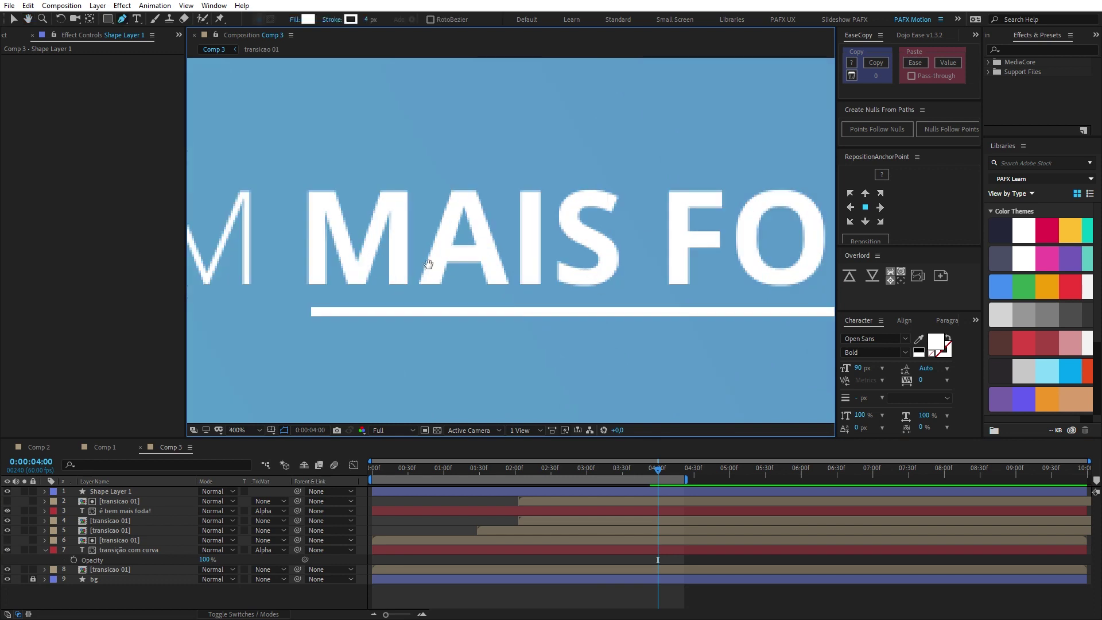
pyautogui.moveTo(429, 264); pyautogui.dragTo(477, 257)
pyautogui.click(130, 491)
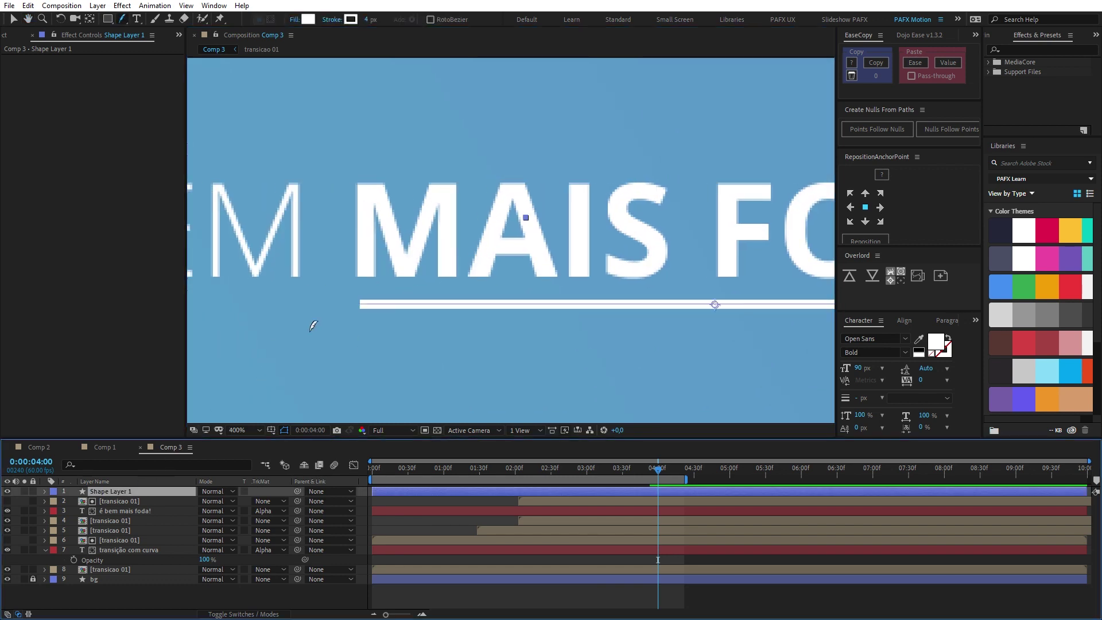
pyautogui.click(360, 305)
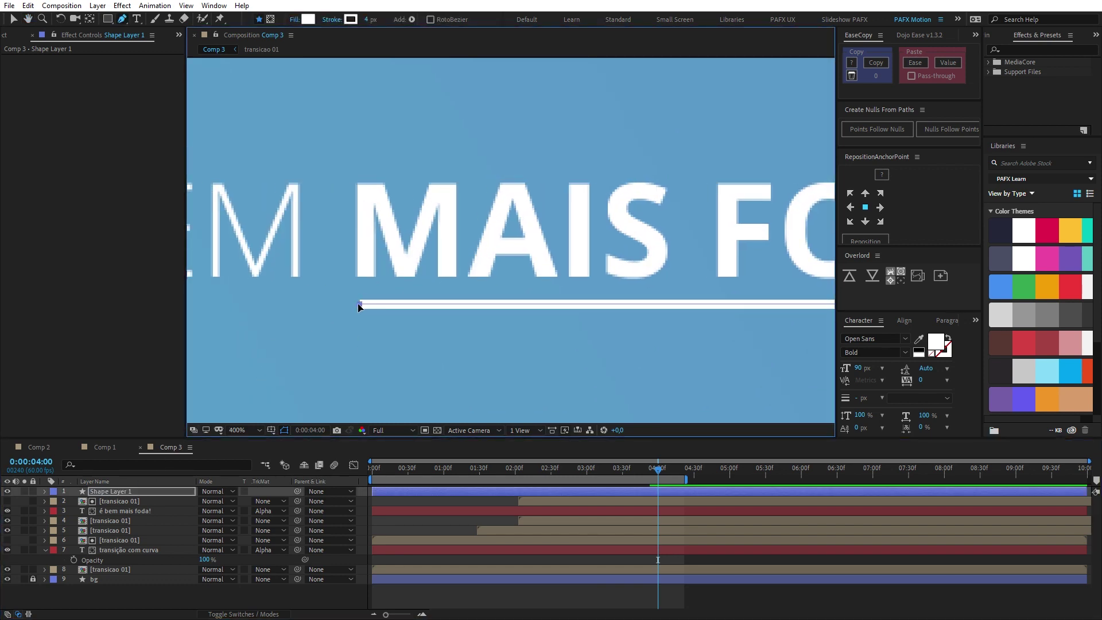
pyautogui.hscroll(5, 385, 309)
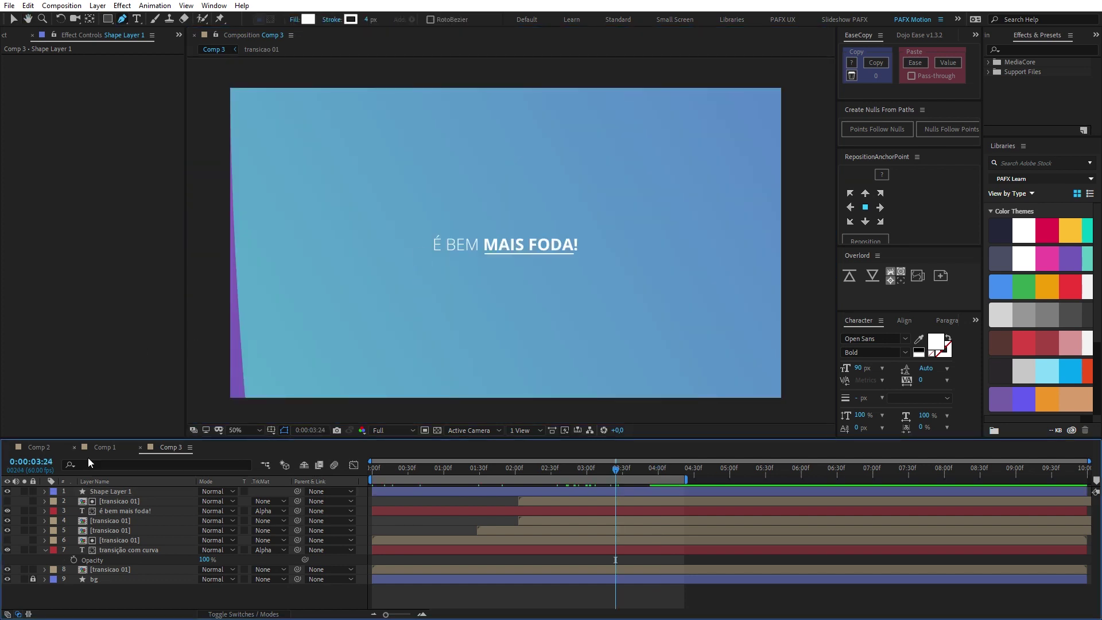
# Duplicate the top transicao 01 matte layer and place the copy directly above the underline's shape layer.
pyautogui.press('v')
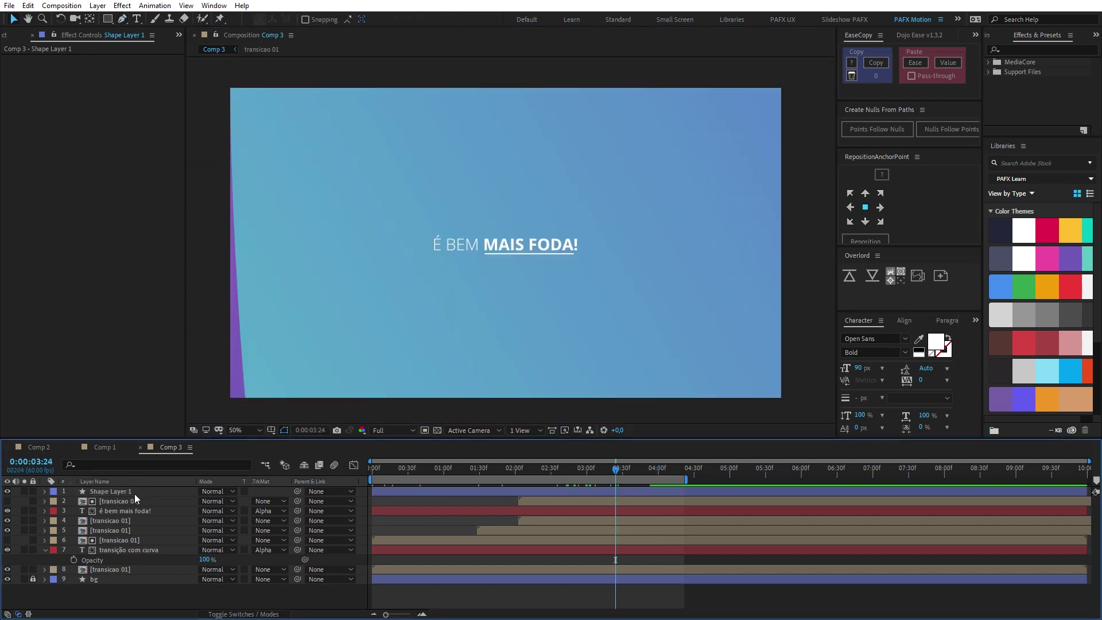
pyautogui.click(134, 492)
pyautogui.click(123, 505)
pyautogui.hotkey('ctrl', 'd')
pyautogui.moveTo(123, 505)
pyautogui.mouseDown()
pyautogui.moveTo(139, 494)
pyautogui.moveTo(129, 497)
pyautogui.mouseUp()
# Rename the underline's shape layer "linha animada 01" and set its track matte to Alpha Matte.
pyautogui.click(133, 499)
pyautogui.press('Return')
pyautogui.write('c')
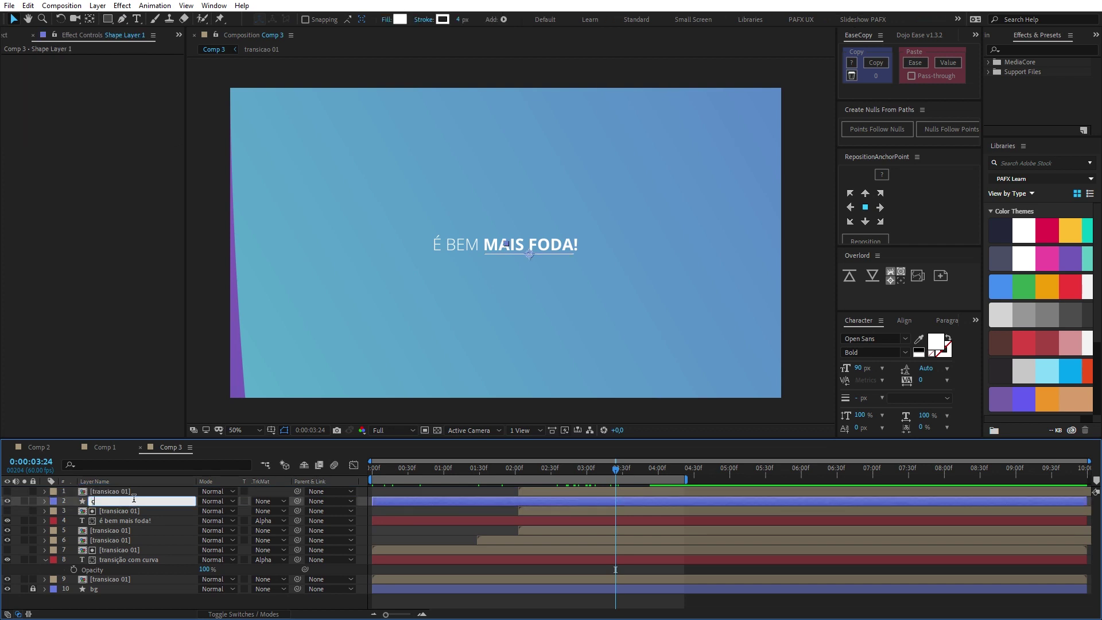
pyautogui.write('inha animada 01')
pyautogui.press('Return')
pyautogui.click(270, 501)
pyautogui.click(298, 530)
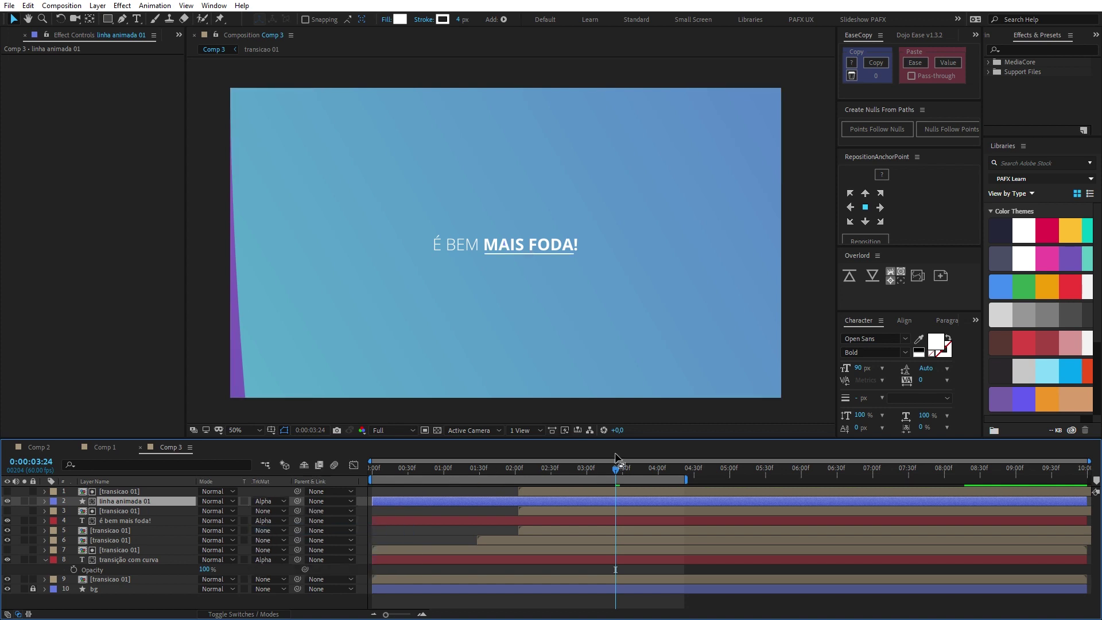
# Preview the early part of the animation up to 0:00:01:12 and deselect the layers.
pyautogui.click(405, 468)
pyautogui.press('space')
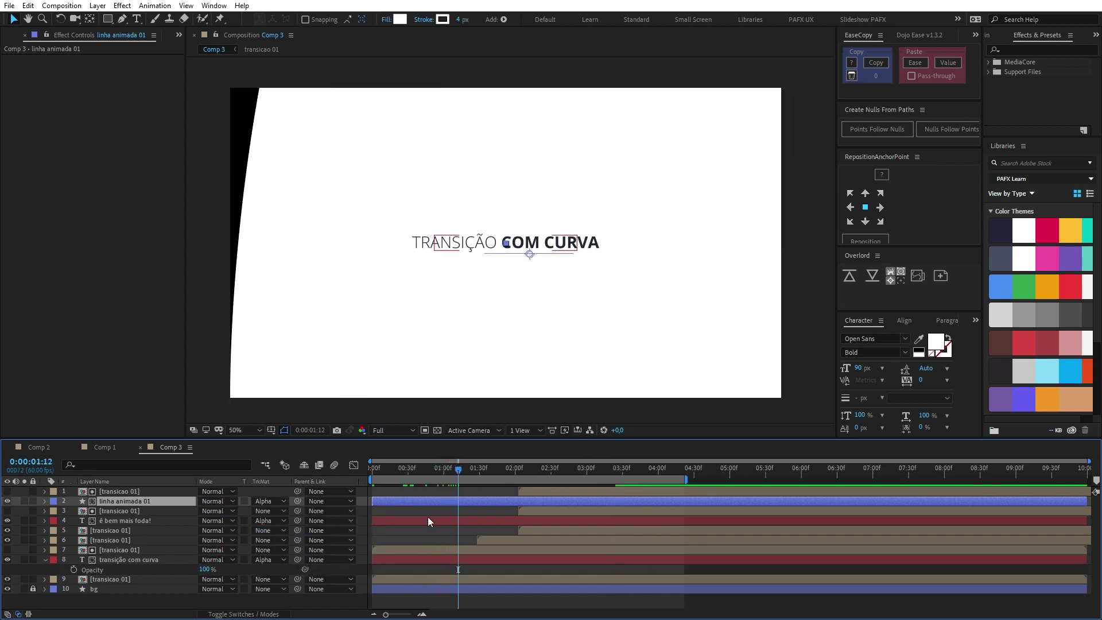
pyautogui.click(432, 539)
pyautogui.press('h')
pyautogui.moveTo(473, 274); pyautogui.dragTo(470, 274)
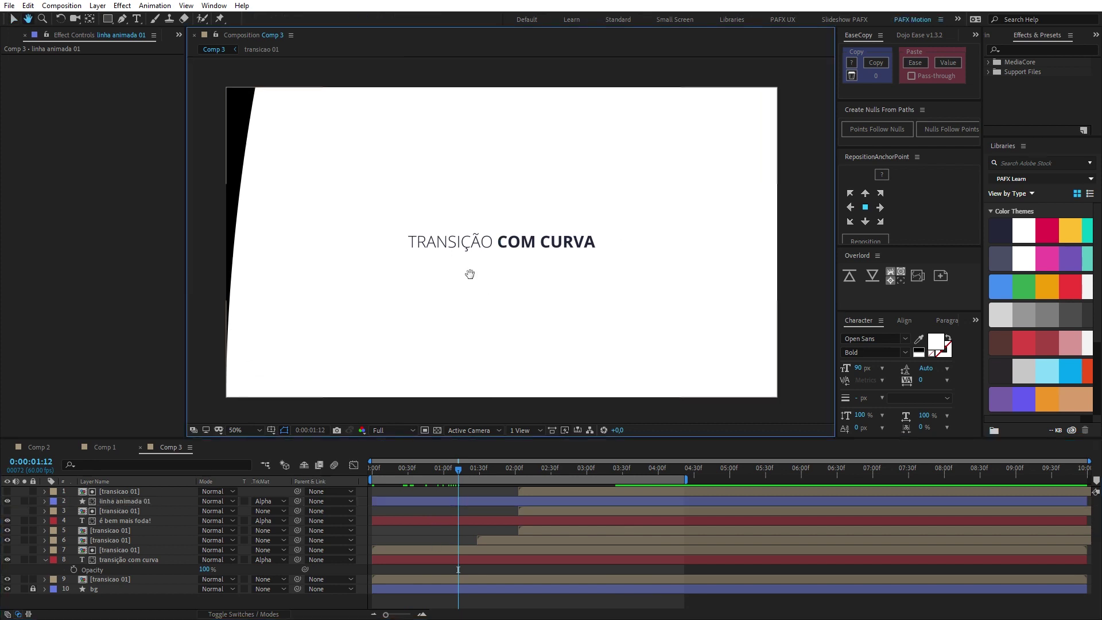
# Draw a rectangular mask around the word "TRANSIÇÃO" on the "transição com curva" text layer.
pyautogui.press('v')
pyautogui.click(45, 560)
pyautogui.click(125, 558)
pyautogui.scroll(2, 503, 285)
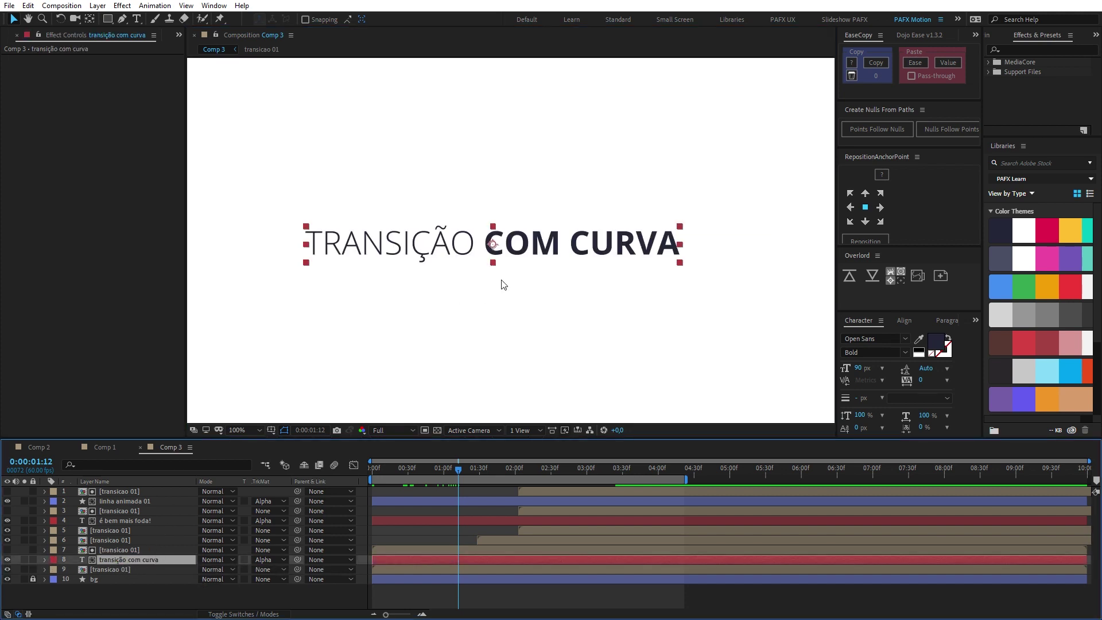
pyautogui.click(108, 19)
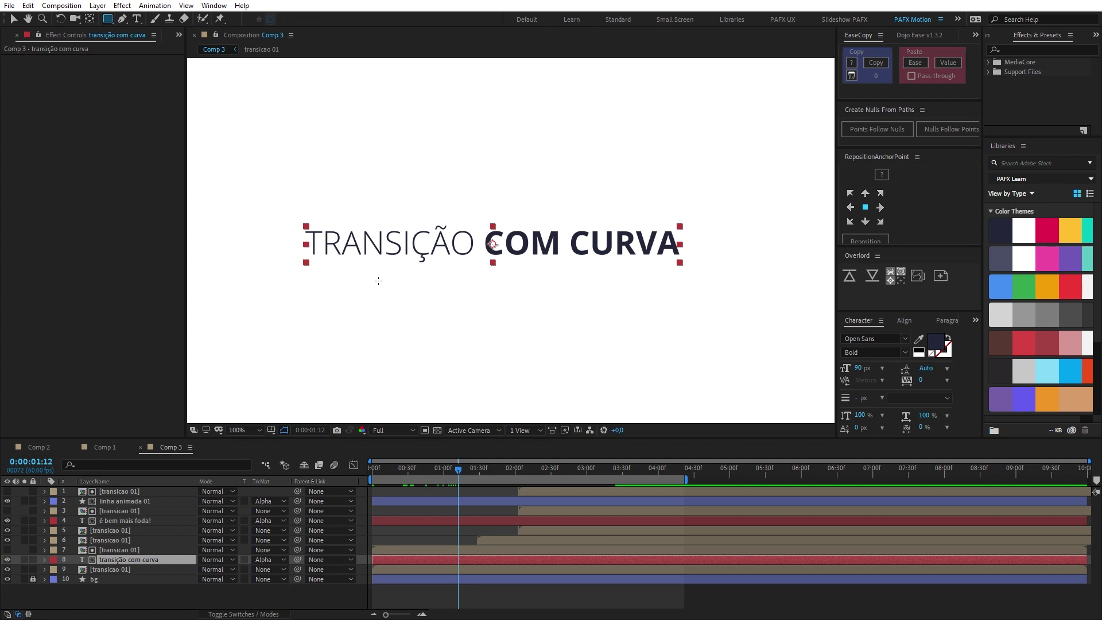
pyautogui.moveTo(290, 222); pyautogui.dragTo(480, 271)
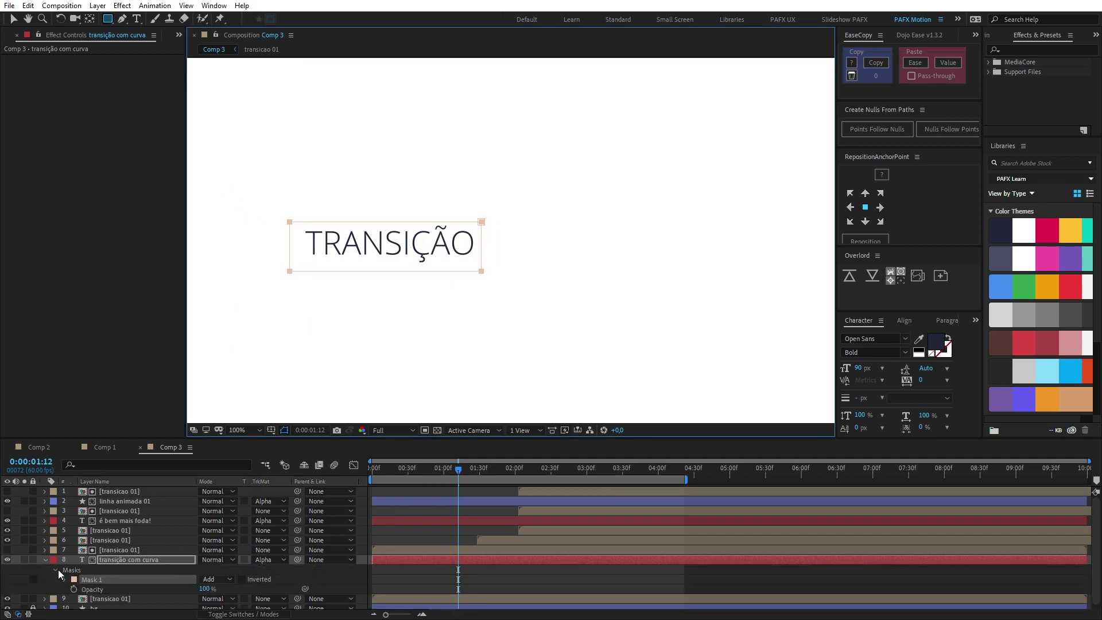
# Duplicate the masked "transição com curva" text layer together with its transicao 01 matte layer.
pyautogui.click(44, 561)
pyautogui.click(124, 558)
pyautogui.keyDown('shift'); pyautogui.click(123, 550); pyautogui.keyUp('shift')
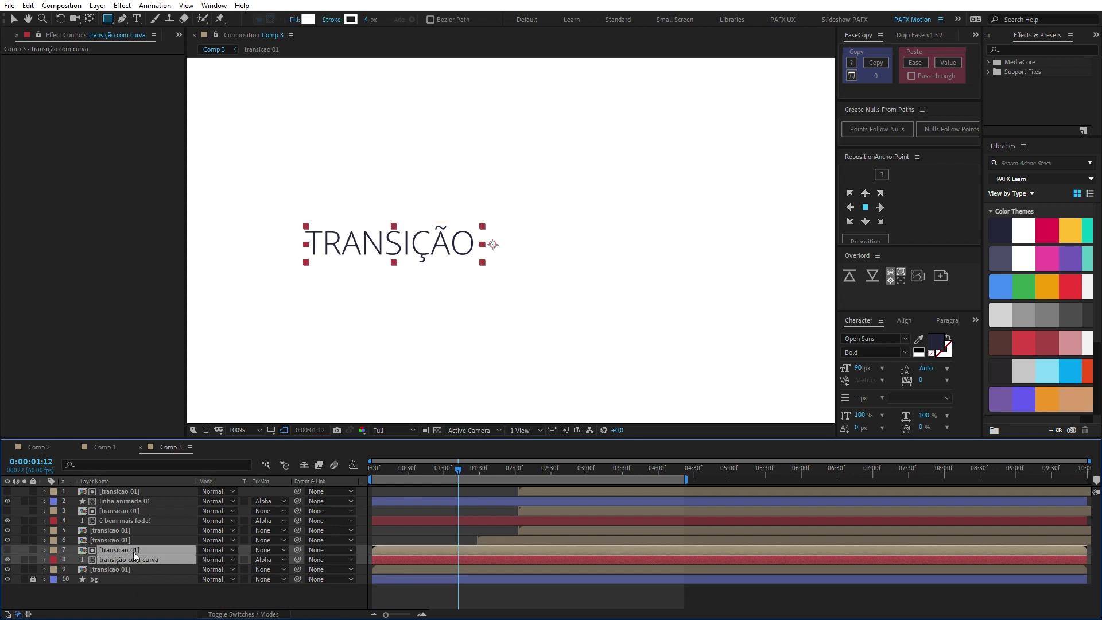
pyautogui.hotkey('ctrl', 'd')
# Invert Mask 1 on the lower "transição com curva" layer so it shows only "COM CURVA".
pyautogui.click(135, 571)
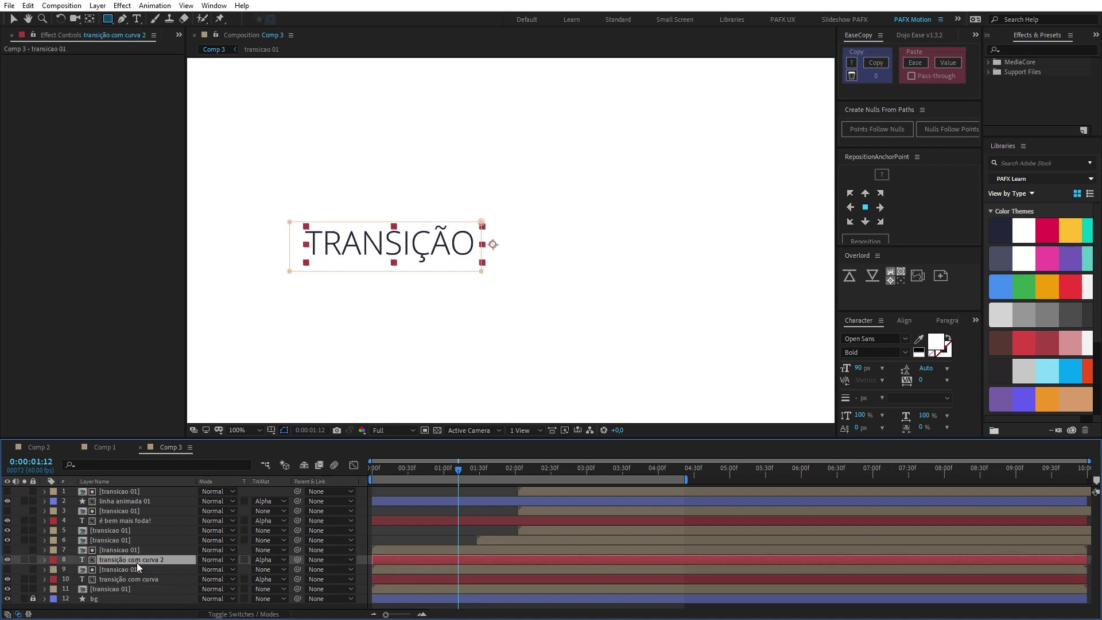
pyautogui.click(149, 578)
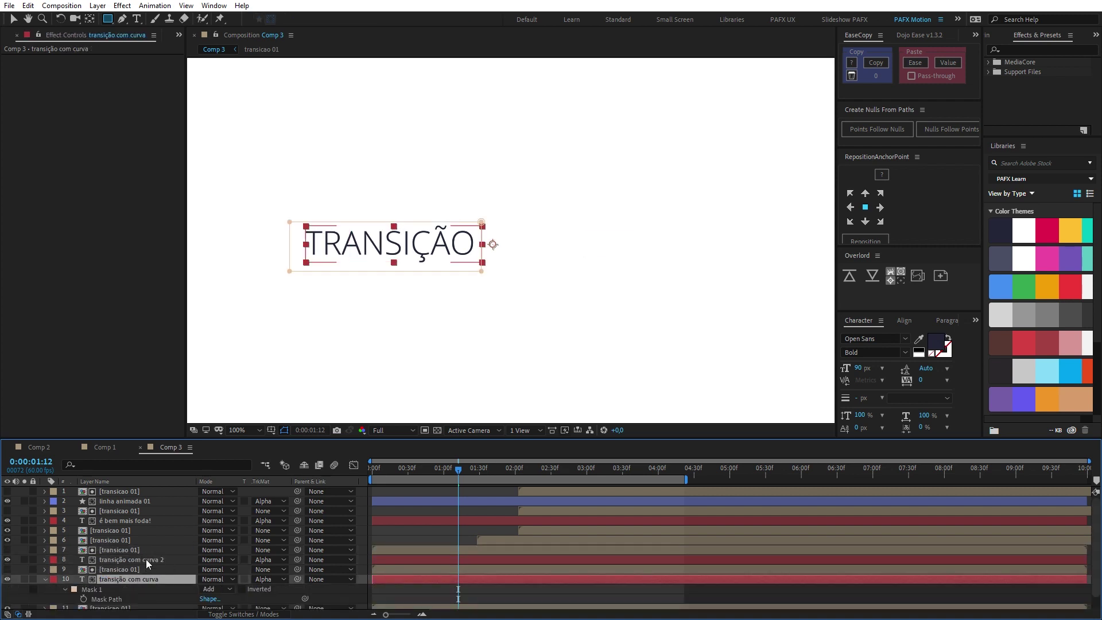
pyautogui.press('m')
pyautogui.click(241, 575)
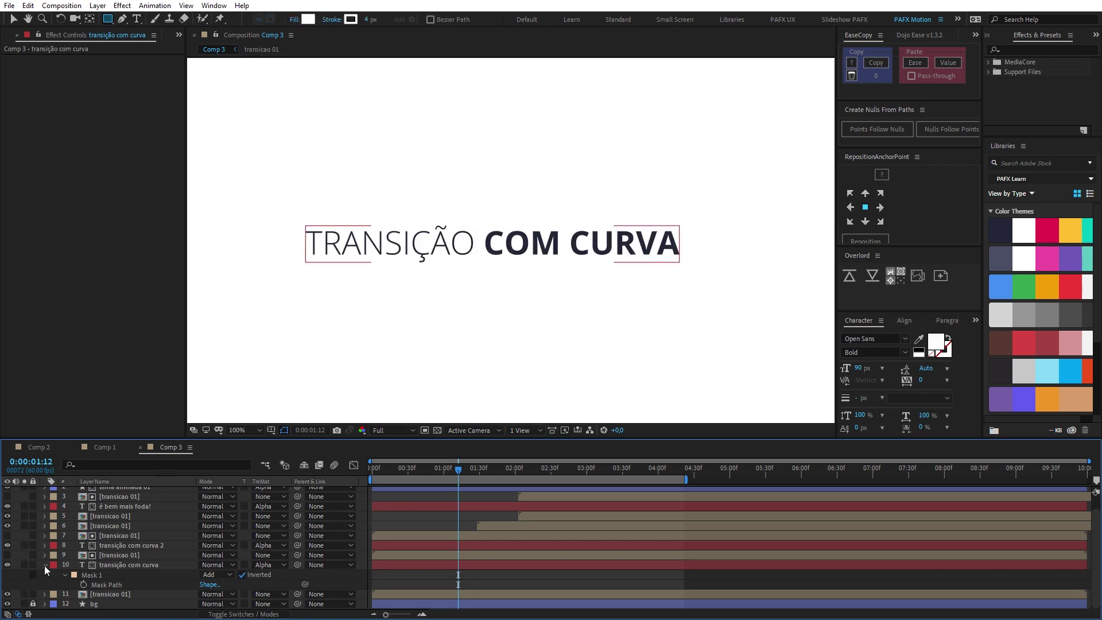
pyautogui.click(45, 566)
# Trim the start of both "transição com curva" text layers to 0:00:00:46.
pyautogui.click(136, 579)
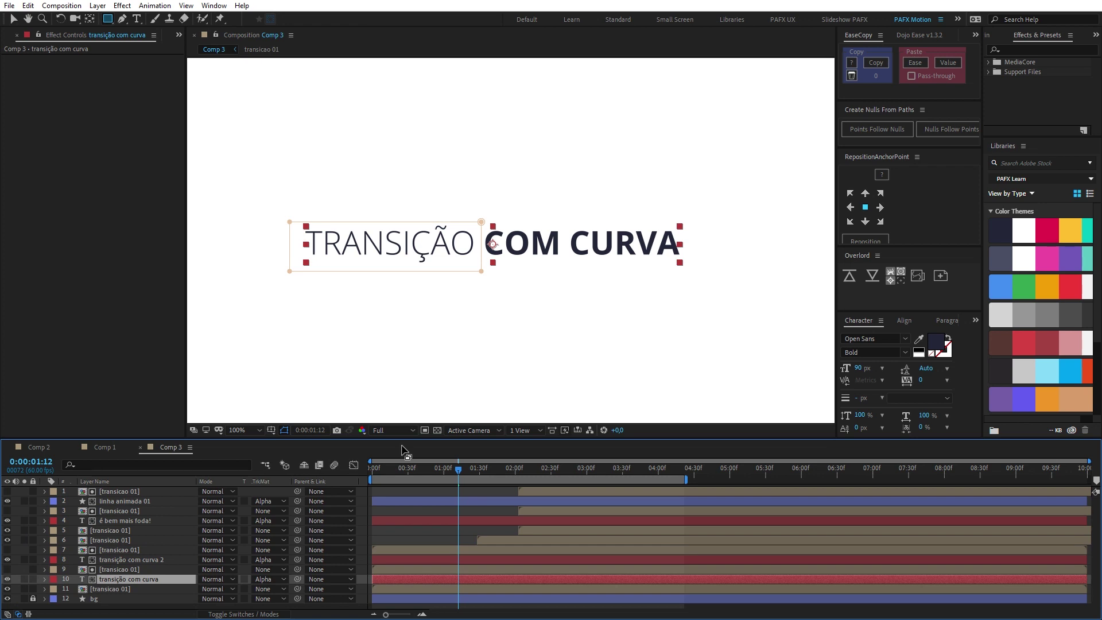
pyautogui.moveTo(440, 467)
pyautogui.mouseDown()
pyautogui.moveTo(391, 468)
pyautogui.moveTo(428, 469)
pyautogui.mouseUp()
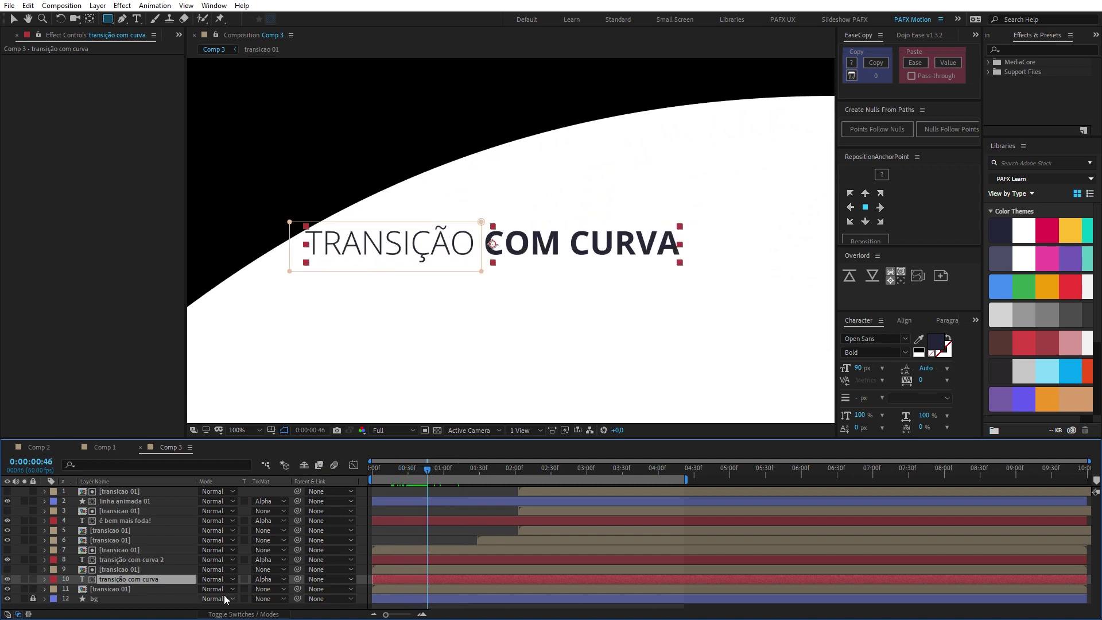
pyautogui.keyDown('ctrl'); pyautogui.click(146, 561); pyautogui.keyUp('ctrl')
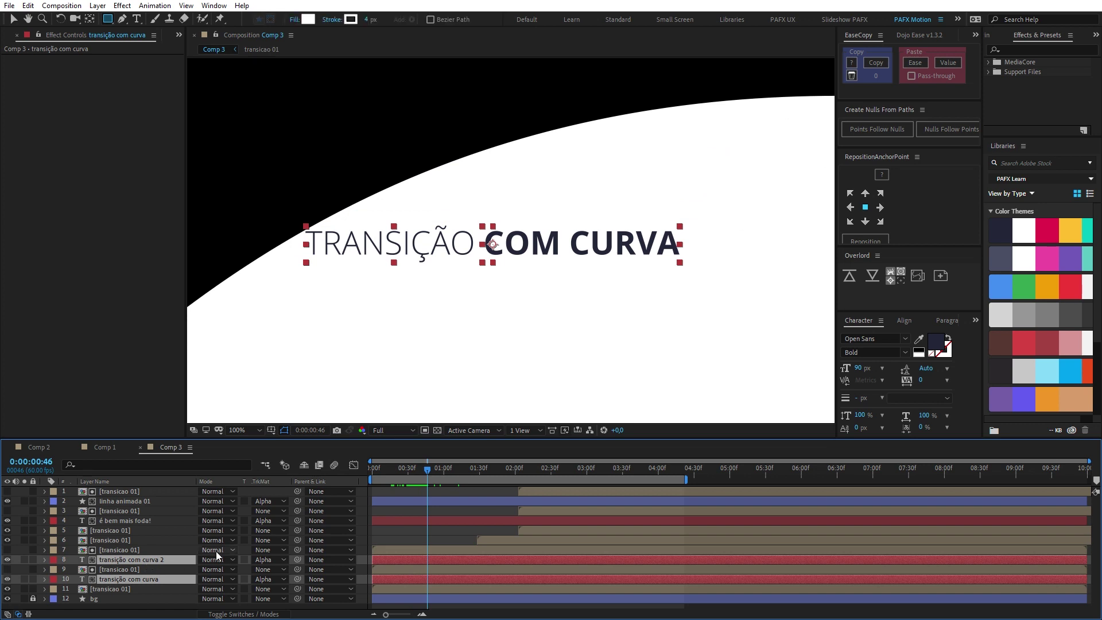
pyautogui.hotkey('alt', '[')
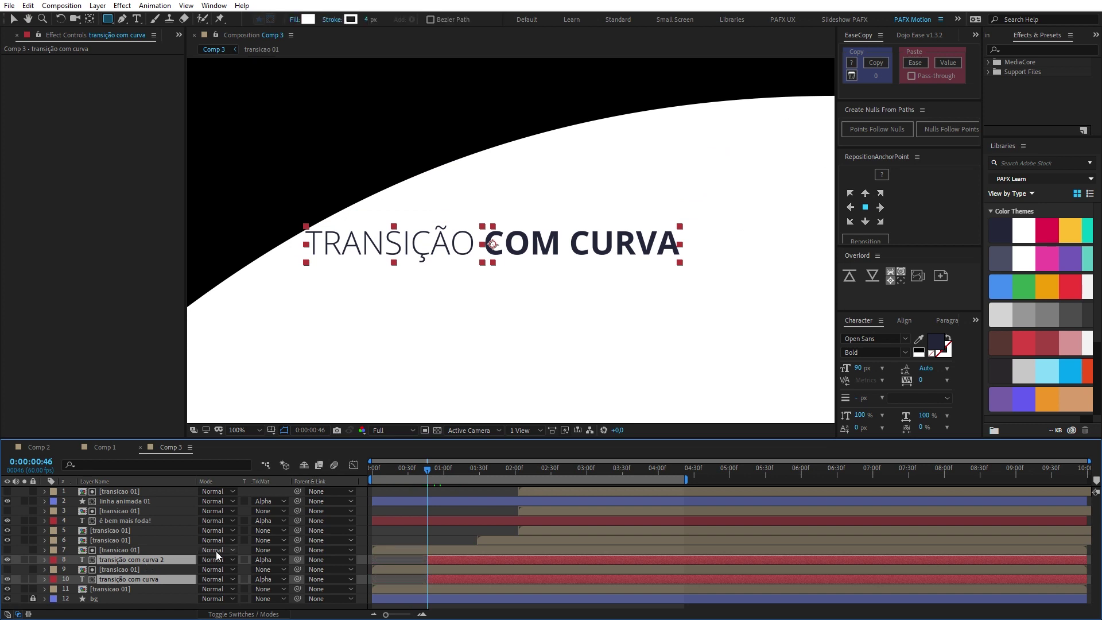
# Keyframe Position and Opacity on both "transição com curva" text layers, with the keyframes moved to about 0:00:02:16.
pyautogui.hotkey('alt', 'shift', 'p')
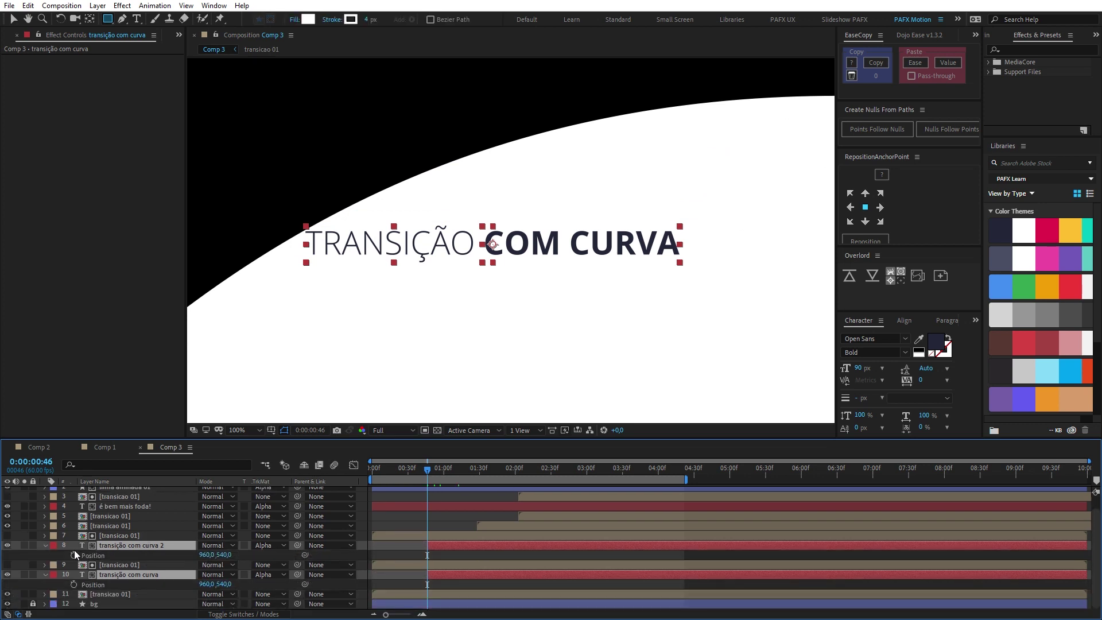
pyautogui.hotkey('shift', 't')
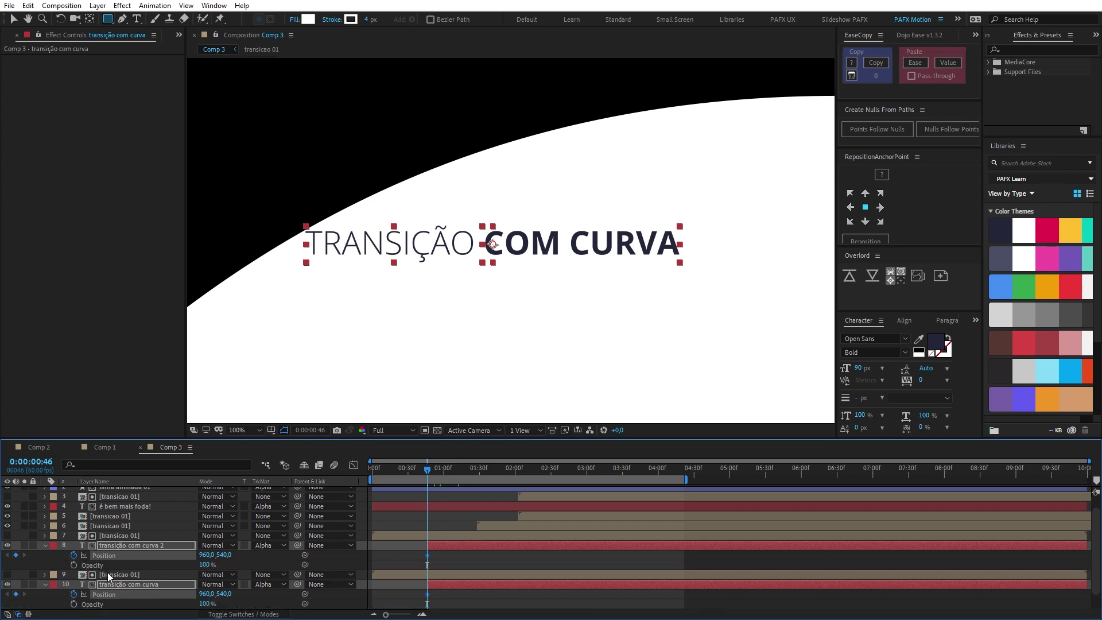
pyautogui.click(74, 566)
pyautogui.scroll(-1, 74, 569)
pyautogui.moveTo(410, 533); pyautogui.dragTo(449, 590)
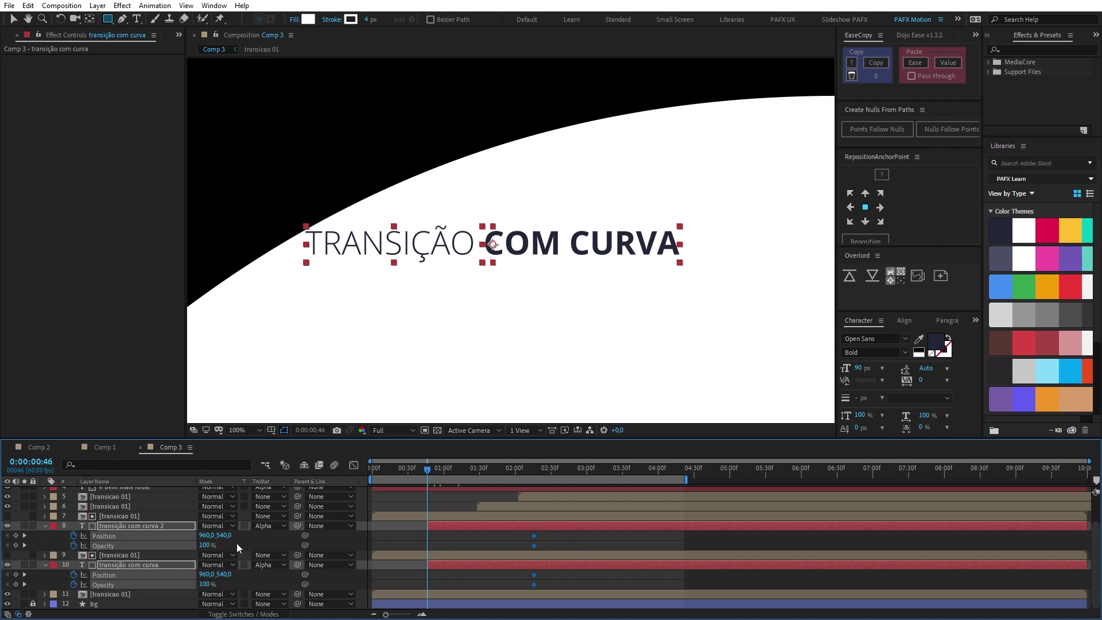
# At 0:00:00:46, set both "transição com curva" layers to Position 960, 587 and Opacity 0%.
pyautogui.moveTo(222, 535); pyautogui.dragTo(246, 542)
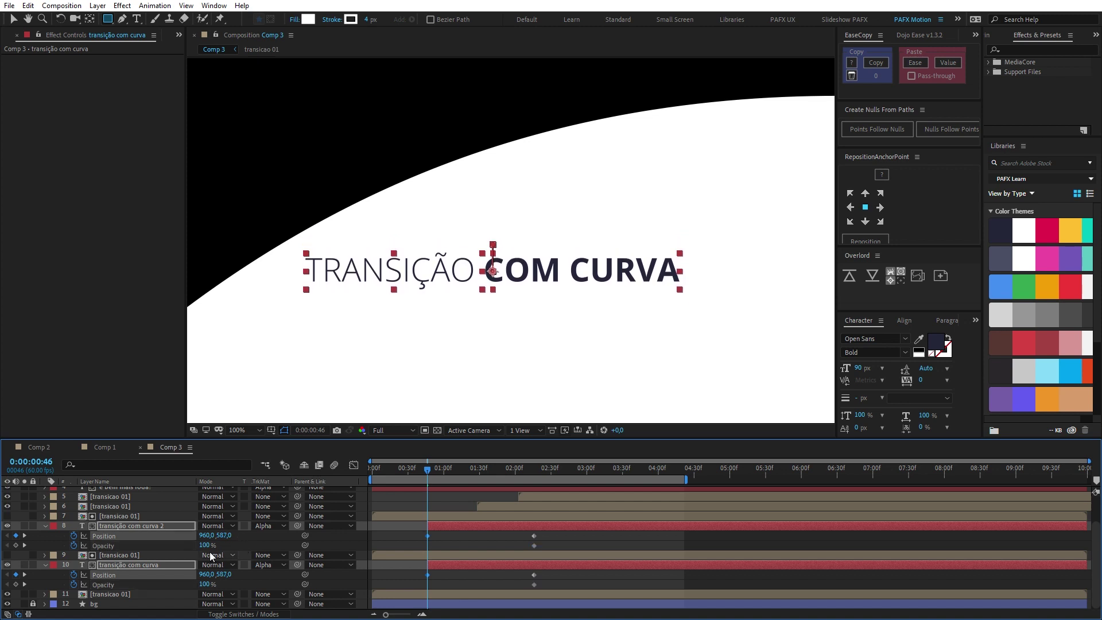
pyautogui.click(205, 545)
pyautogui.write('0')
pyautogui.press('Return')
# Set 100% incoming and outgoing velocity influence on all Position and Opacity keyframes of the two "transição com curva" layers.
pyautogui.moveTo(379, 531); pyautogui.dragTo(655, 595)
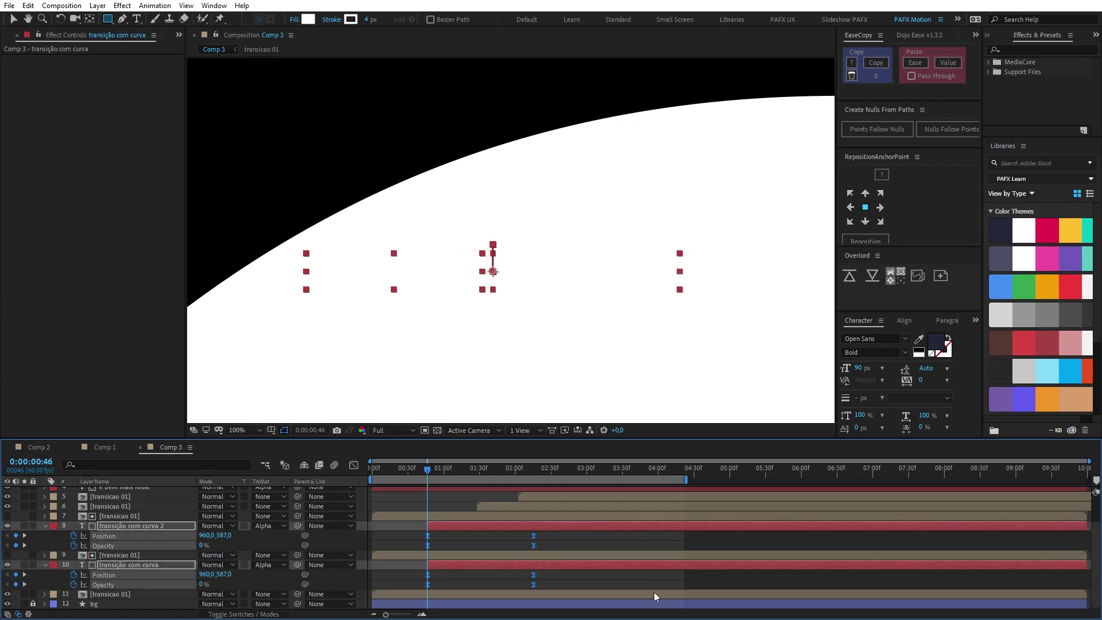
pyautogui.hotkey('ctrl', 'shift', 'k')
pyautogui.click(552, 266)
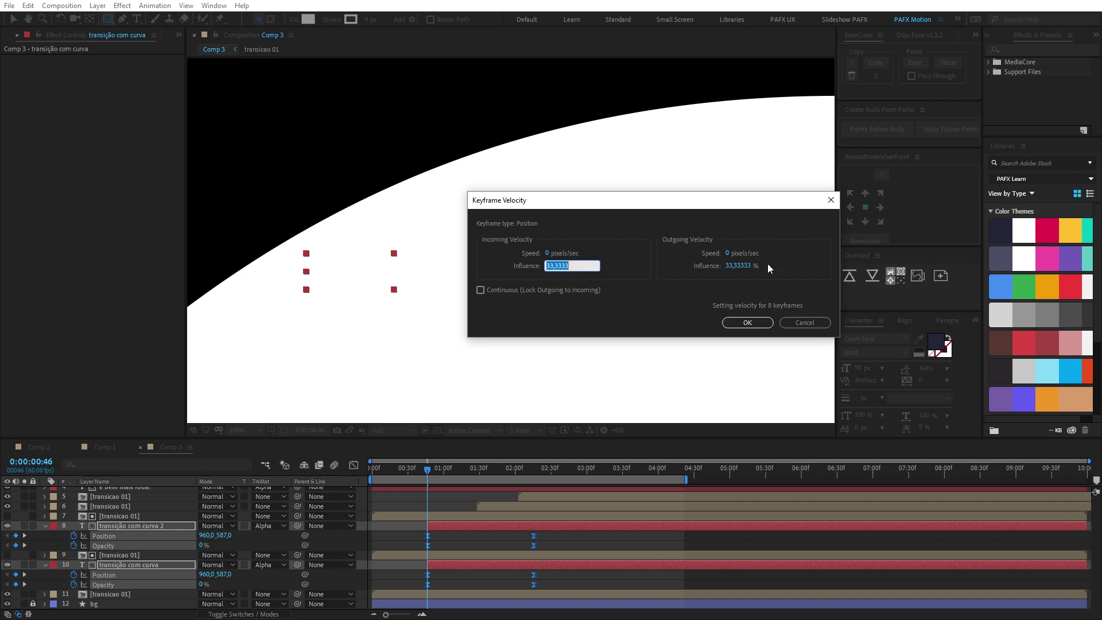
pyautogui.write('100')
pyautogui.click(732, 266)
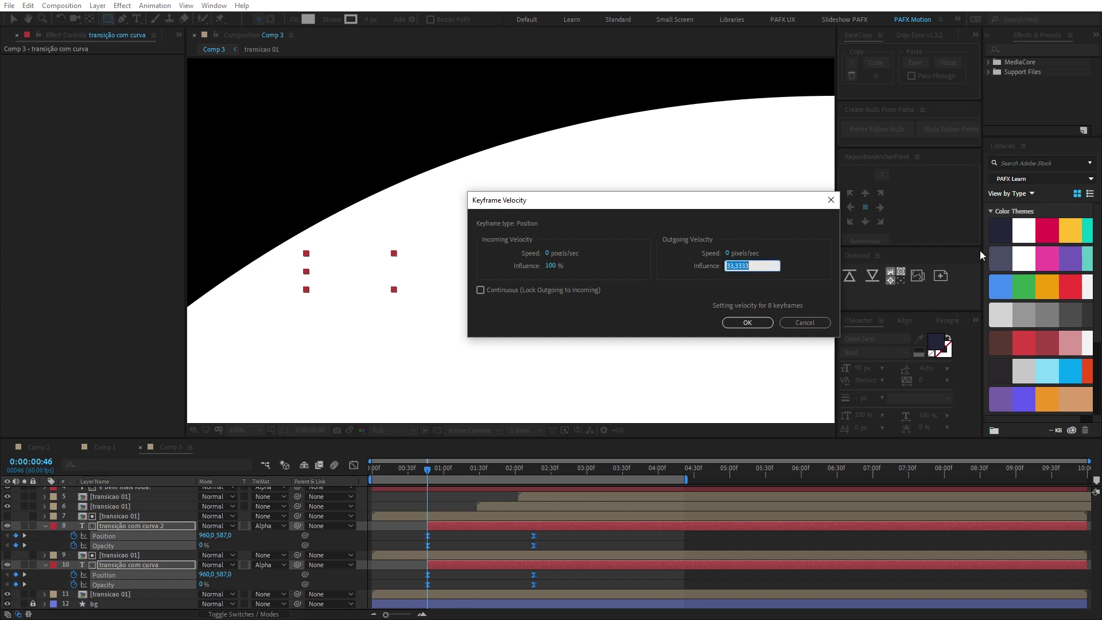
pyautogui.write('100')
pyautogui.press('Return')
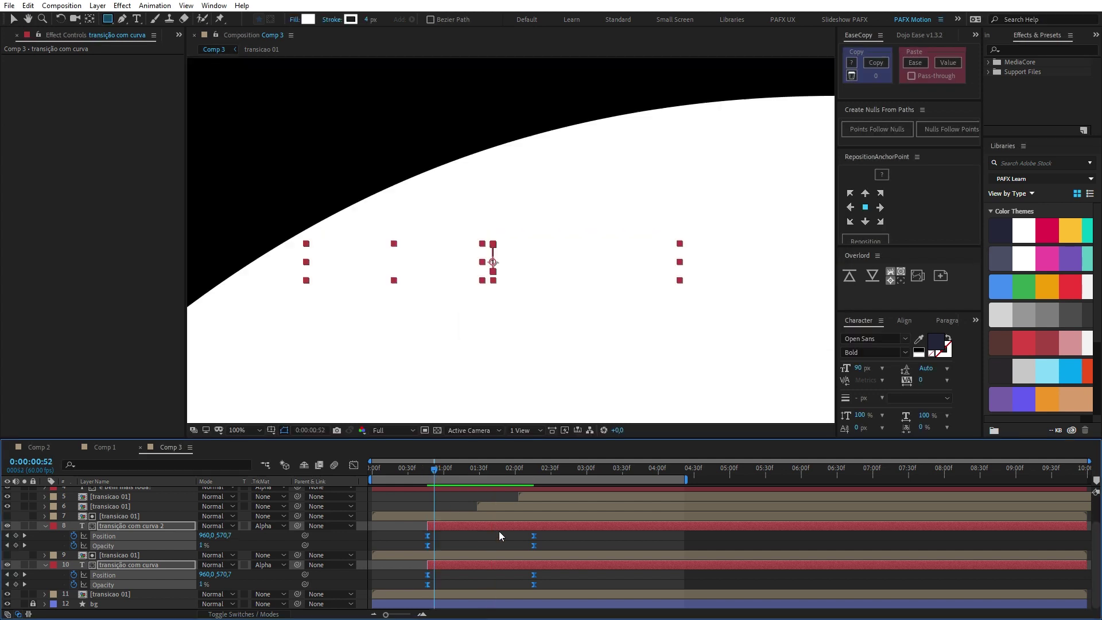
# Move the ending Position and Opacity keyframes of both "transição com curva" layers 30 frames earlier and preview the animation.
pyautogui.press('space')
pyautogui.moveTo(509, 535); pyautogui.dragTo(558, 605)
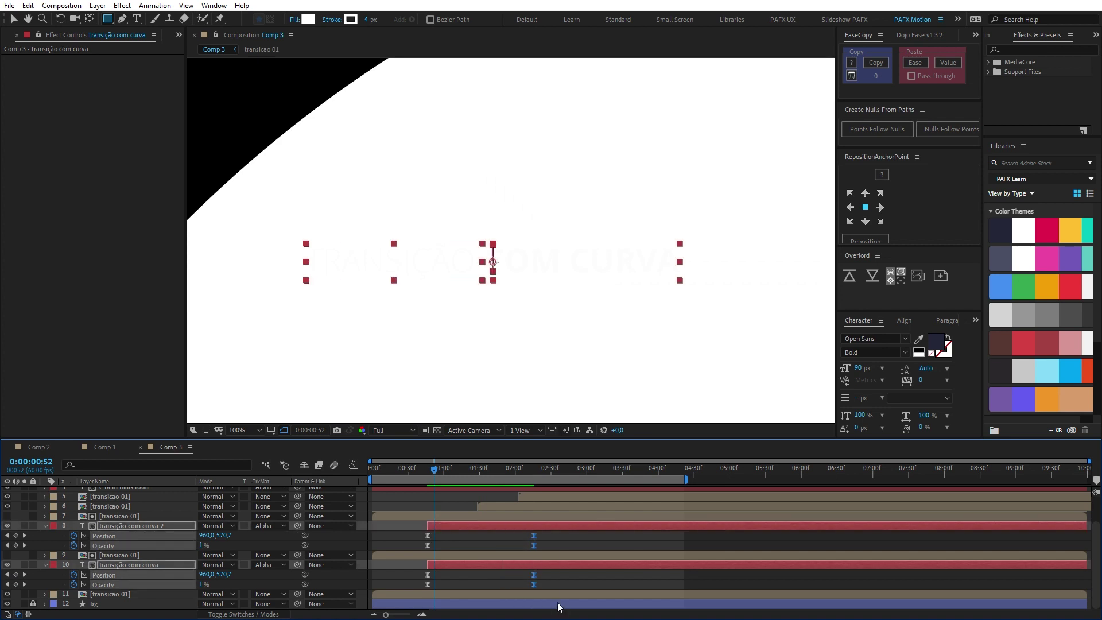
pyautogui.hotkey('alt', 'shift', 'Left')
pyautogui.hotkey('alt', 'shift', 'Left')
pyautogui.hotkey('alt', 'shift', 'Left')
pyautogui.click(429, 473)
pyautogui.press('space')
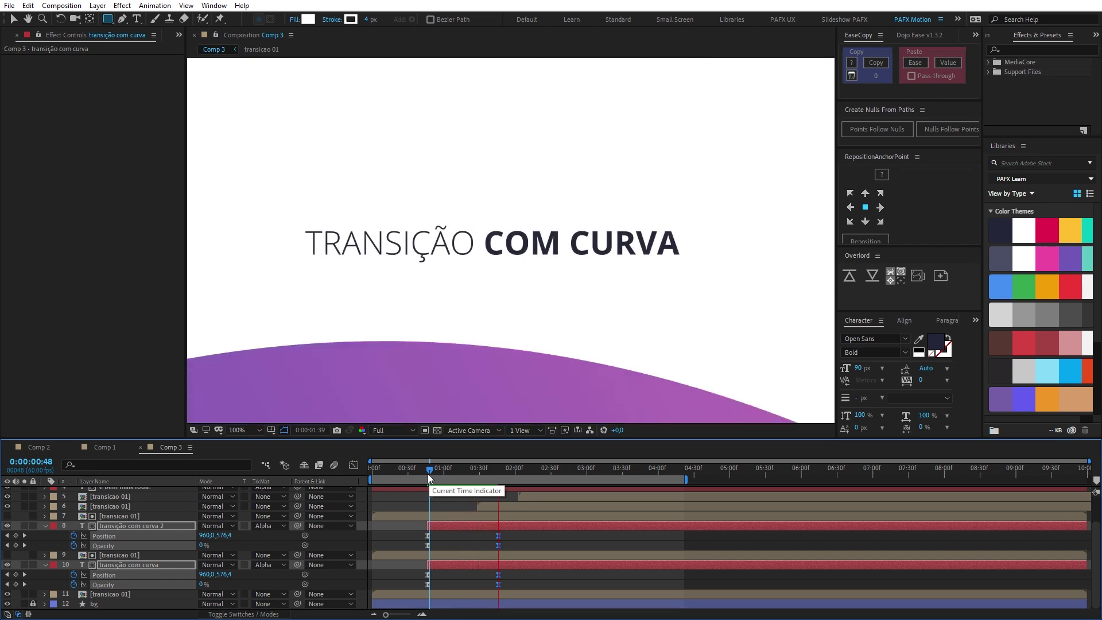
pyautogui.click(424, 474)
pyautogui.press('space')
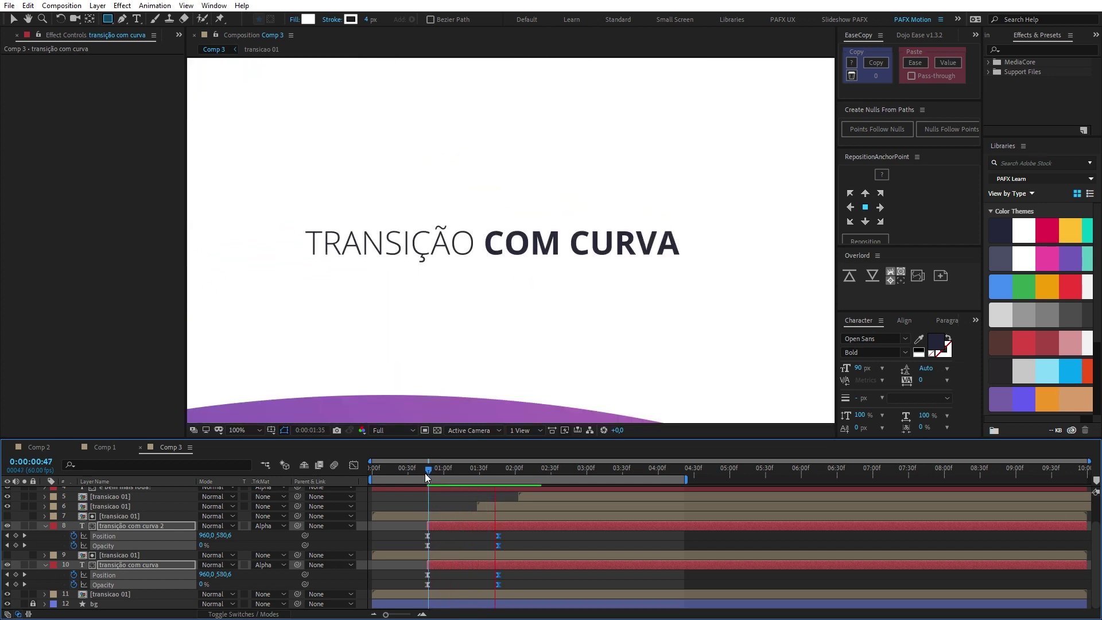
pyautogui.click(422, 470)
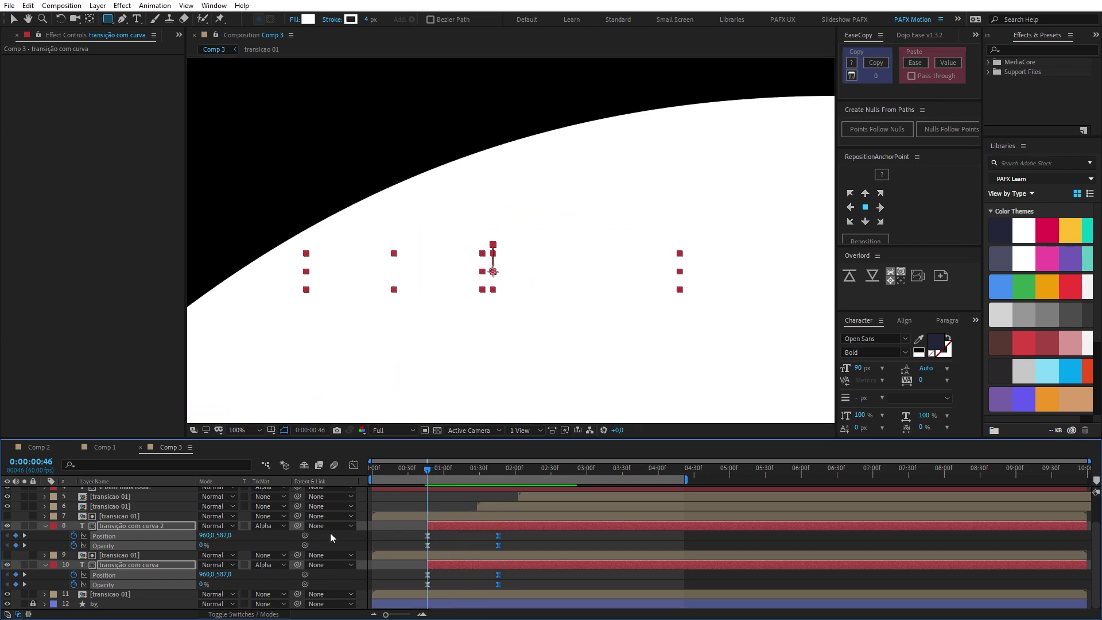
# Shift the lower "transição com curva" layer with its keyframes 10 frames later and preview the staggered words.
pyautogui.click(439, 525)
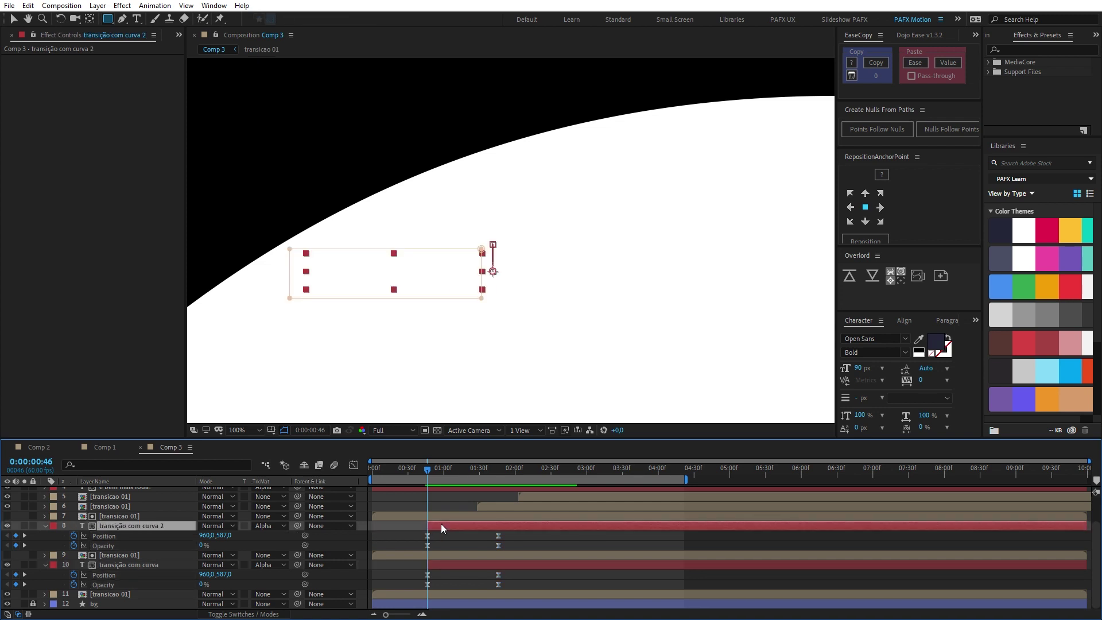
pyautogui.click(440, 567)
pyautogui.moveTo(398, 574); pyautogui.dragTo(520, 595)
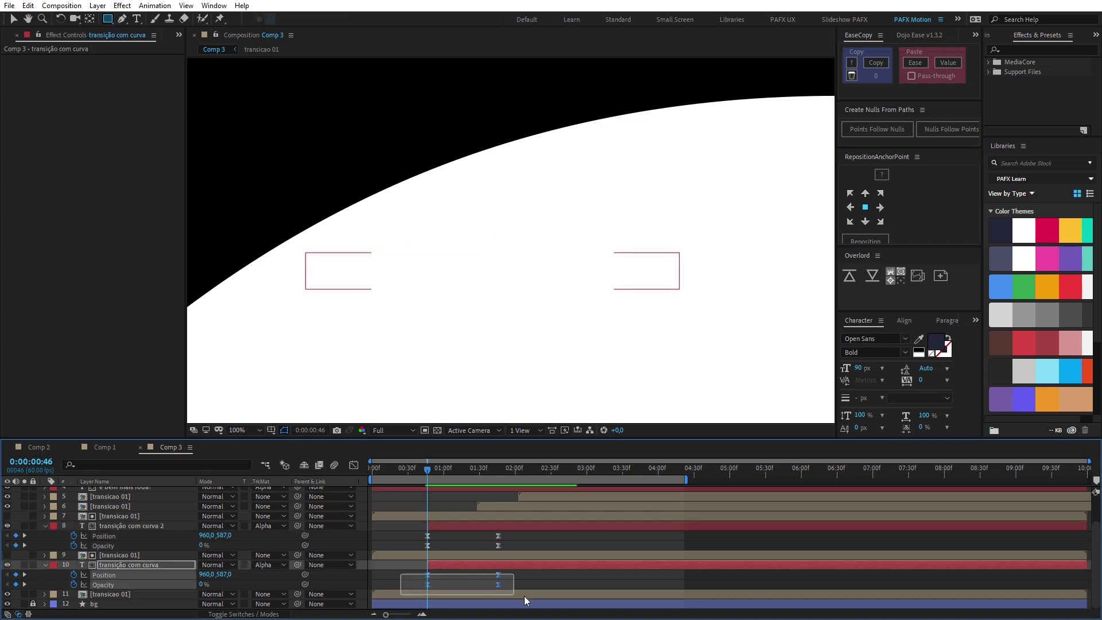
pyautogui.click(604, 567)
pyautogui.hotkey('alt', 'shift', 'pagedown')
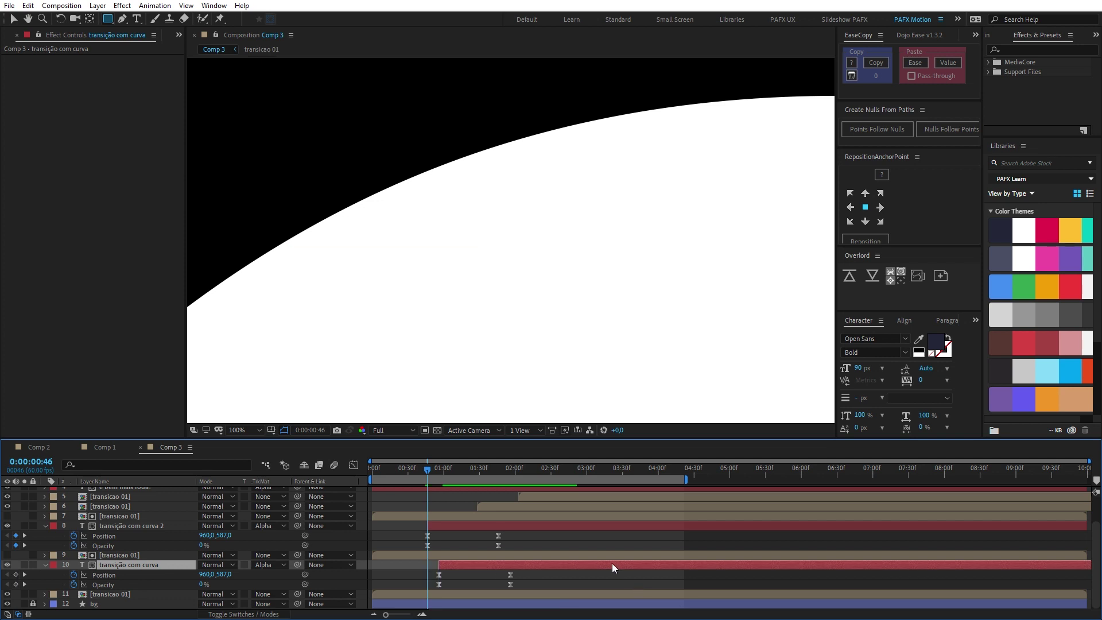
pyautogui.press(',')
pyautogui.press(',')
pyautogui.click(420, 467)
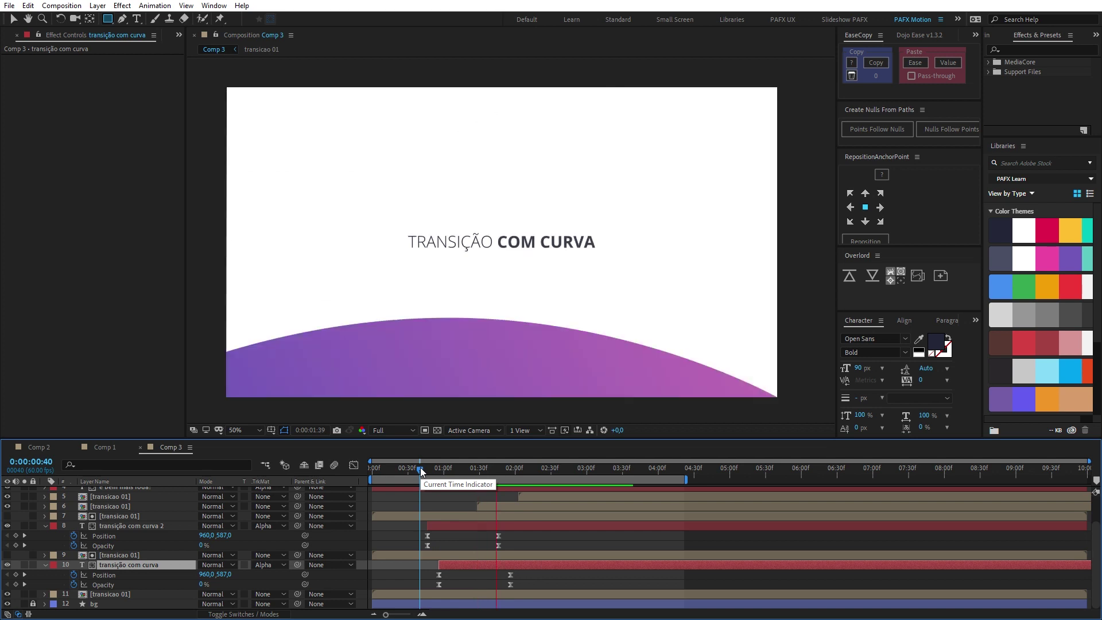
pyautogui.press('space')
# Move the ending Position and Opacity keyframes of both "transição com curva" layers 10 frames earlier.
pyautogui.moveTo(399, 533); pyautogui.dragTo(516, 571)
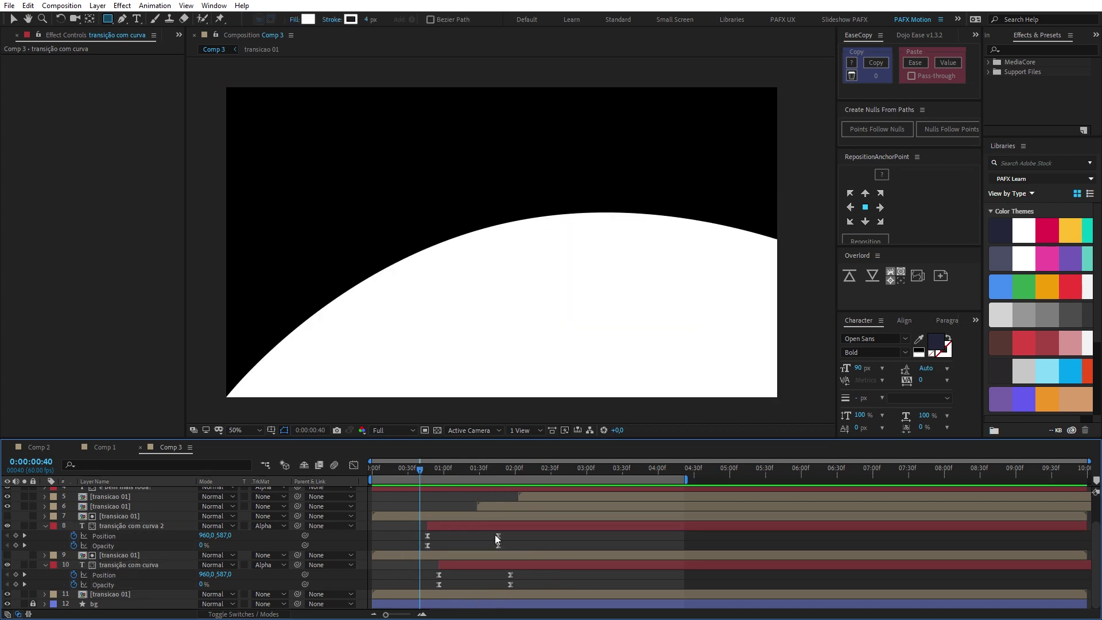
pyautogui.moveTo(477, 533); pyautogui.dragTo(552, 589)
pyautogui.hotkey('alt', 'shift', 'Left')
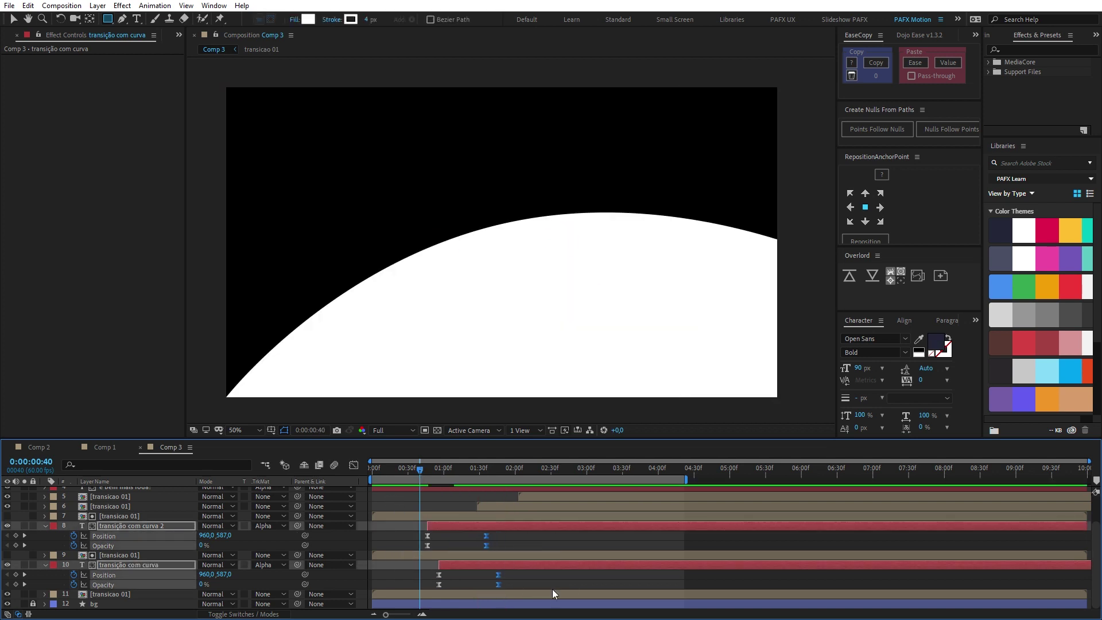
# Set the starting Position keyframe to 960, 601 on "transição com curva 2" and 960, 600 on "transição com curva".
pyautogui.press('k')
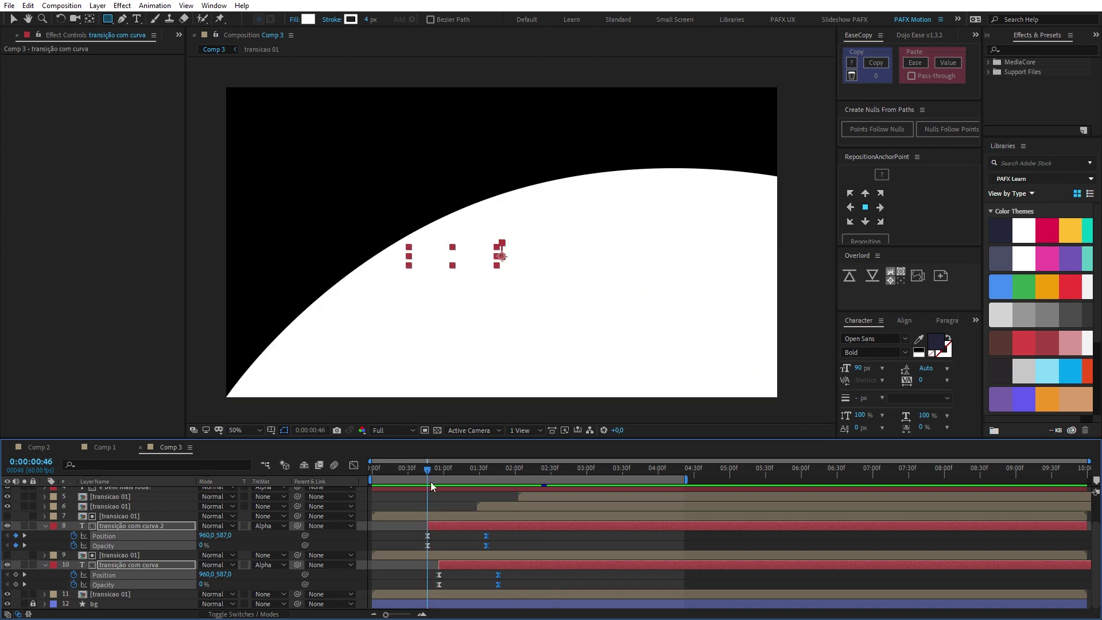
pyautogui.click(247, 539)
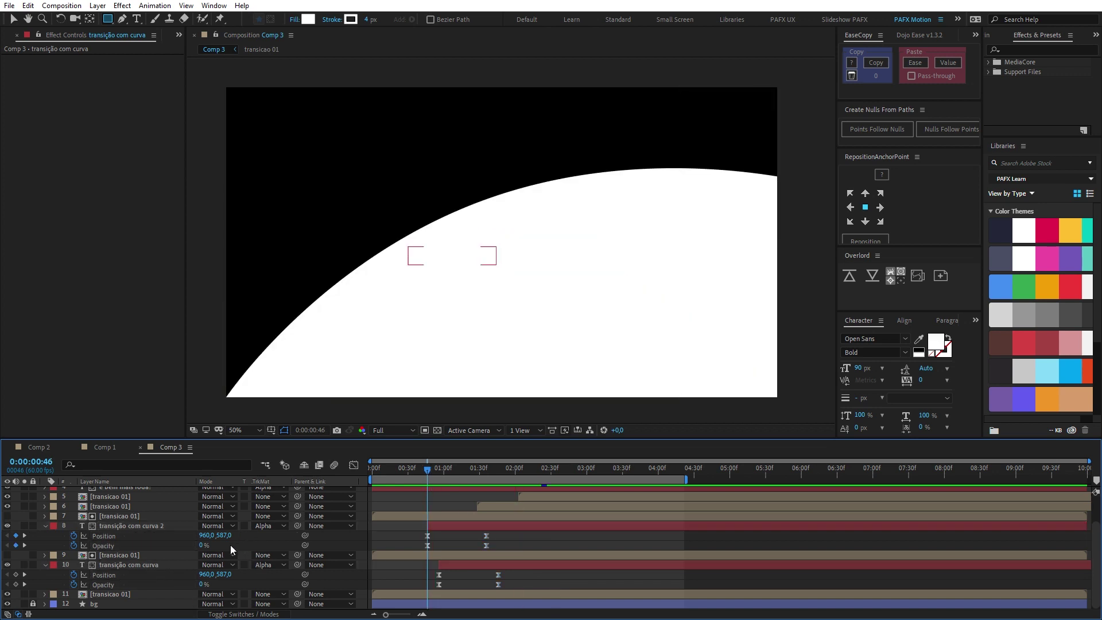
pyautogui.moveTo(223, 535); pyautogui.dragTo(228, 538)
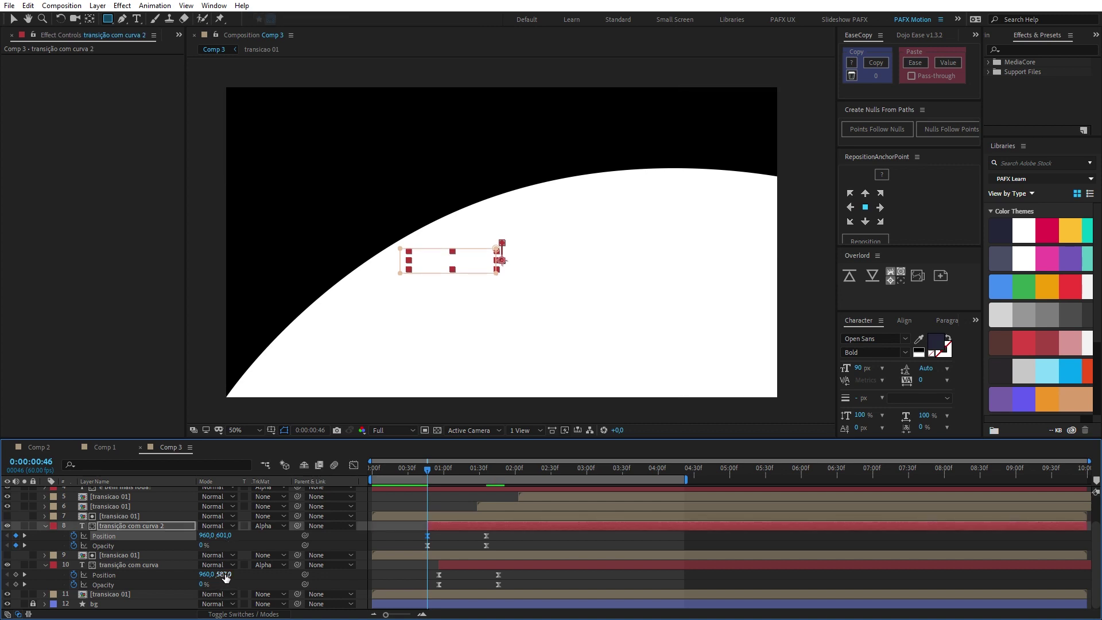
pyautogui.click(225, 575)
pyautogui.moveTo(455, 472); pyautogui.dragTo(445, 473)
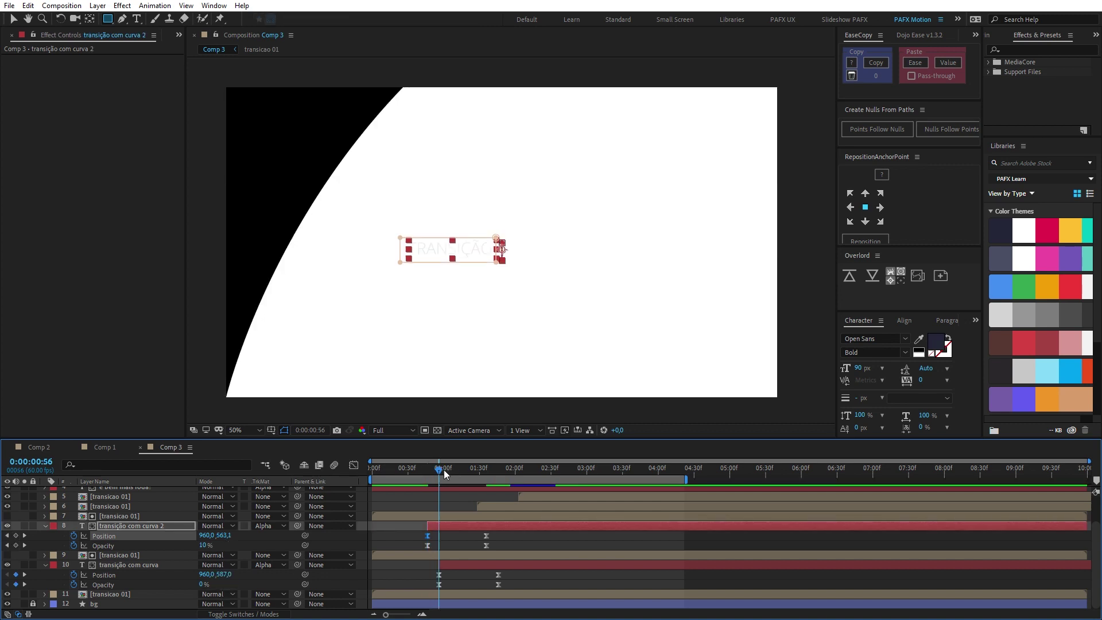
pyautogui.click(225, 575)
pyautogui.press('Return')
pyautogui.click(418, 467)
pyautogui.press('space')
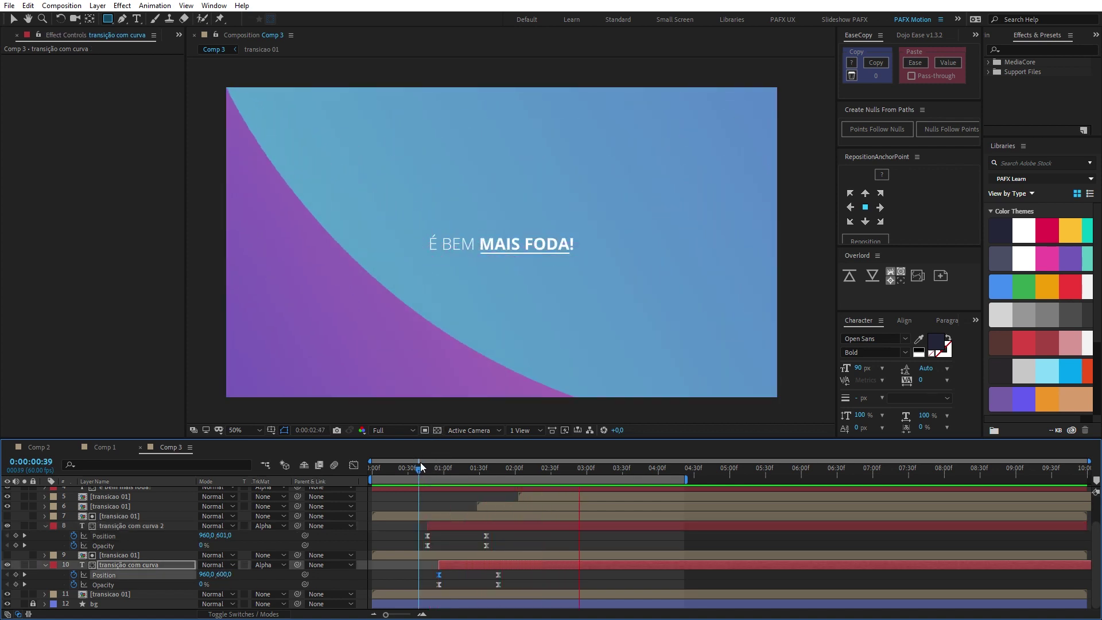
pyautogui.press('space')
# Draw a rectangular mask around the words "É BEM MAIS" on the "é bem mais foda!" text layer.
pyautogui.scroll(2, 427, 474)
pyautogui.moveTo(584, 471); pyautogui.dragTo(603, 475)
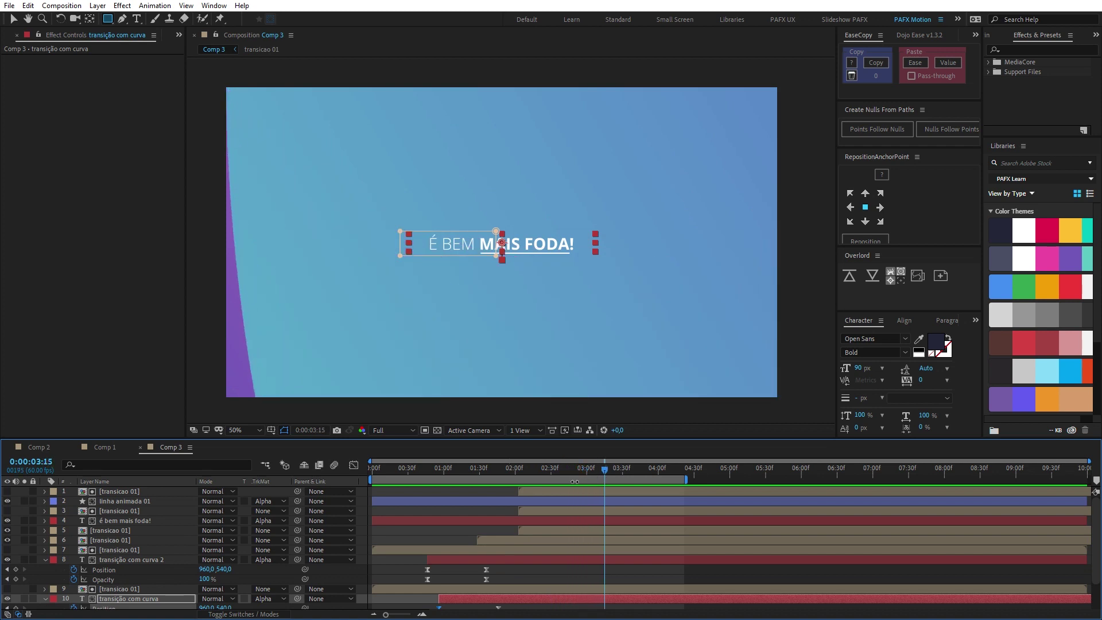
pyautogui.click(120, 519)
pyautogui.scroll(2, 475, 351)
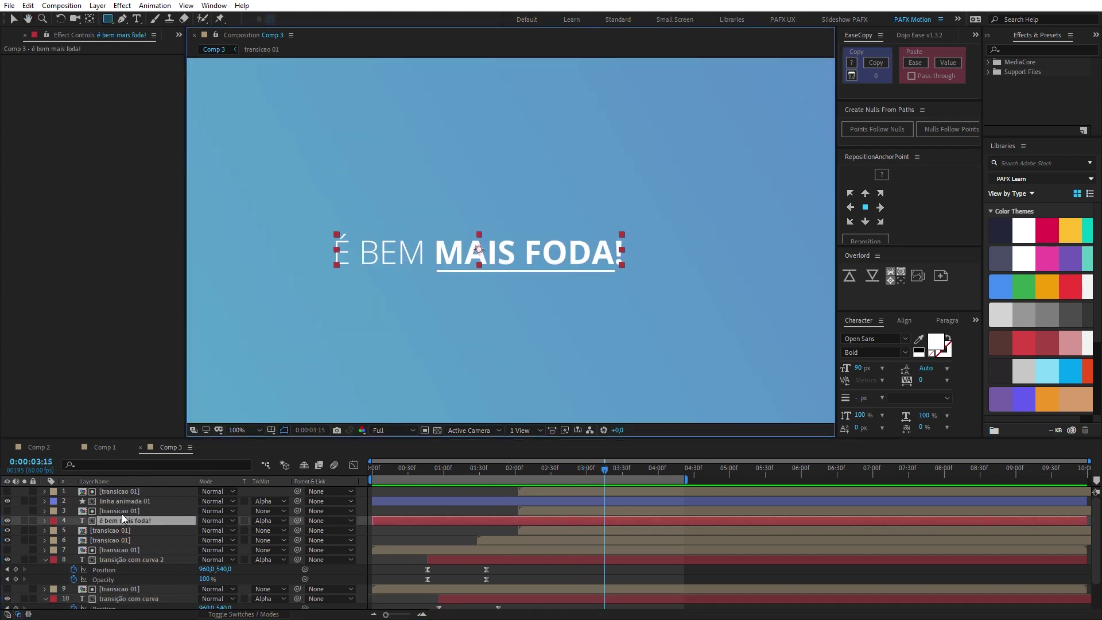
pyautogui.moveTo(321, 224); pyautogui.dragTo(519, 279)
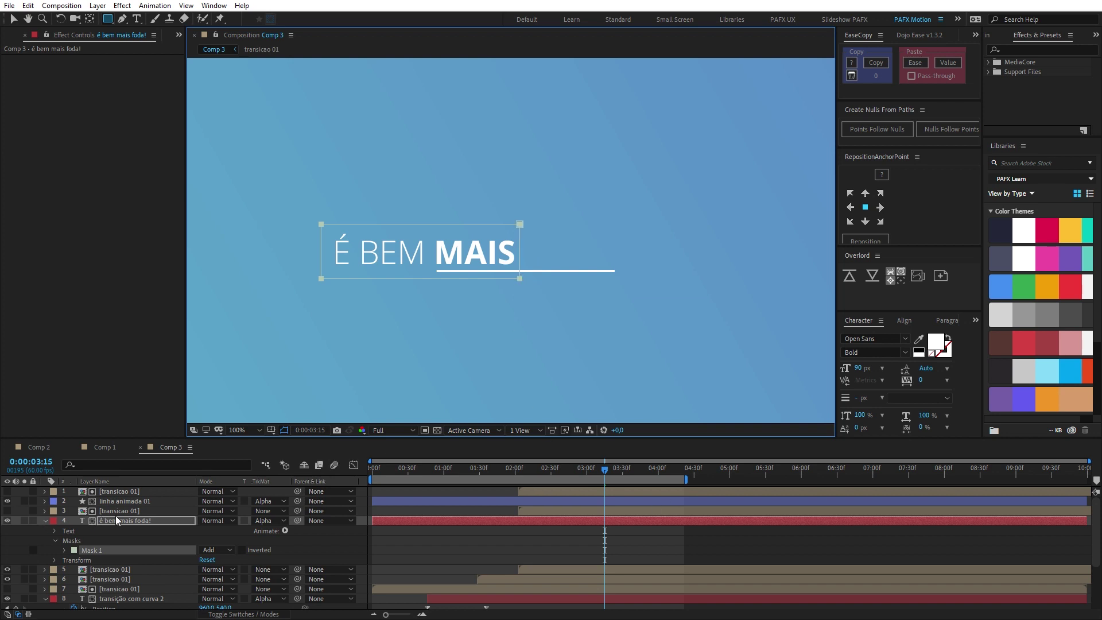
# Duplicate the masked "é bem mais foda!" layer with its transicao 01 matte and invert Mask 1 on the lower text copy.
pyautogui.keyDown('ctrl'); pyautogui.click(137, 510); pyautogui.keyUp('ctrl')
pyautogui.hotkey('ctrl', 'd')
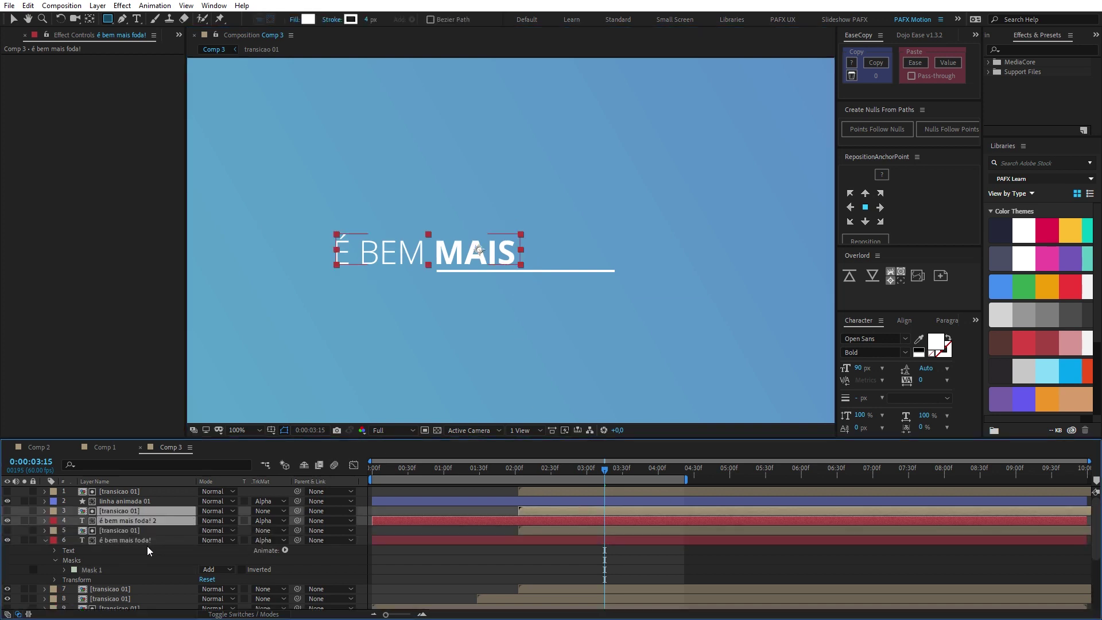
pyautogui.click(114, 540)
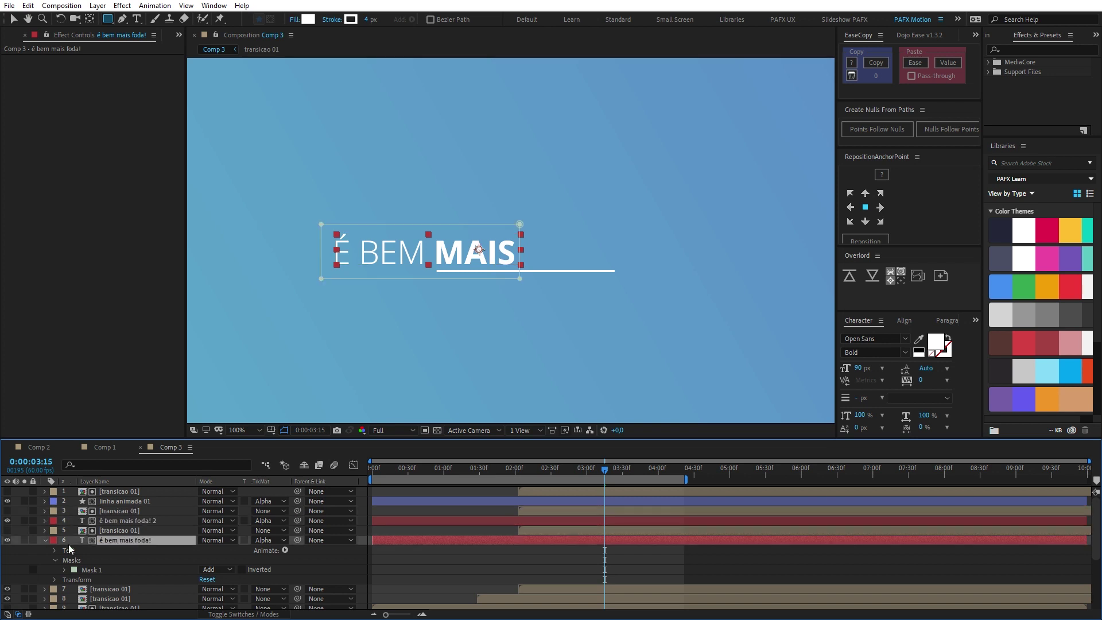
pyautogui.click(242, 569)
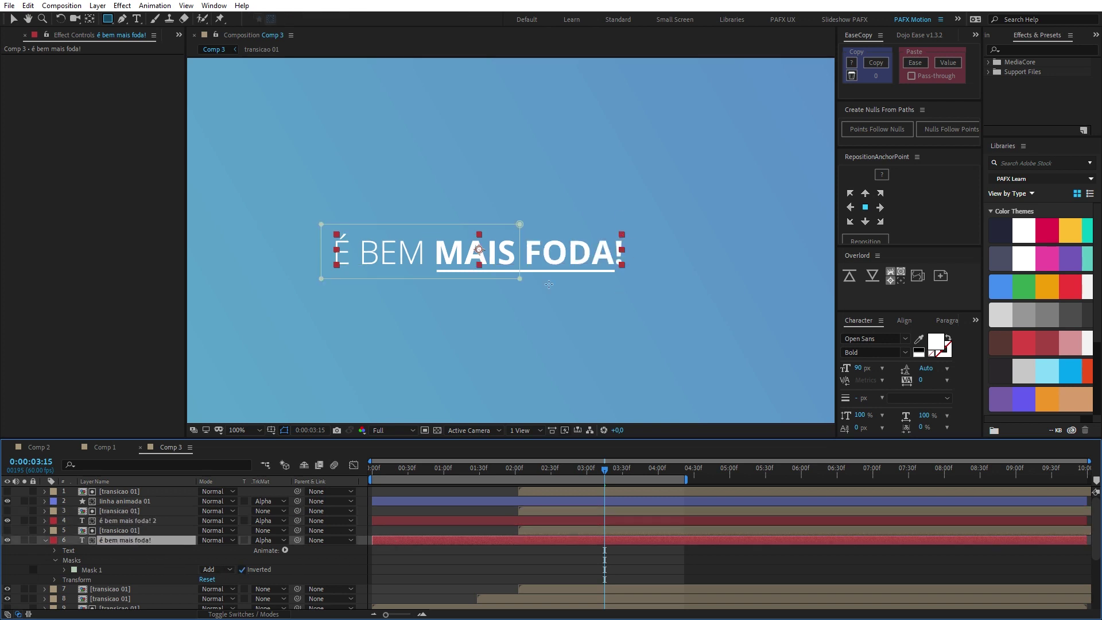
# Trim the start of both "é bem mais foda!" text layers to 0:00:02:15.
pyautogui.moveTo(602, 474); pyautogui.dragTo(533, 472)
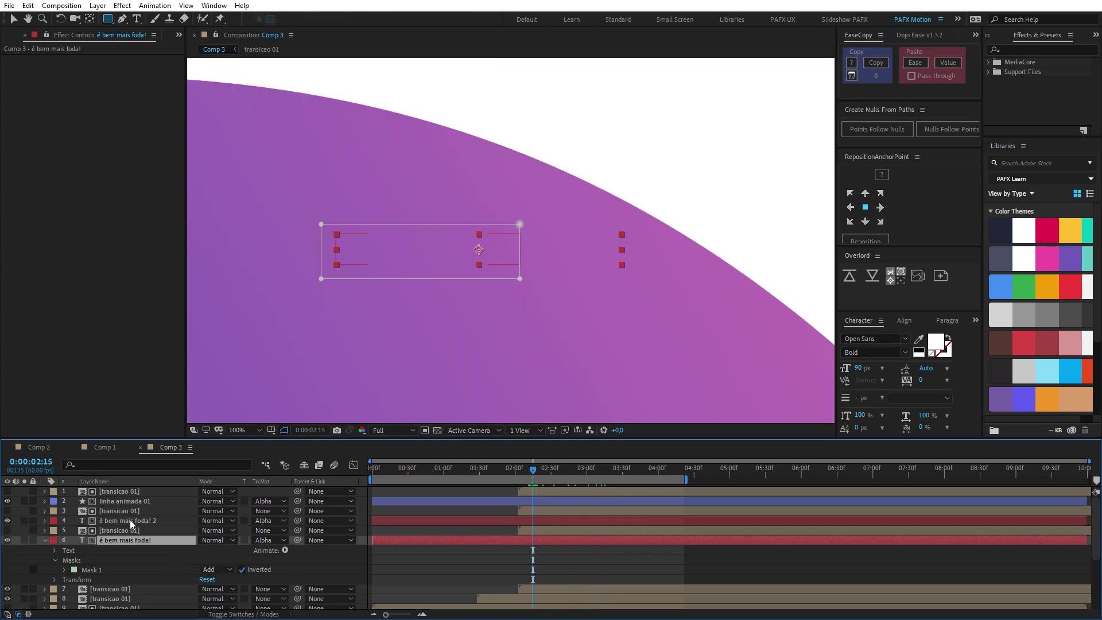
pyautogui.keyDown('ctrl'); pyautogui.click(138, 521); pyautogui.keyUp('ctrl')
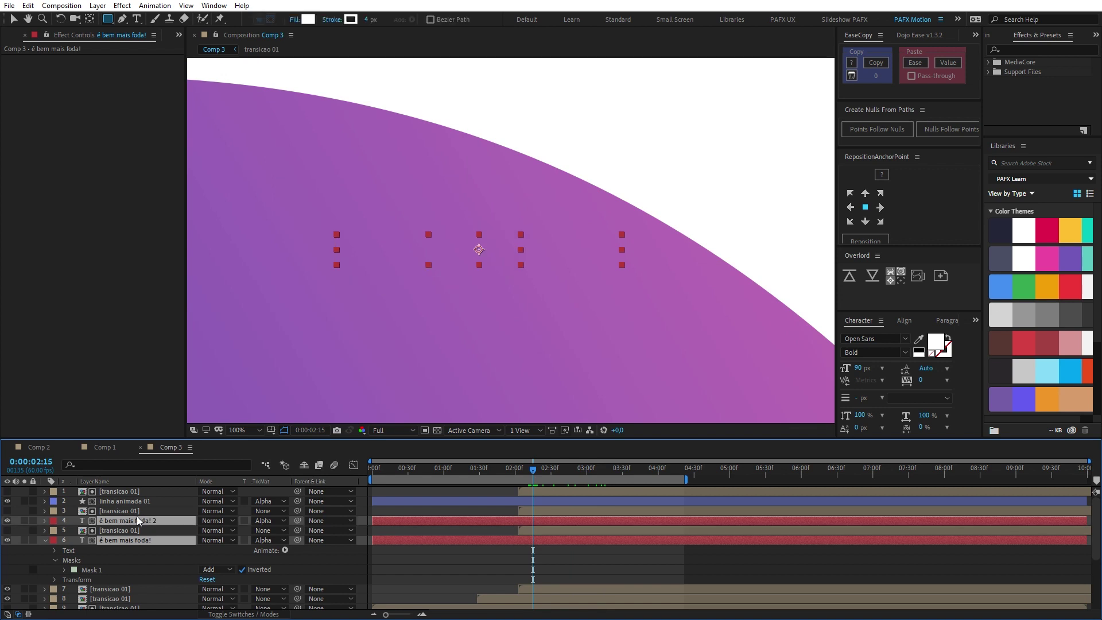
pyautogui.hotkey('alt', '[')
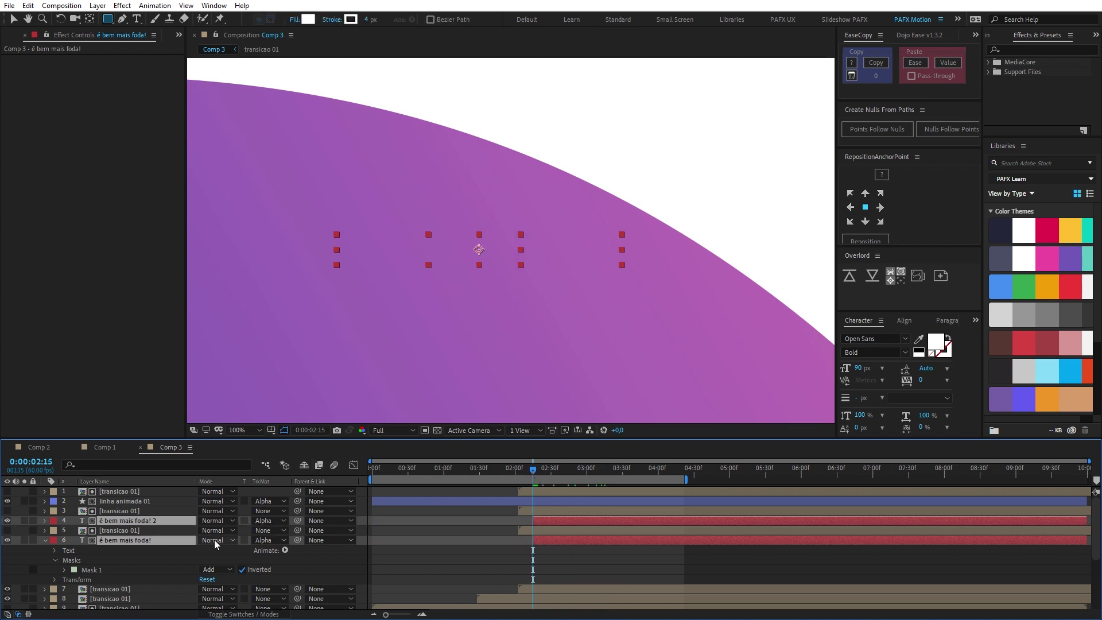
pyautogui.click(425, 570)
# Keyframe Position on the lower "é bem mais foda!" layer, with the keyframe moved to about 0:00:03:05.
pyautogui.click(126, 535)
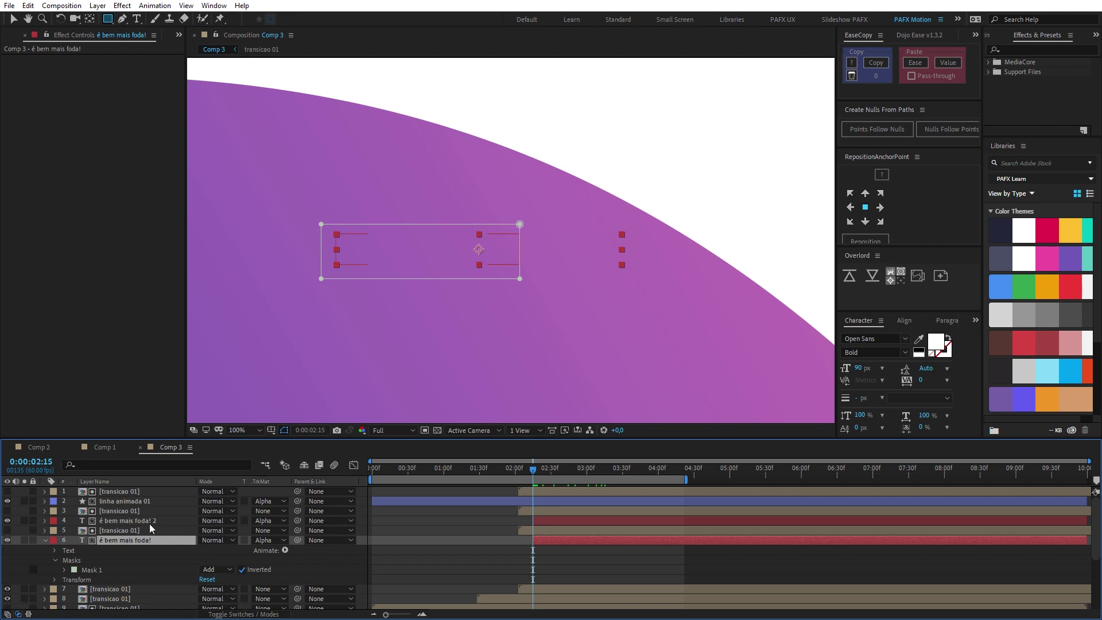
pyautogui.click(148, 520)
pyautogui.click(147, 541)
pyautogui.press('p')
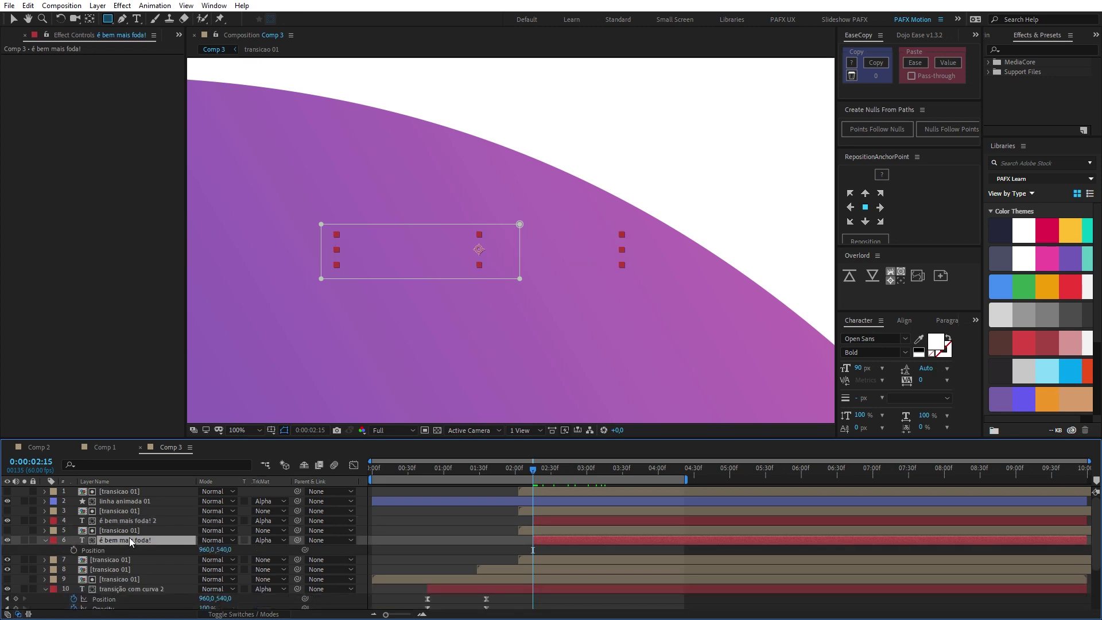
pyautogui.click(74, 551)
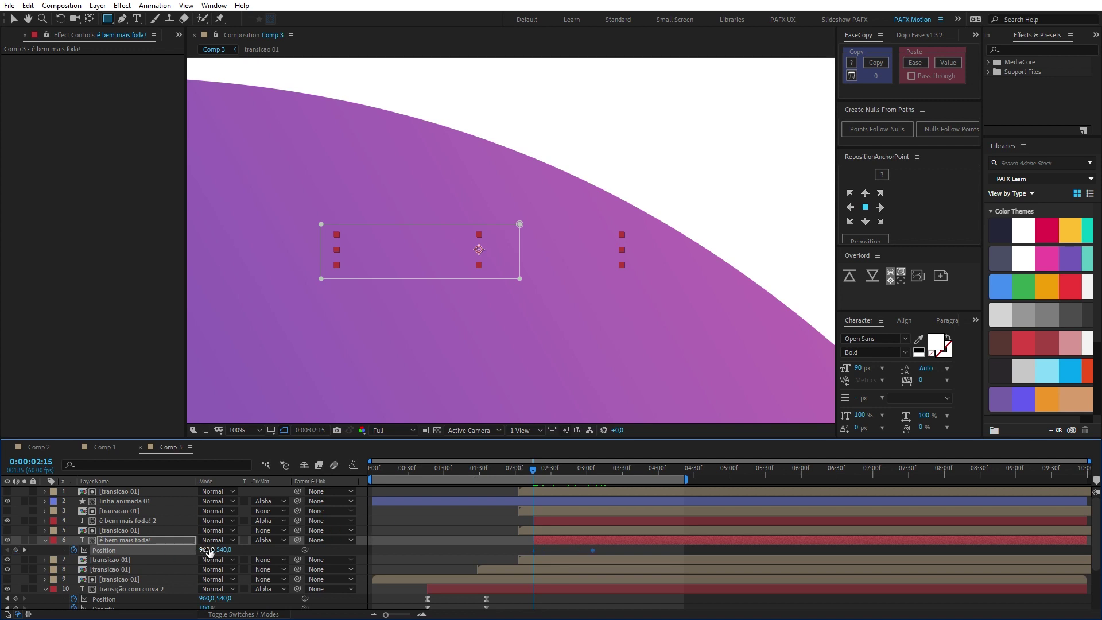
# Add a starting Position keyframe of 1031, 540 at 0:00:02:15 on the lower "é bem mais foda!" layer and Easy Ease both keyframes.
pyautogui.moveTo(210, 552); pyautogui.dragTo(242, 549)
pyautogui.moveTo(508, 548); pyautogui.dragTo(646, 560)
pyautogui.press('F9')
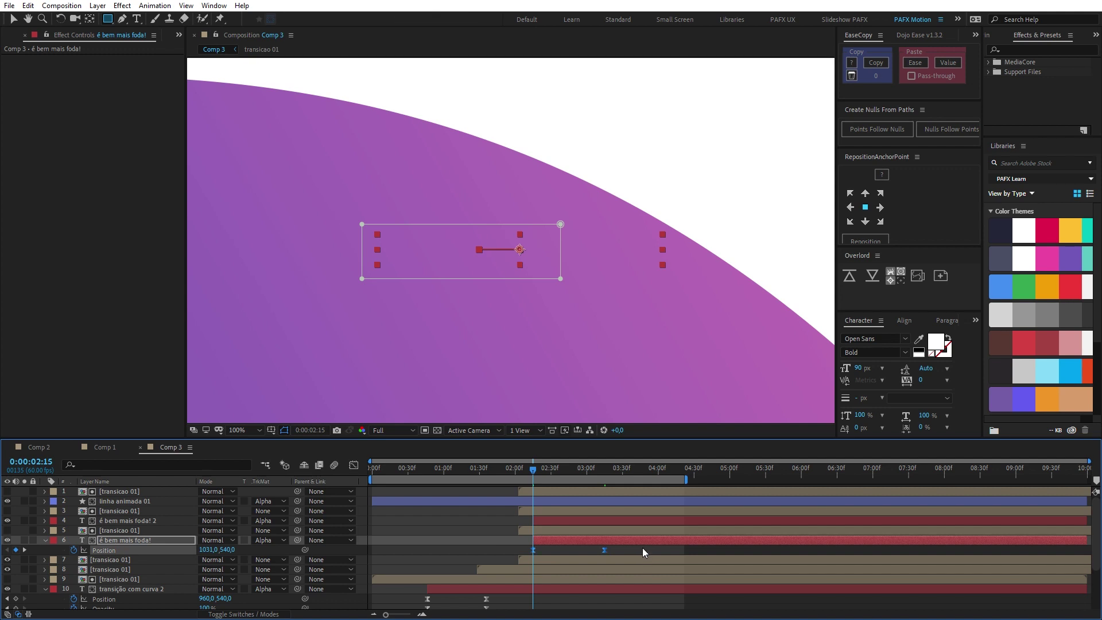
# Set the velocity influence of the lower "é bem mais foda!" layer's Position keyframes to 90% incoming and 60% outgoing.
pyautogui.hotkey('ctrl', 'shift', 'k')
pyautogui.click(559, 266)
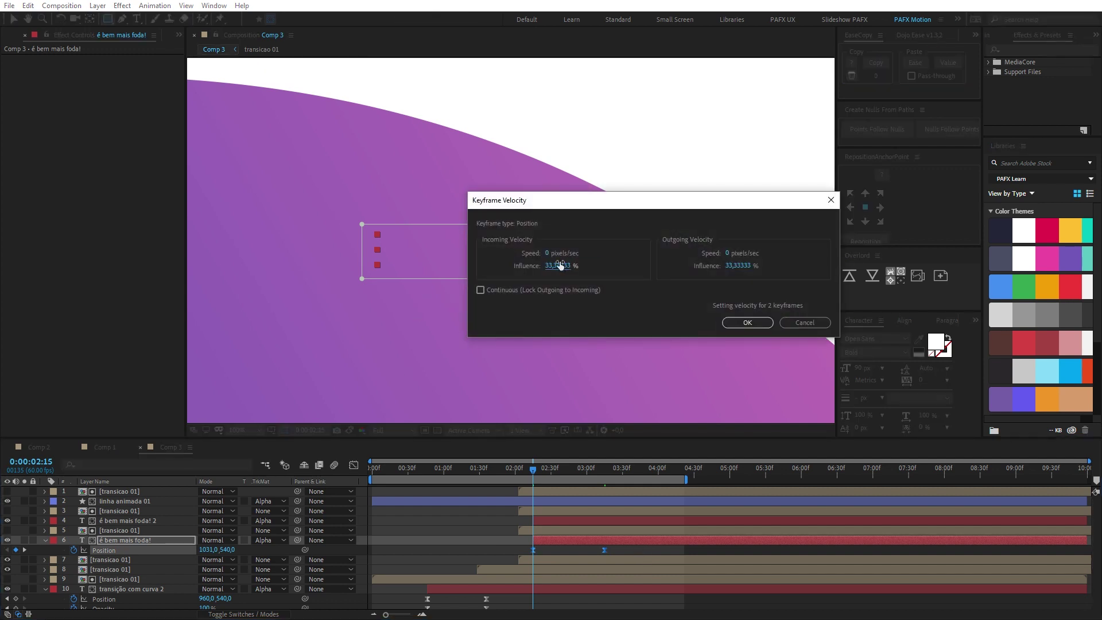
pyautogui.write('90')
pyautogui.press('Tab')
pyautogui.write('60')
pyautogui.press('Return')
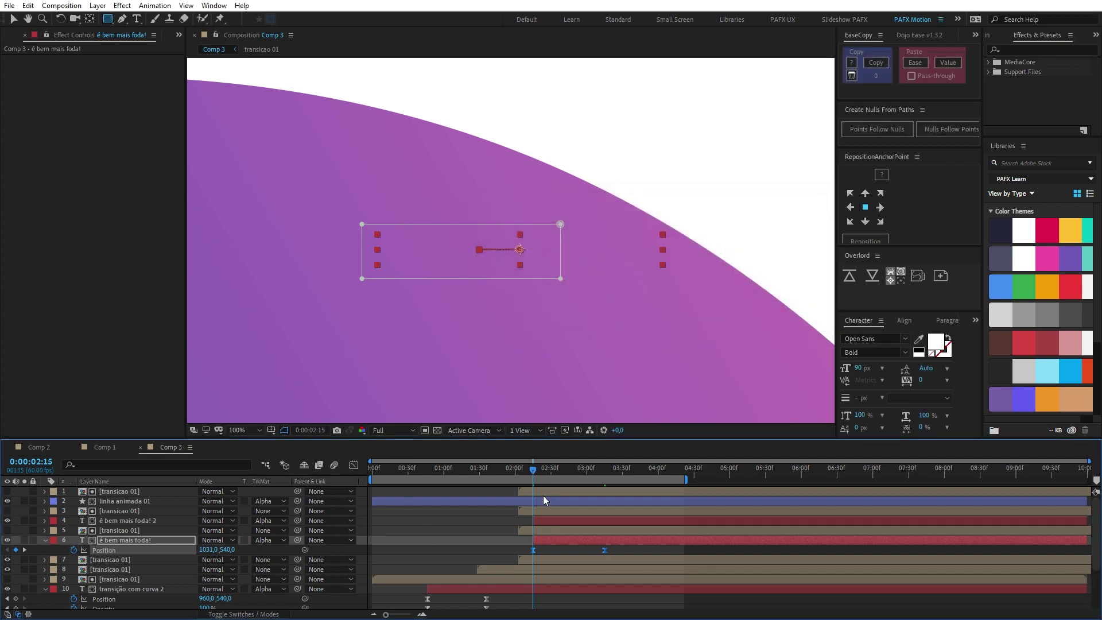
# Shift both Position keyframes of the lower "é bem mais foda!" layer ten frames later, starting at 0:00:02:25, and preview the motion.
pyautogui.press(',')
pyautogui.moveTo(533, 470); pyautogui.dragTo(530, 471)
pyautogui.press('space')
pyautogui.press('space')
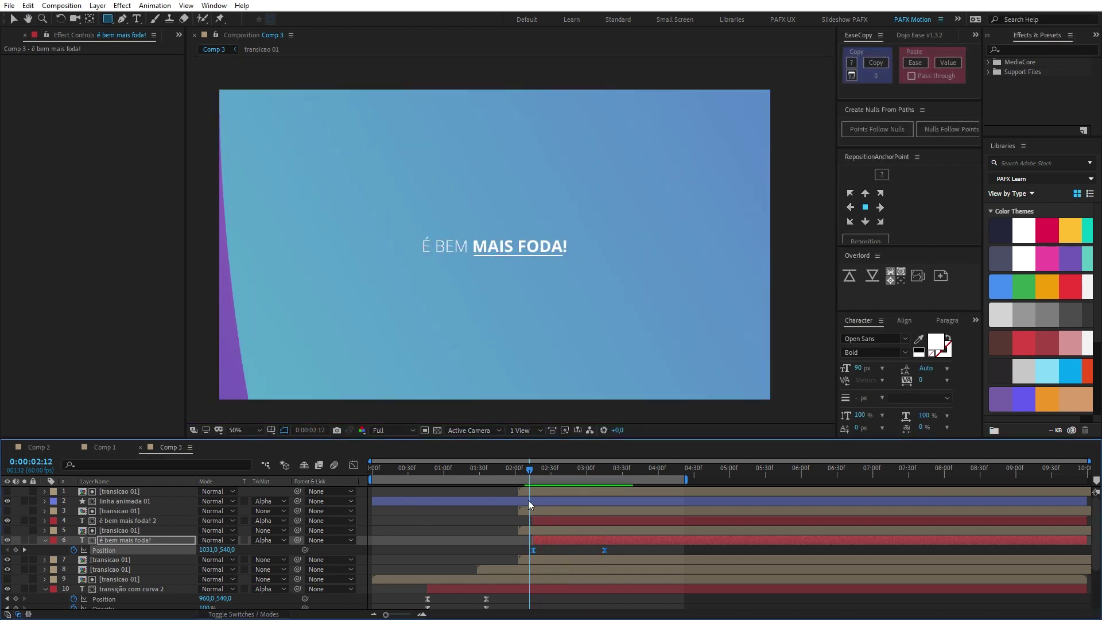
pyautogui.moveTo(522, 548); pyautogui.dragTo(629, 564)
pyautogui.hotkey('alt', 'shift', 'Right')
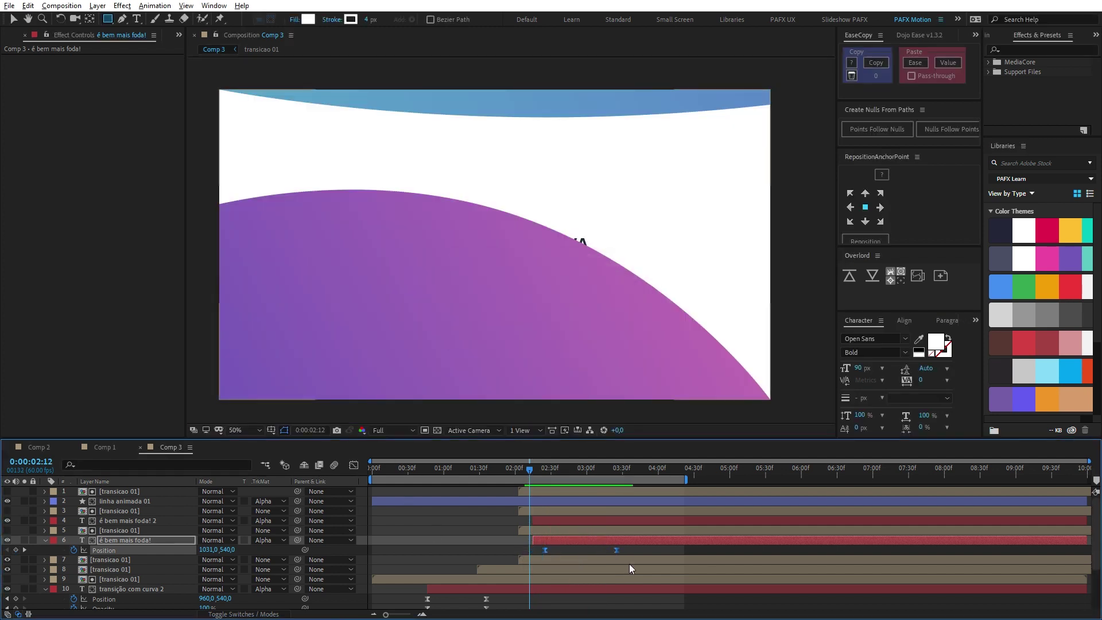
pyautogui.press('space')
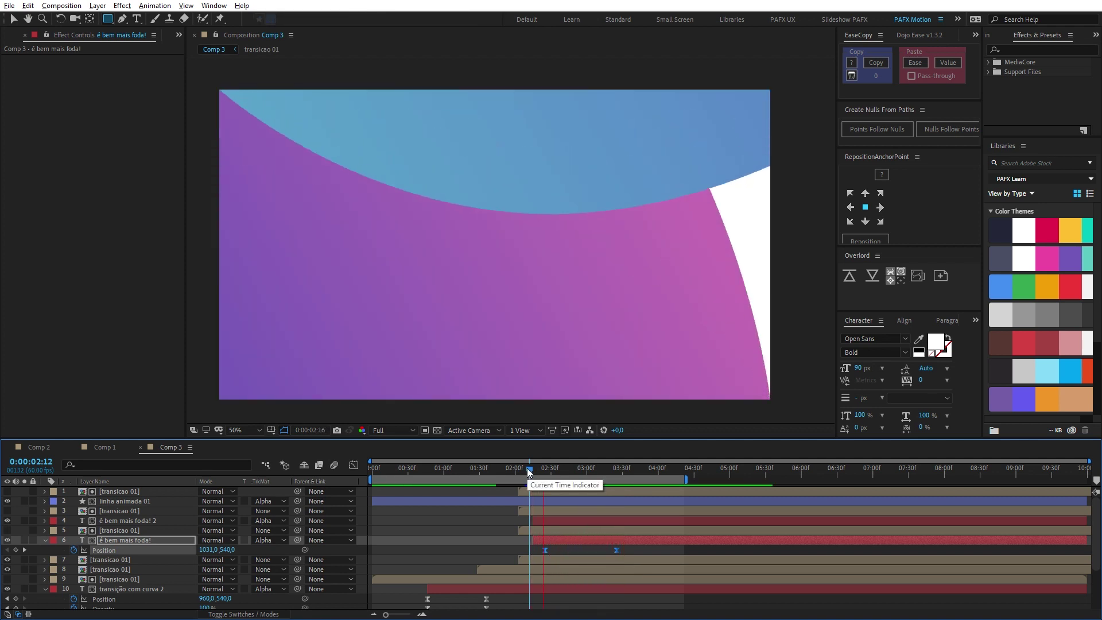
pyautogui.press('space')
# Keyframe Position on "é bem mais foda! 2" from 940, 540 at 0:00:02:25 to 960, 540 at about 0:00:03:25.
pyautogui.click(558, 521)
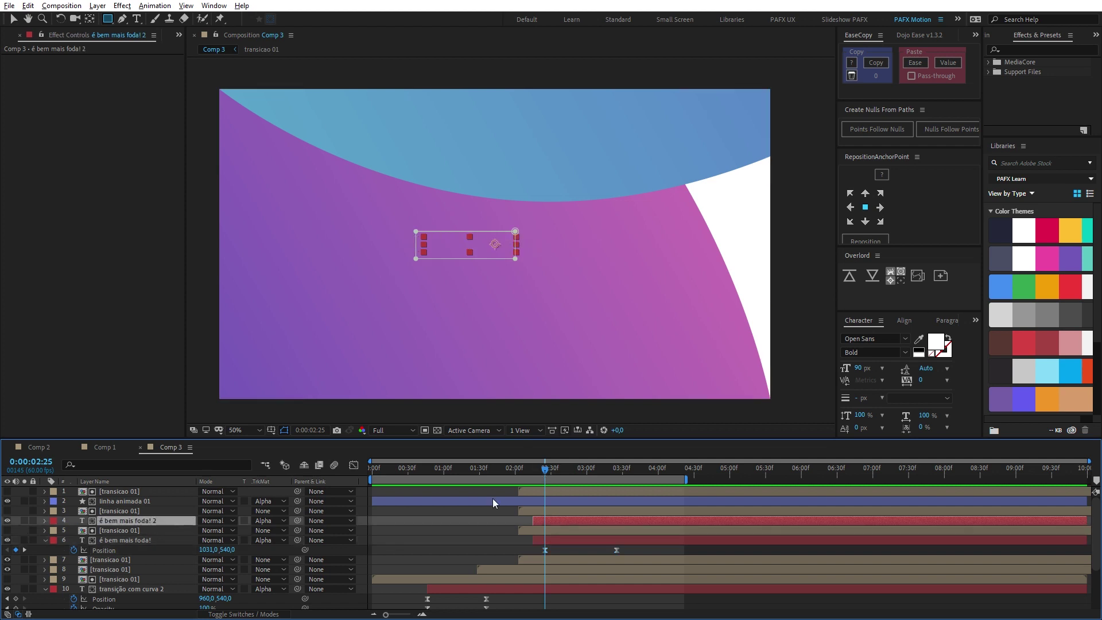
pyautogui.hotkey('alt', 'shift', 'p')
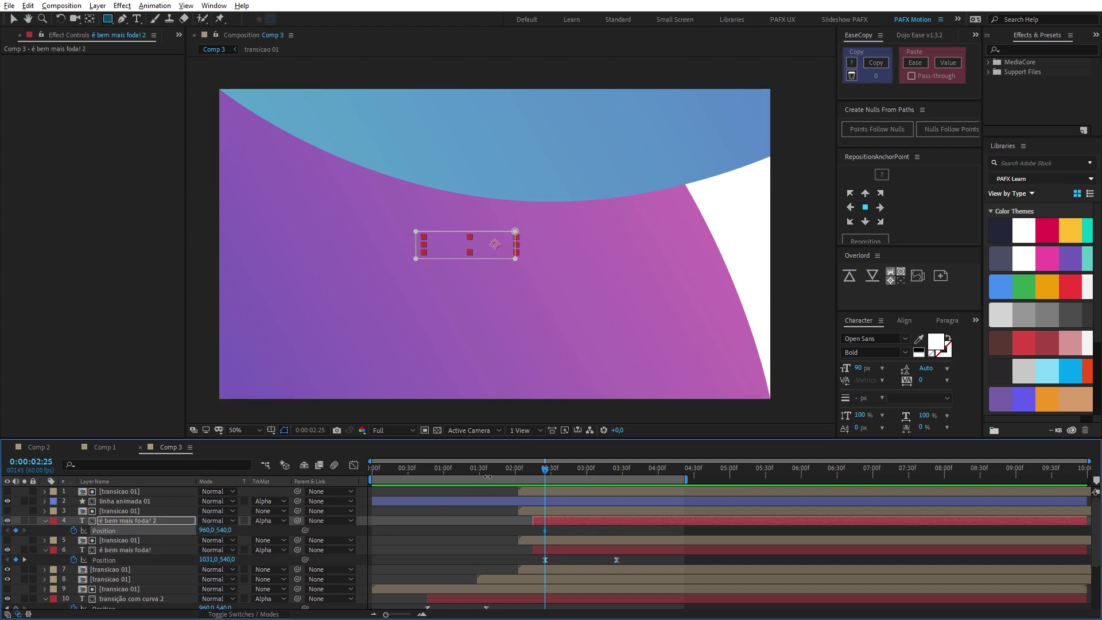
pyautogui.moveTo(546, 530); pyautogui.dragTo(610, 532)
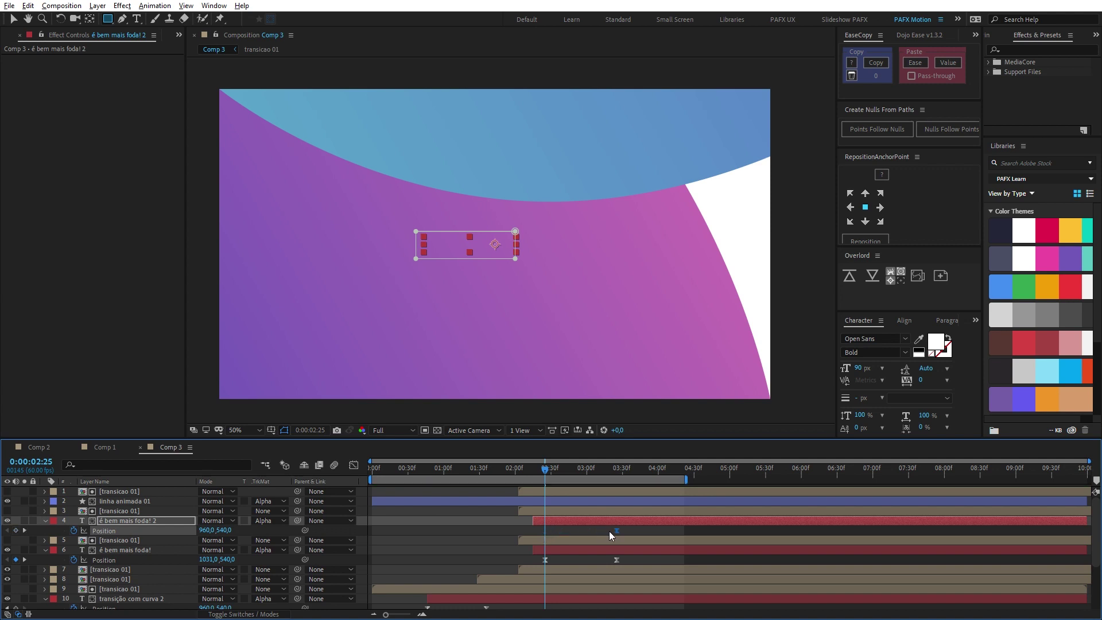
pyautogui.moveTo(205, 530); pyautogui.dragTo(192, 529)
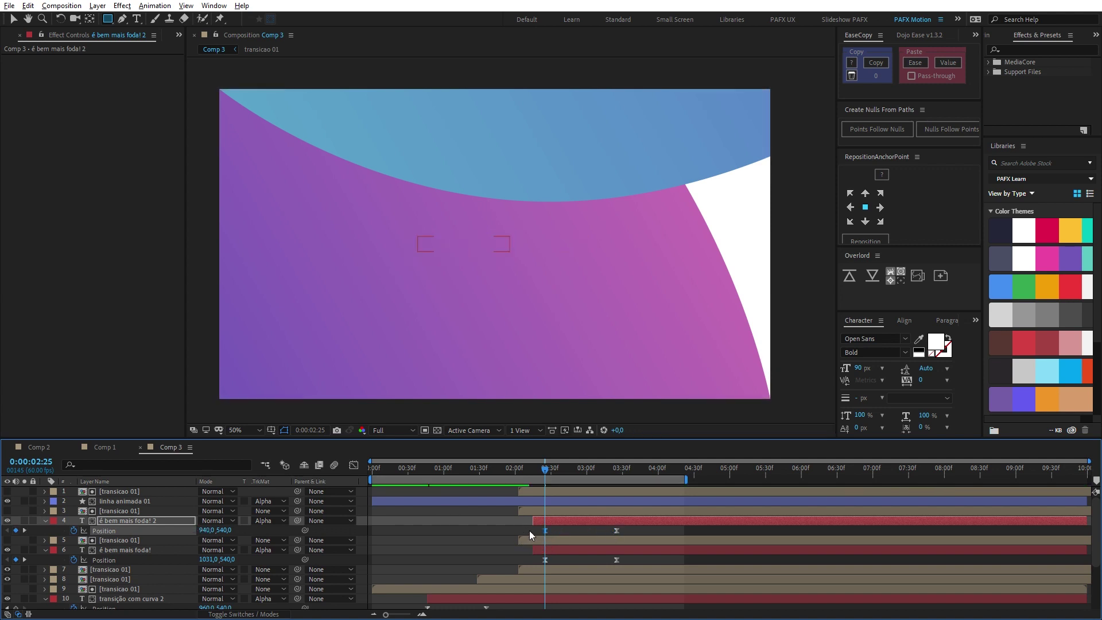
# Set the velocity influence of both "é bem mais foda! 2" Position keyframes to 90% incoming and 50% outgoing and preview the comp.
pyautogui.moveTo(530, 530); pyautogui.dragTo(715, 545)
pyautogui.hotkey('ctrl', 'shift', 'k')
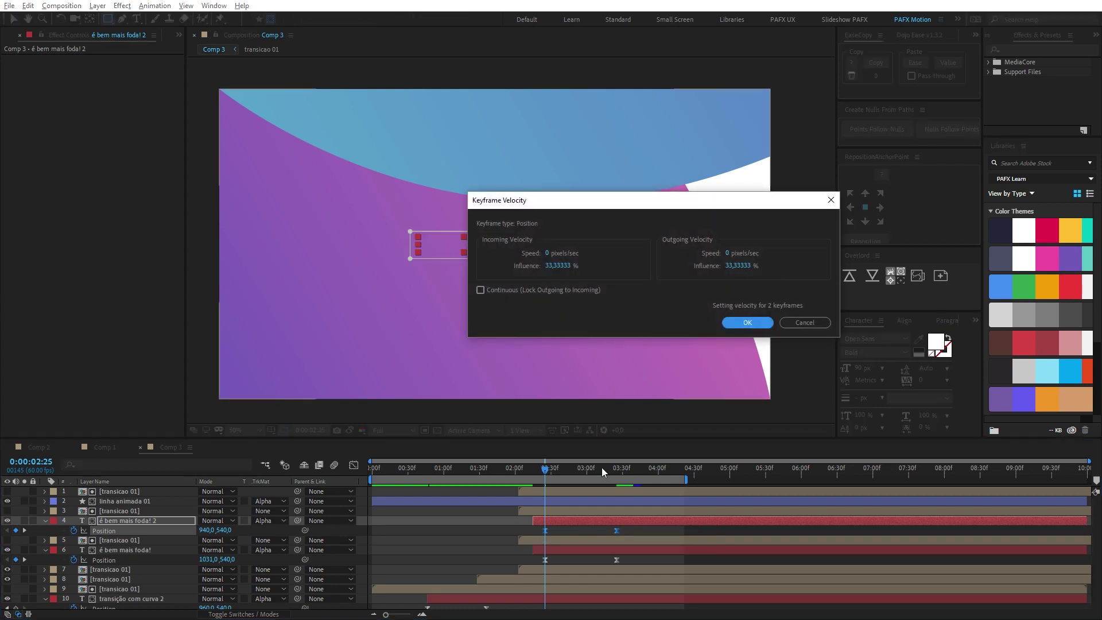
pyautogui.click(556, 266)
pyautogui.write('90')
pyautogui.click(736, 265)
pyautogui.write('50')
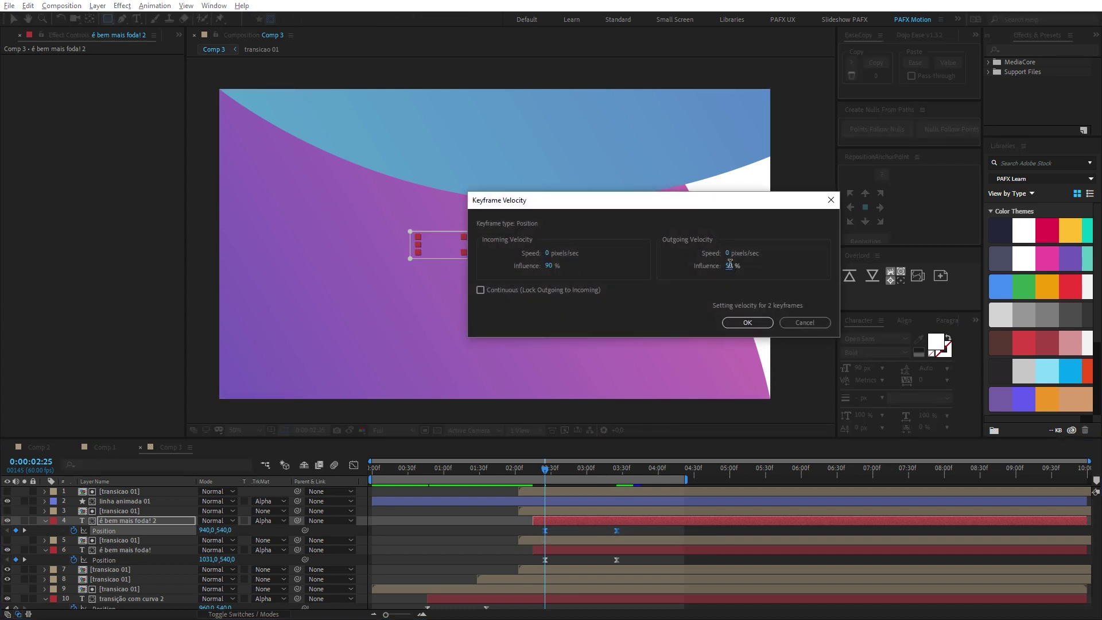
pyautogui.click(730, 266)
pyautogui.press('Return')
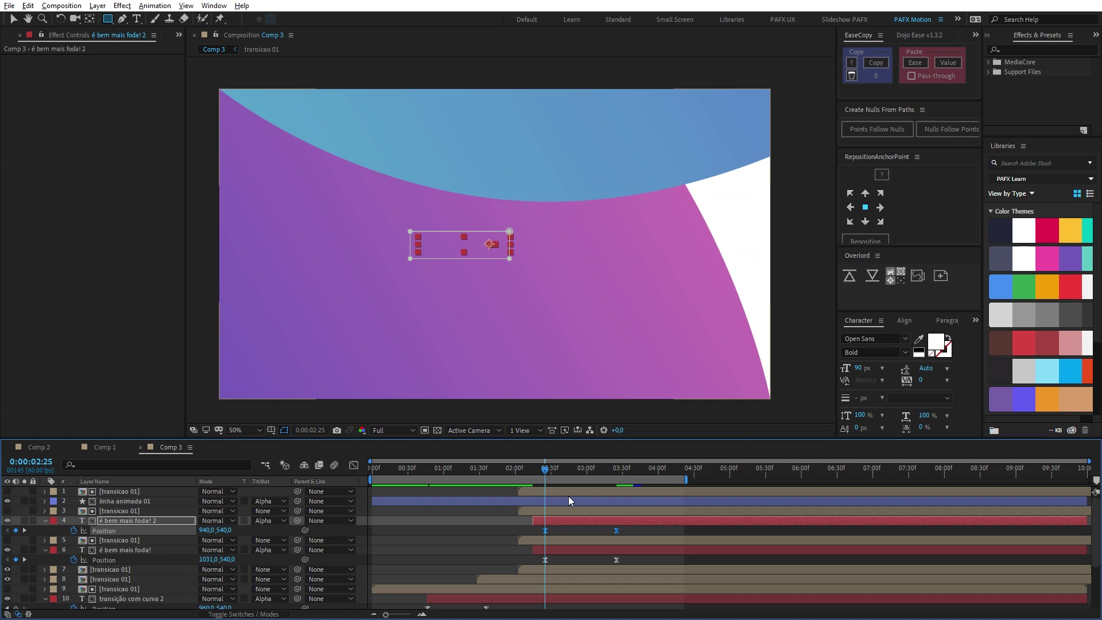
pyautogui.click(540, 472)
pyautogui.press('space')
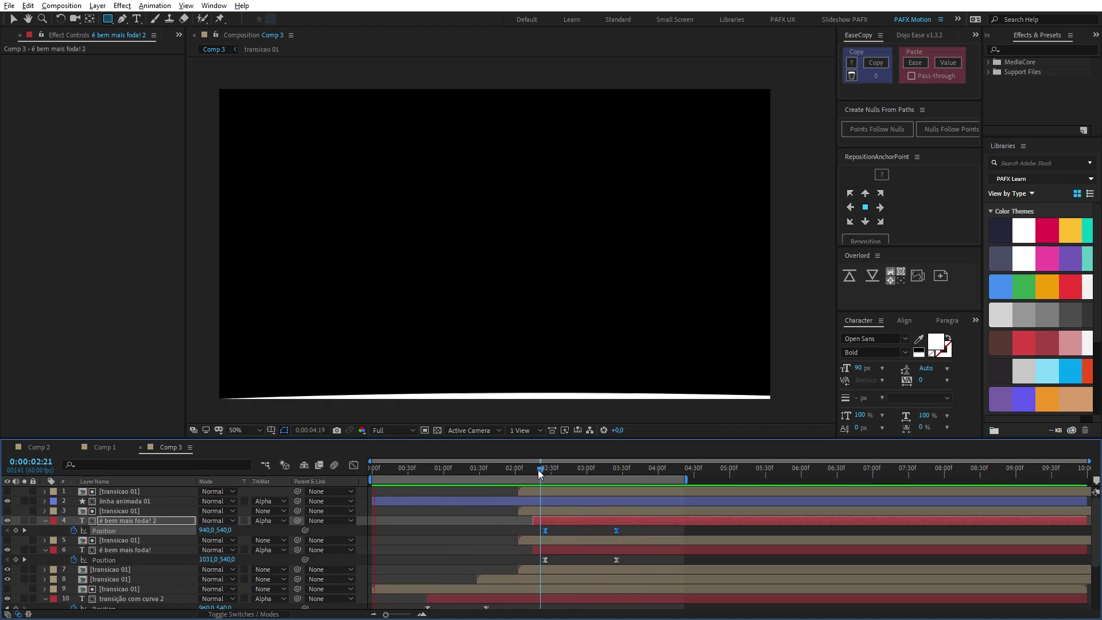
pyautogui.moveTo(538, 468); pyautogui.dragTo(629, 470)
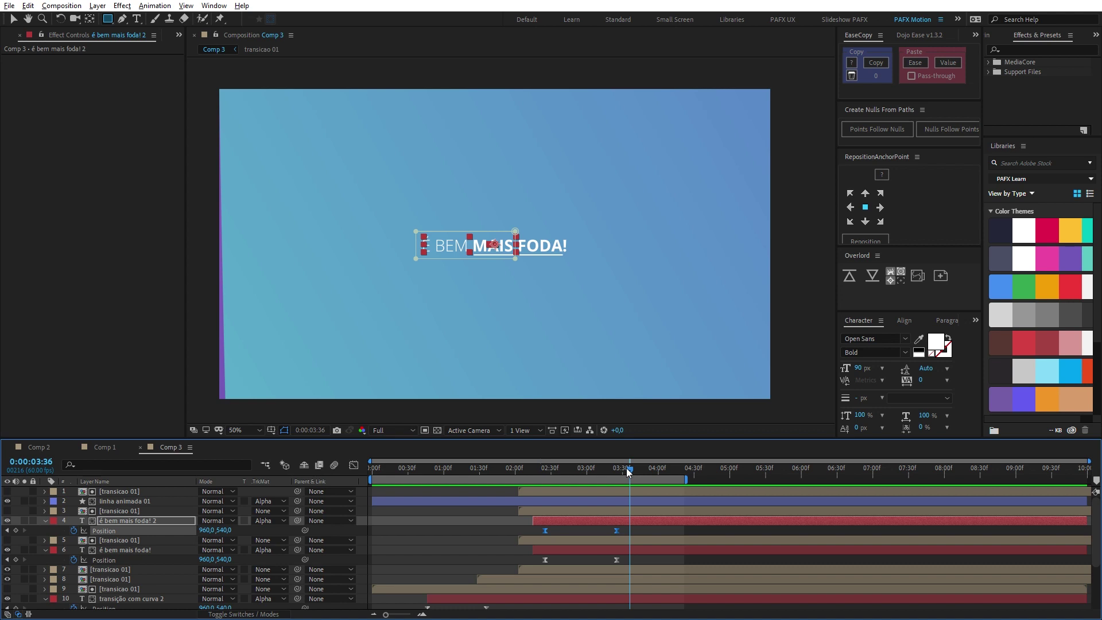
pyautogui.moveTo(626, 467); pyautogui.dragTo(464, 484)
pyautogui.press('space')
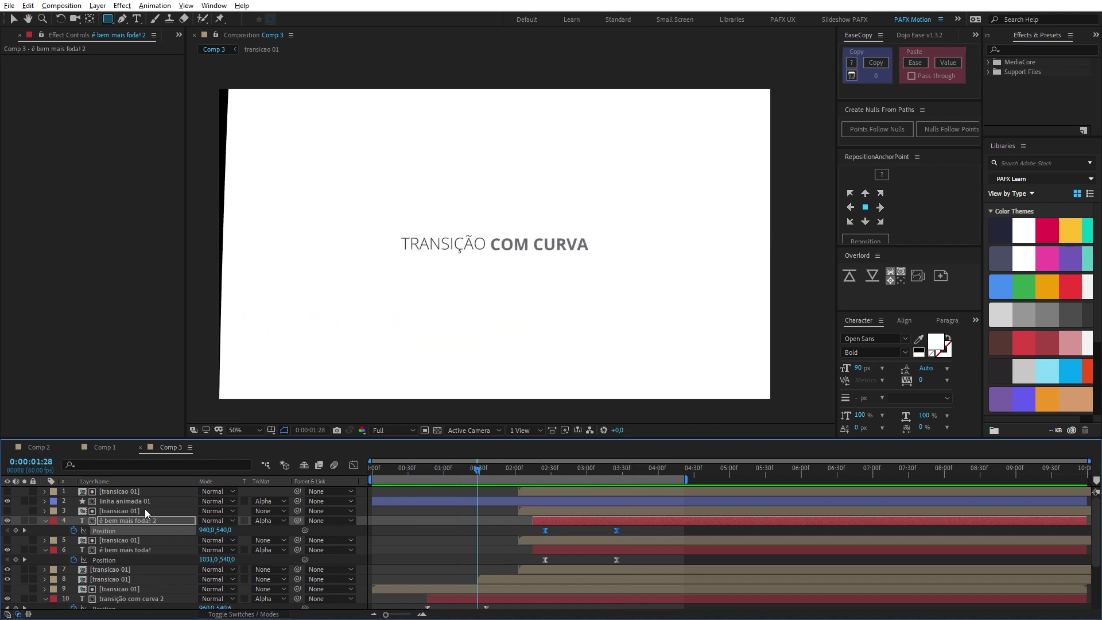
# Add a null object to Comp 3.
pyautogui.click(483, 526)
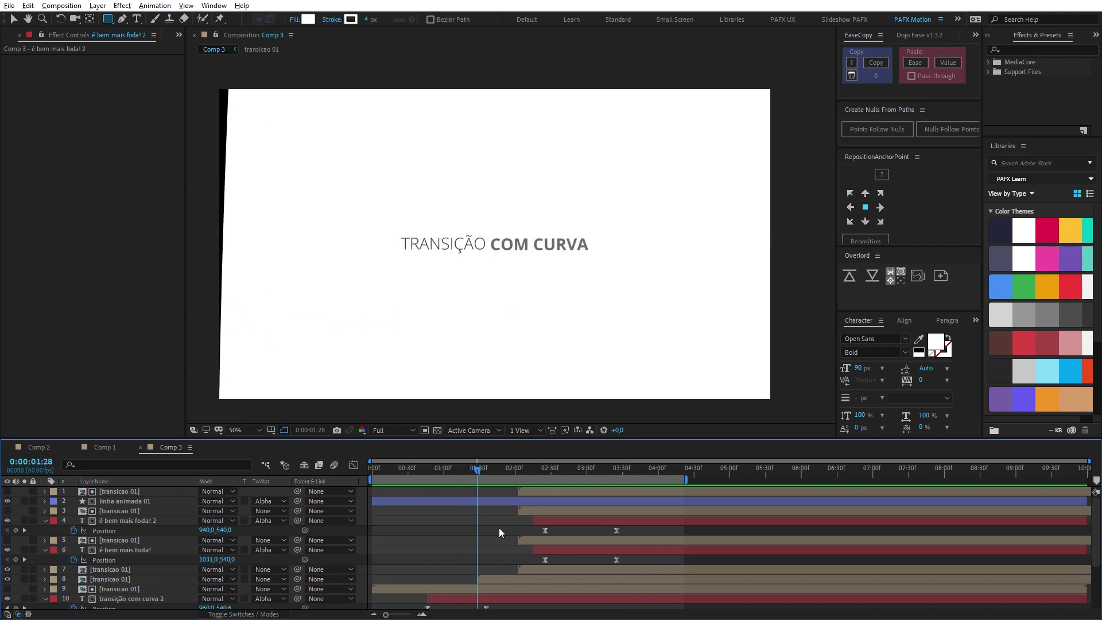
pyautogui.hotkey('ctrl', 'alt', 'shift', 'y')
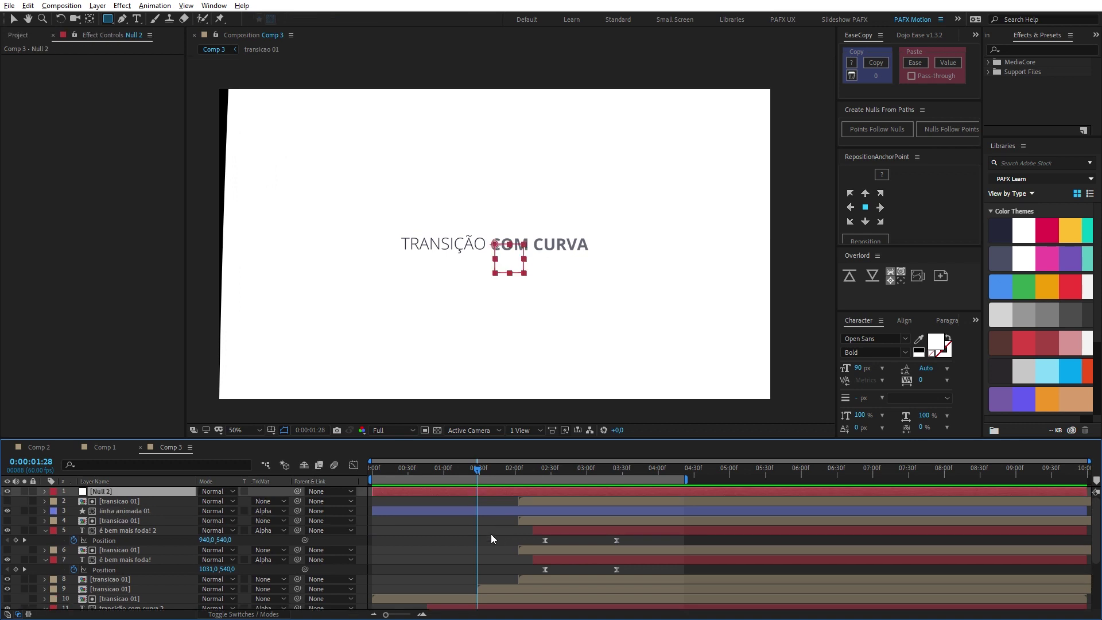
pyautogui.click(125, 507)
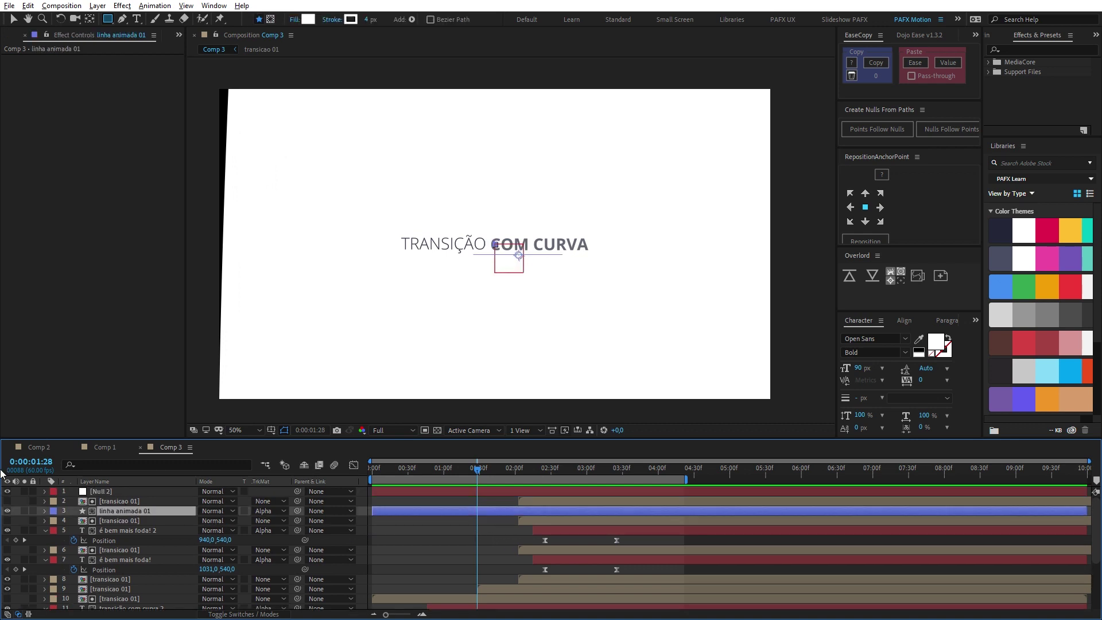
# Parent the four title text layers, linha animada 01 and their transicao 01 mattes to Null 2.
pyautogui.click(137, 502)
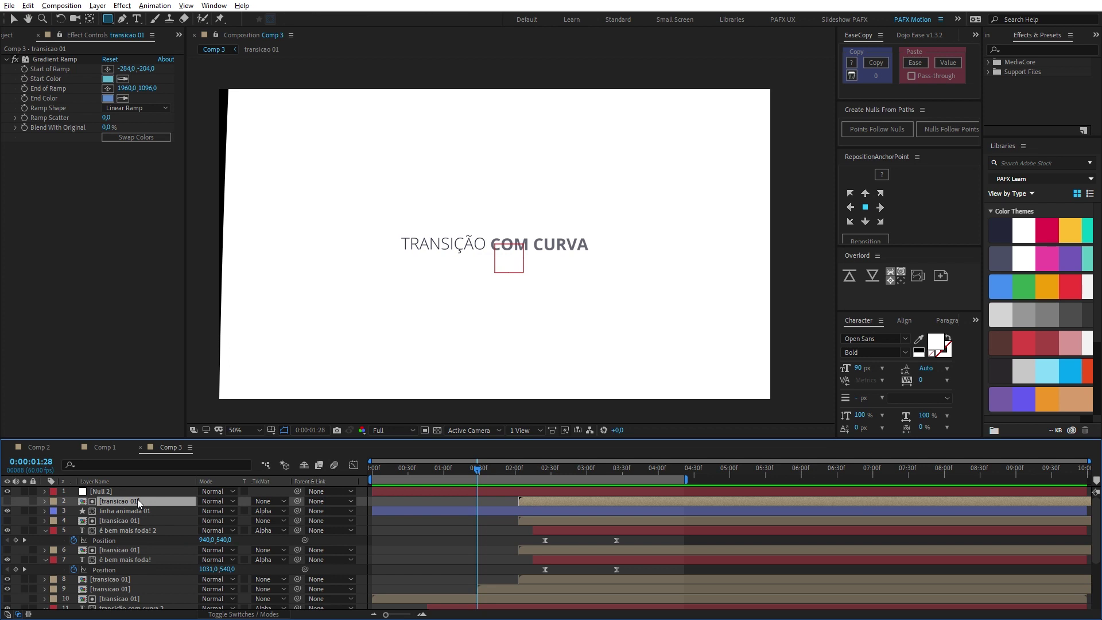
pyautogui.keyDown('ctrl'); pyautogui.click(112, 510); pyautogui.keyUp('ctrl')
pyautogui.keyDown('ctrl'); pyautogui.click(125, 521); pyautogui.keyUp('ctrl')
pyautogui.keyDown('ctrl'); pyautogui.click(128, 530); pyautogui.keyUp('ctrl')
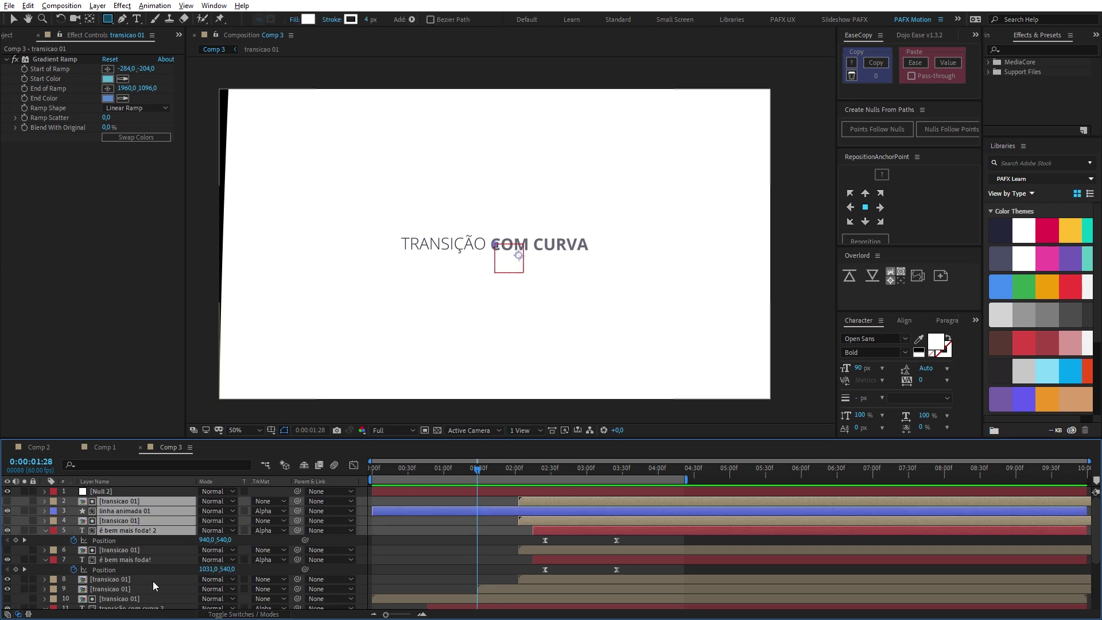
pyautogui.keyDown('ctrl'); pyautogui.click(134, 549); pyautogui.keyUp('ctrl')
pyautogui.keyDown('ctrl'); pyautogui.click(141, 558); pyautogui.keyUp('ctrl')
pyautogui.scroll(-1, 147, 565)
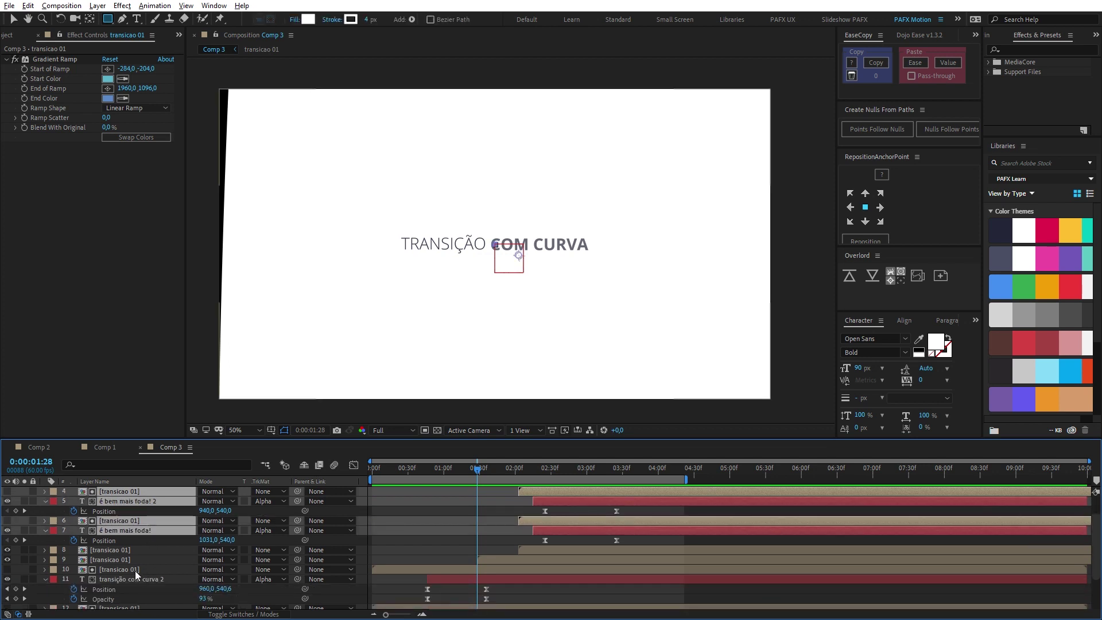
pyautogui.keyDown('ctrl'); pyautogui.click(136, 570); pyautogui.keyUp('ctrl')
pyautogui.keyDown('ctrl'); pyautogui.click(141, 579); pyautogui.keyUp('ctrl')
pyautogui.scroll(-2, 138, 578)
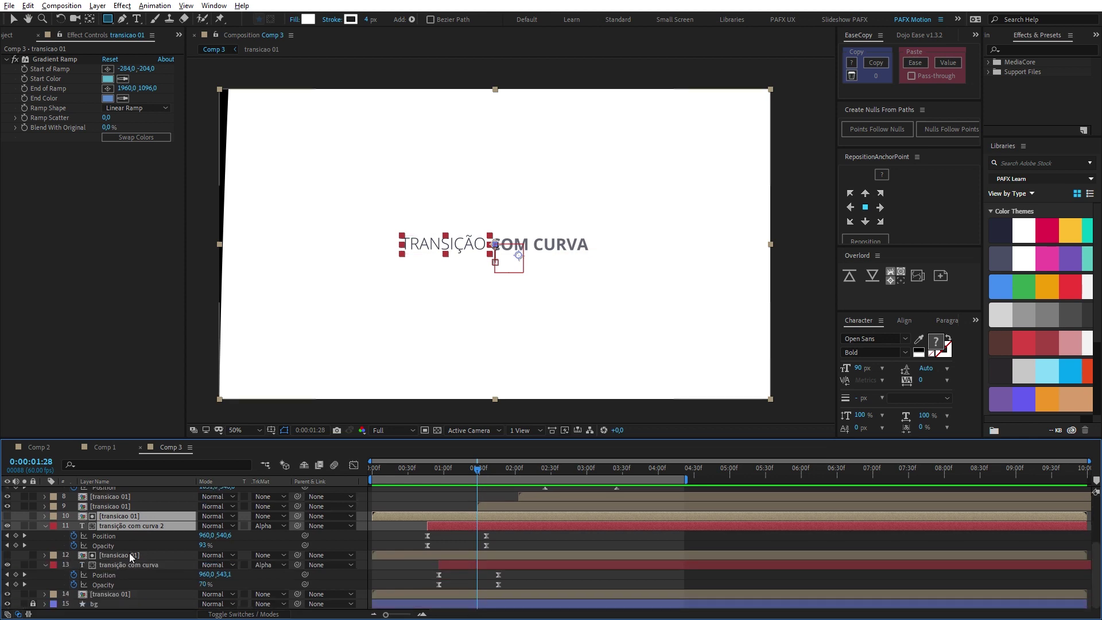
pyautogui.keyDown('ctrl'); pyautogui.click(137, 556); pyautogui.keyUp('ctrl')
pyautogui.keyDown('ctrl'); pyautogui.click(140, 565); pyautogui.keyUp('ctrl')
pyautogui.scroll(3, 132, 587)
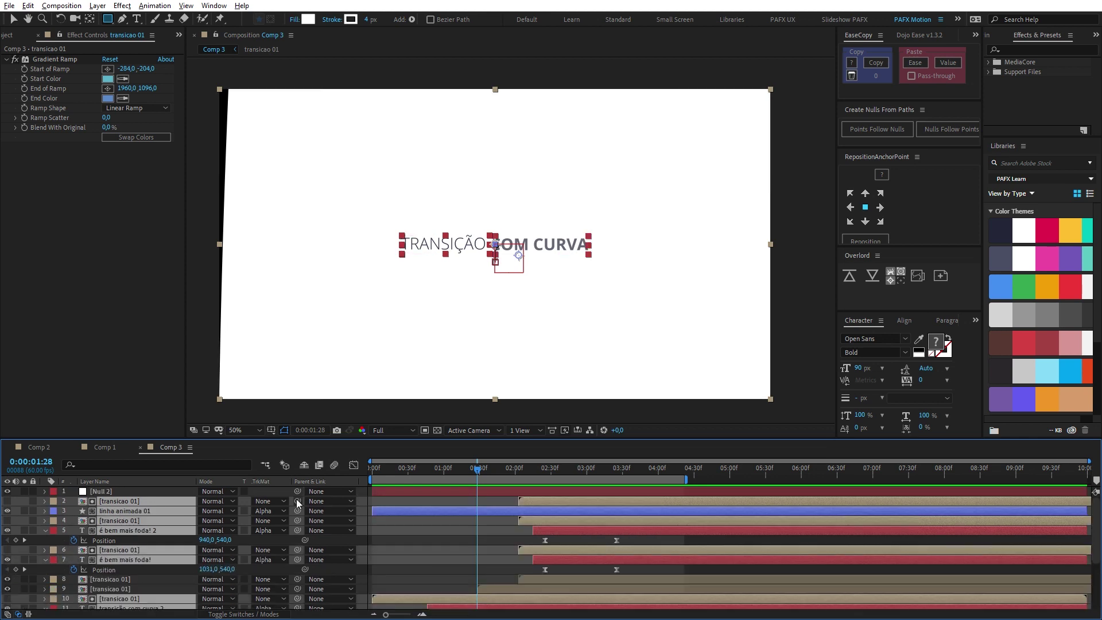
pyautogui.moveTo(296, 500); pyautogui.dragTo(127, 492)
# Keyframe Null 2's Scale from 90% at 0:00:01:08 to 110% at 0:00:01:58.
pyautogui.click(126, 492)
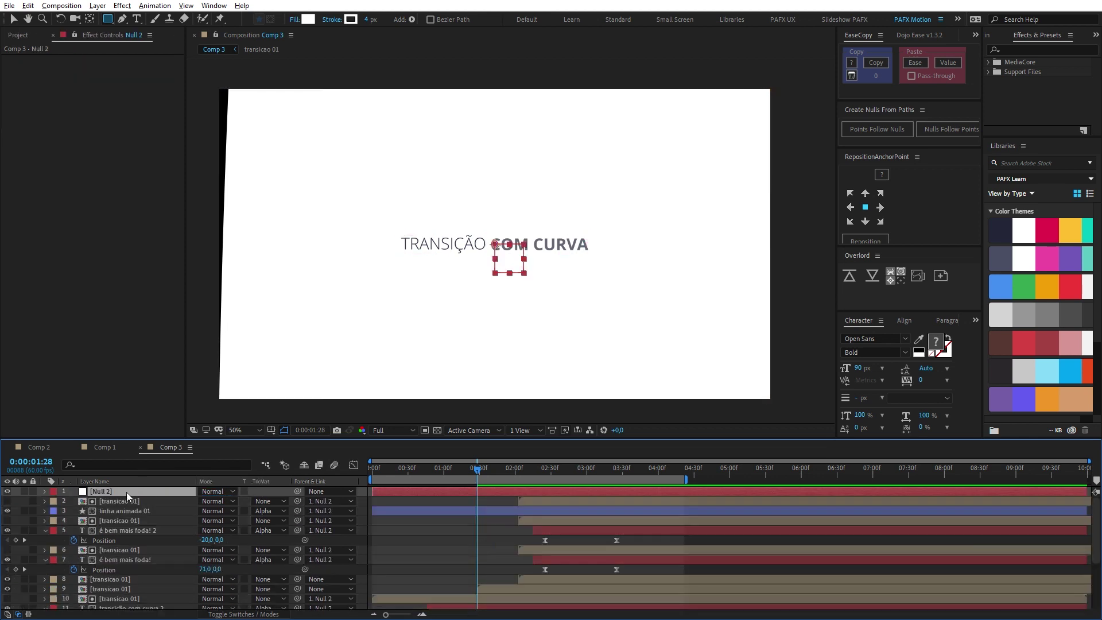
pyautogui.press('a')
pyautogui.moveTo(202, 501)
pyautogui.mouseDown()
pyautogui.moveTo(175, 503)
pyautogui.moveTo(212, 501)
pyautogui.mouseUp()
pyautogui.press('s')
pyautogui.moveTo(237, 502); pyautogui.dragTo(215, 501)
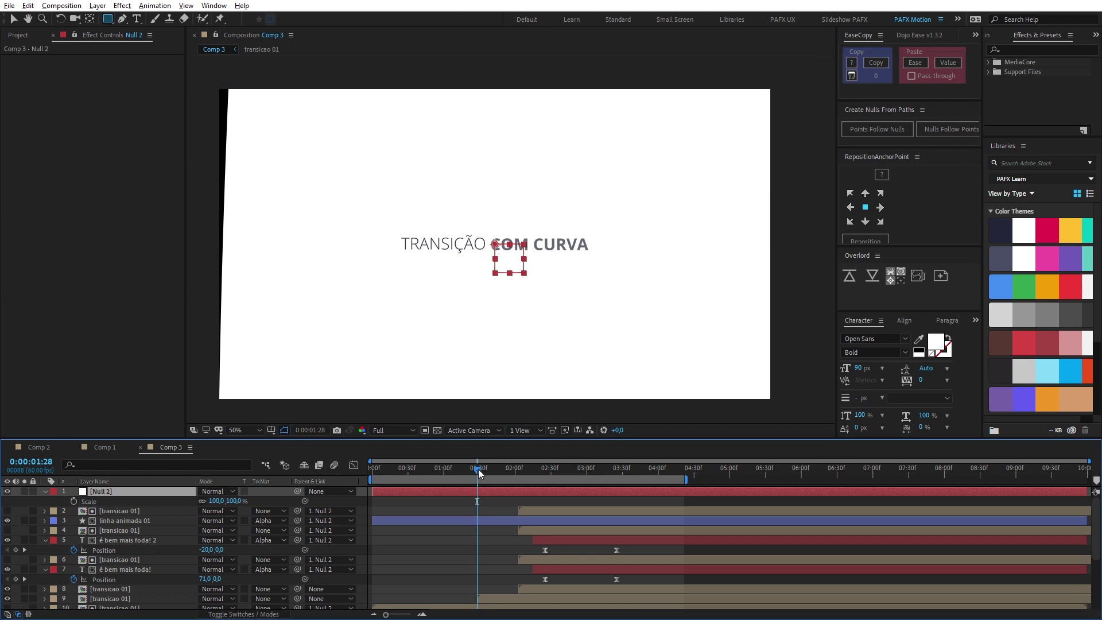
pyautogui.moveTo(477, 470); pyautogui.dragTo(434, 482)
pyautogui.click(74, 502)
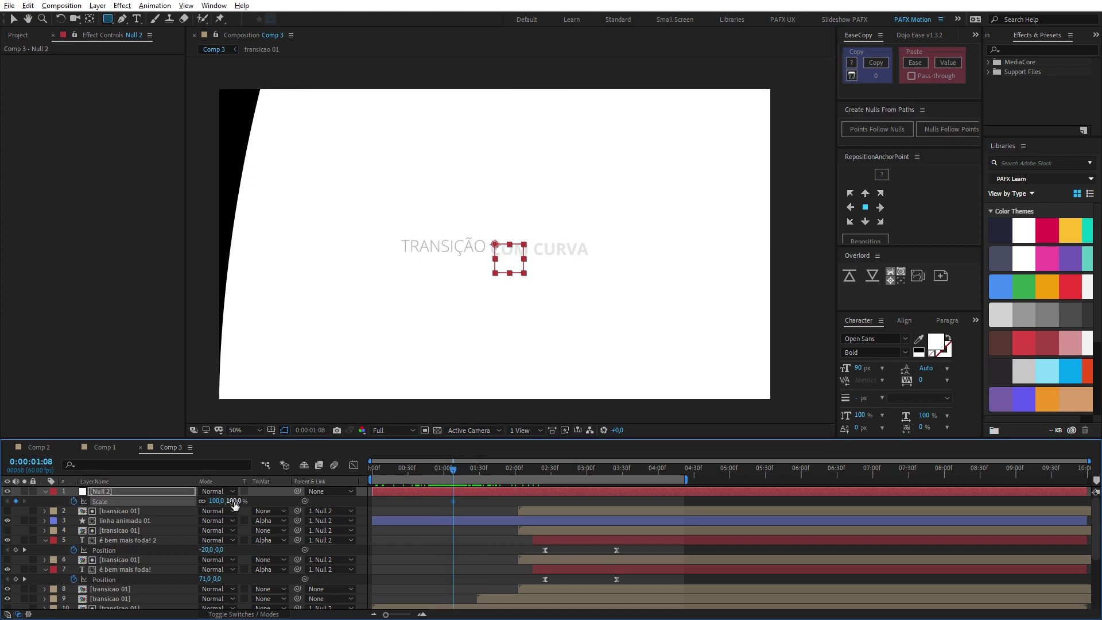
pyautogui.press('Return')
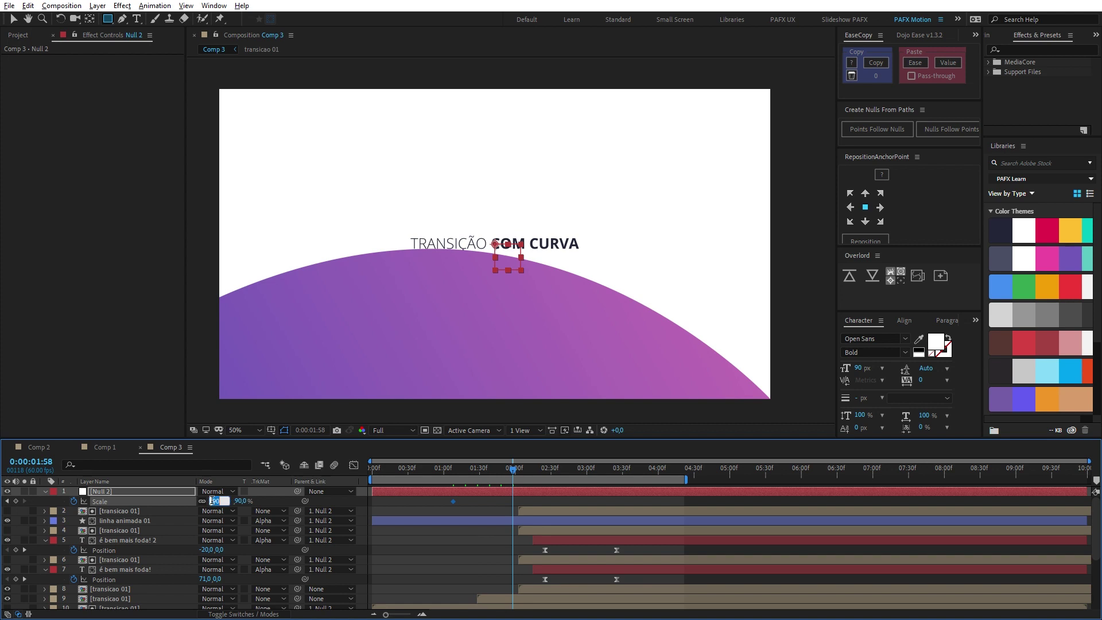
pyautogui.write('110')
pyautogui.press('Return')
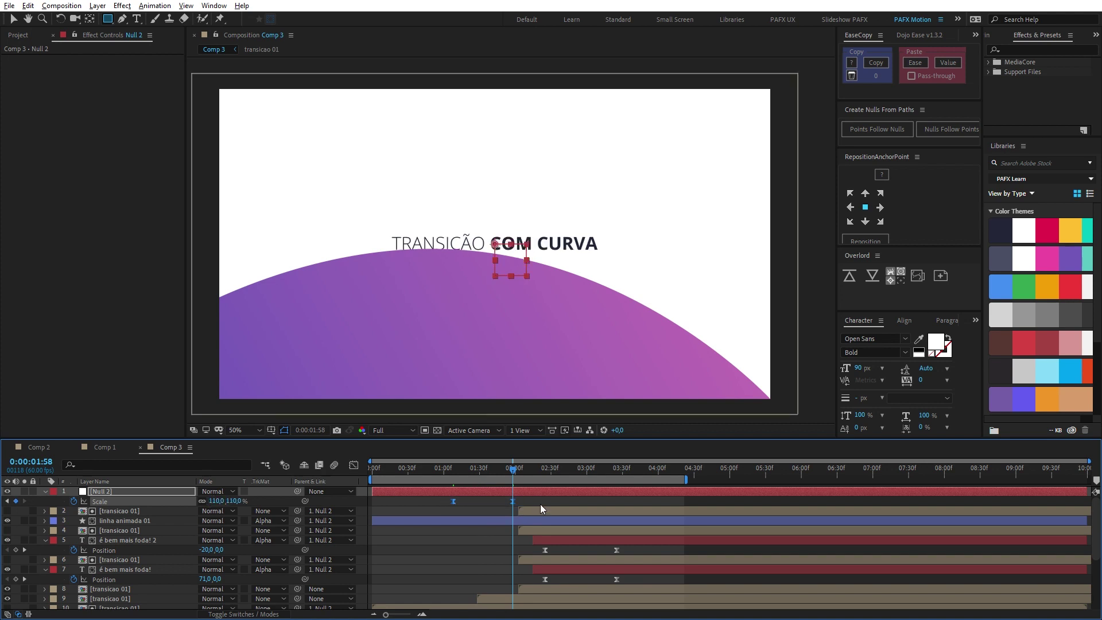
# Set the velocity influence of both Null 2 Scale keyframes to 90% incoming and 80% outgoing.
pyautogui.hotkey('ctrl', 'shift', 'k')
pyautogui.click(564, 282)
pyautogui.write('80')
pyautogui.press('Tab')
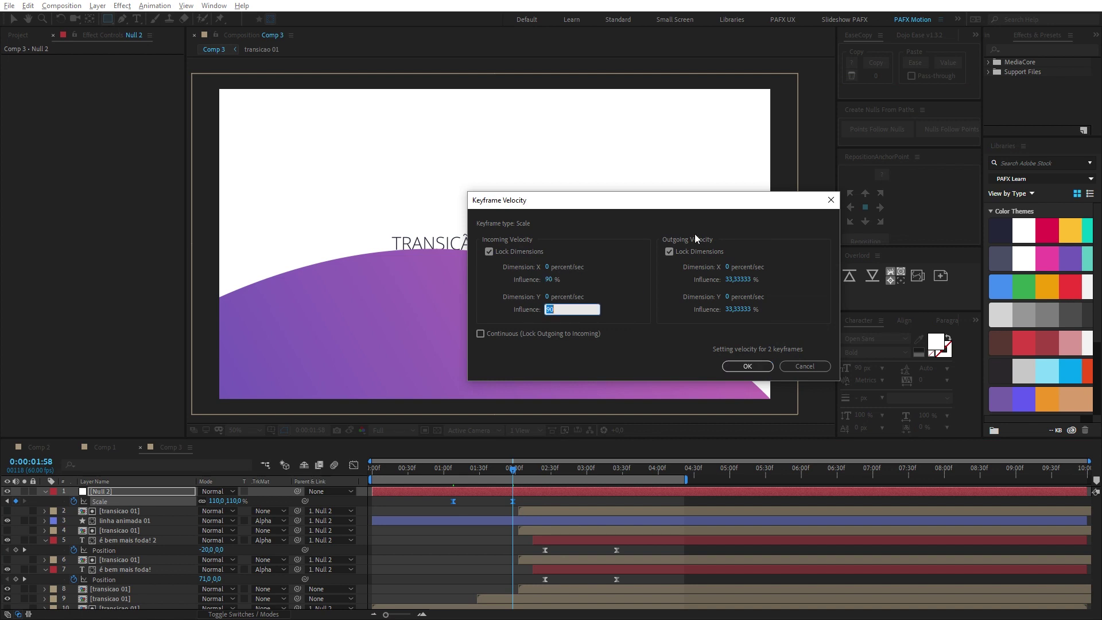
pyautogui.press('Tab')
pyautogui.press('Tab')
pyautogui.press('Tab')
pyautogui.write('80')
pyautogui.press('Return')
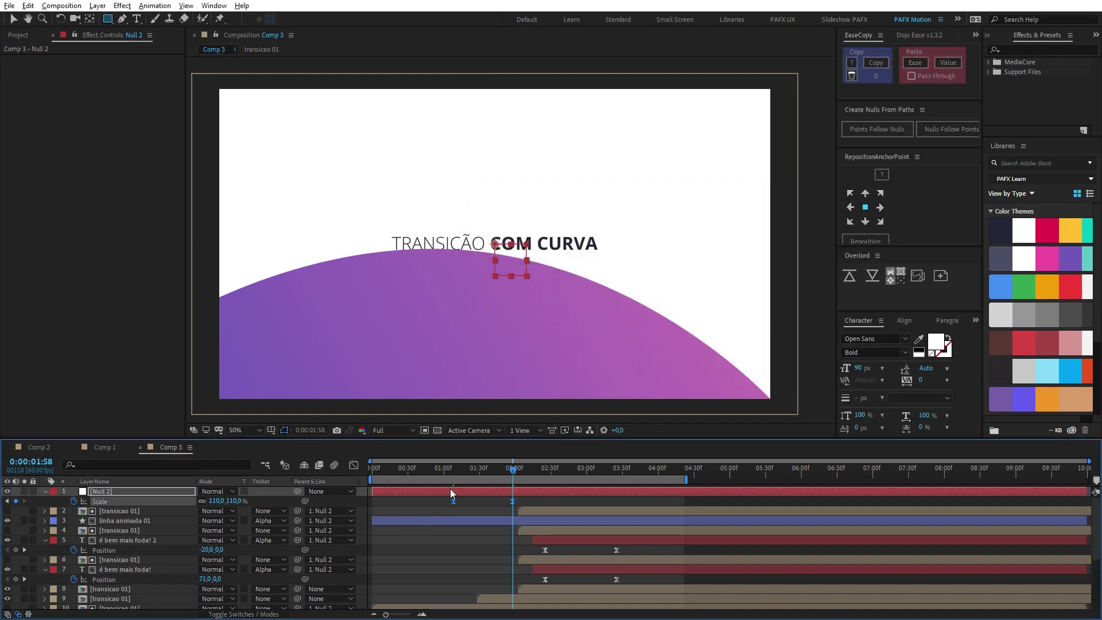
# Move Null 2's last Scale keyframe to about 0:00:02:18 and preview a work area from about 0:00:00:55 to 0:00:02:38.
pyautogui.click(450, 475)
pyautogui.press('space')
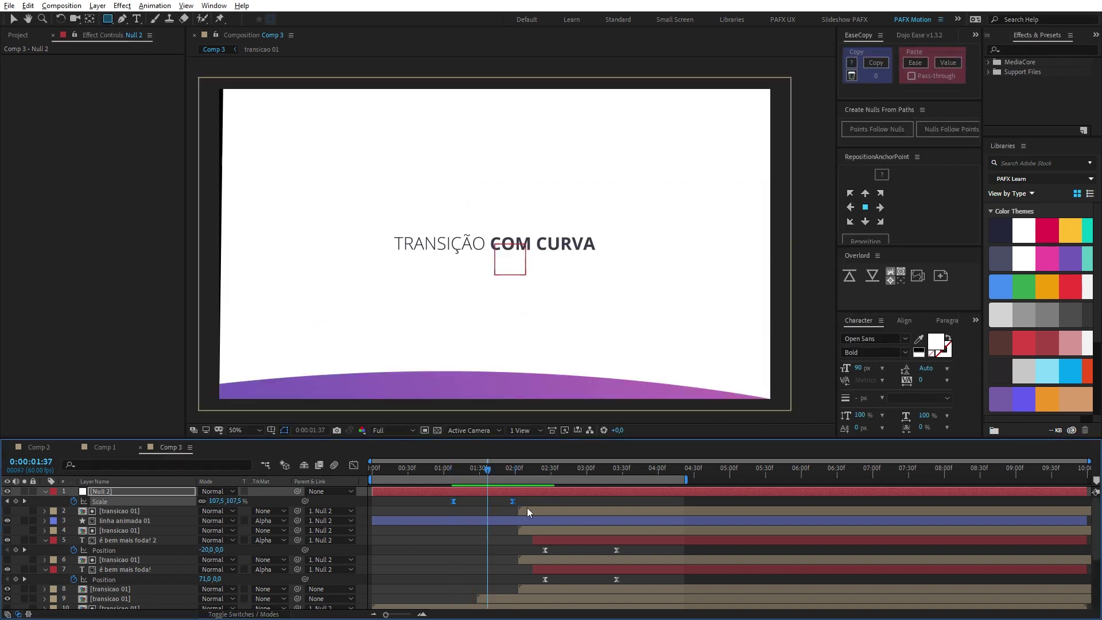
pyautogui.moveTo(513, 502); pyautogui.dragTo(537, 501)
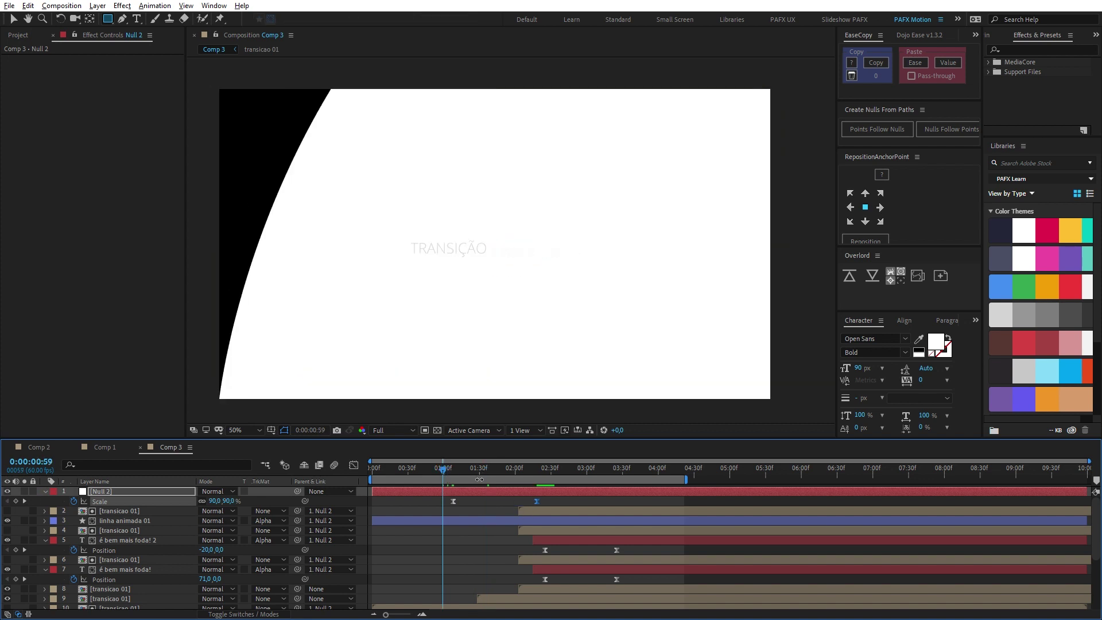
pyautogui.press('space')
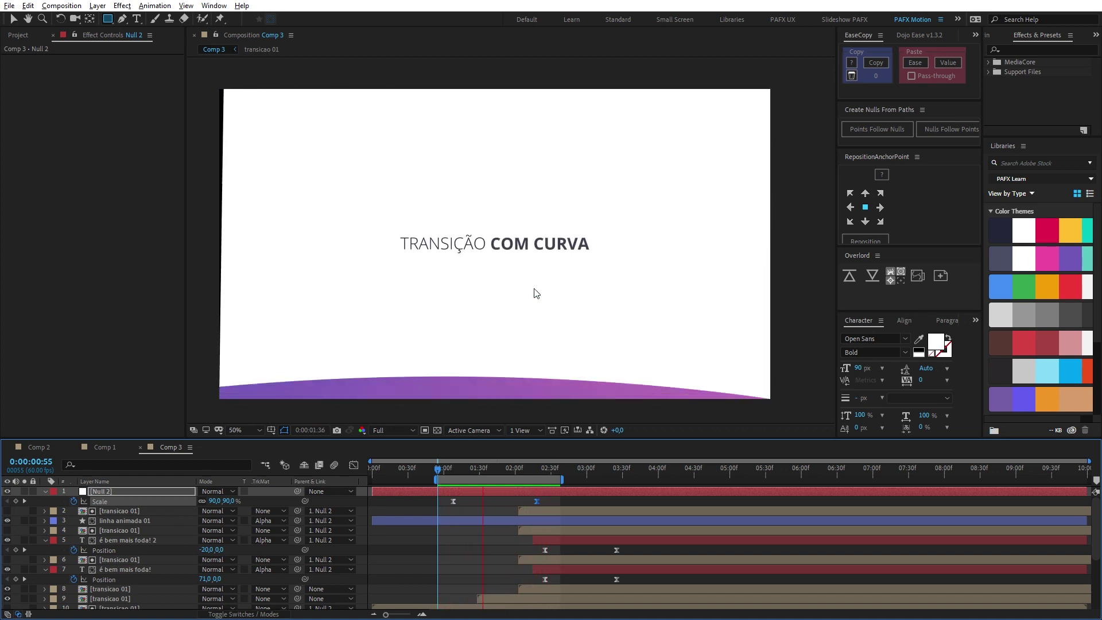
pyautogui.click(557, 480)
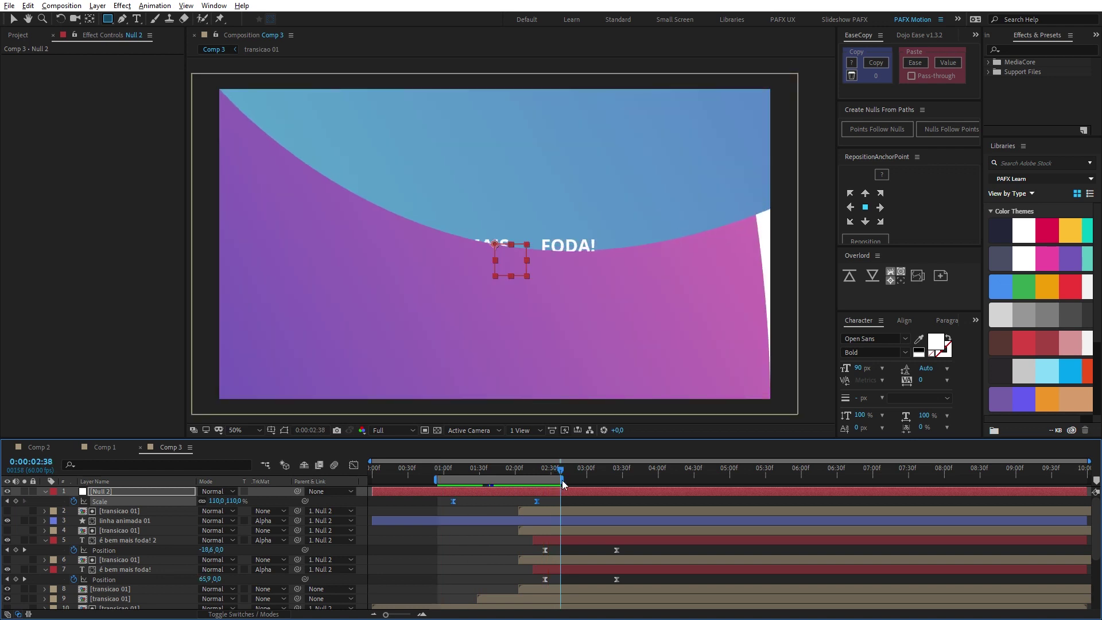
# Extend the work area to about 0:00:05:12 and add time-reversed copies of Null 2's two Scale keyframes starting at 0:00:02:29.
pyautogui.moveTo(562, 480); pyautogui.dragTo(745, 480)
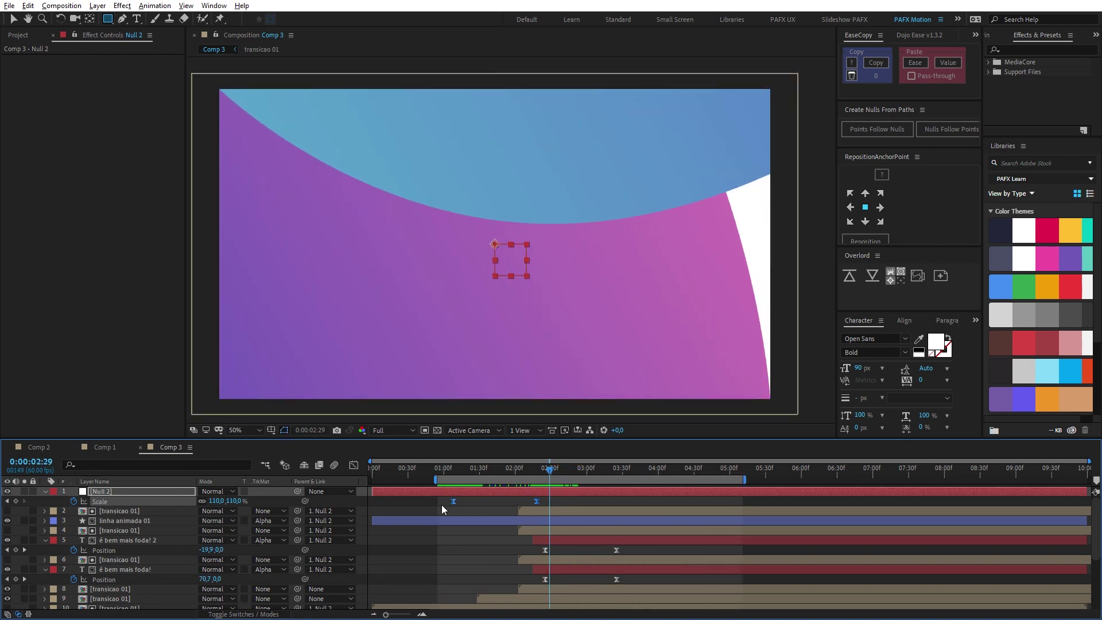
pyautogui.hotkey('ctrl', 'c')
pyautogui.hotkey('ctrl', 'v')
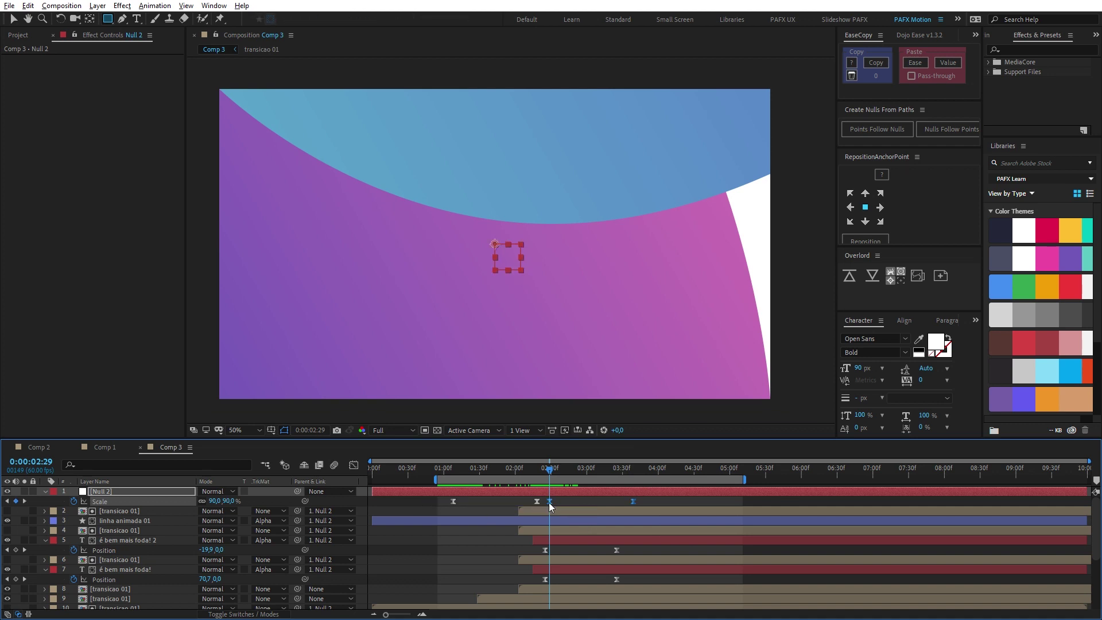
pyautogui.rightClick(549, 502)
pyautogui.moveTo(649, 498)
pyautogui.click(720, 604)
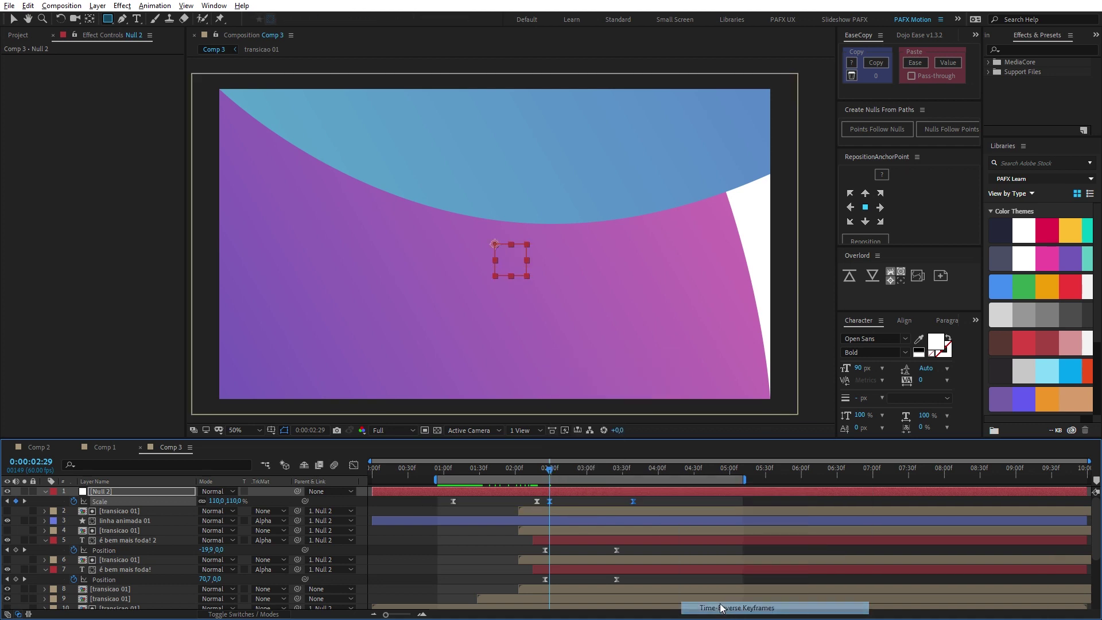
# Set the incoming and outgoing velocity influence of Null 2's two time-reversed Scale keyframes.
pyautogui.hotkey('ctrl', 'shift', 'k')
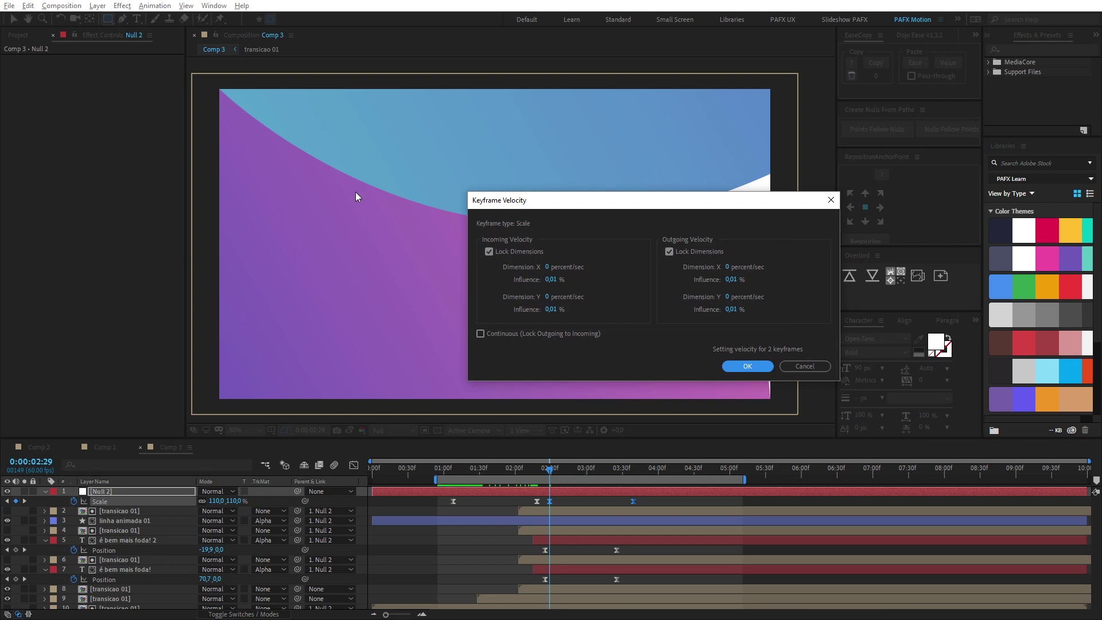
pyautogui.write('9')
pyautogui.press('Tab')
pyautogui.press('Tab')
pyautogui.press('Tab')
pyautogui.write('9')
pyautogui.press('Return')
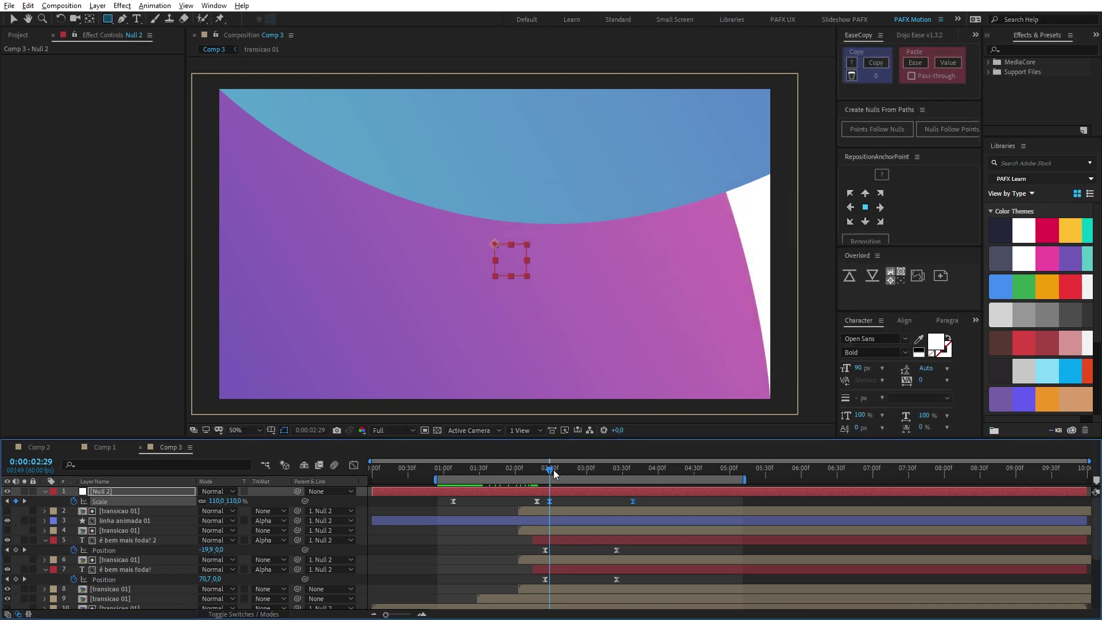
# Shift Null 2's two time-reversed Scale keyframes 10 frames later to start at 0:00:02:39, previewing before and after.
pyautogui.press('space')
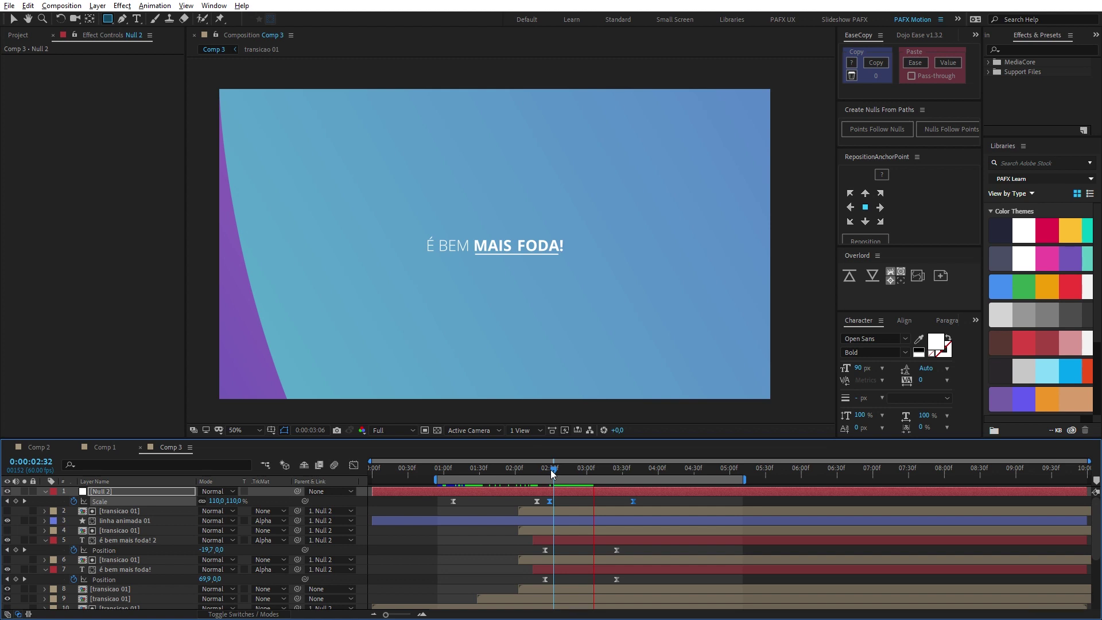
pyautogui.press('space')
pyautogui.hotkey('alt', 'shift', 'Right')
pyautogui.press('space')
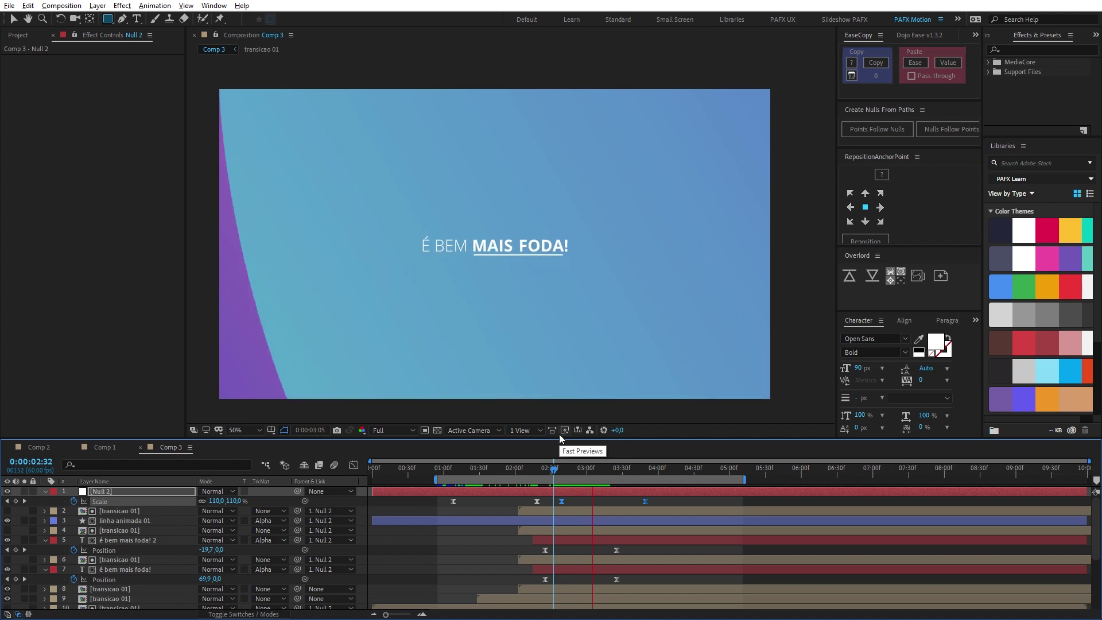
# Set the preview resolution to Half and preview the second title with the work area starting at about 0:00:02:27.
pyautogui.click(394, 430)
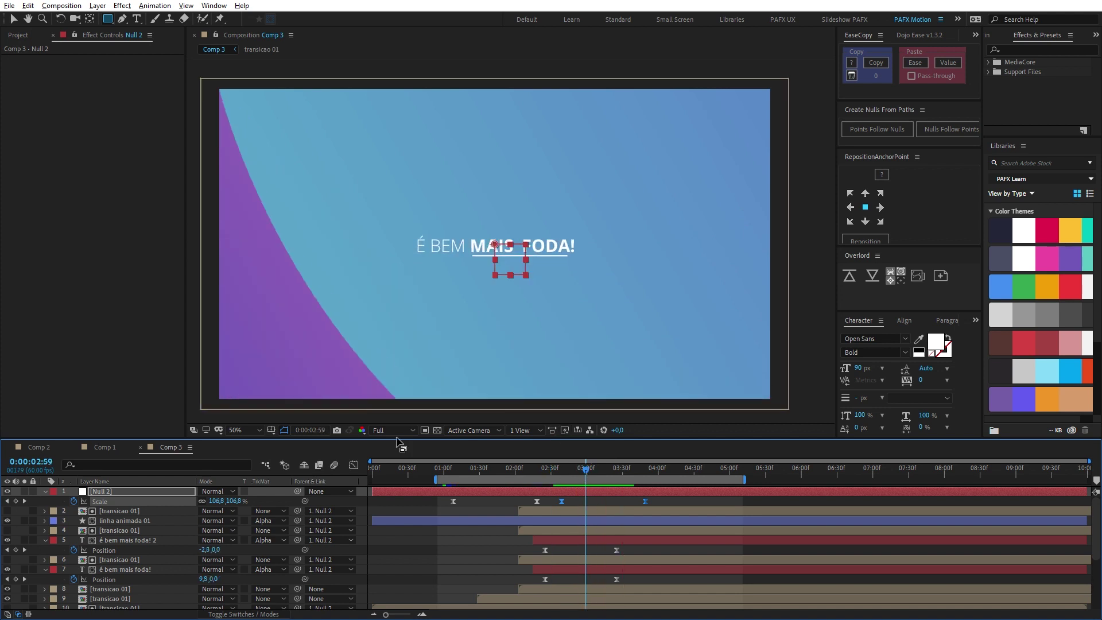
pyautogui.click(404, 458)
pyautogui.click(581, 470)
pyautogui.press('space')
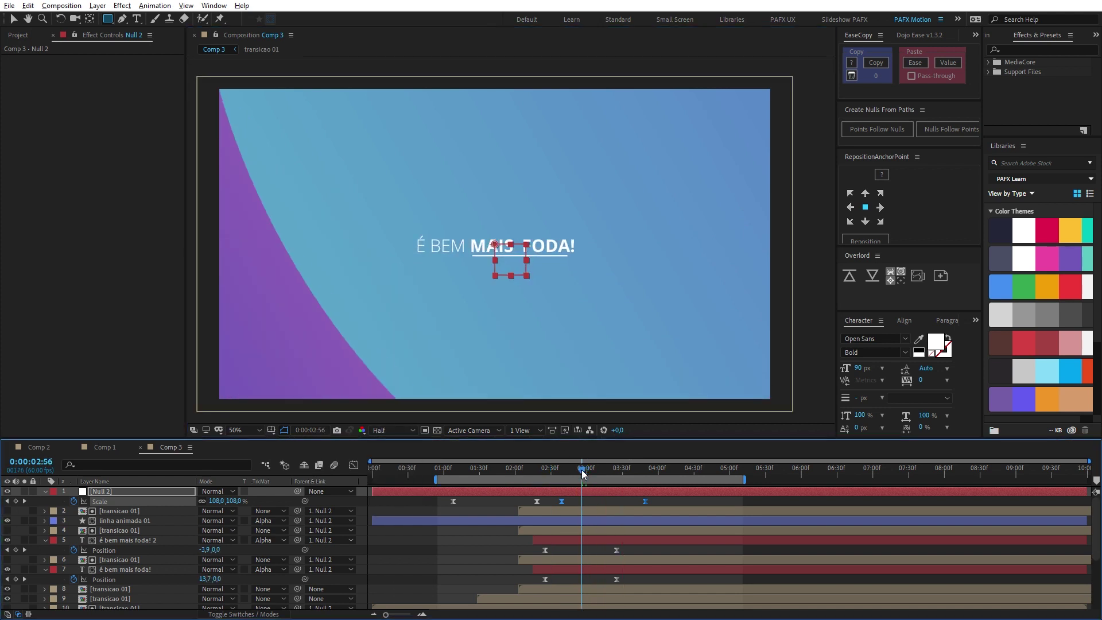
pyautogui.moveTo(580, 470); pyautogui.dragTo(547, 470)
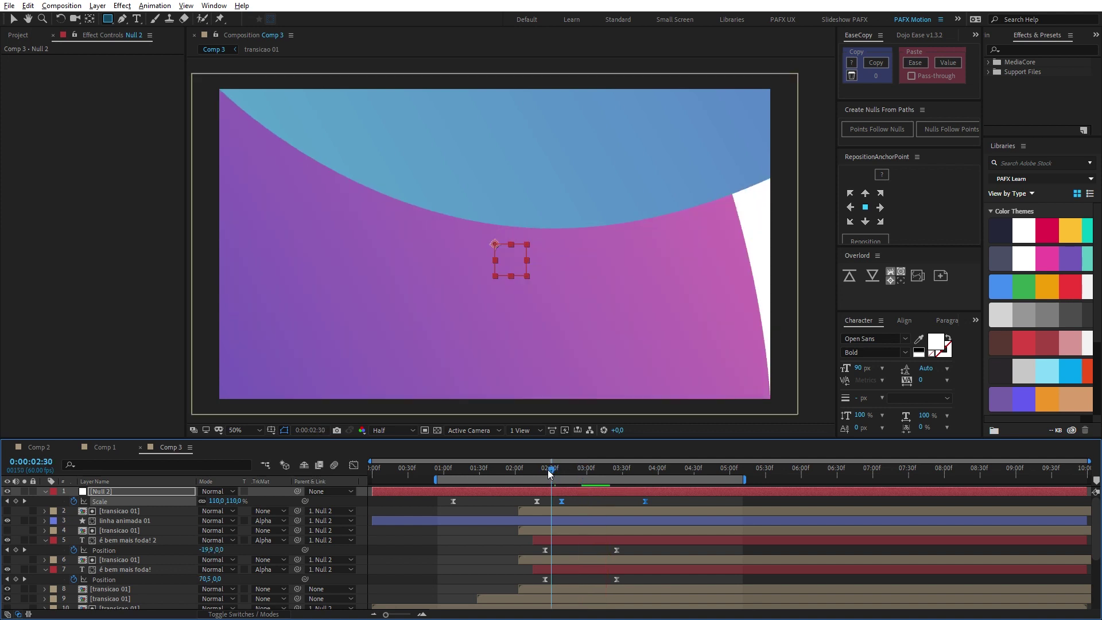
pyautogui.press('space')
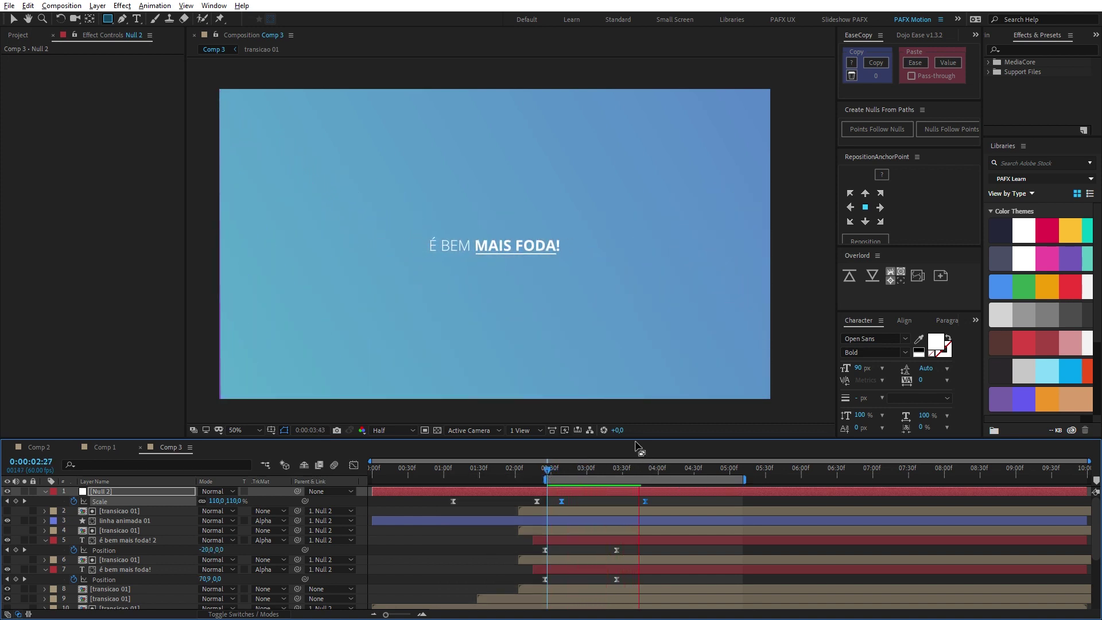
pyautogui.click(549, 471)
pyautogui.press('space')
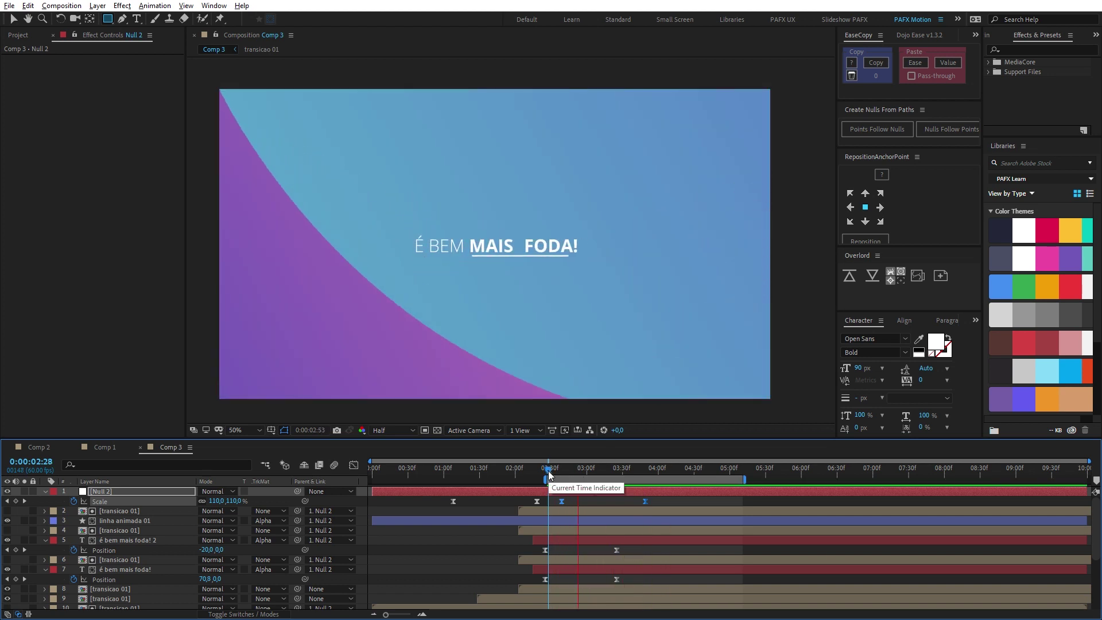
# Move Null 2's last Scale keyframe to 0:00:04:09 and preview the work area from 0:00:00:54.
pyautogui.click(553, 470)
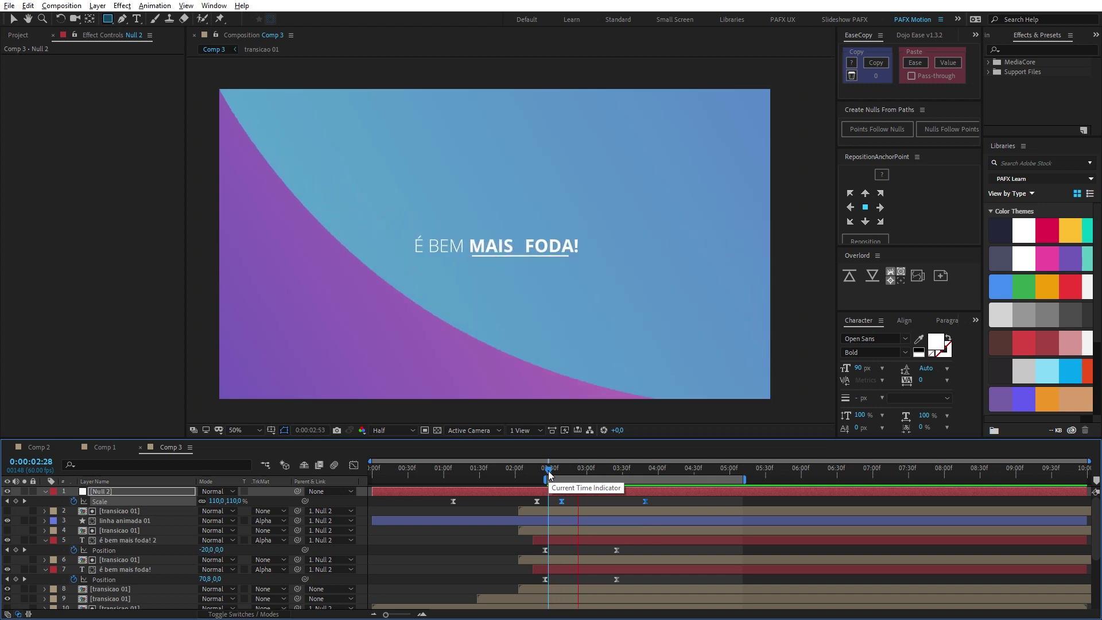
pyautogui.press('space')
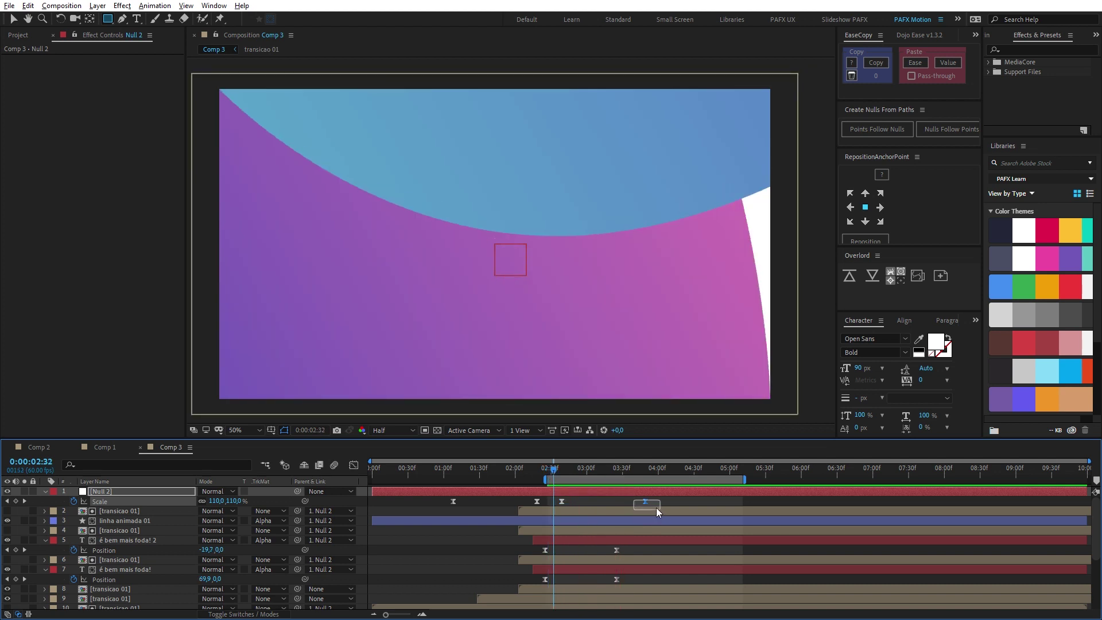
pyautogui.hotkey('alt', 'shift', 'Right')
pyautogui.hotkey('alt', 'shift', 'Right')
pyautogui.press('space')
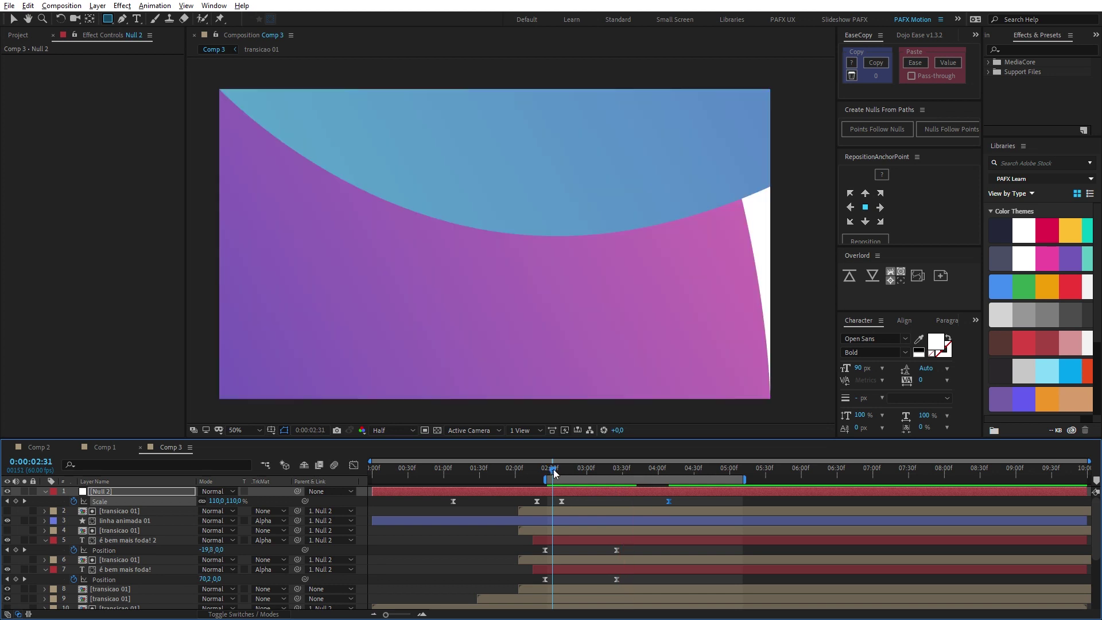
pyautogui.moveTo(555, 474); pyautogui.dragTo(437, 466)
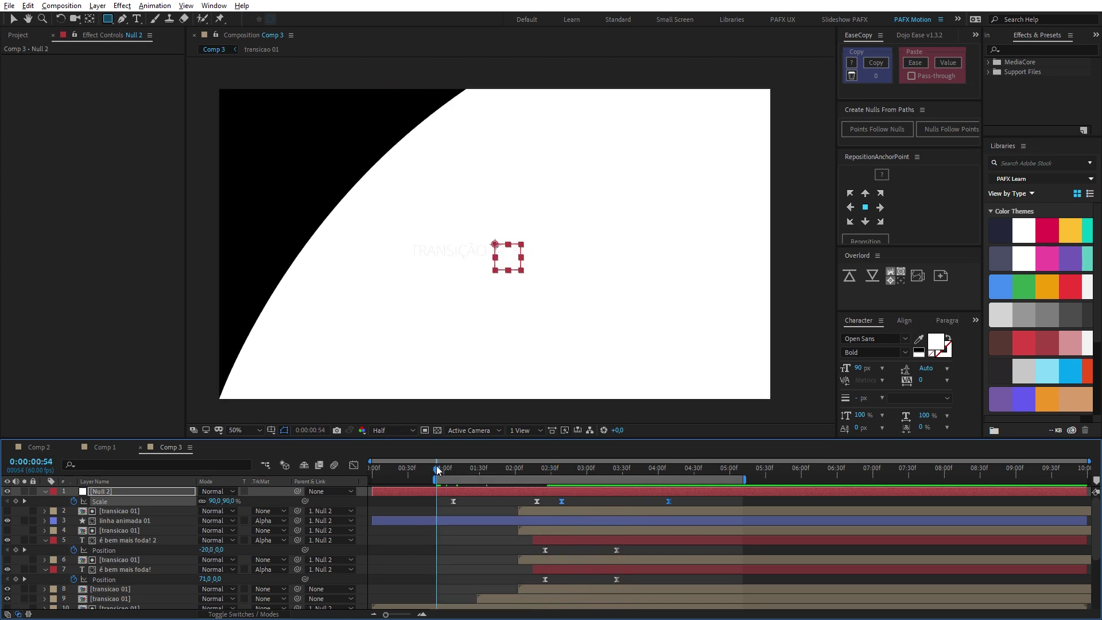
pyautogui.press('space')
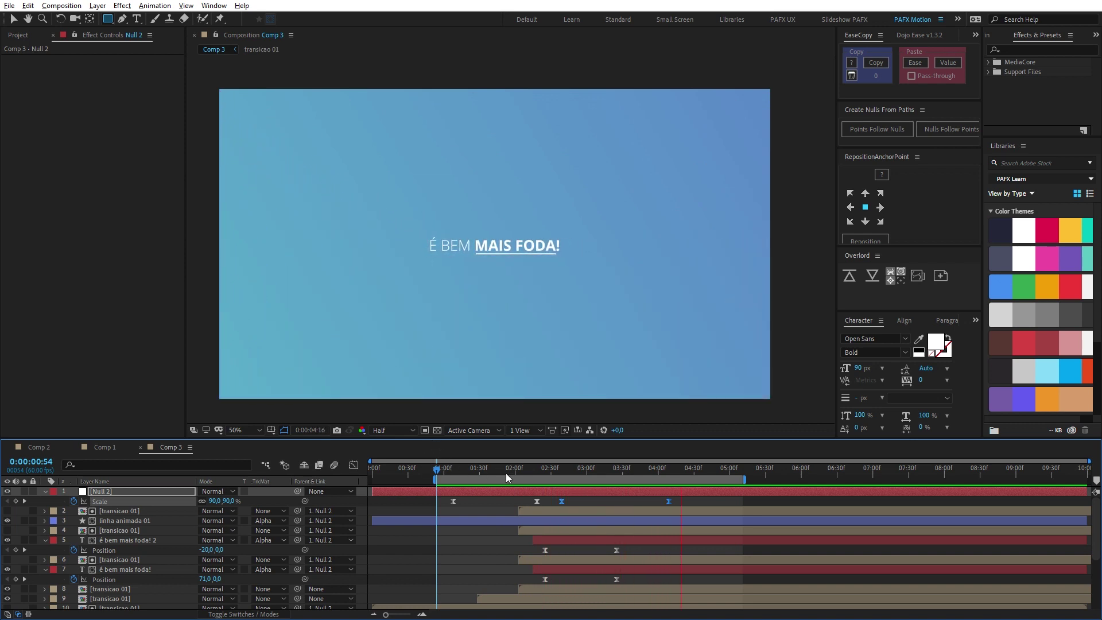
# Set Null 2's Scale keyframes at 0:00:02:18 and 0:00:02:39 to 115%.
pyautogui.moveTo(505, 473)
pyautogui.mouseDown()
pyautogui.moveTo(564, 480)
pyautogui.moveTo(539, 482)
pyautogui.mouseUp()
pyautogui.click(268, 499)
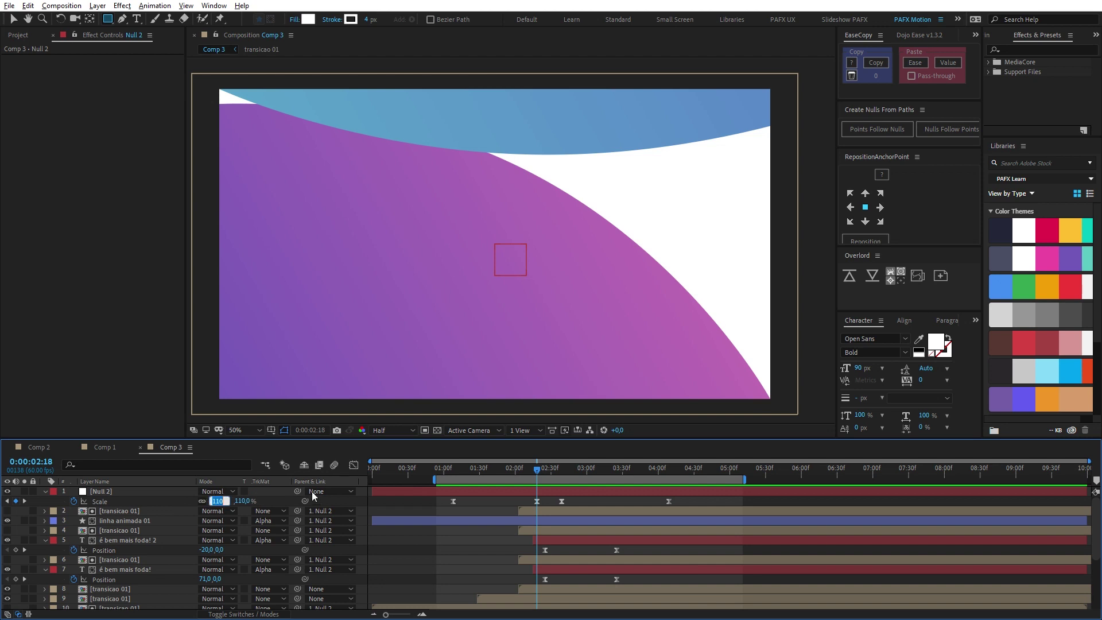
pyautogui.write('115')
pyautogui.press('Return')
pyautogui.press('k')
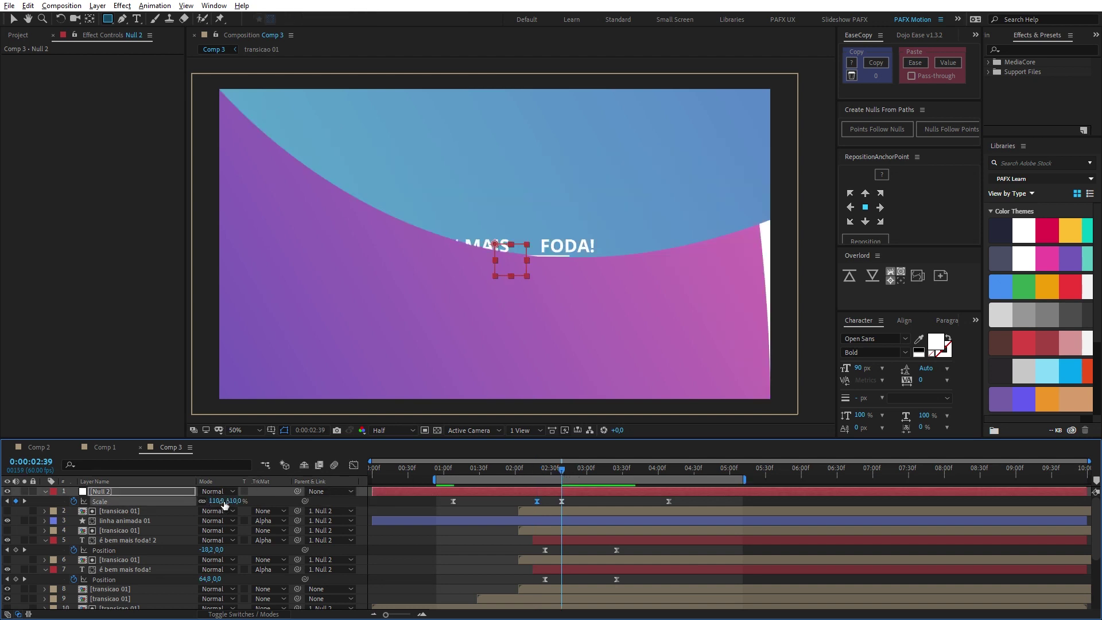
pyautogui.click(220, 500)
pyautogui.write('115')
pyautogui.press('Return')
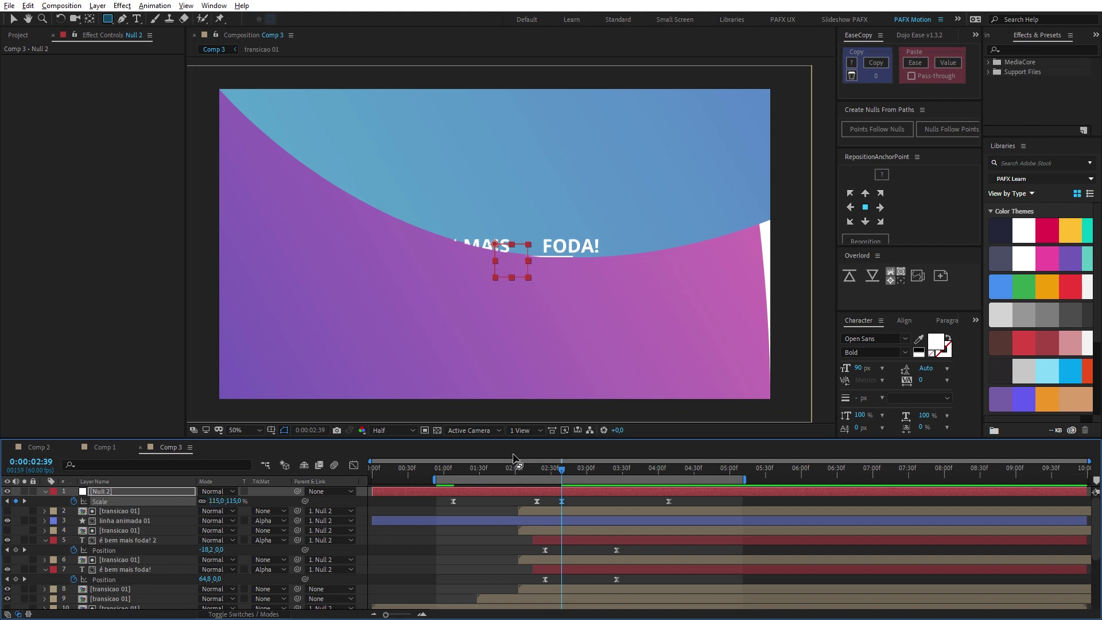
# Move Null 2's second Scale keyframe 10 frames later to about 0:00:02:28, previewing the titles from 0:00:01:07.
pyautogui.click(453, 471)
pyautogui.press('space')
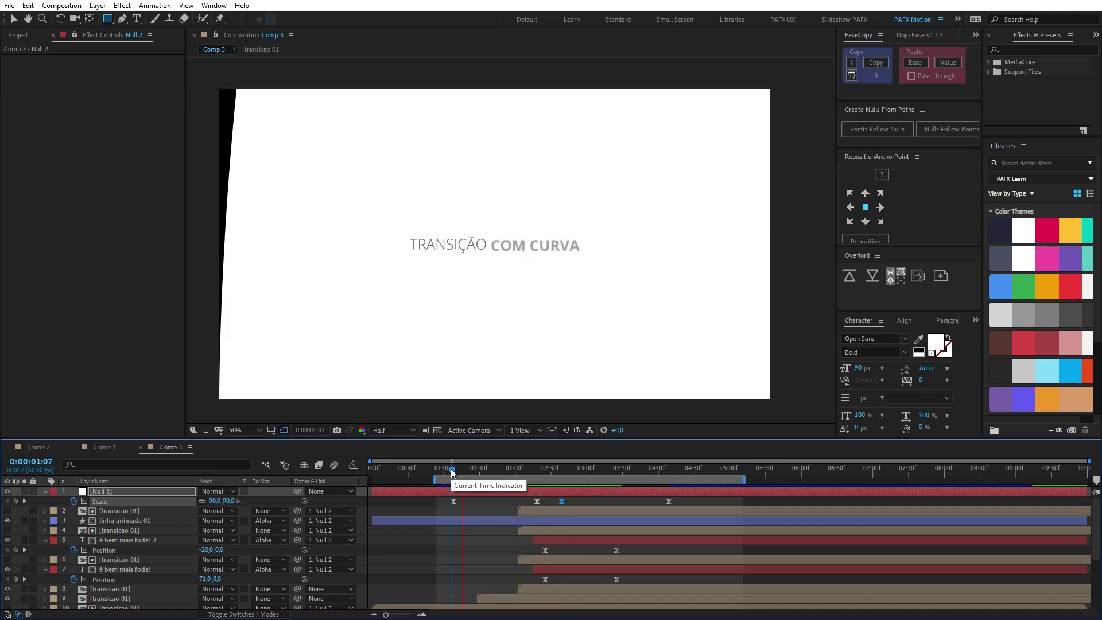
pyautogui.press('space')
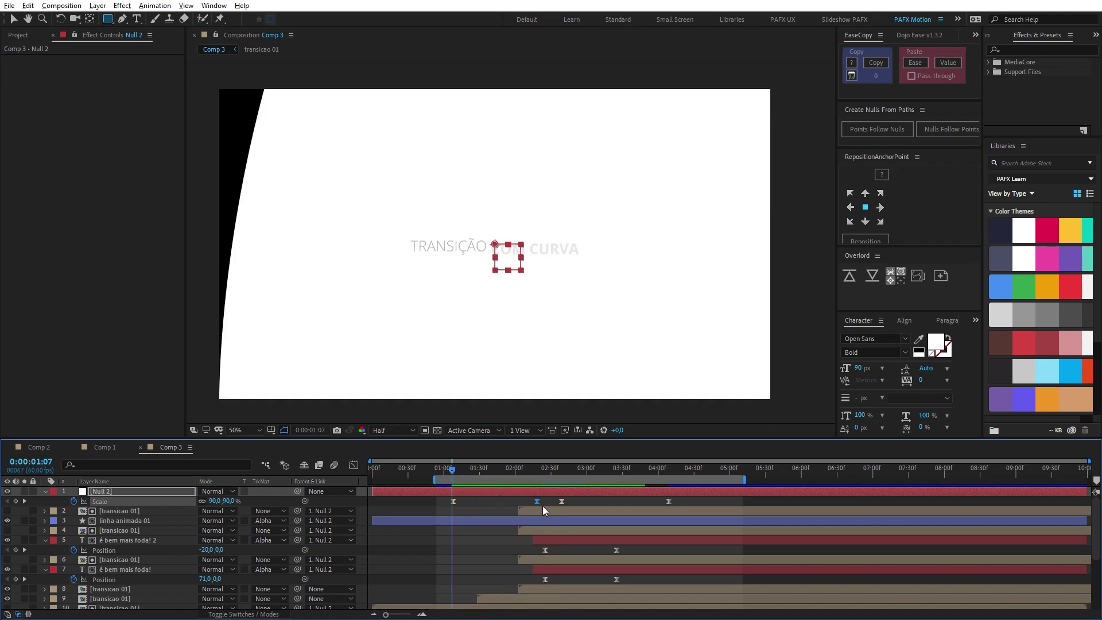
pyautogui.hotkey('alt', 'shift', 'Right')
pyautogui.press('space')
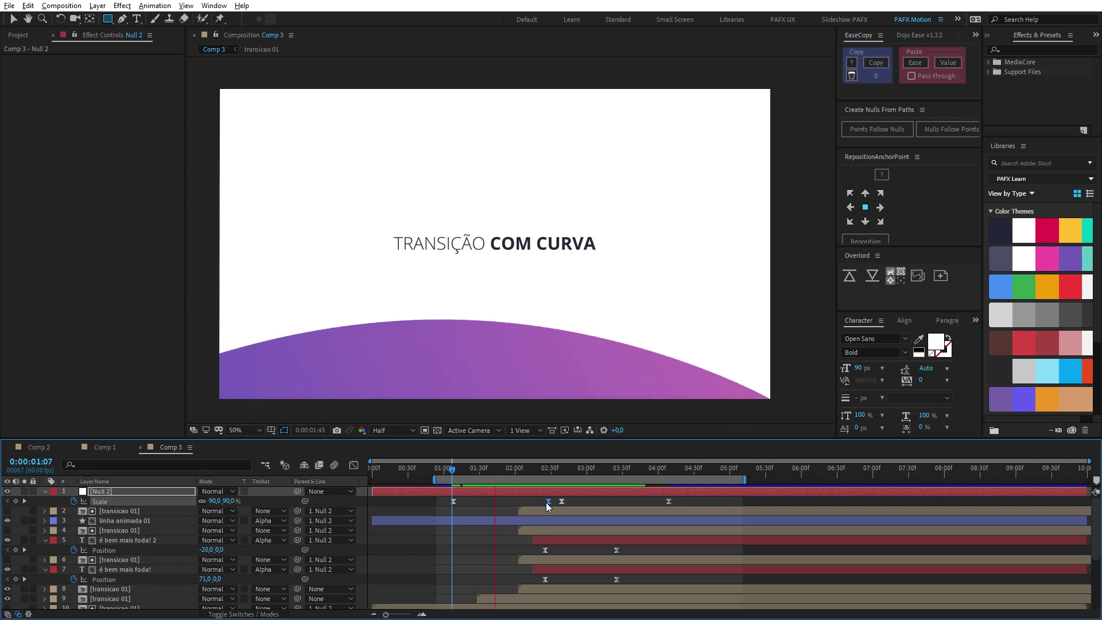
pyautogui.click(454, 471)
# Add Trim Paths to the linha animada 01 shape layer with the playhead at 0:00:04:09.
pyautogui.moveTo(453, 471); pyautogui.dragTo(568, 469)
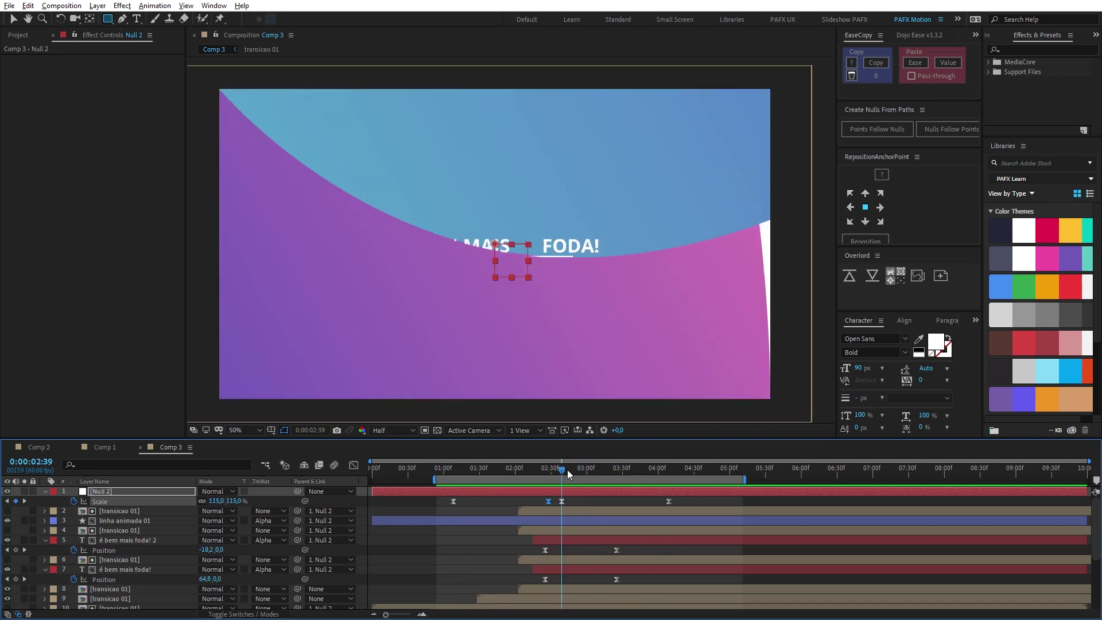
pyautogui.hotkey('alt', 'shift', 's')
pyautogui.press('.')
pyautogui.moveTo(568, 464); pyautogui.dragTo(664, 481)
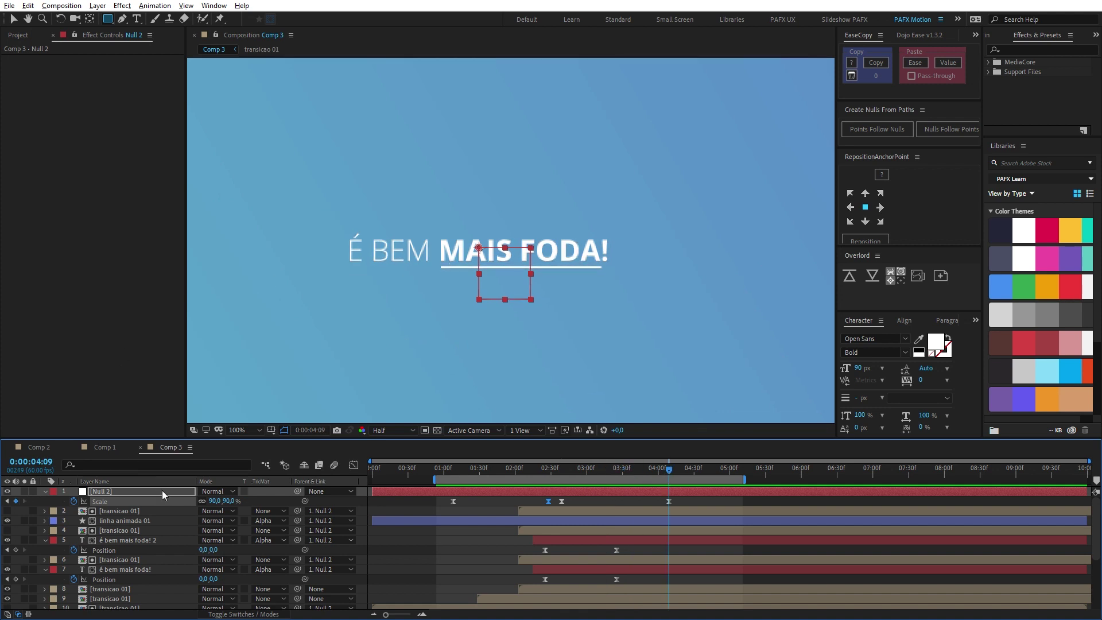
pyautogui.click(151, 521)
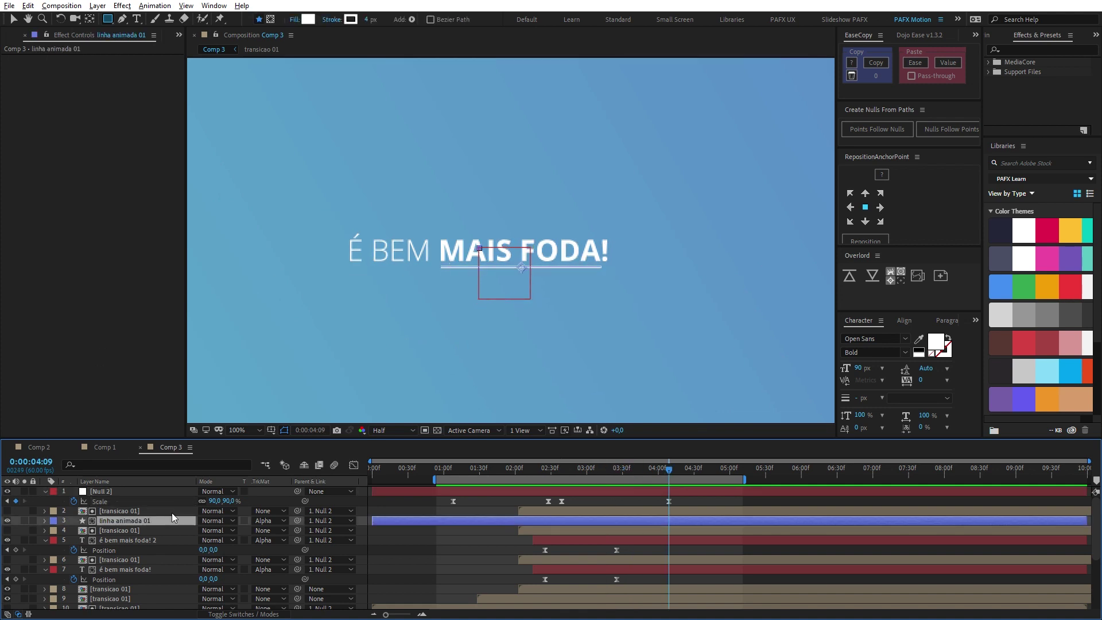
pyautogui.press('u')
pyautogui.press('u')
pyautogui.click(284, 530)
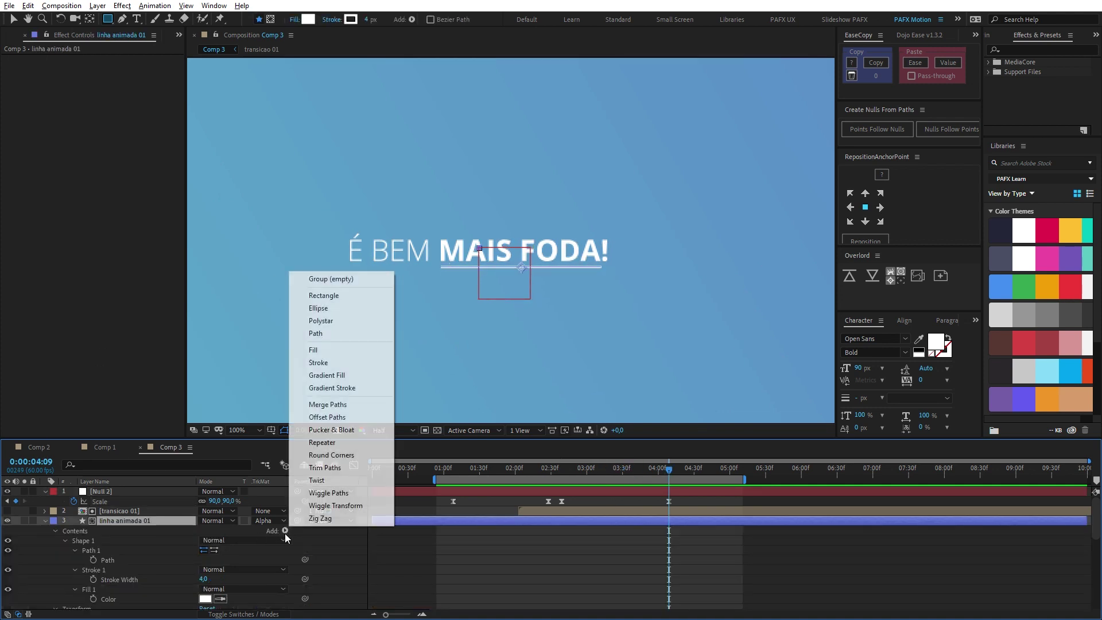
pyautogui.click(323, 468)
pyautogui.scroll(-1, 80, 581)
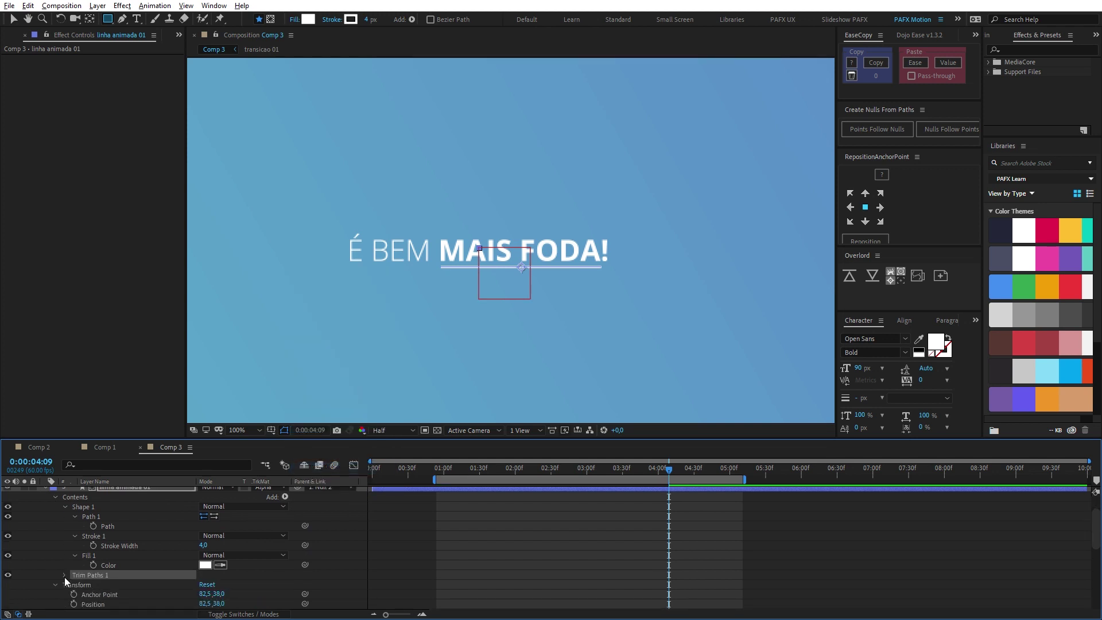
# Keyframe the Trim Paths End of linha animada 01 from 0% at 0:00:02:39 to 100% at 0:00:04:09 and preview it.
pyautogui.click(64, 575)
pyautogui.click(197, 557)
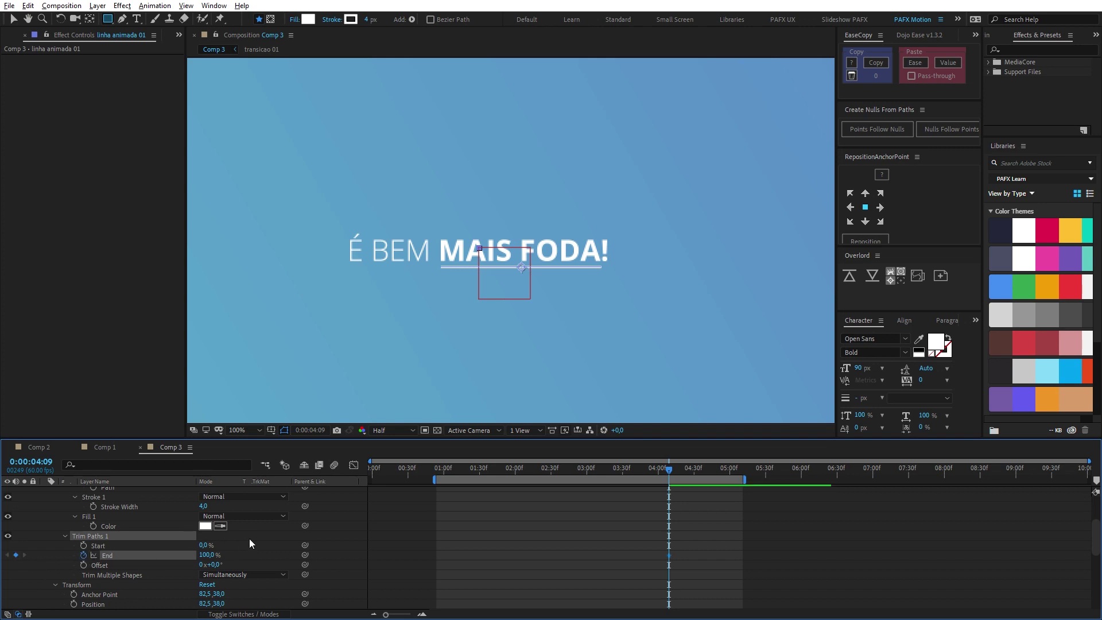
pyautogui.press('u')
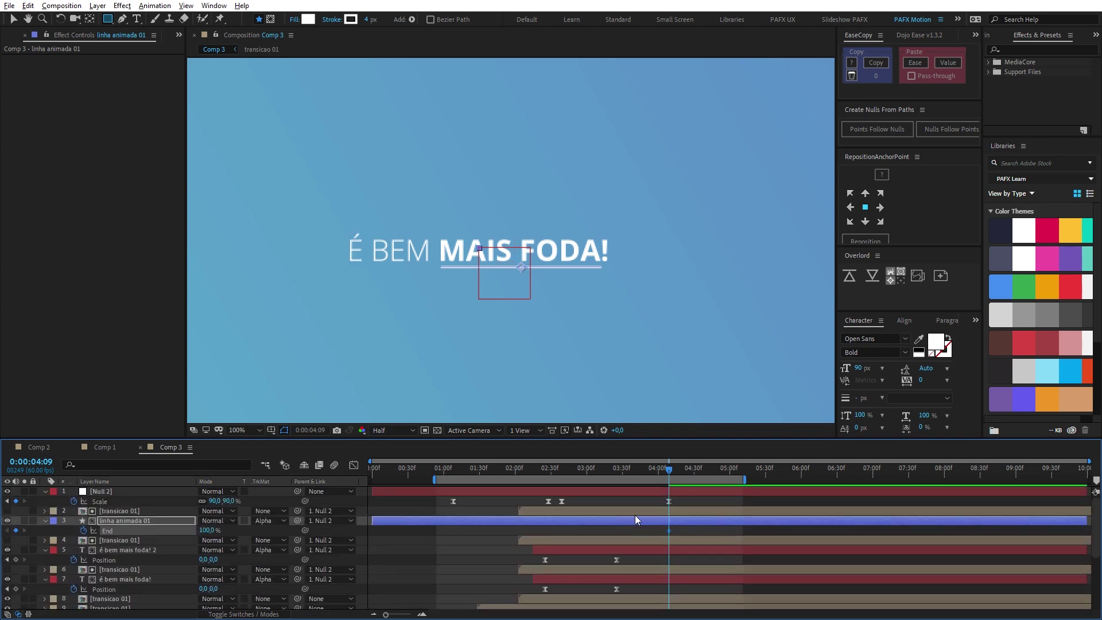
pyautogui.moveTo(668, 466); pyautogui.dragTo(560, 456)
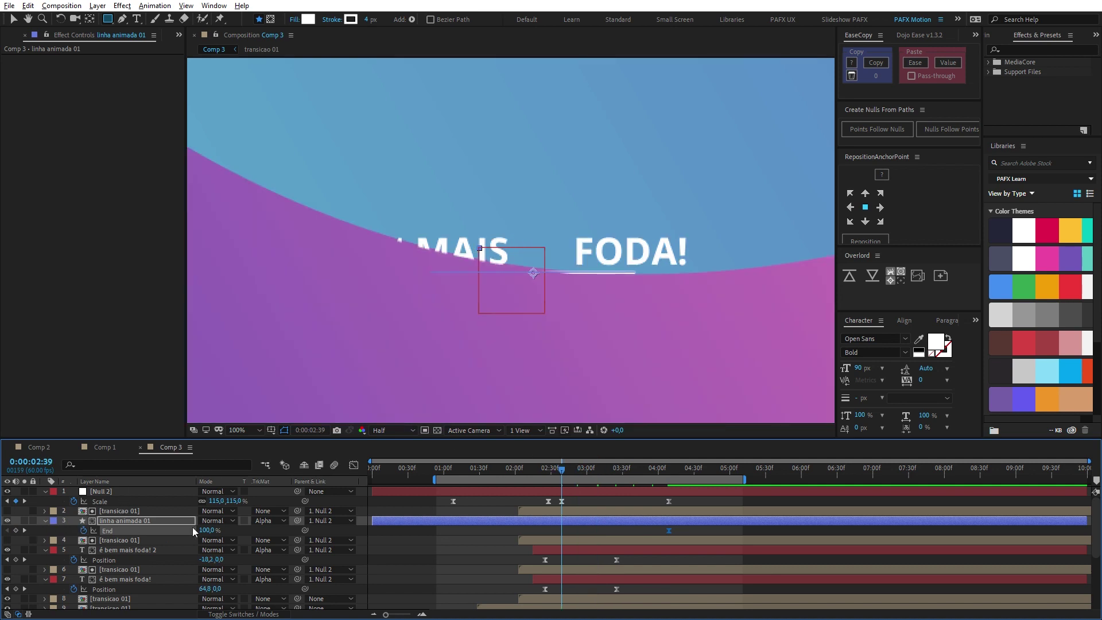
pyautogui.moveTo(206, 532); pyautogui.dragTo(133, 521)
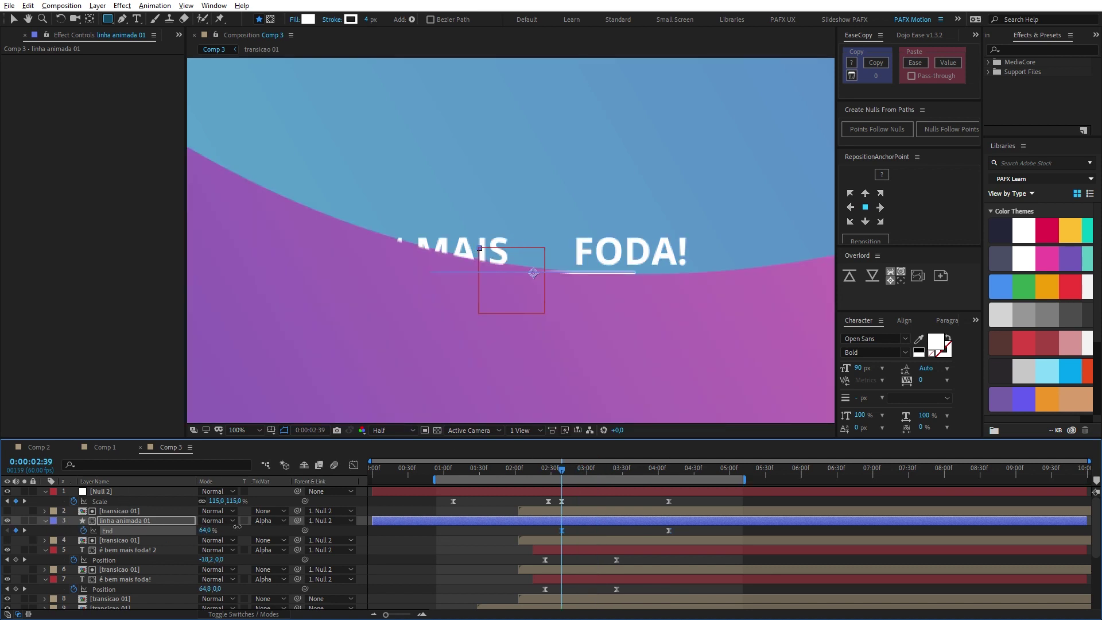
pyautogui.moveTo(562, 471)
pyautogui.mouseDown()
pyautogui.moveTo(670, 479)
pyautogui.moveTo(560, 482)
pyautogui.mouseUp()
pyautogui.press('space')
# Set the velocity influence of both End keyframes to 90% incoming and 60% outgoing.
pyautogui.moveTo(541, 528); pyautogui.dragTo(674, 535)
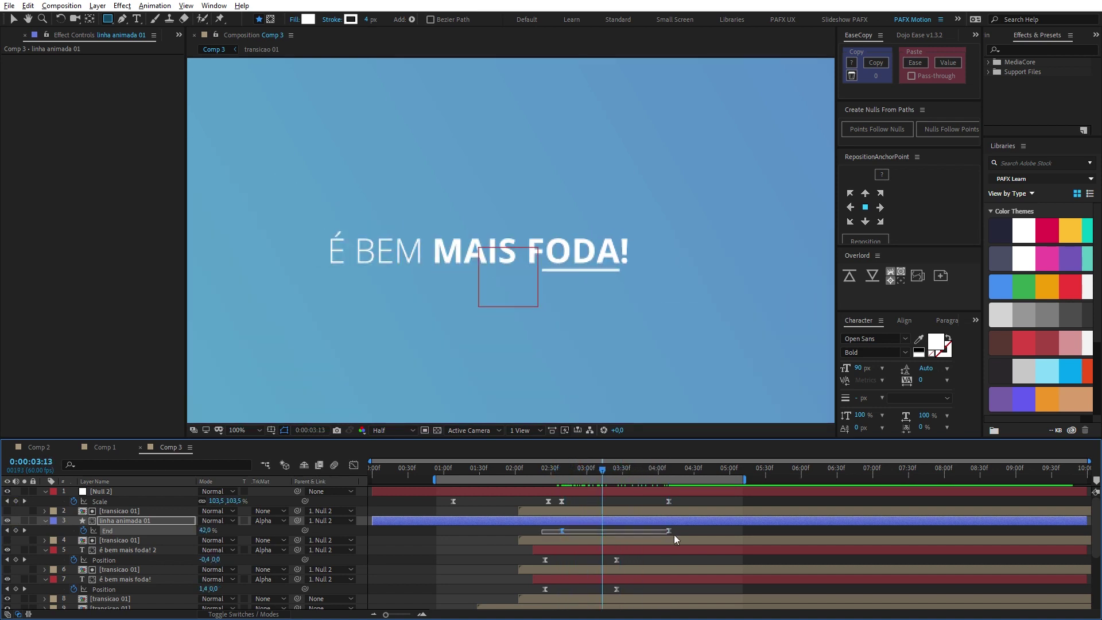
pyautogui.hotkey('ctrl', 'shift', 'k')
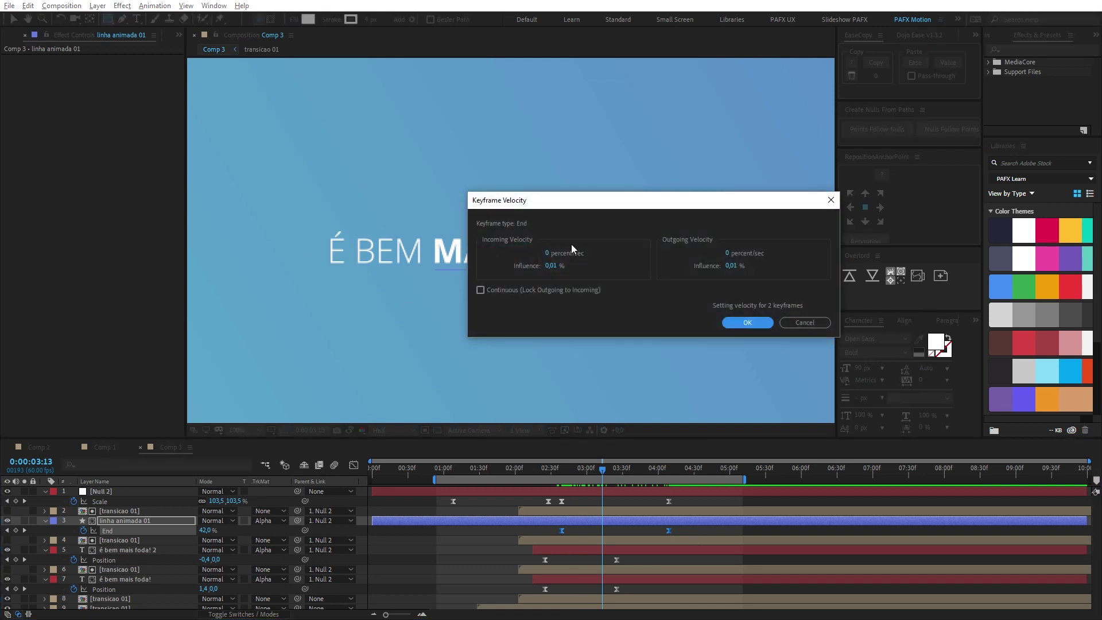
pyautogui.write('90')
pyautogui.press('Tab')
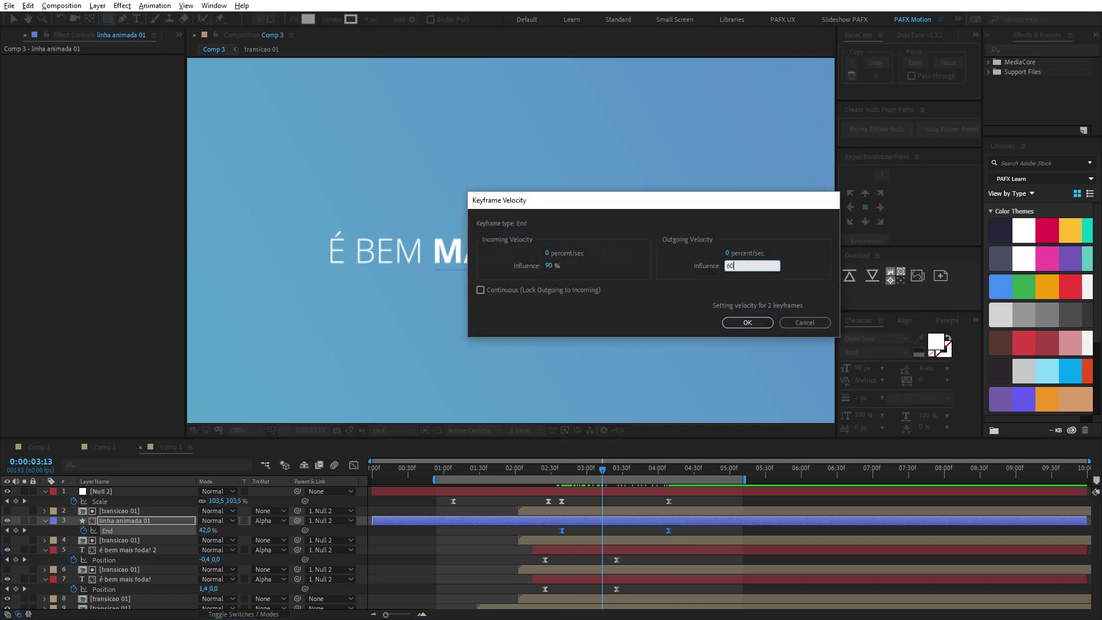
pyautogui.press('Return')
# Preview the underline animation from about 0:00:02:38 and start the work area at 0:00:00:00 for a full playback.
pyautogui.click(560, 475)
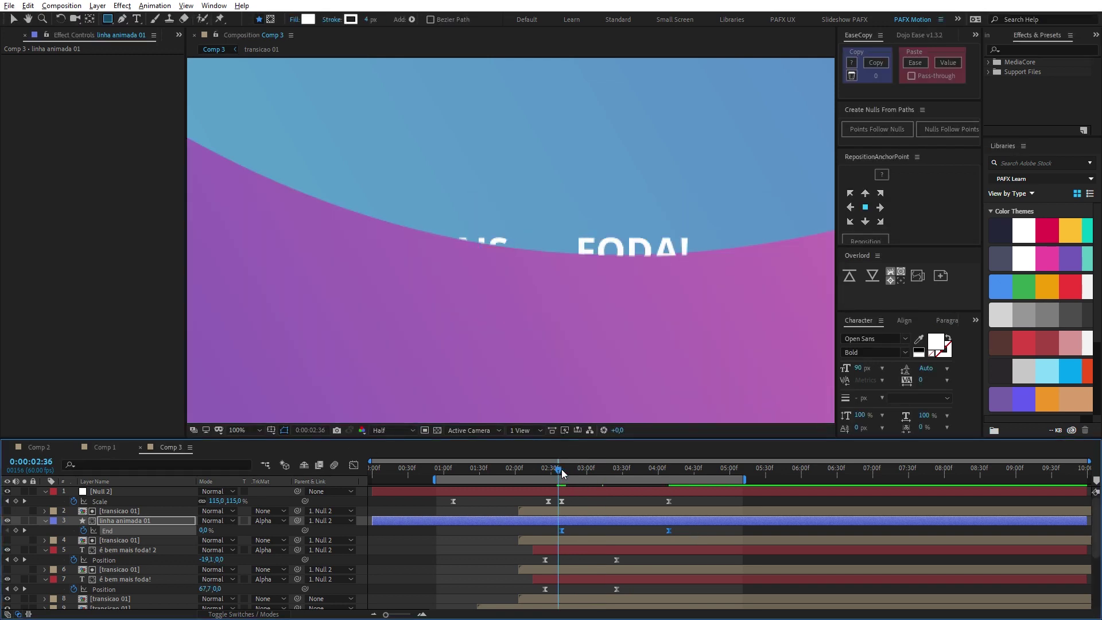
pyautogui.press('space')
pyautogui.scroll(-2, 540, 376)
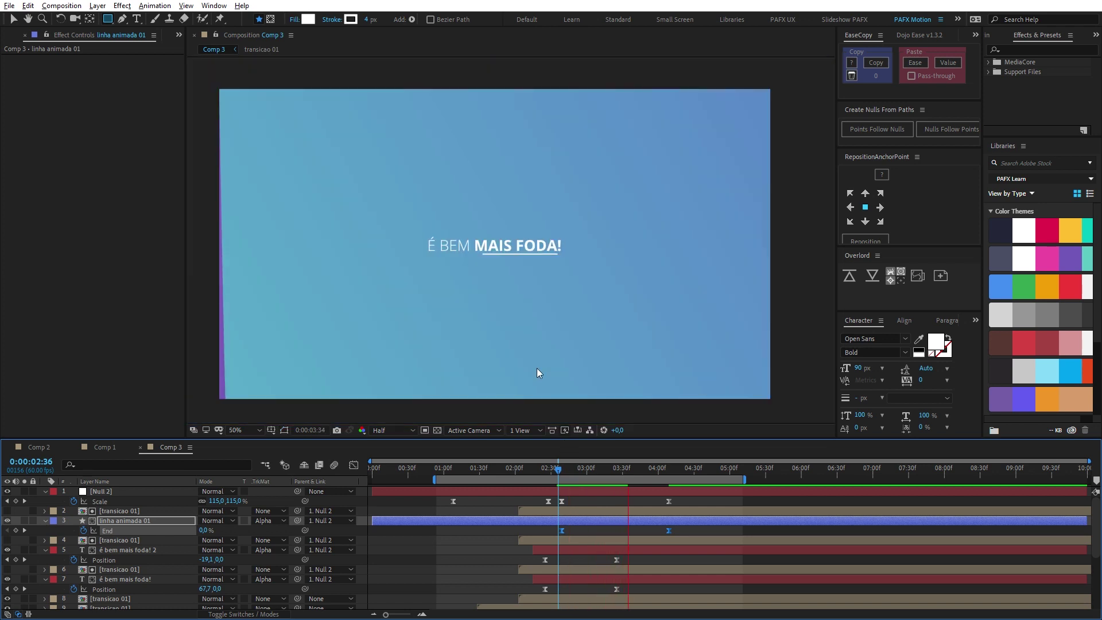
pyautogui.click(561, 471)
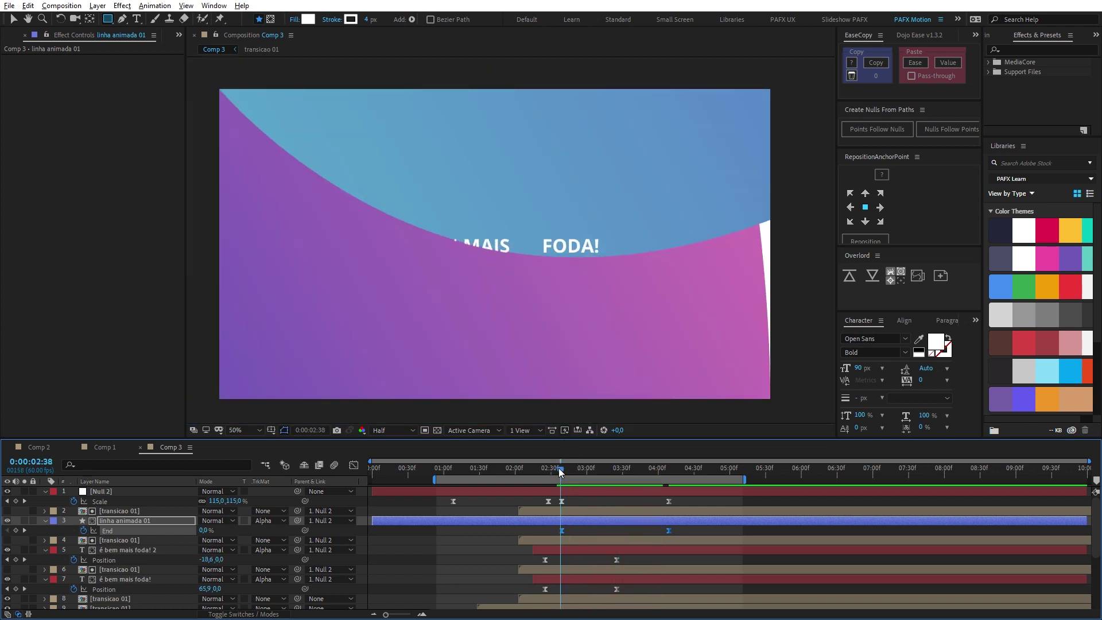
pyautogui.press('space')
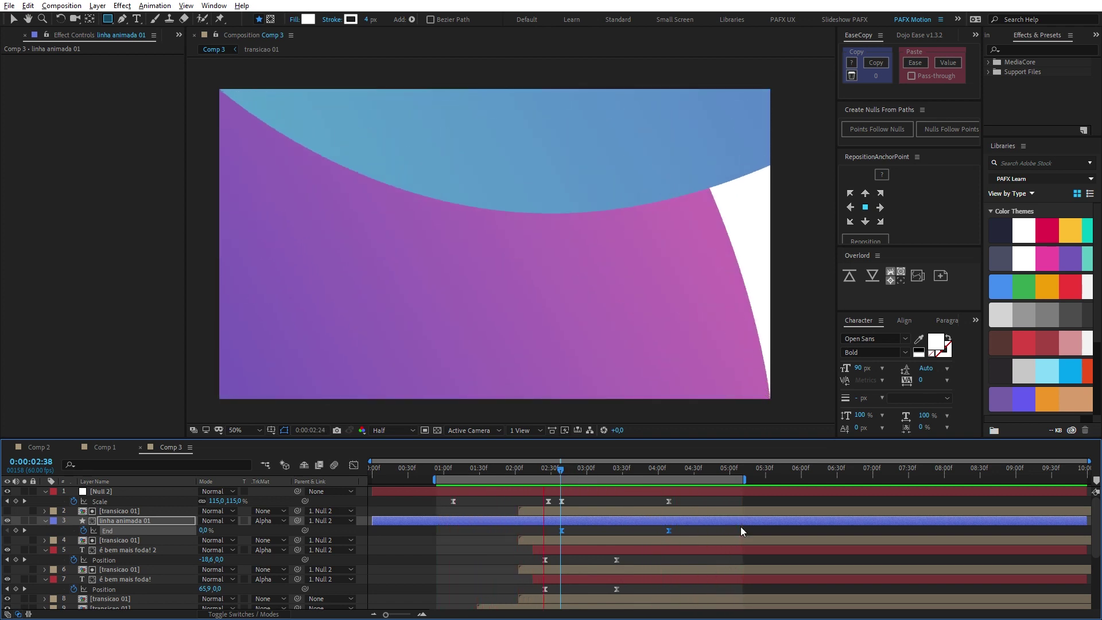
pyautogui.press('Home')
pyautogui.press('b')
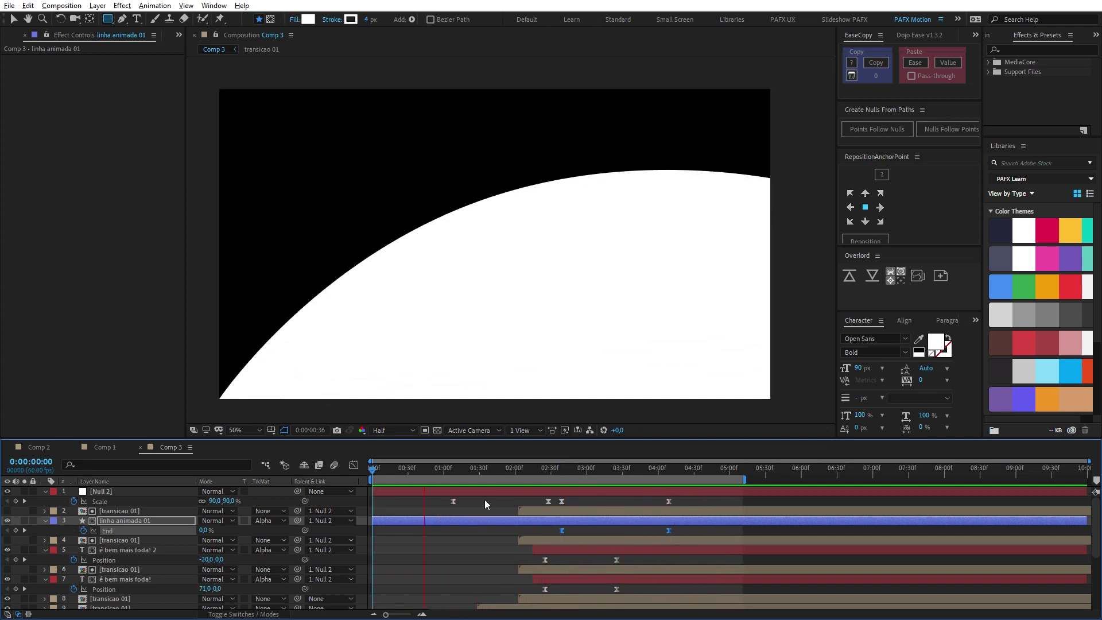